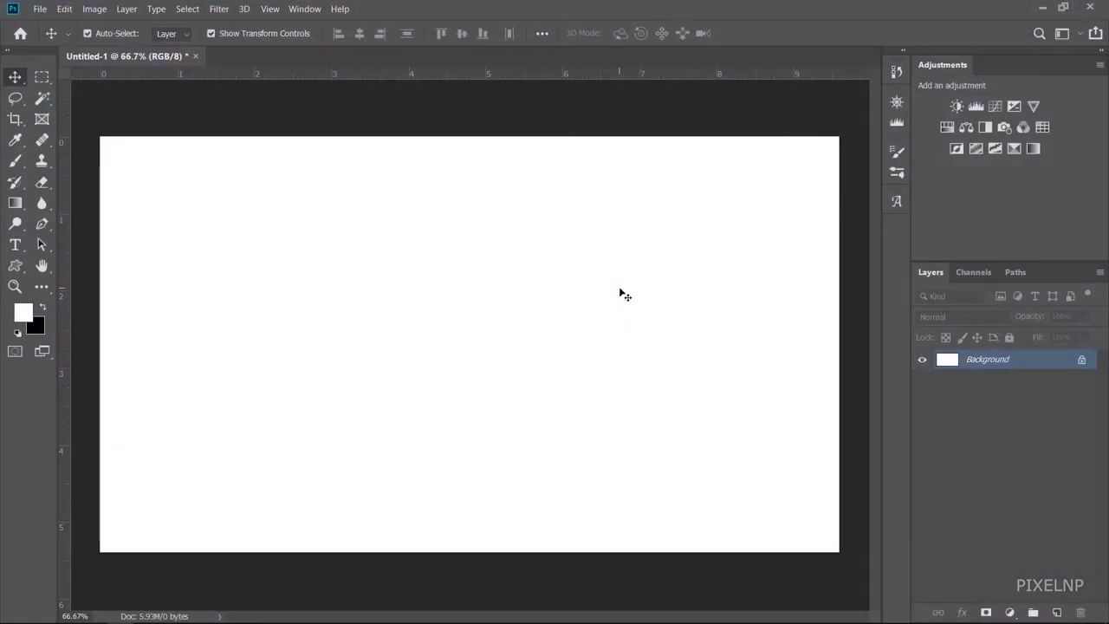
Place the aerial New York photo on the 1920×1080 canvas, scaled to full width and moved lower
key(alt+Tab)
key(alt+Tab)
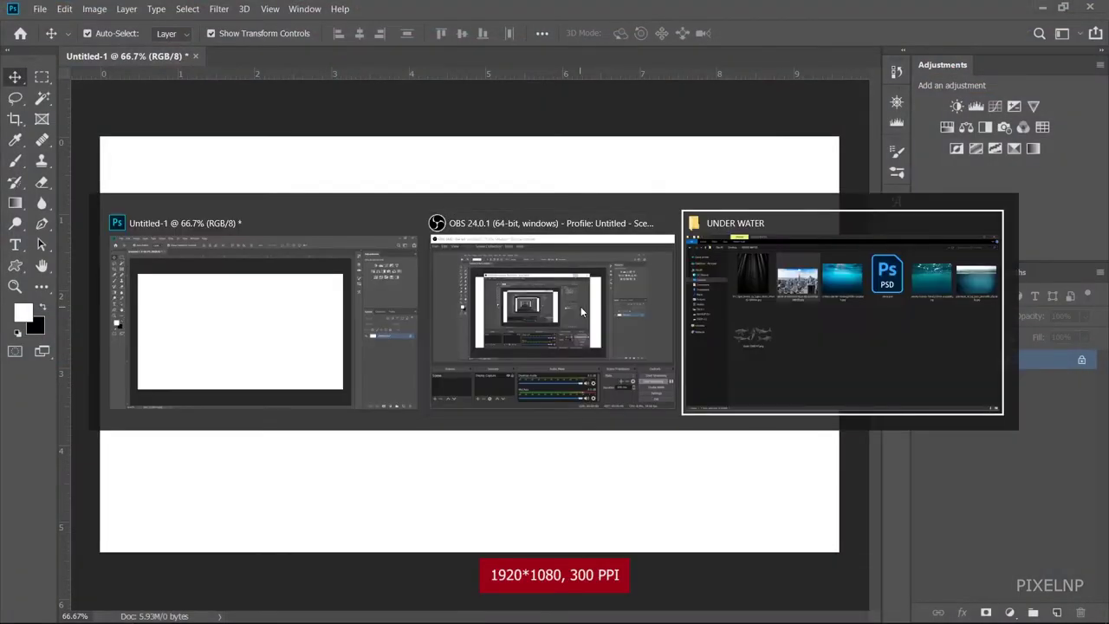
drag(394, 201, 330, 469)
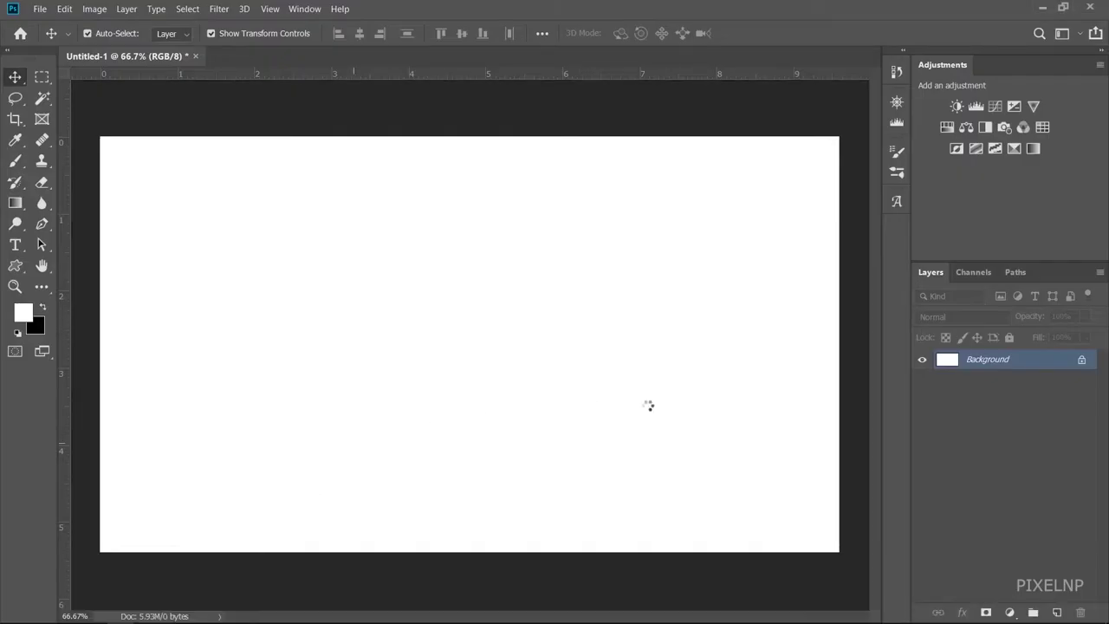
drag(330, 469, 675, 381)
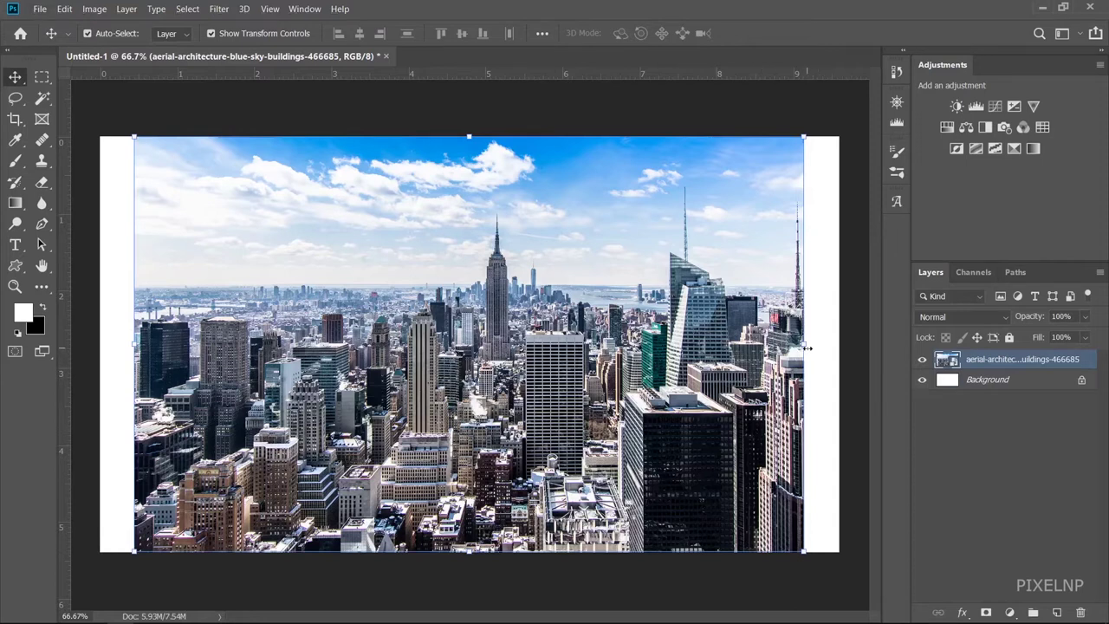
drag(806, 348, 840, 329)
mouse_move(702, 299)
mouse_down()
mouse_move(702, 394)
mouse_move(702, 358)
mouse_up()
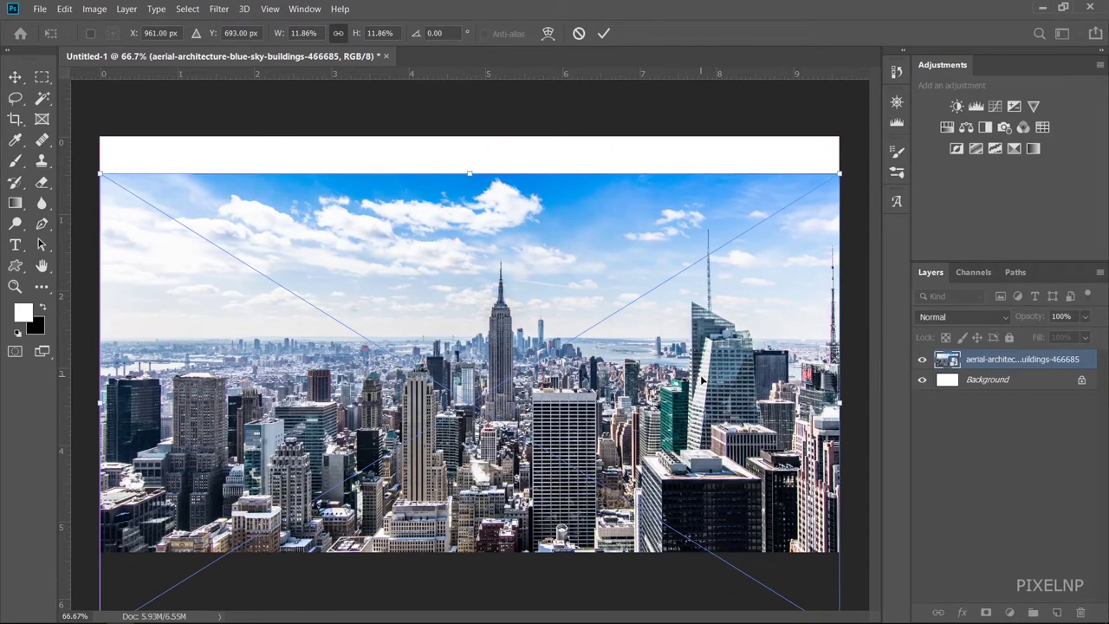
click(603, 33)
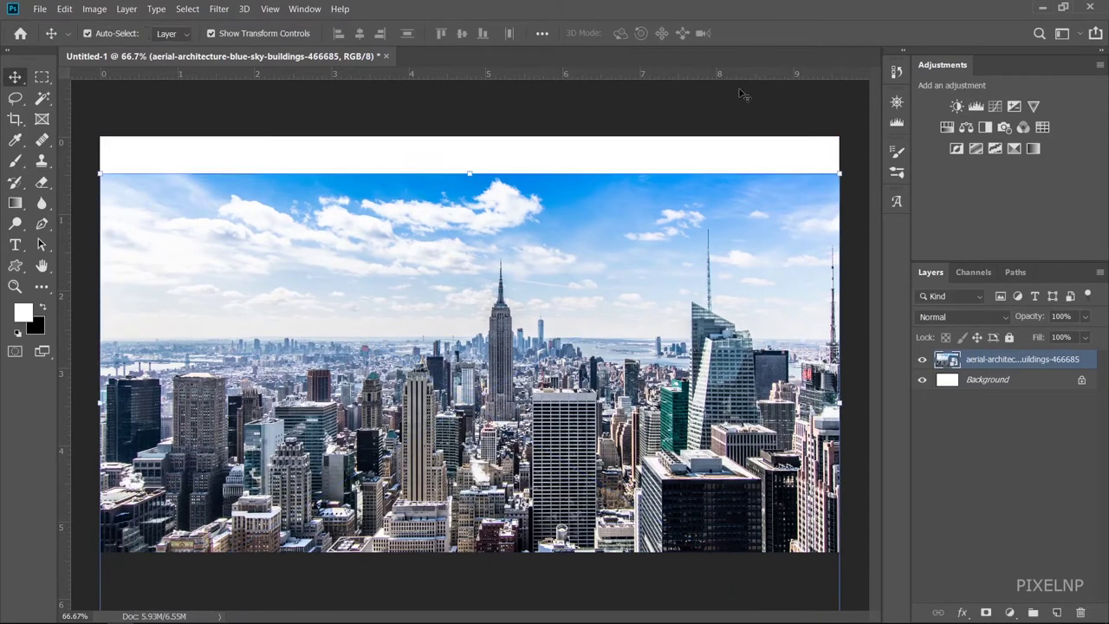
Mask the city photo with black-to-white gradients so its sky fades to white above the skyline
click(987, 612)
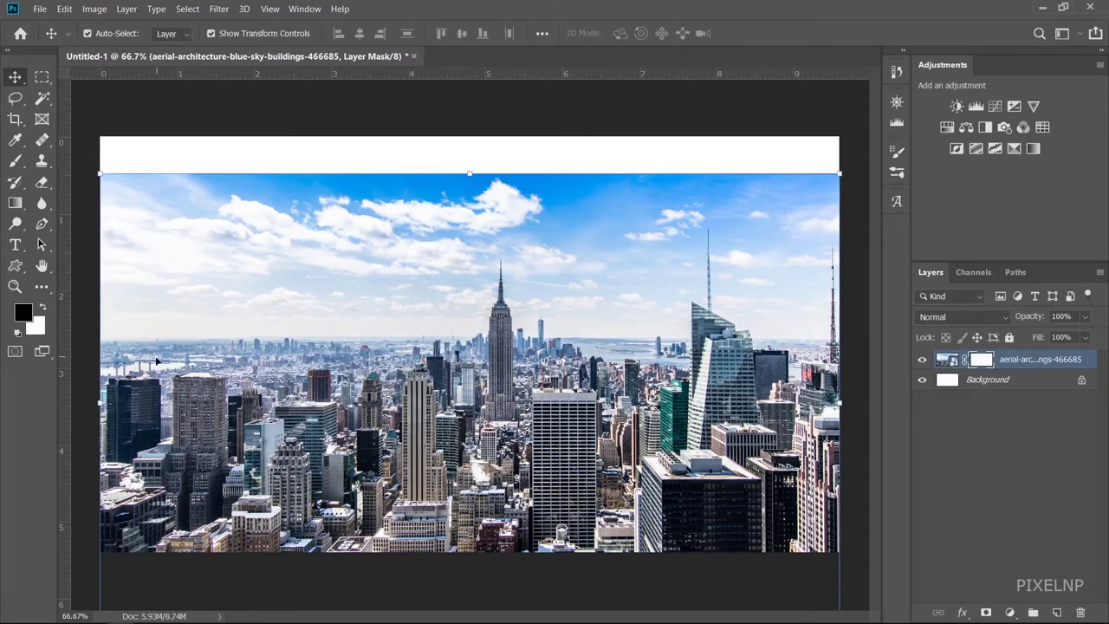
click(17, 203)
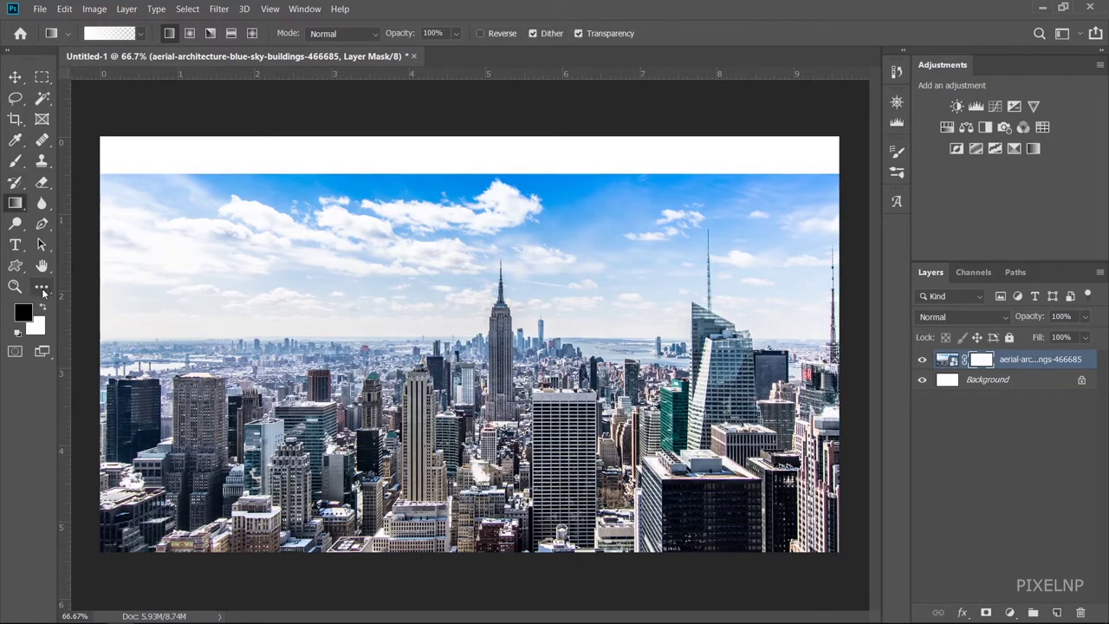
click(43, 307)
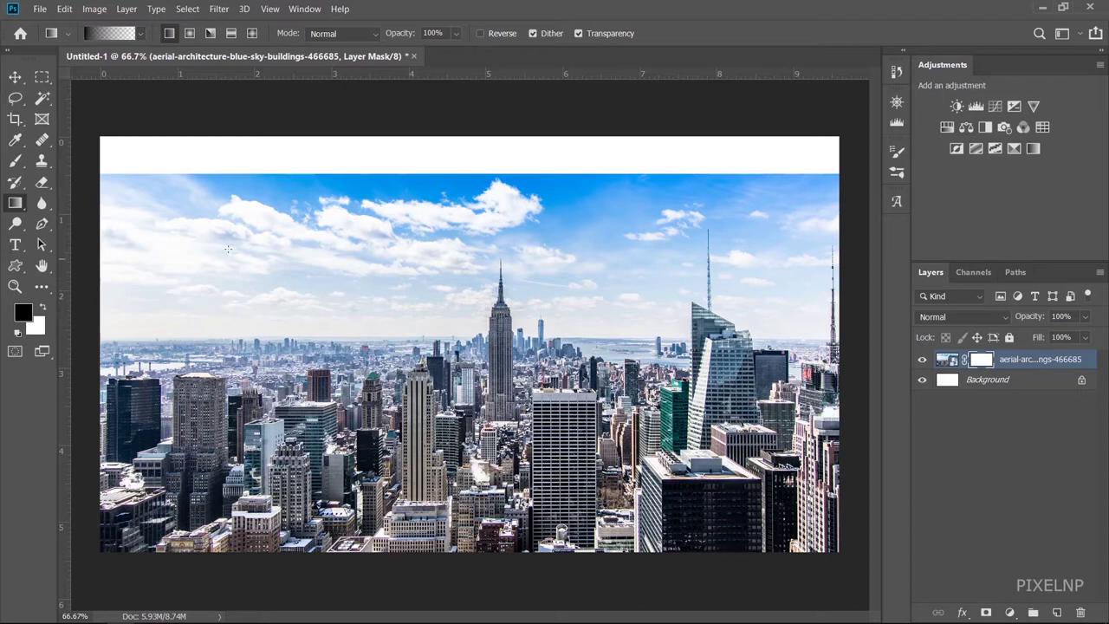
drag(490, 141, 498, 452)
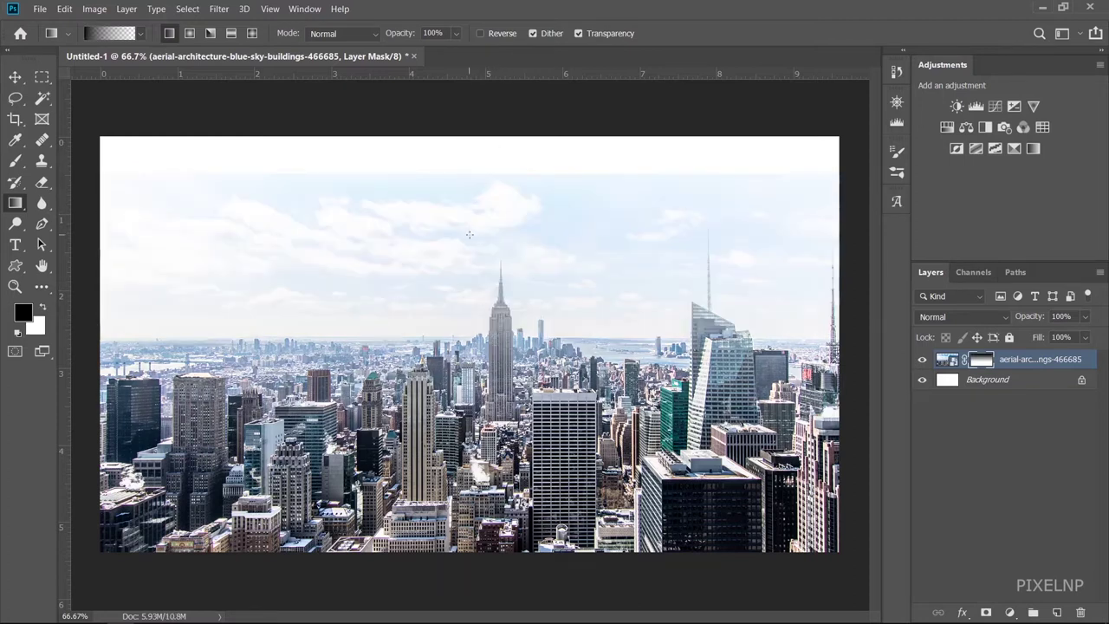
drag(469, 164, 470, 343)
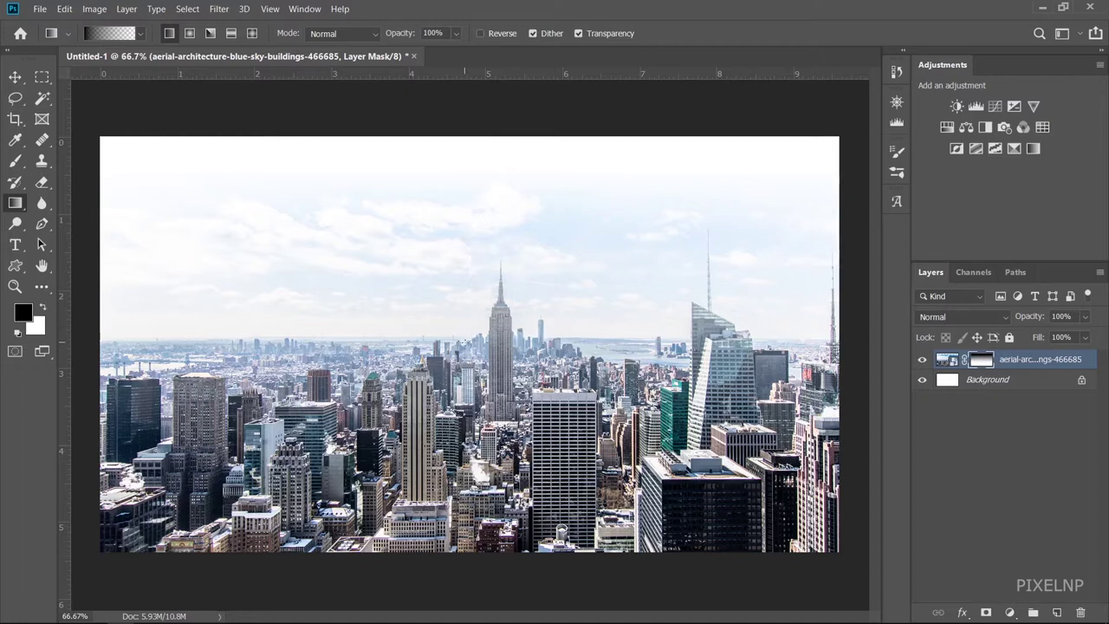
drag(385, 224, 389, 328)
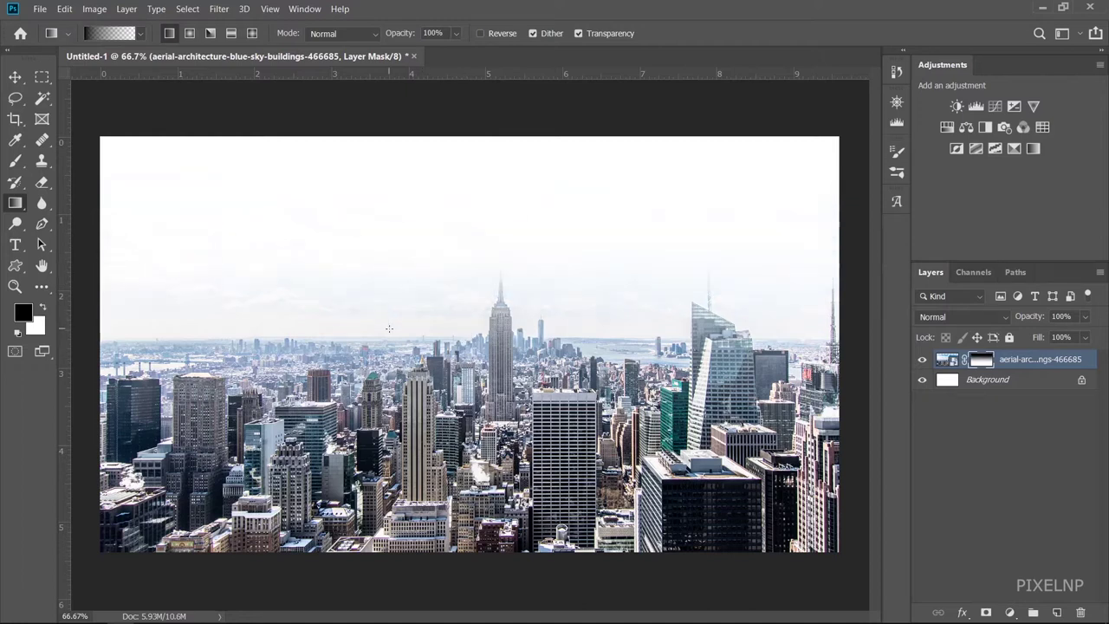
drag(560, 260, 559, 316)
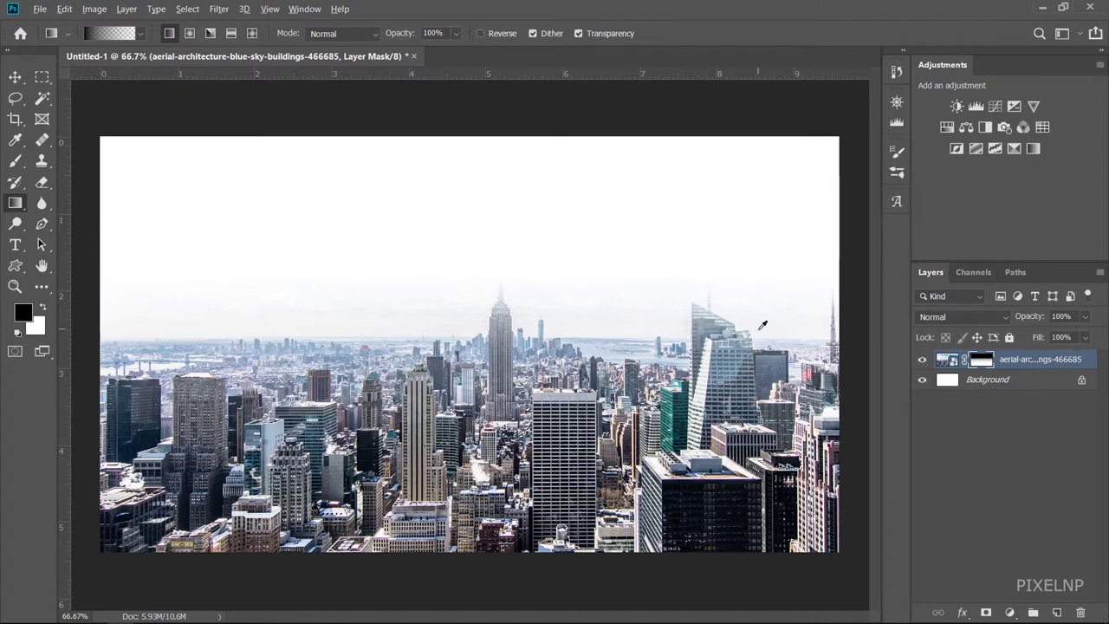
Place the underwater photo above the city, scaled to canvas width and nudged slightly up
key(alt+Tab)
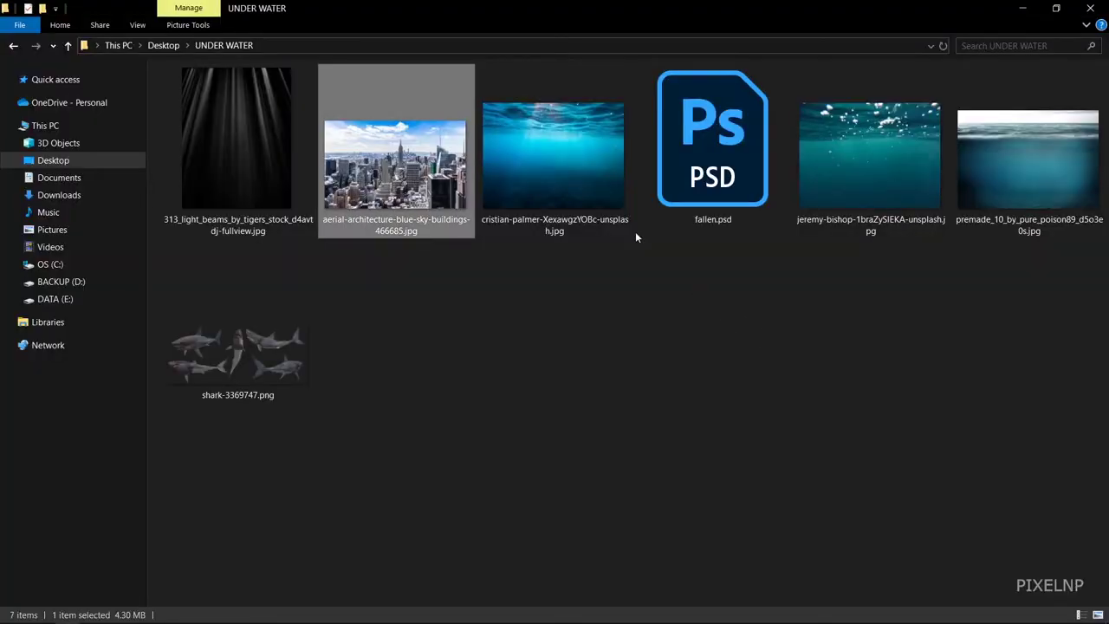
mouse_move(606, 208)
mouse_down()
mouse_move(93, 611)
mouse_move(645, 378)
mouse_up()
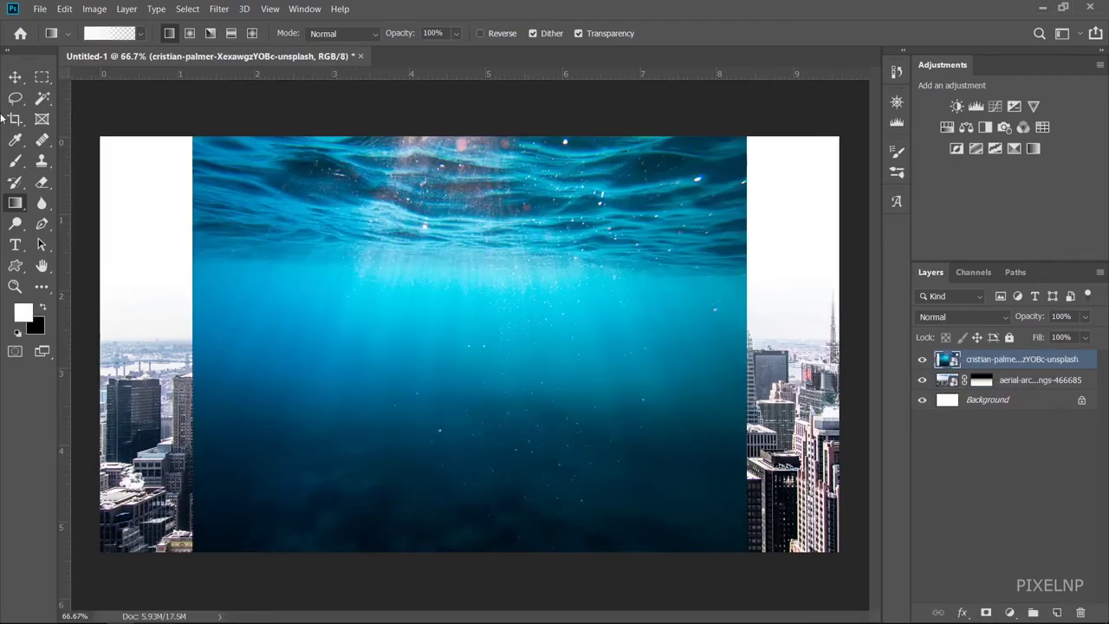
key(v)
drag(747, 343, 841, 337)
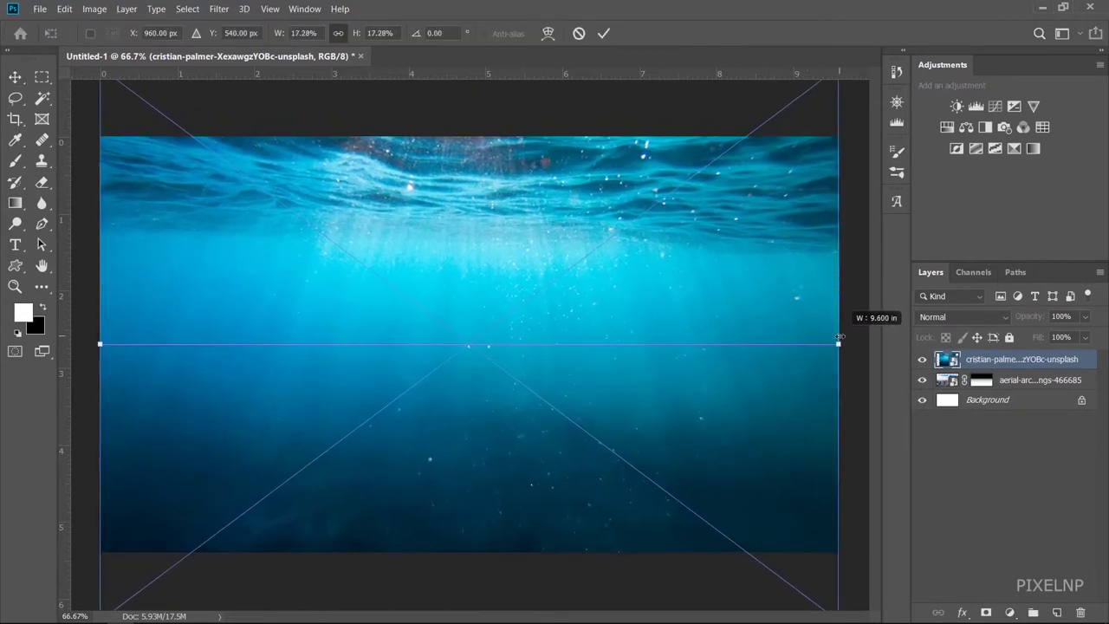
drag(632, 364, 632, 327)
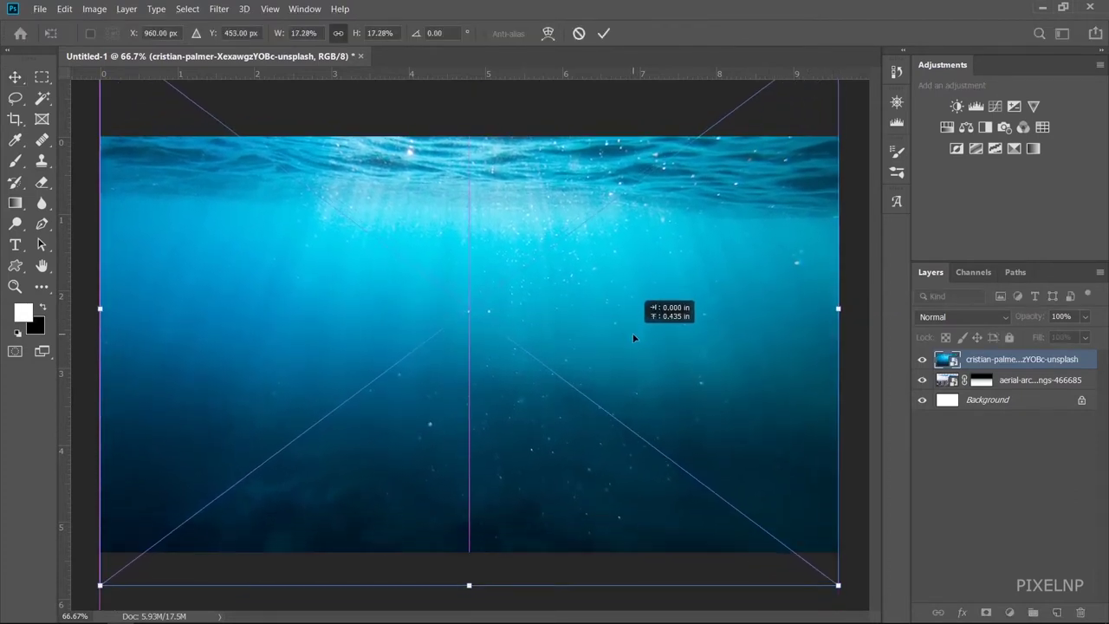
key(Return)
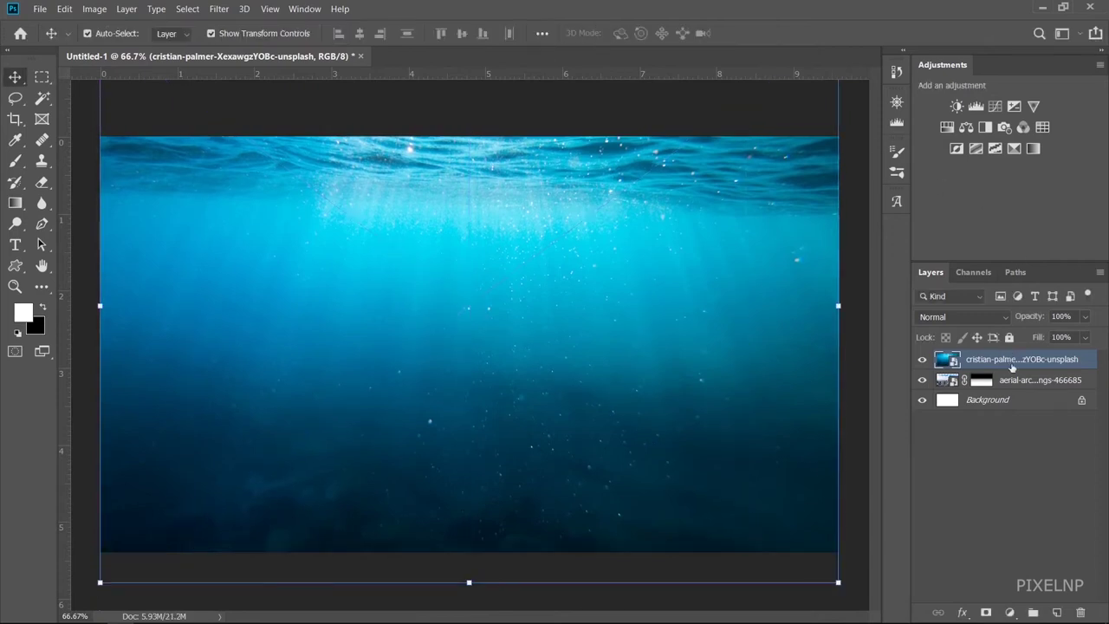
Set the underwater layer to Hard Light and keep a hidden duplicate above it
click(967, 316)
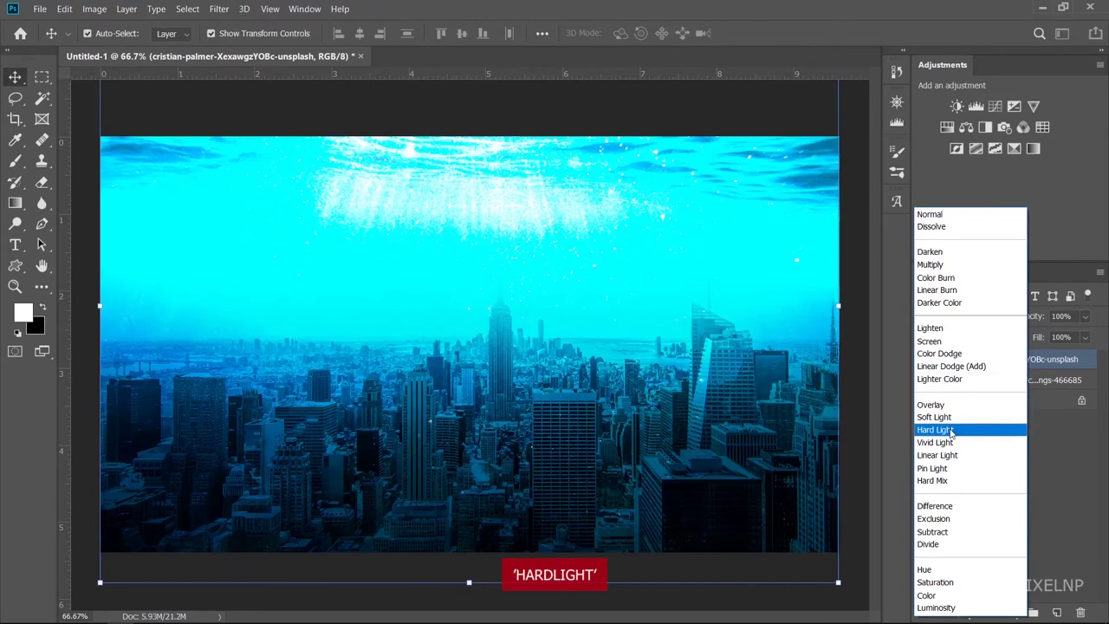
click(950, 430)
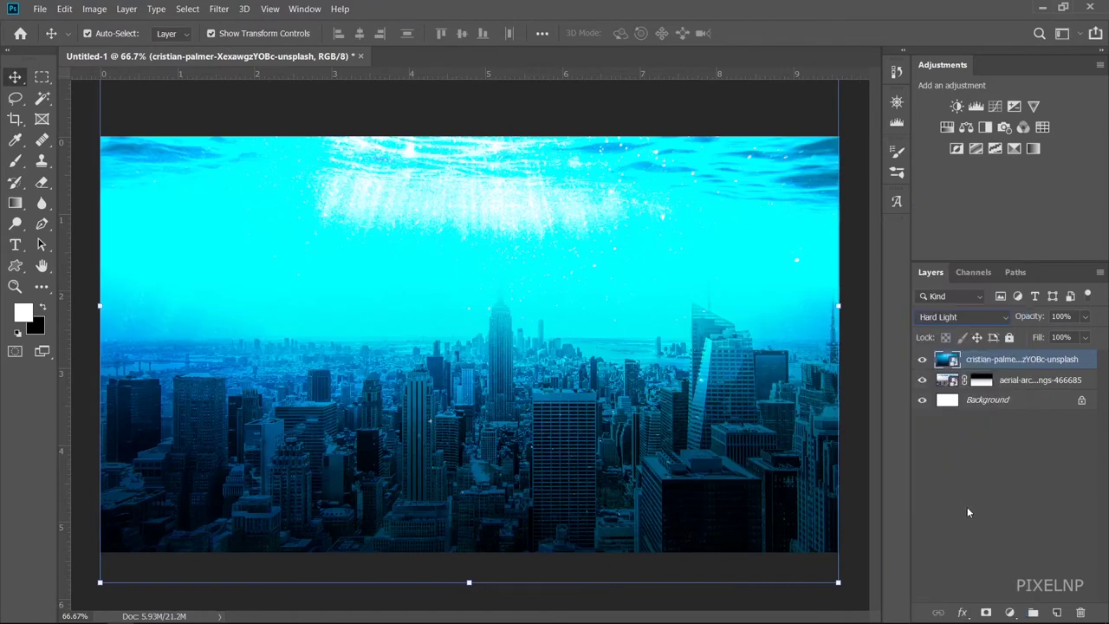
key(ctrl+j)
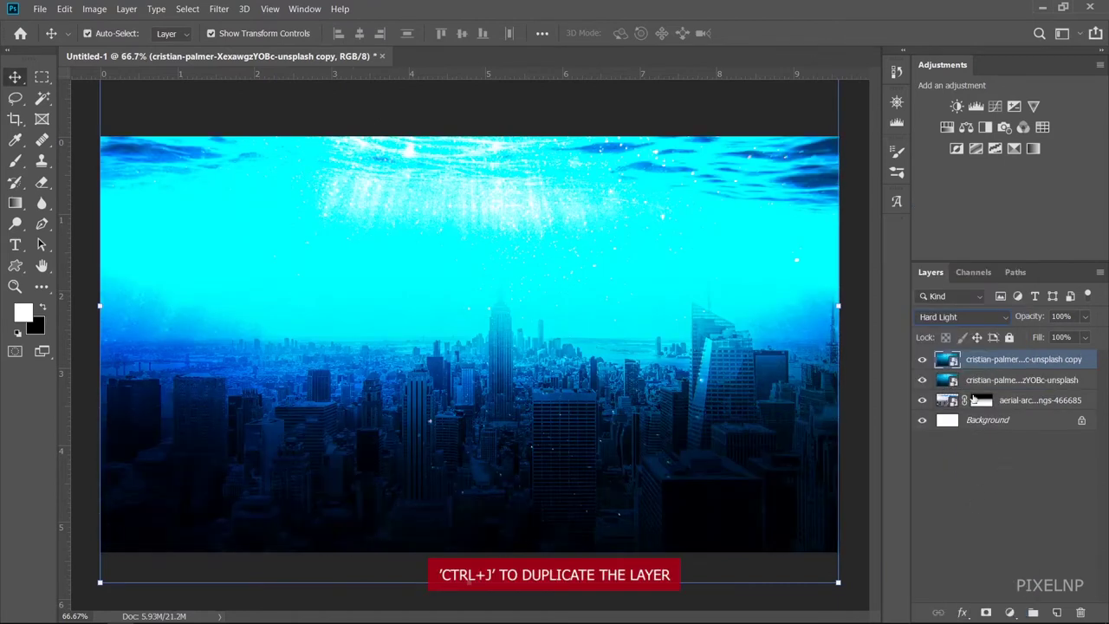
click(923, 359)
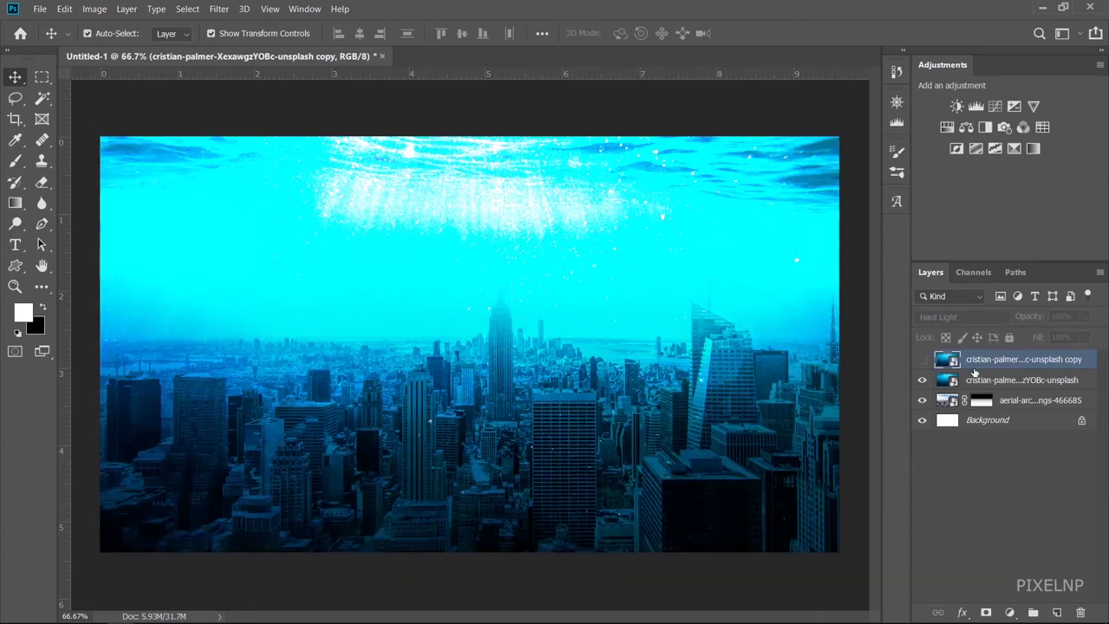
click(976, 383)
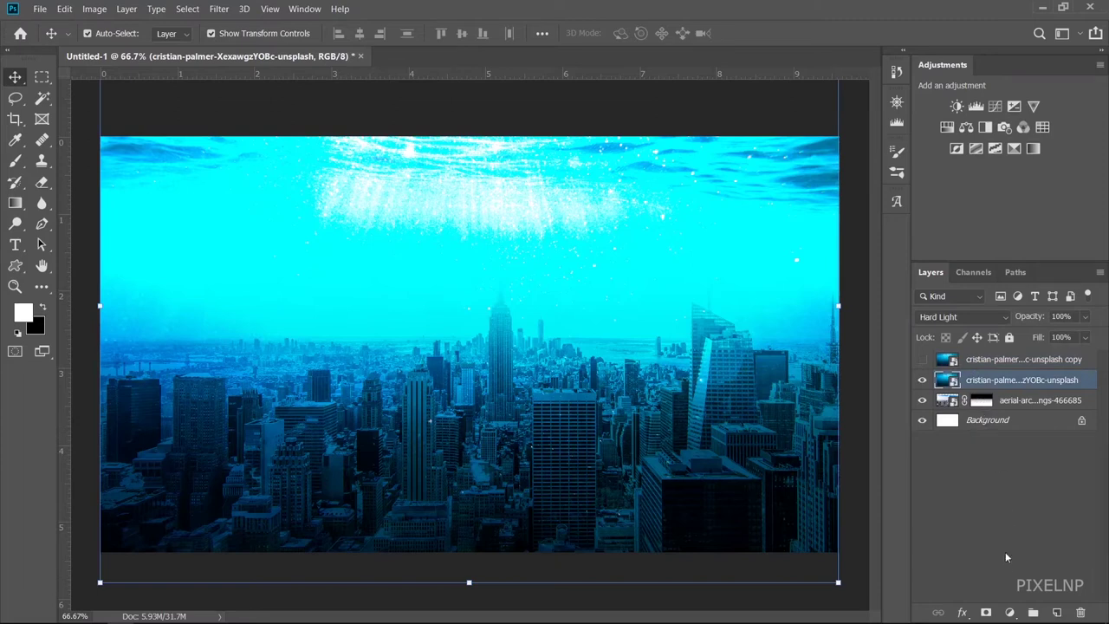
Mask the underwater layer with a downward gradient so its top water surface fades to white
click(986, 612)
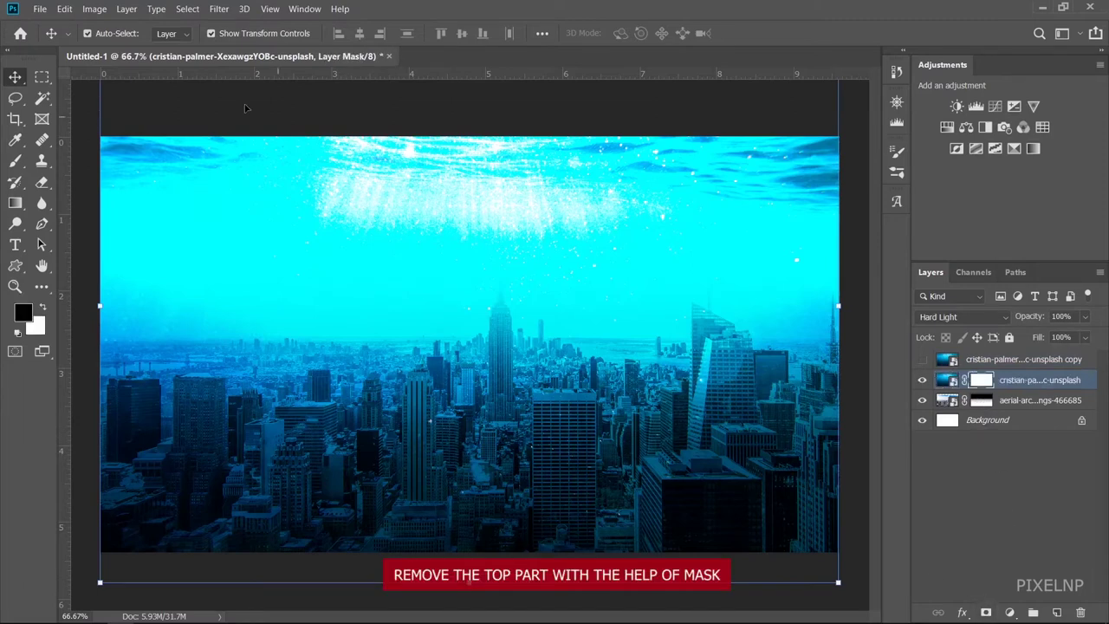
click(15, 203)
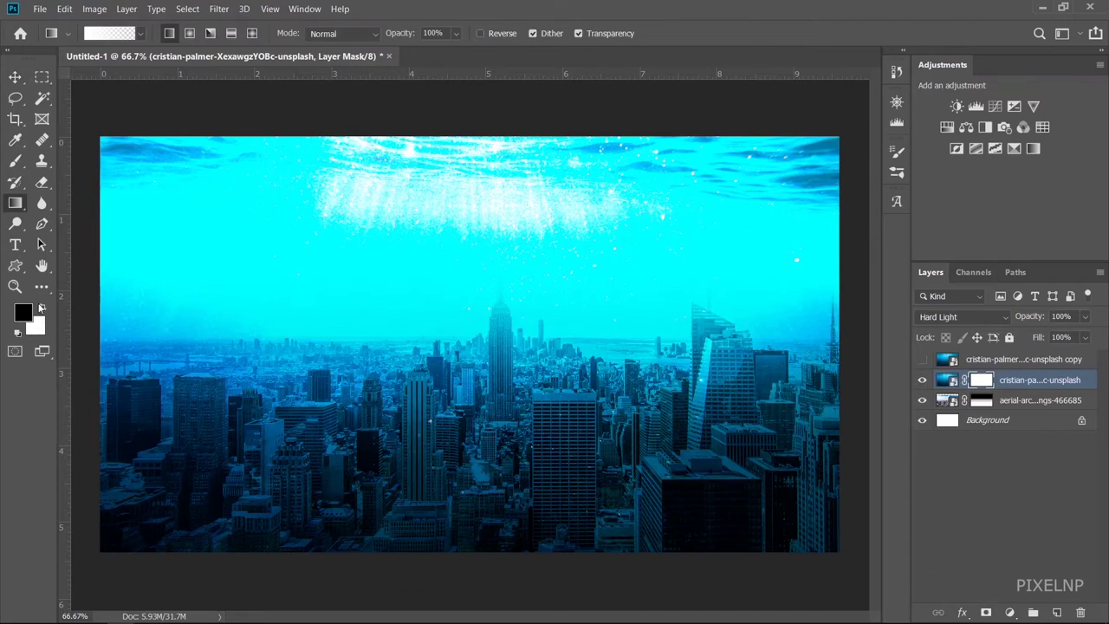
click(40, 308)
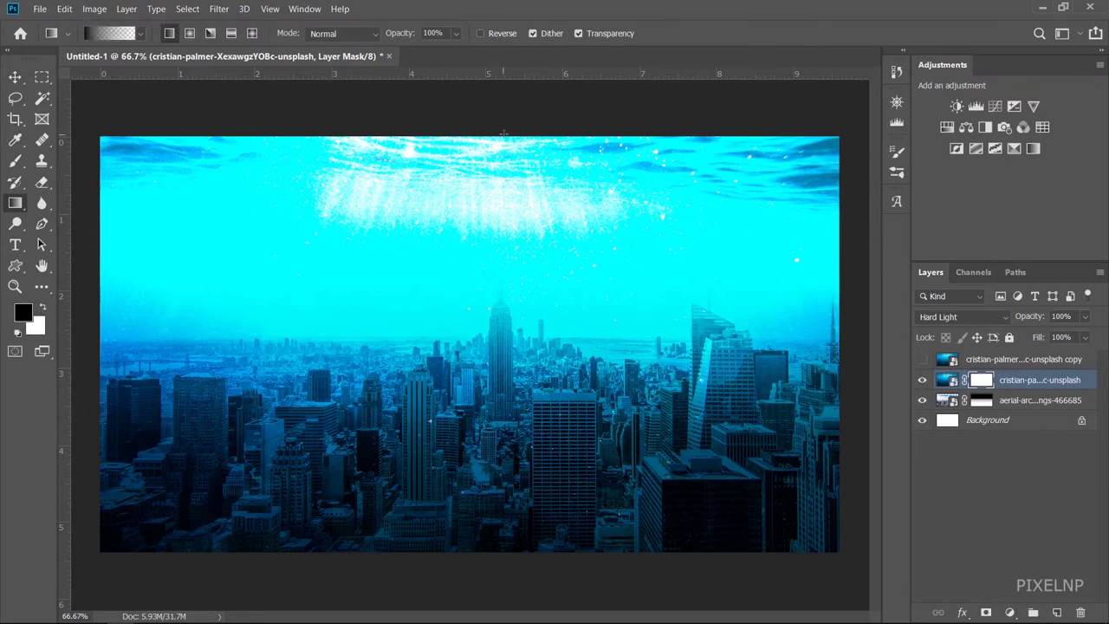
drag(503, 124, 503, 322)
drag(475, 125, 483, 260)
drag(494, 142, 498, 188)
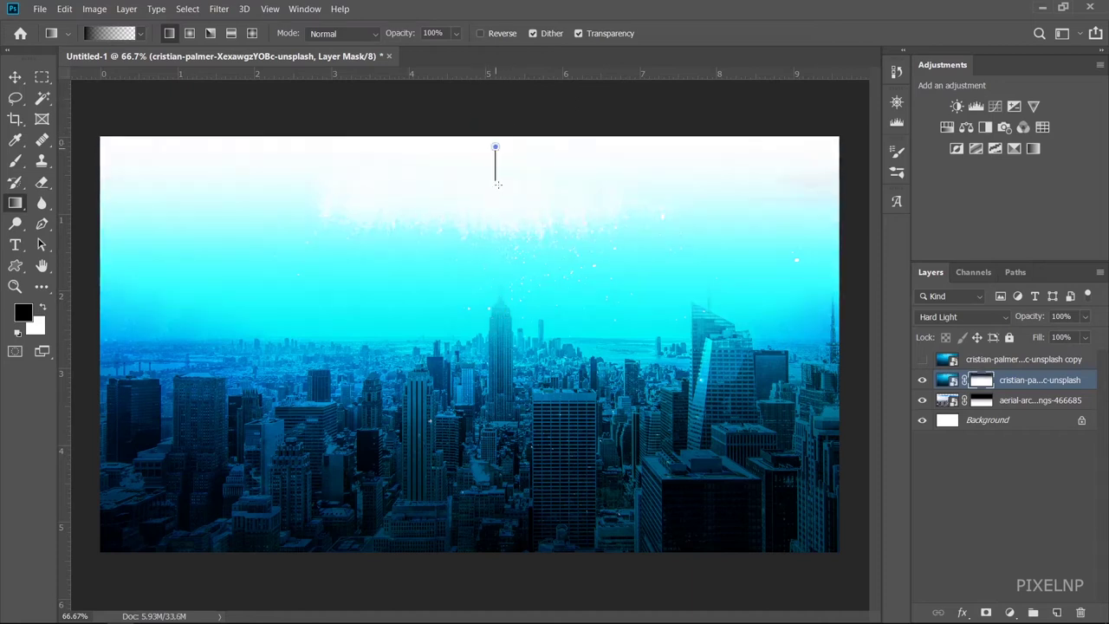
click(1009, 404)
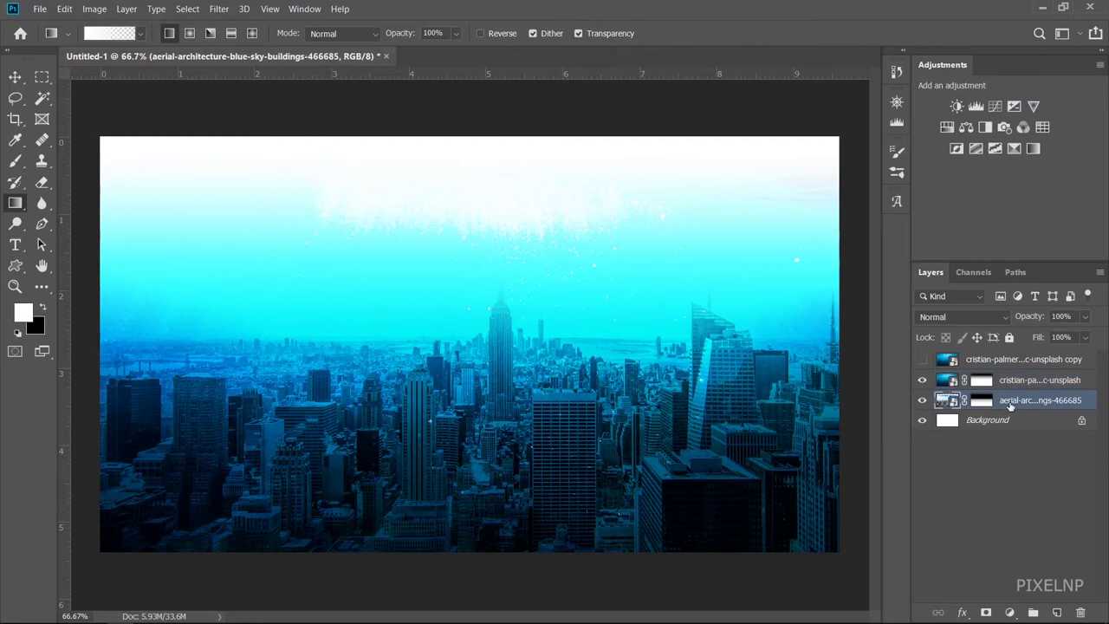
Add a Levels adjustment above the city photo with output black raised to 24
click(975, 106)
drag(676, 374, 700, 378)
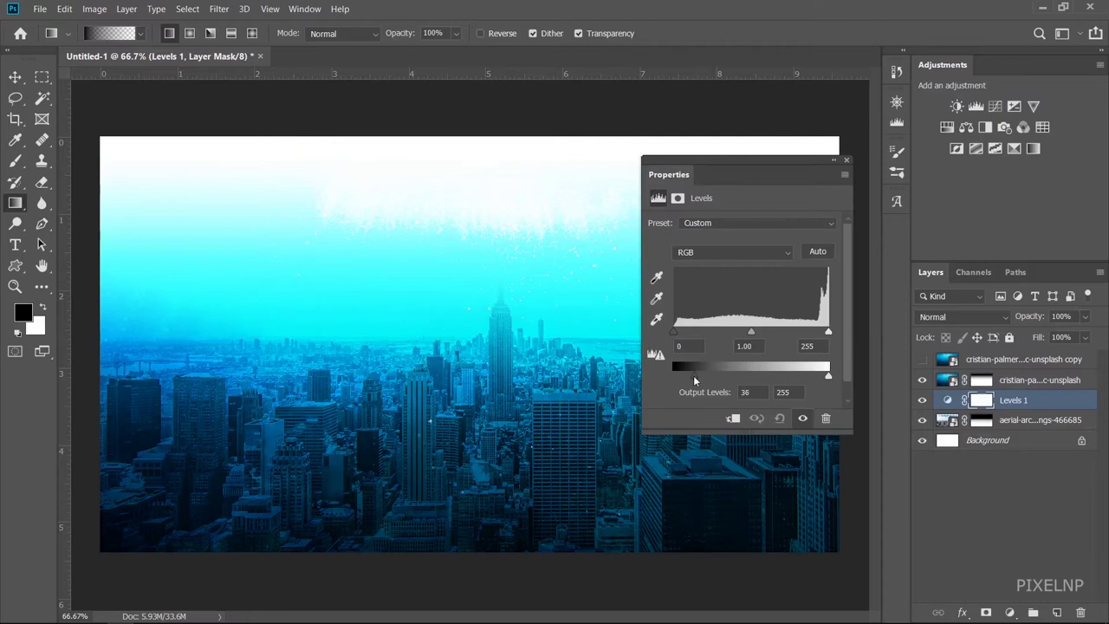
drag(686, 372, 688, 370)
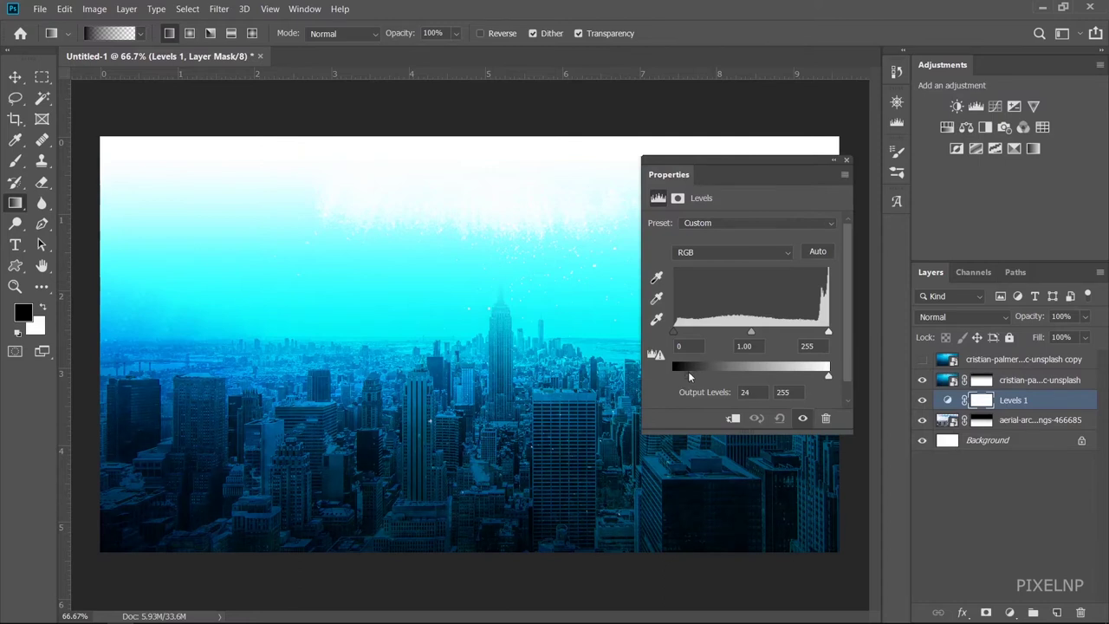
click(848, 160)
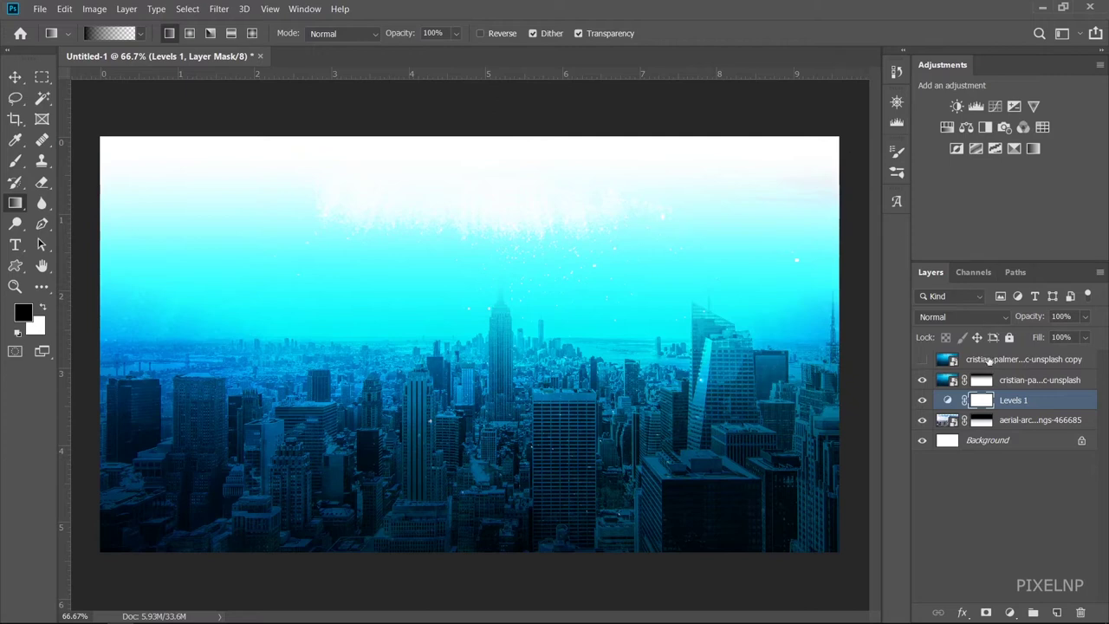
click(949, 359)
Show the water copy in Normal mode and mask its lower part with upward gradients to reveal the skyline
click(921, 360)
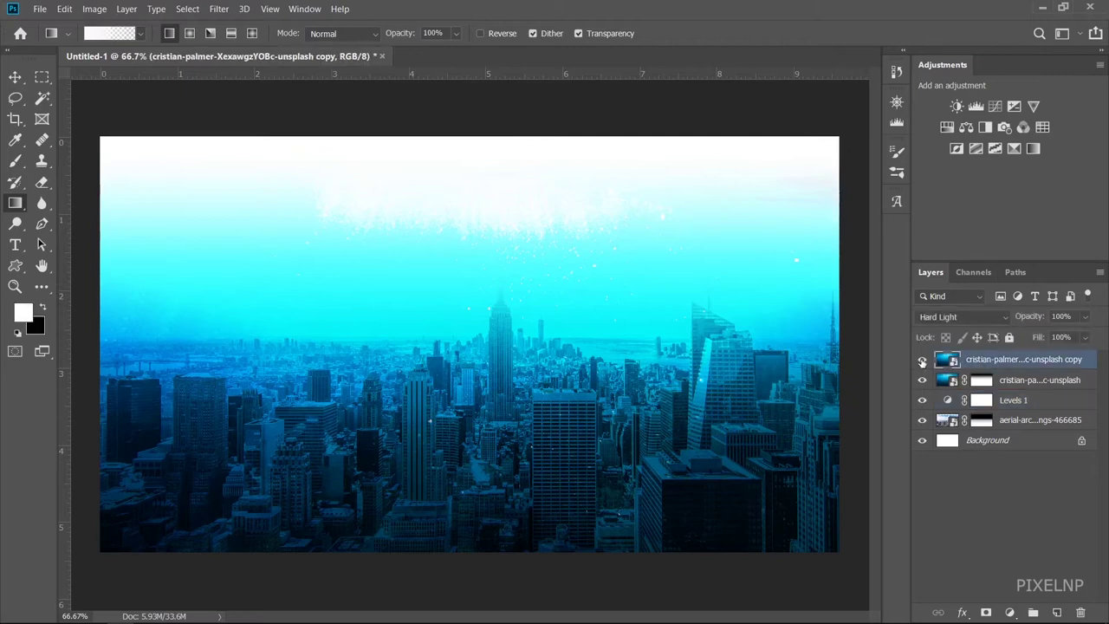
click(976, 317)
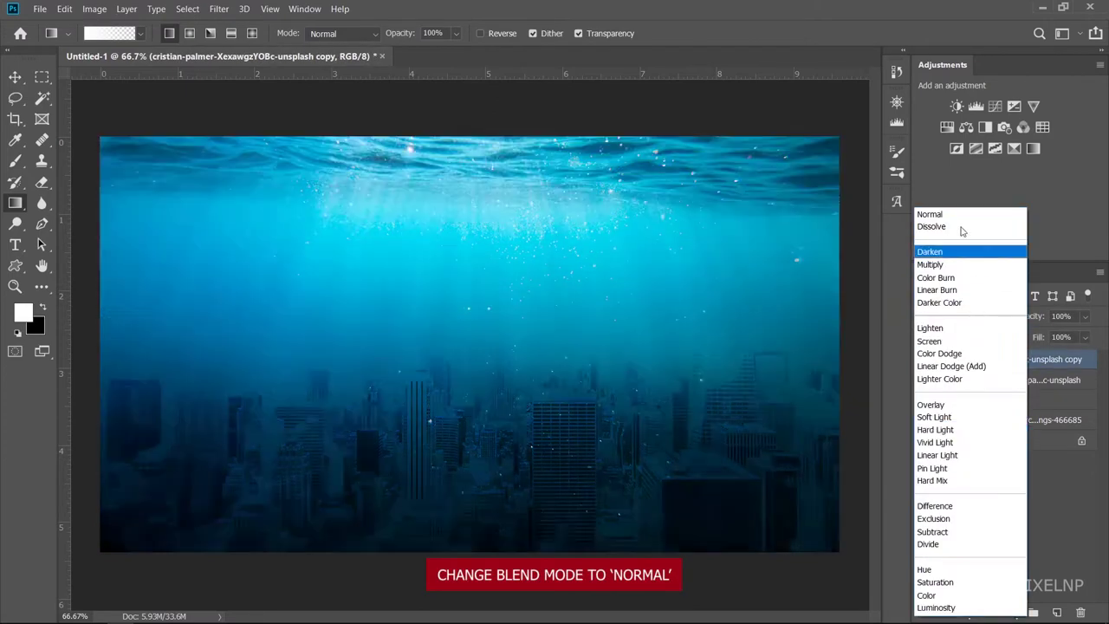
click(939, 214)
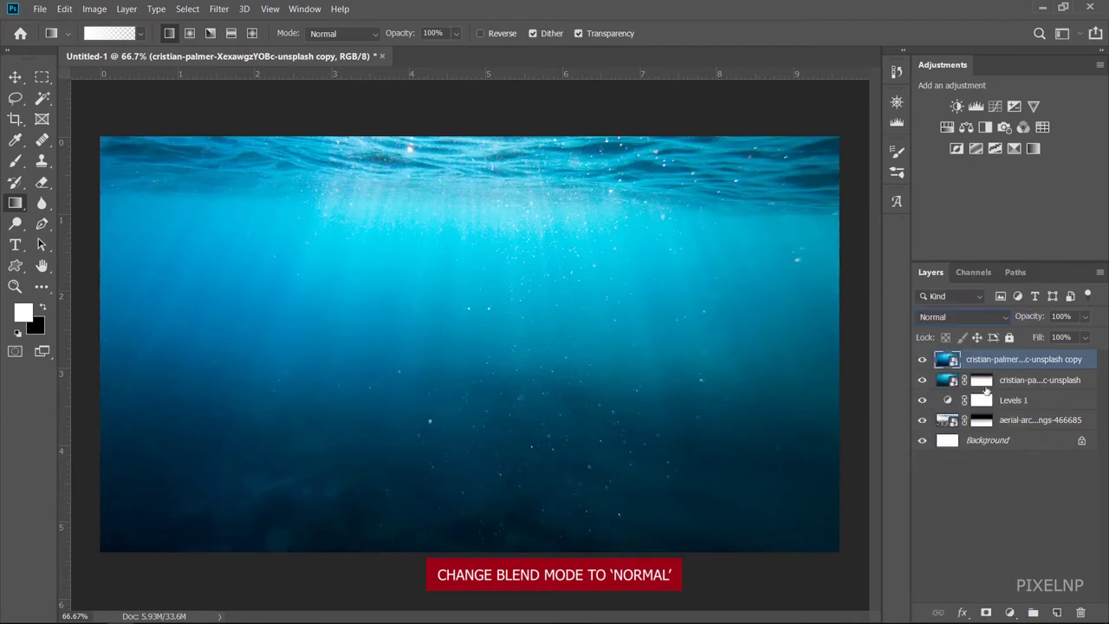
click(985, 612)
key(x)
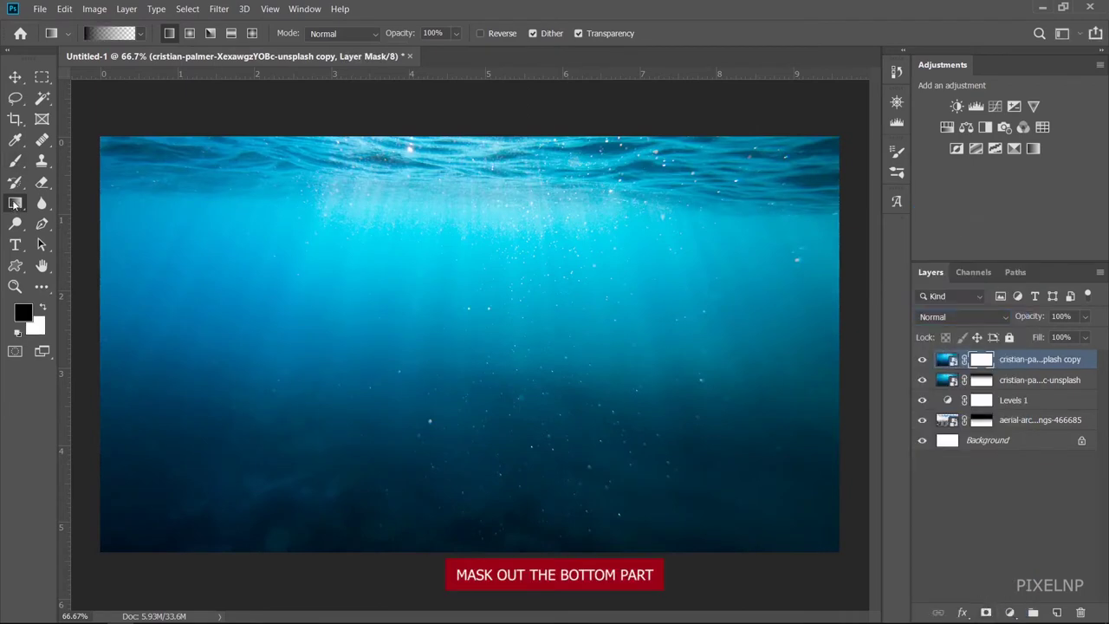
drag(492, 565, 492, 270)
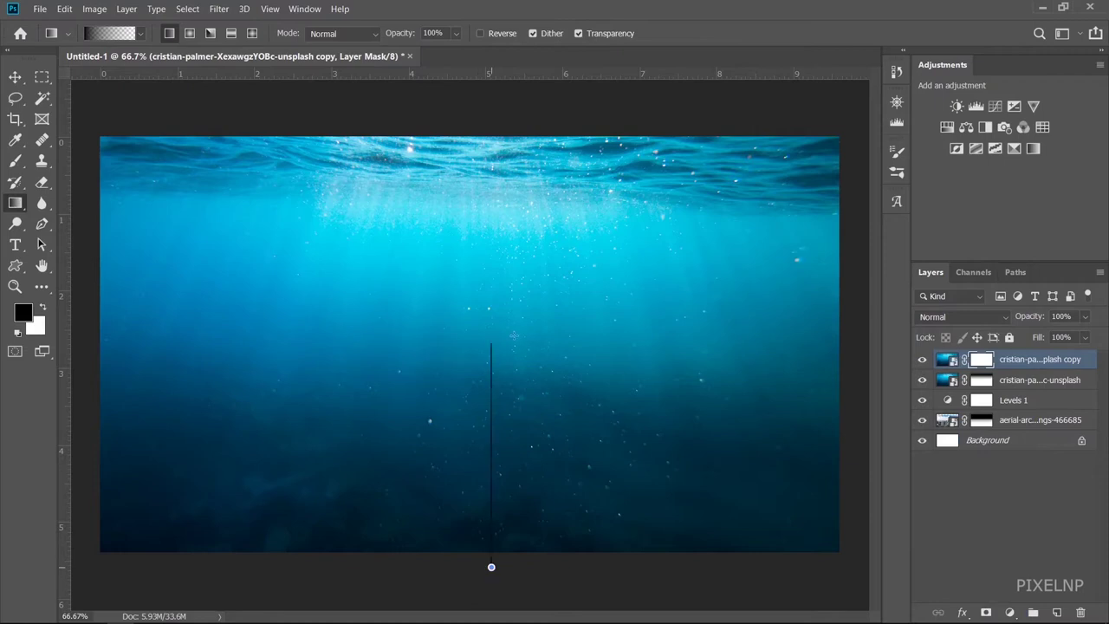
drag(495, 561, 494, 308)
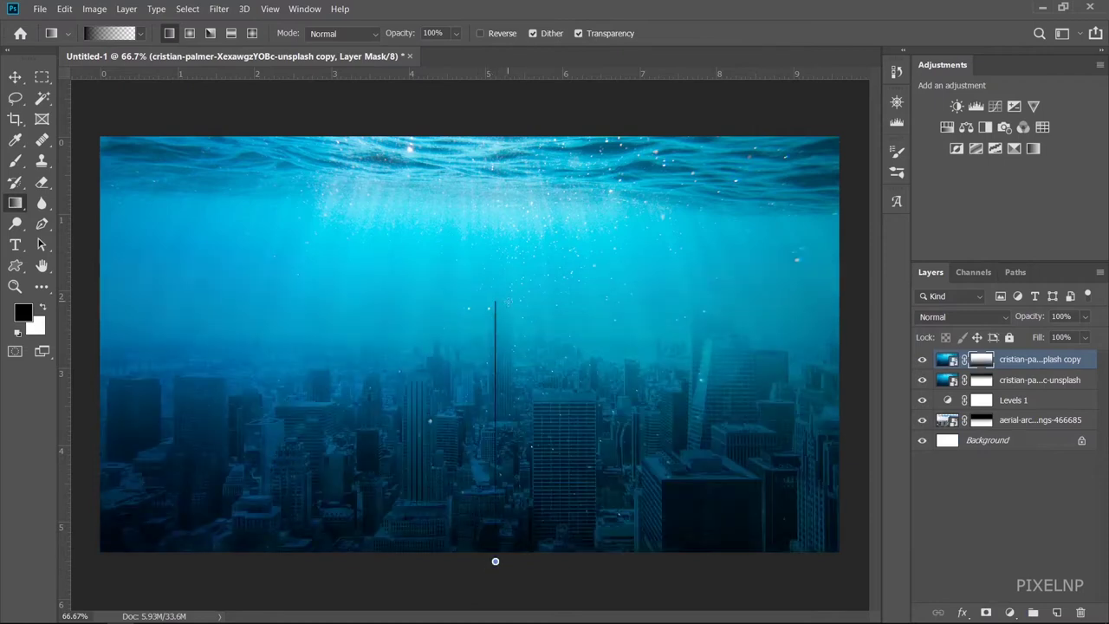
drag(494, 250, 495, 249)
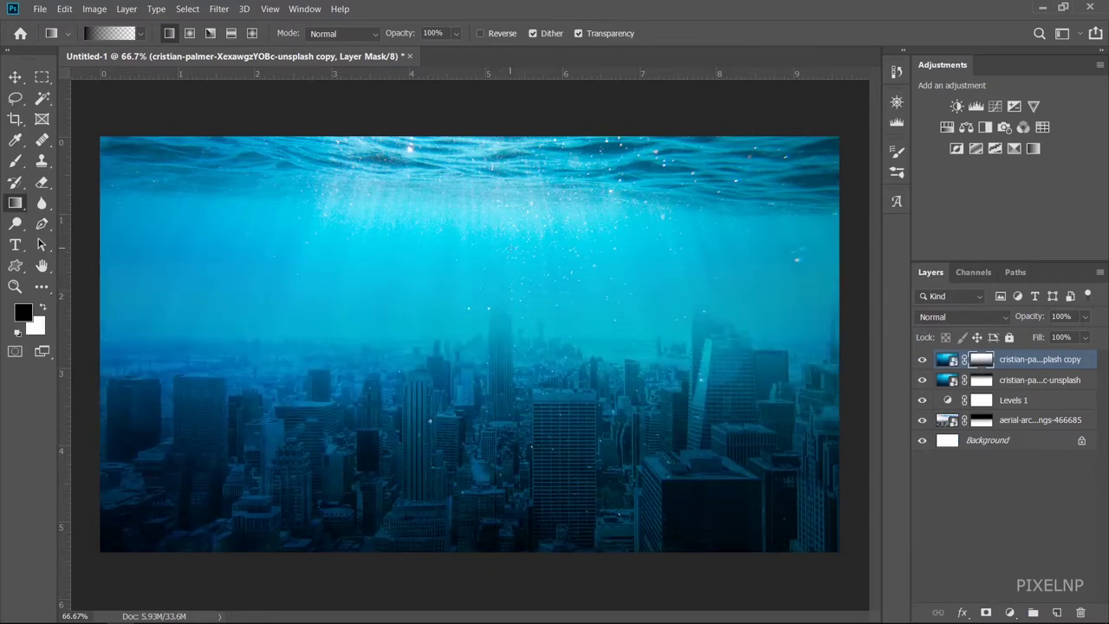
drag(485, 464, 485, 267)
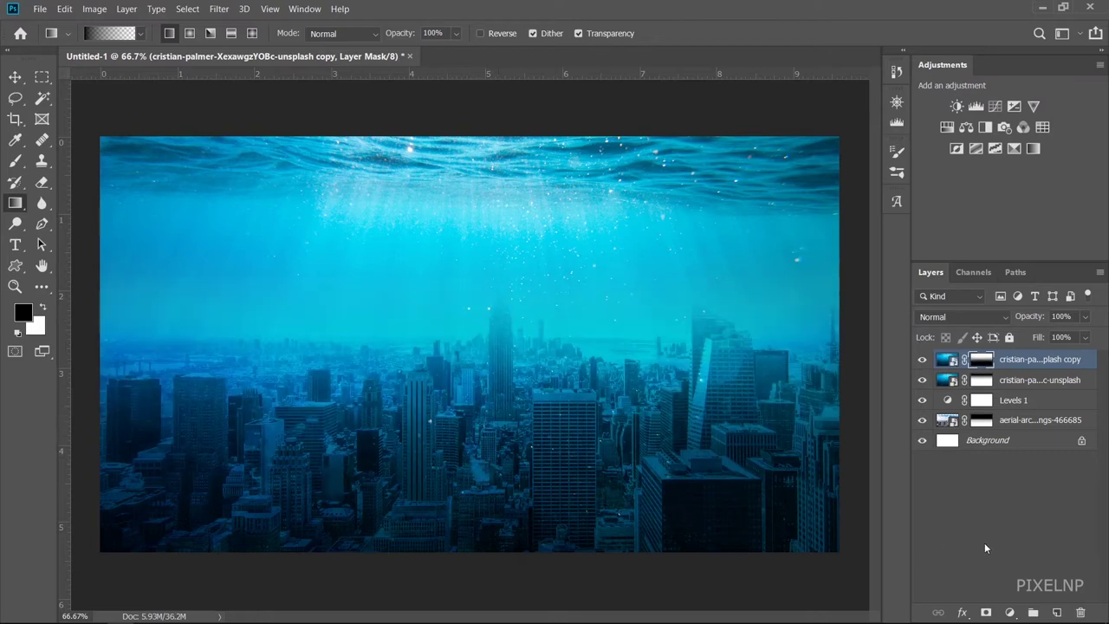
Paint soft black shading over the lower city on a new layer at 17% opacity
click(1056, 613)
key(x)
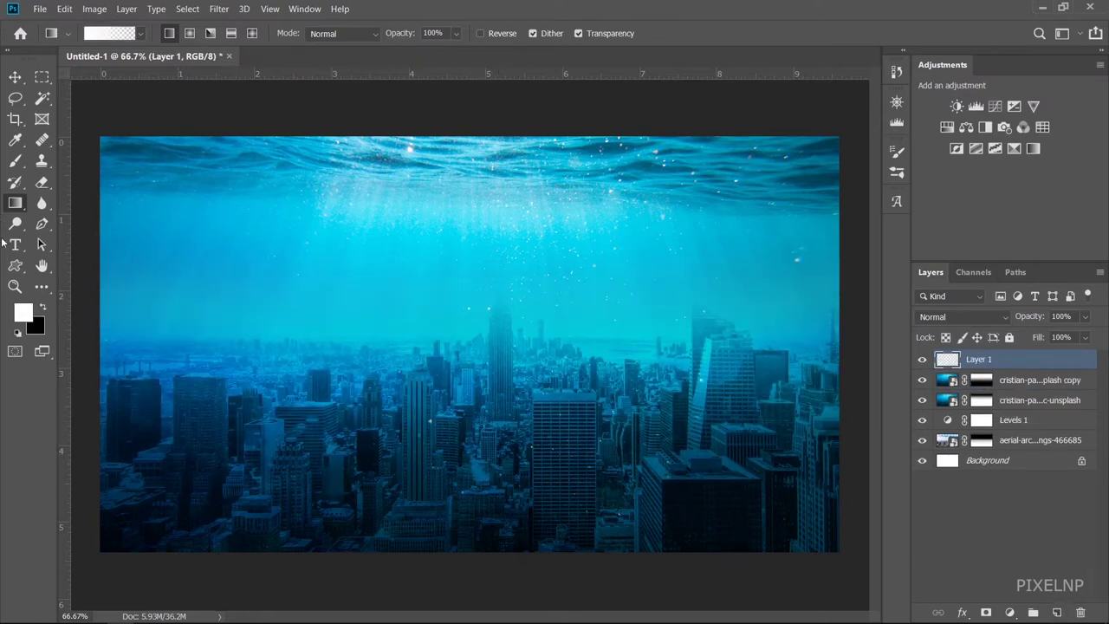
click(15, 160)
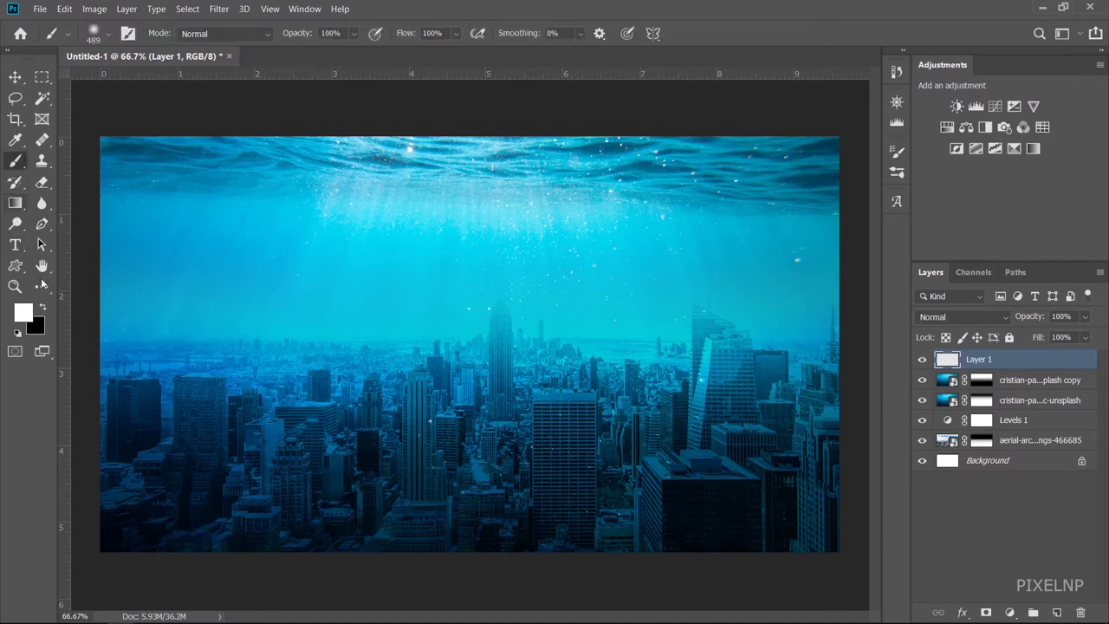
click(42, 307)
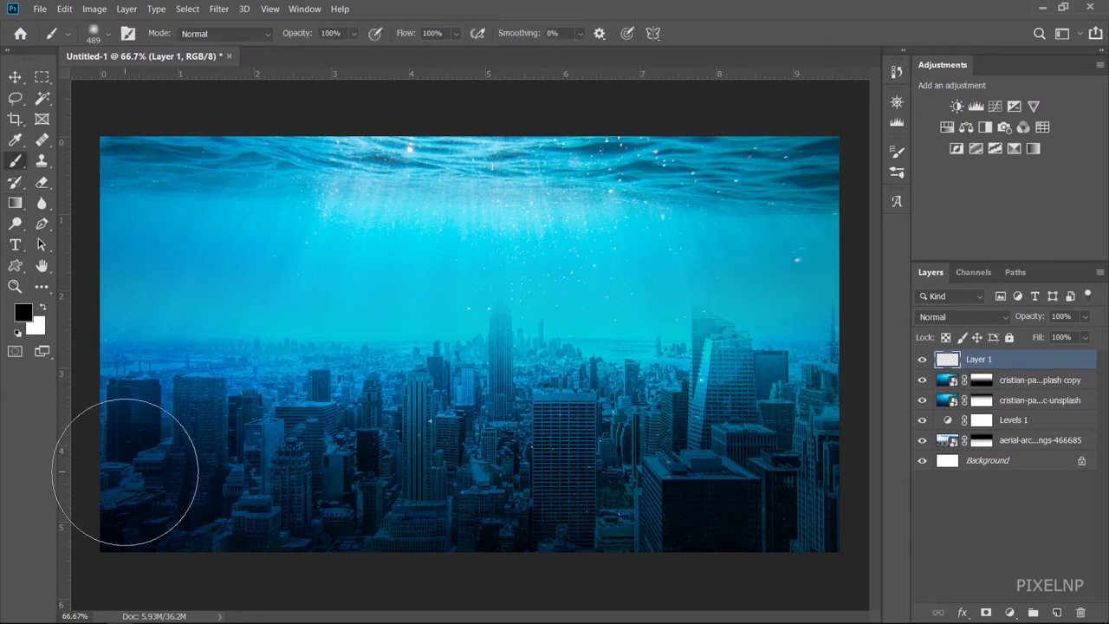
mouse_move(136, 495)
mouse_down()
mouse_move(324, 519)
mouse_move(792, 530)
mouse_up()
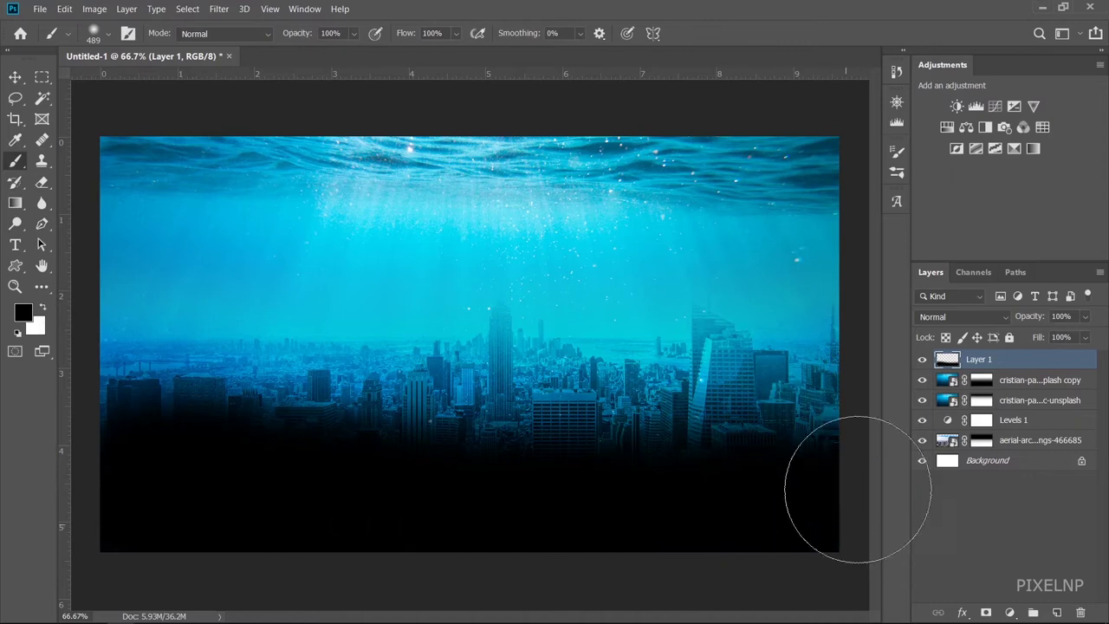
drag(1031, 317, 966, 324)
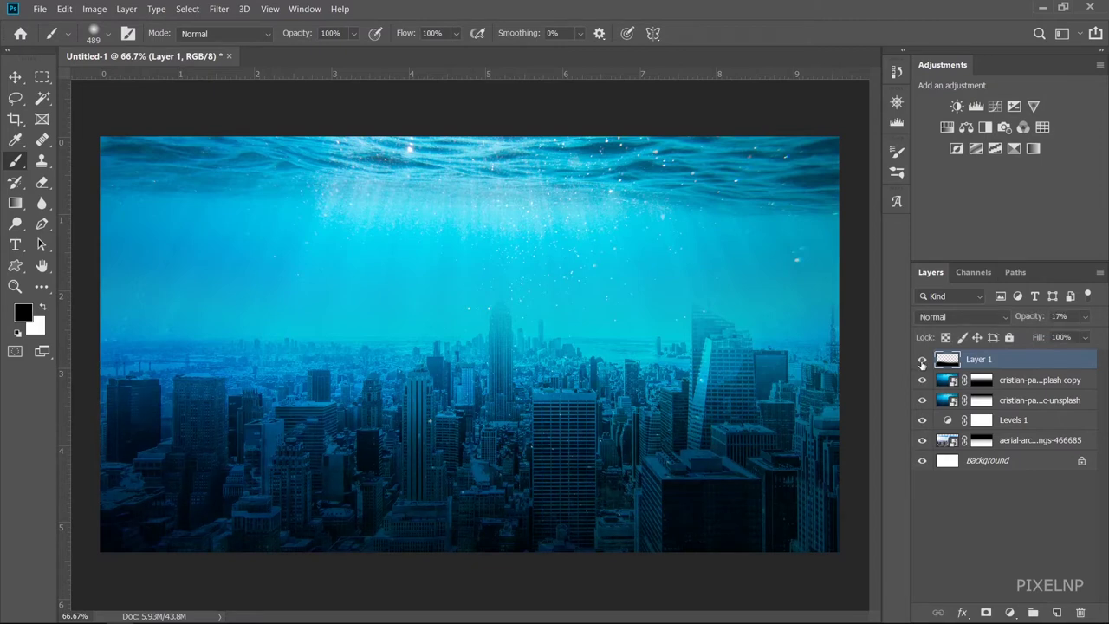
Group the composition layers into a folder named 'bg'
shift+click(1033, 440)
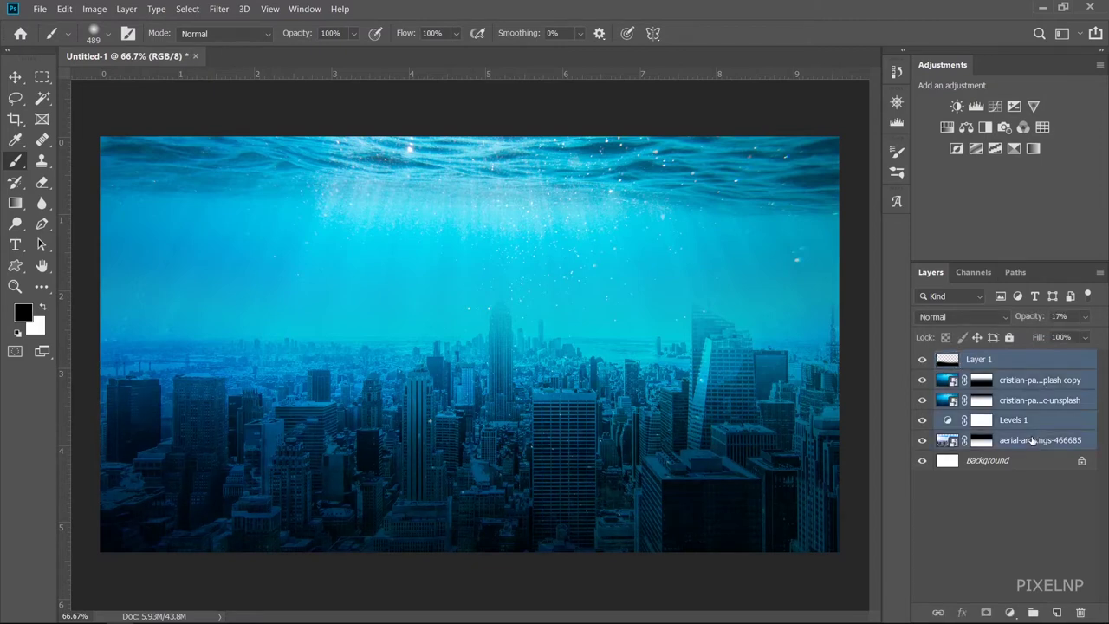
key(ctrl+g)
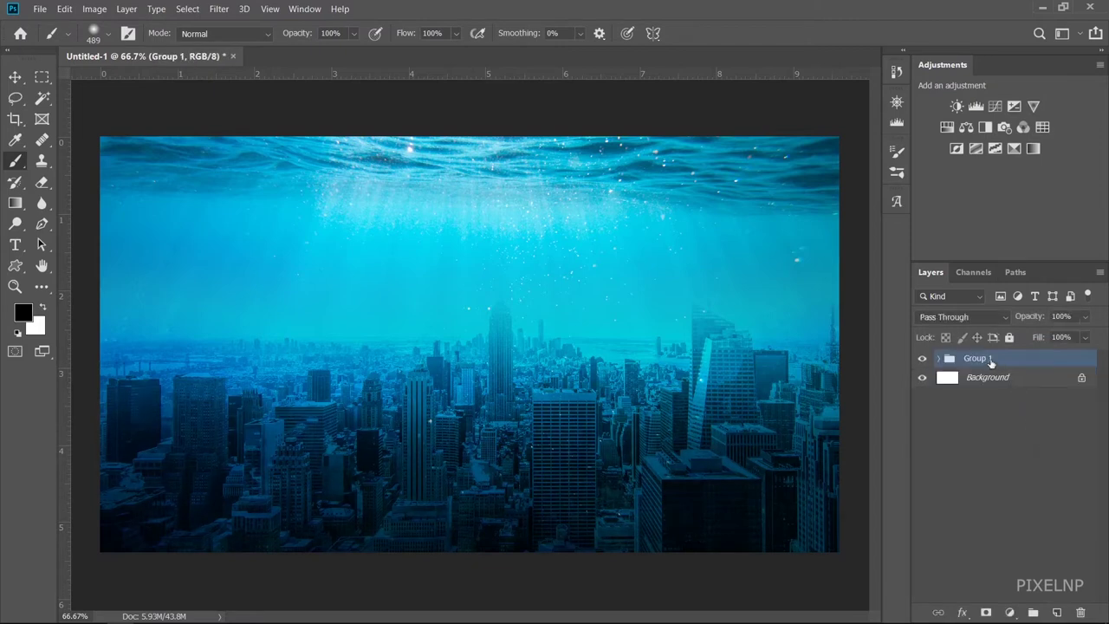
double_click(979, 359)
text(bg)
key(Return)
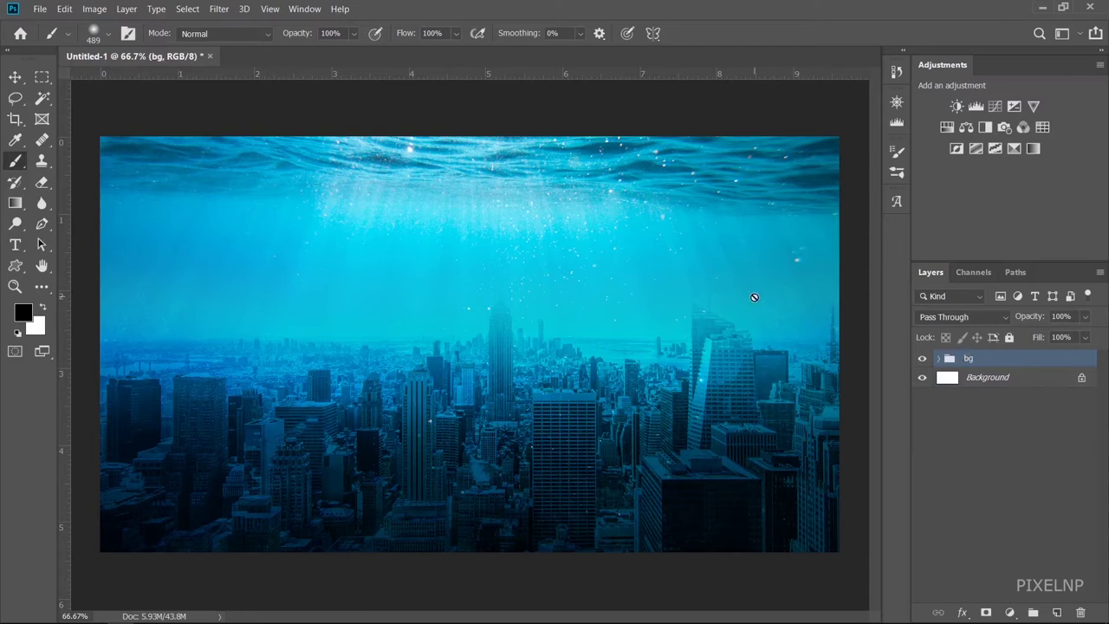
Open fallen.psd from the UNDER WATER folder
key(alt+Tab)
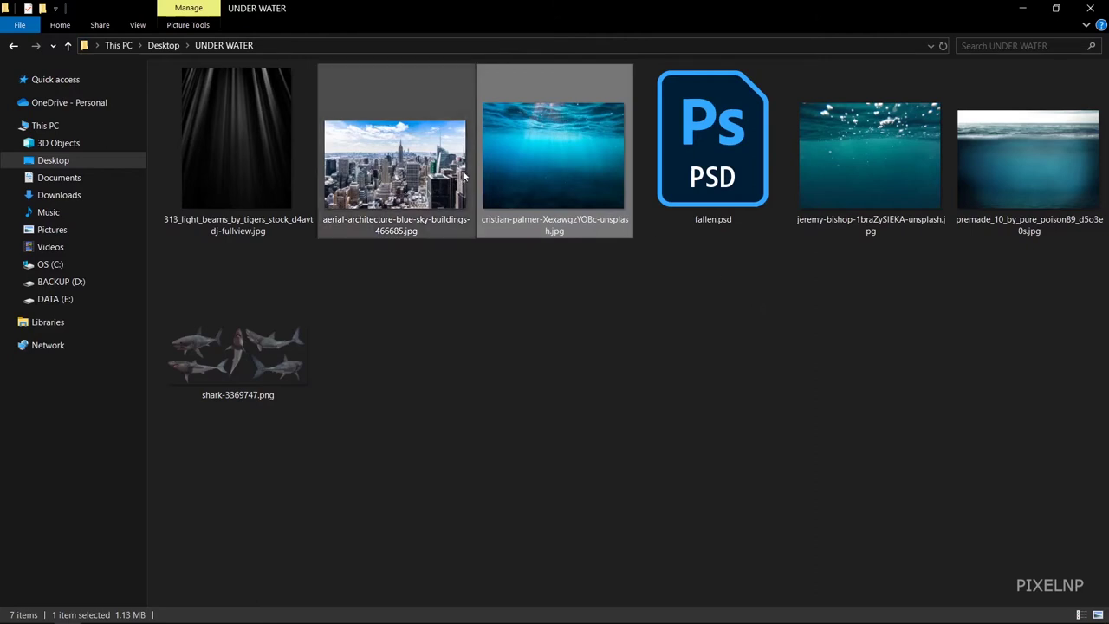
click(726, 145)
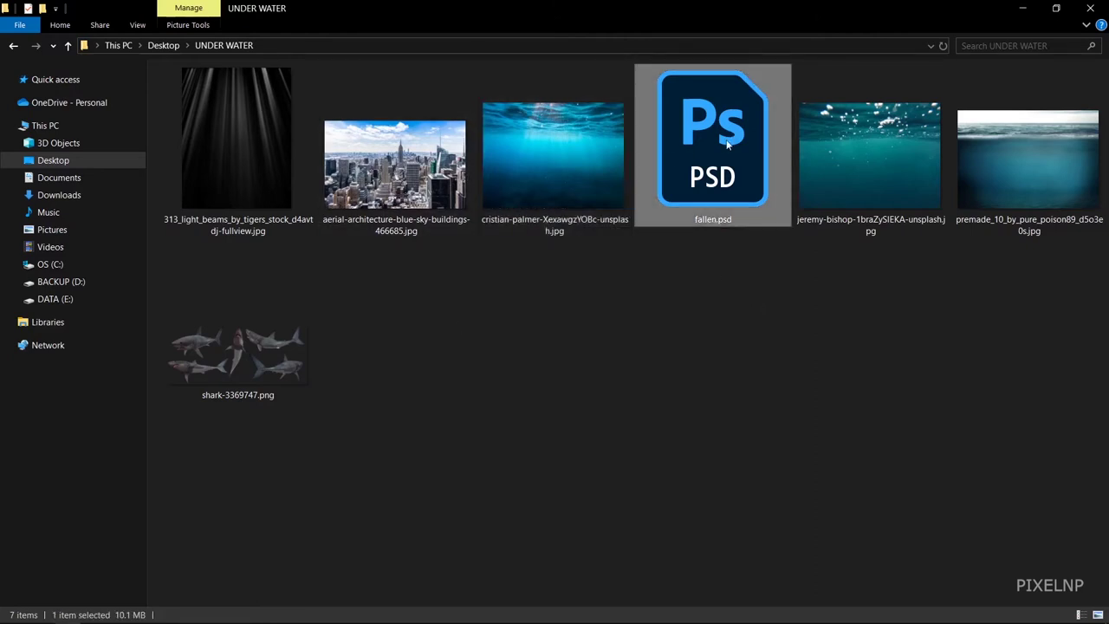
double_click(725, 145)
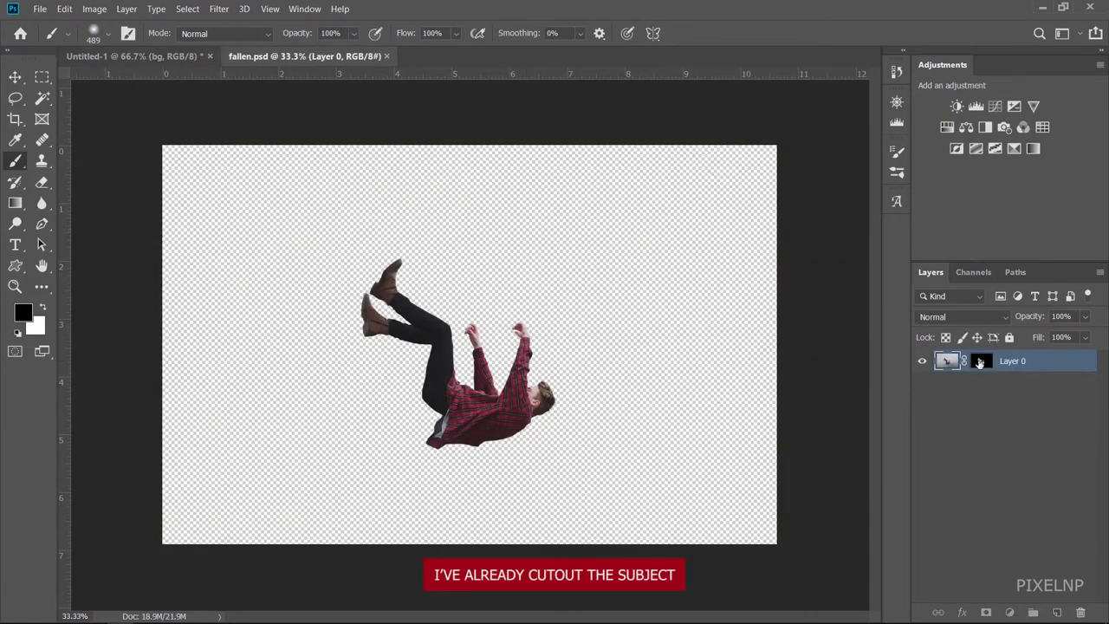
Drag the masked falling man from fallen.psd into the underwater composite
shift+click(979, 361)
shift+click(979, 360)
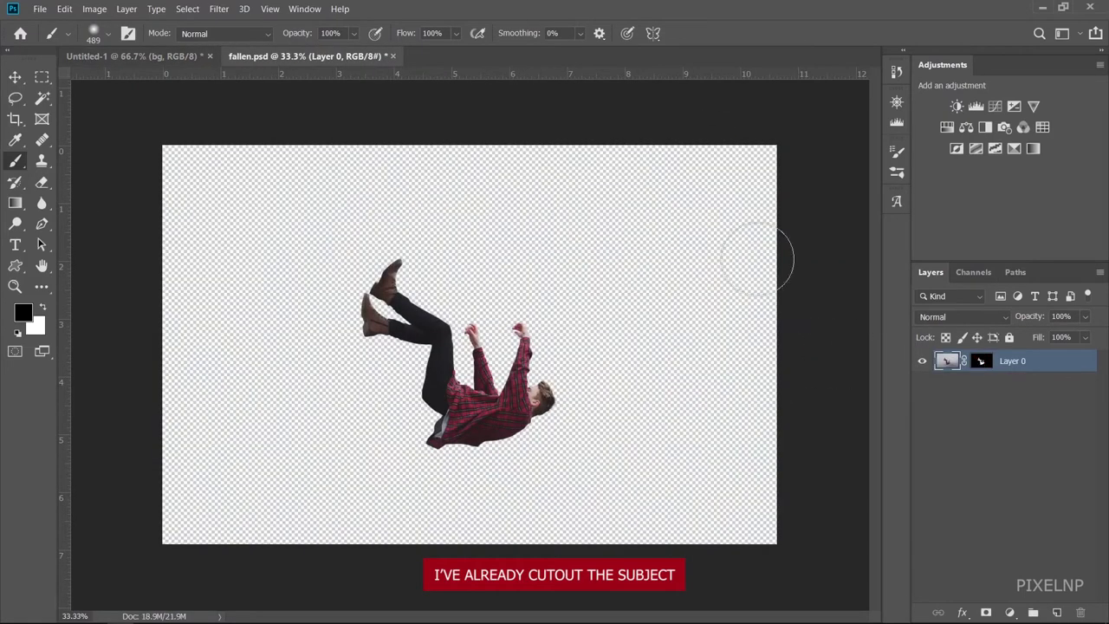
click(15, 77)
mouse_move(479, 395)
mouse_down()
mouse_move(179, 61)
mouse_move(527, 260)
mouse_up()
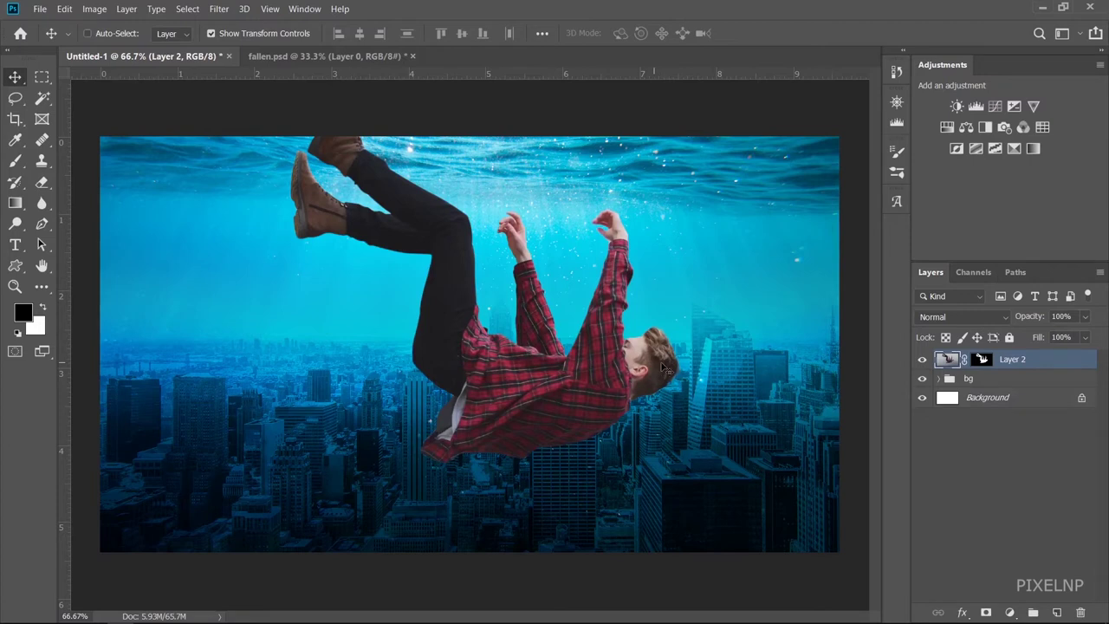
Free Transform the falling man to make him narrower
key(ctrl+t)
key(ctrl+0)
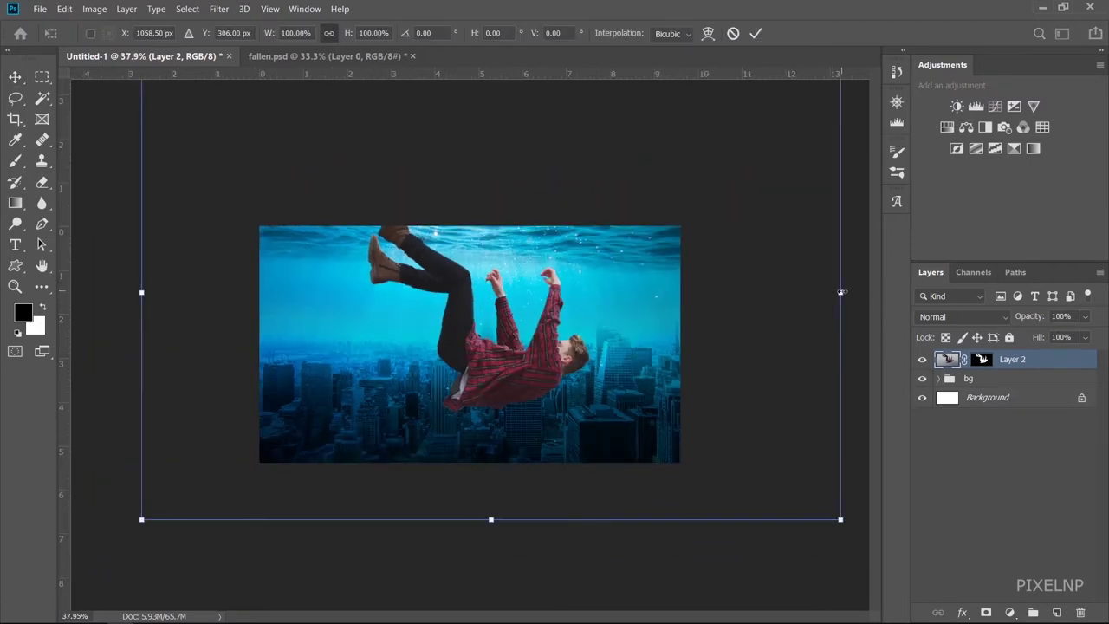
mouse_move(840, 292)
mouse_down()
mouse_move(614, 296)
mouse_move(735, 313)
mouse_move(508, 333)
mouse_move(278, 323)
mouse_move(491, 324)
mouse_up()
key(ctrl+plus)
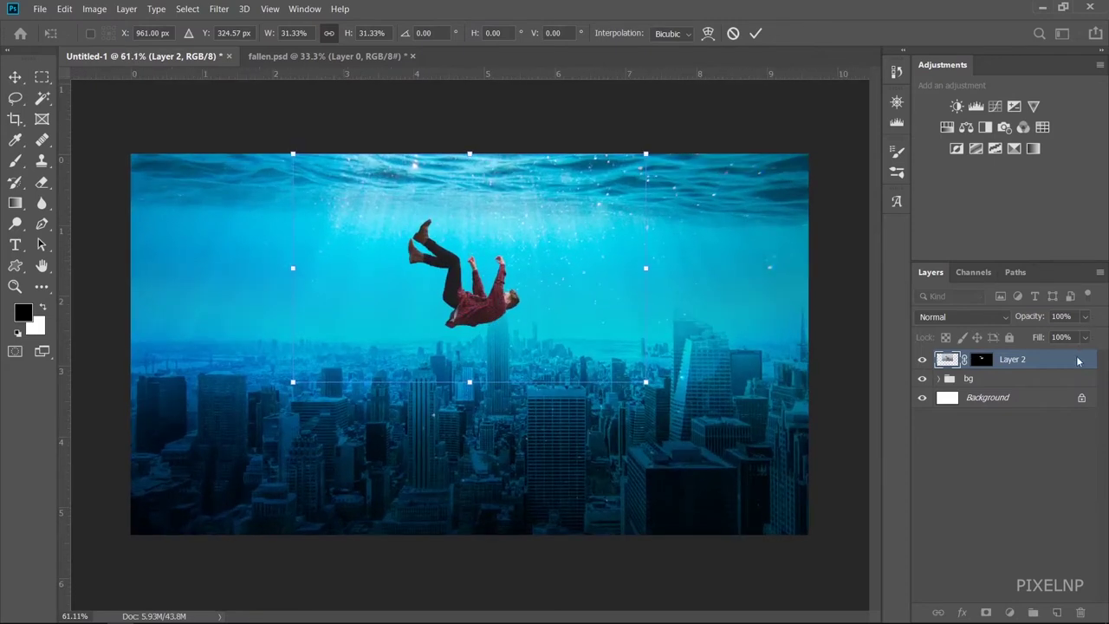
key(Return)
Convert the falling man to a smart object and shrink him to about 55%
right_click(1042, 356)
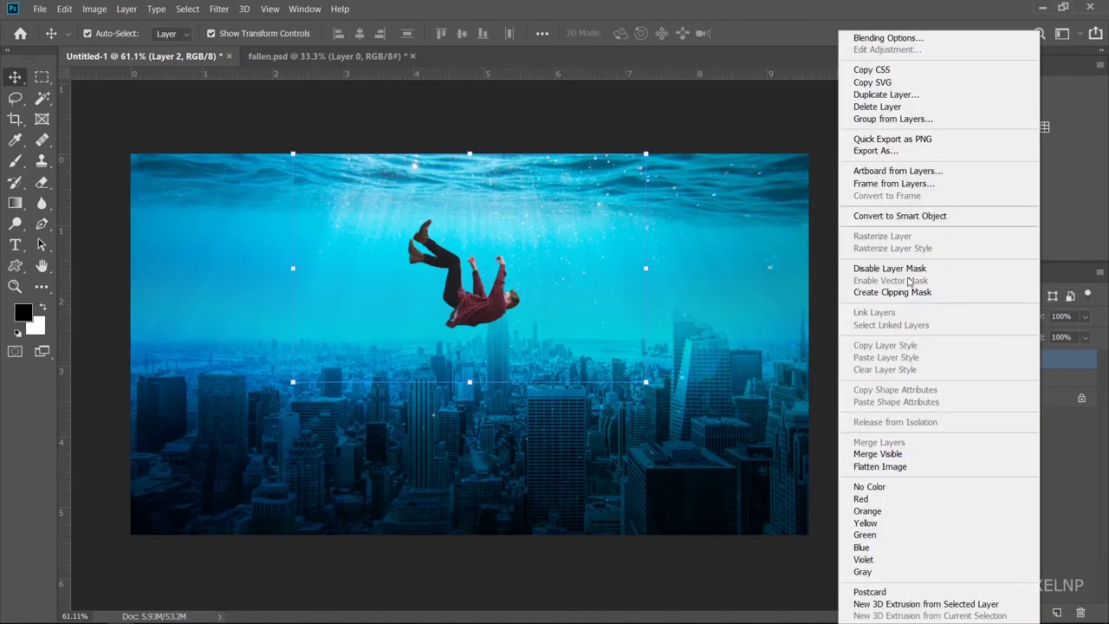
click(905, 218)
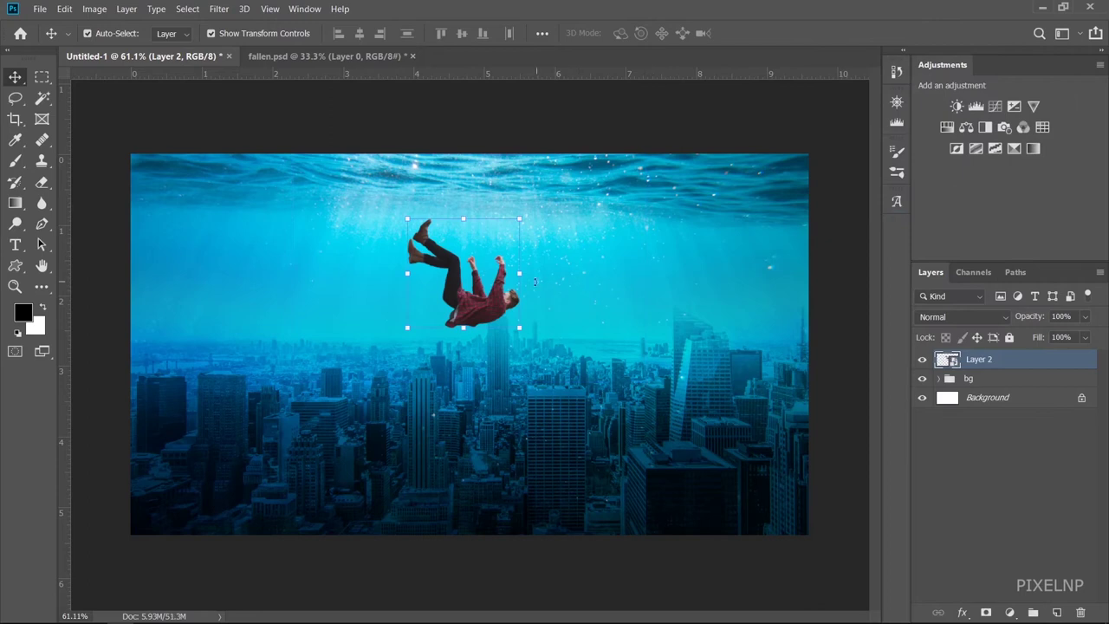
mouse_move(520, 272)
mouse_down()
mouse_move(469, 272)
mouse_move(499, 272)
mouse_up()
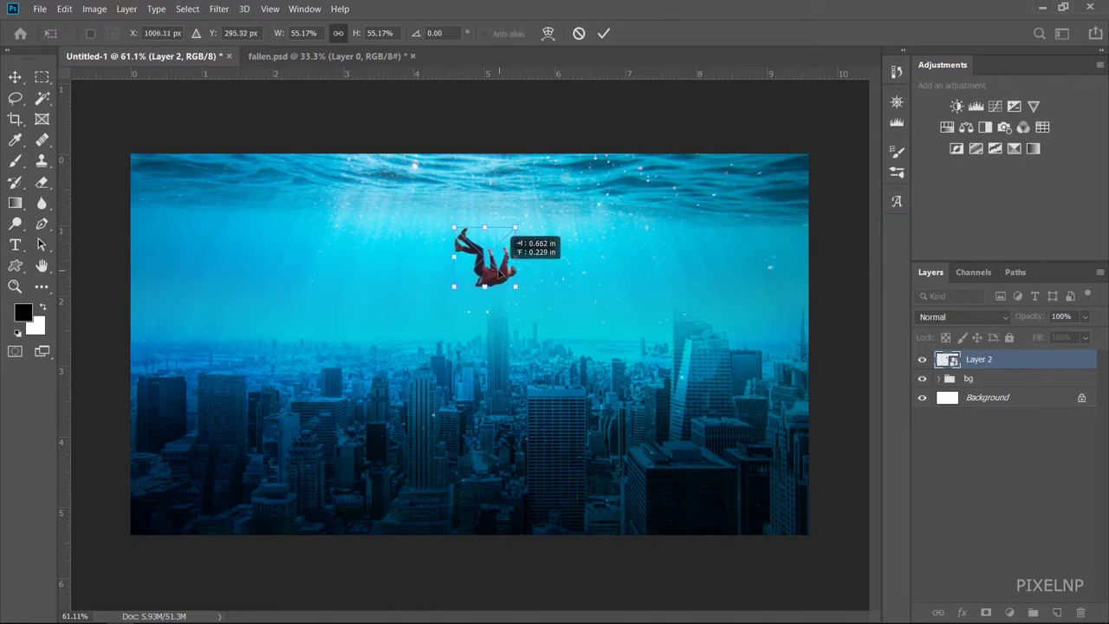
drag(501, 271, 497, 273)
key(Return)
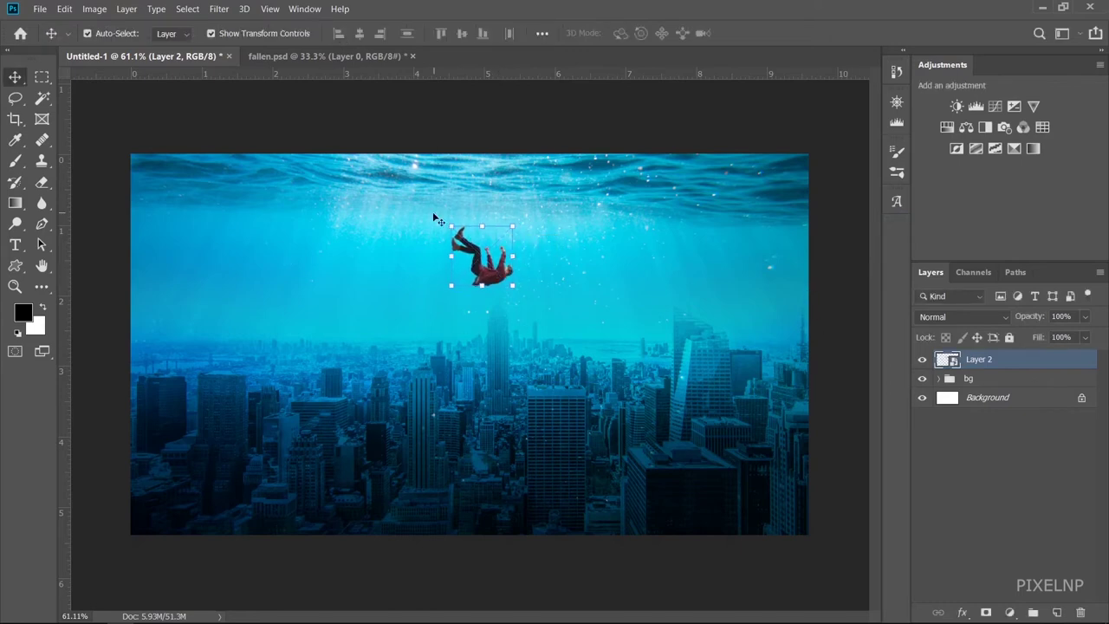
Open shark-3369747.png from the UNDER WATER folder
click(832, 300)
scroll(402, 213, up, 1)
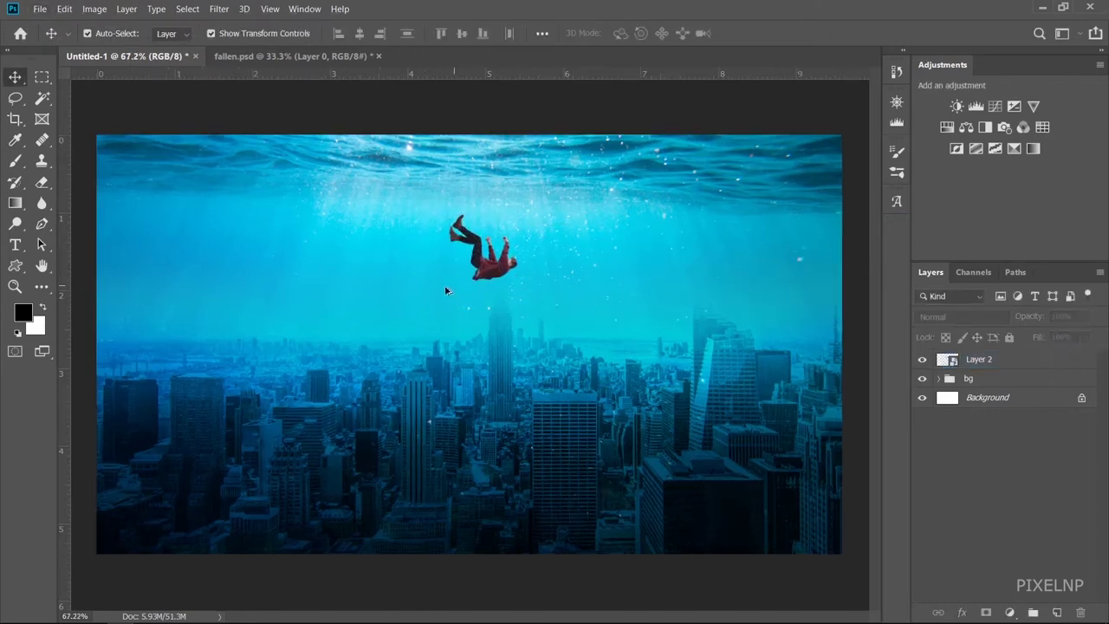
scroll(424, 195, up, 2)
scroll(451, 173, up, 1)
scroll(479, 155, up, 1)
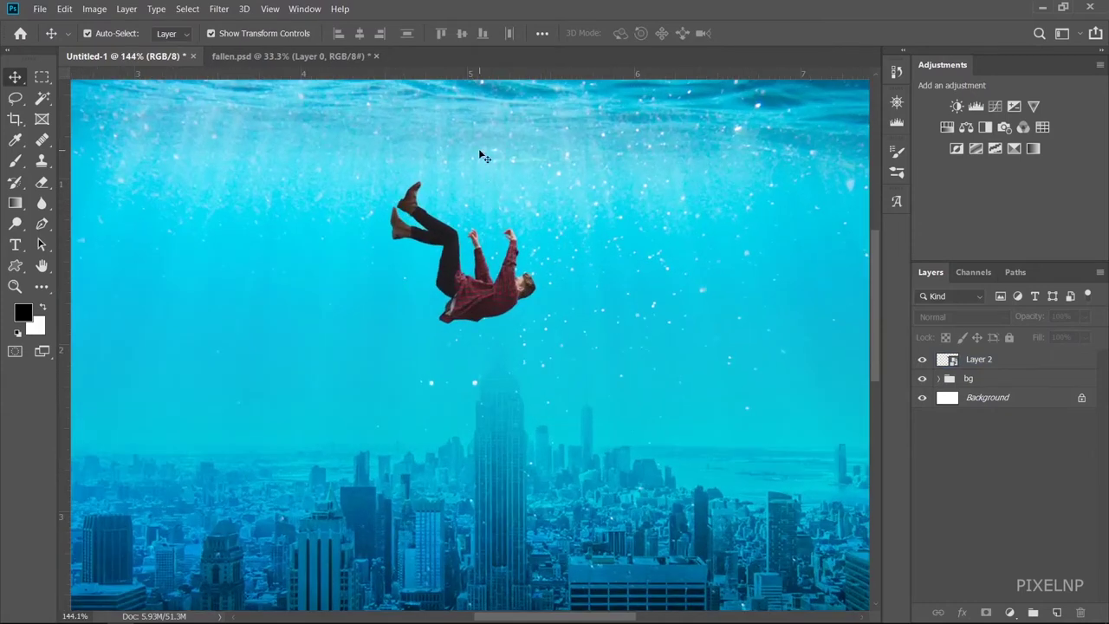
scroll(481, 156, down, 2)
scroll(481, 153, down, 2)
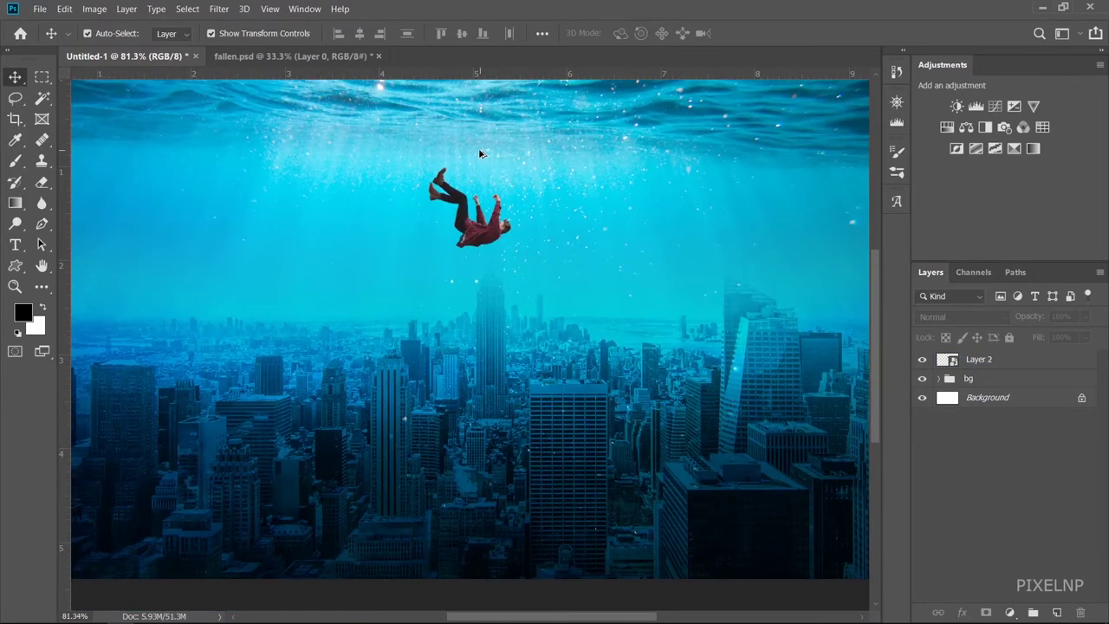
key(alt+Tab)
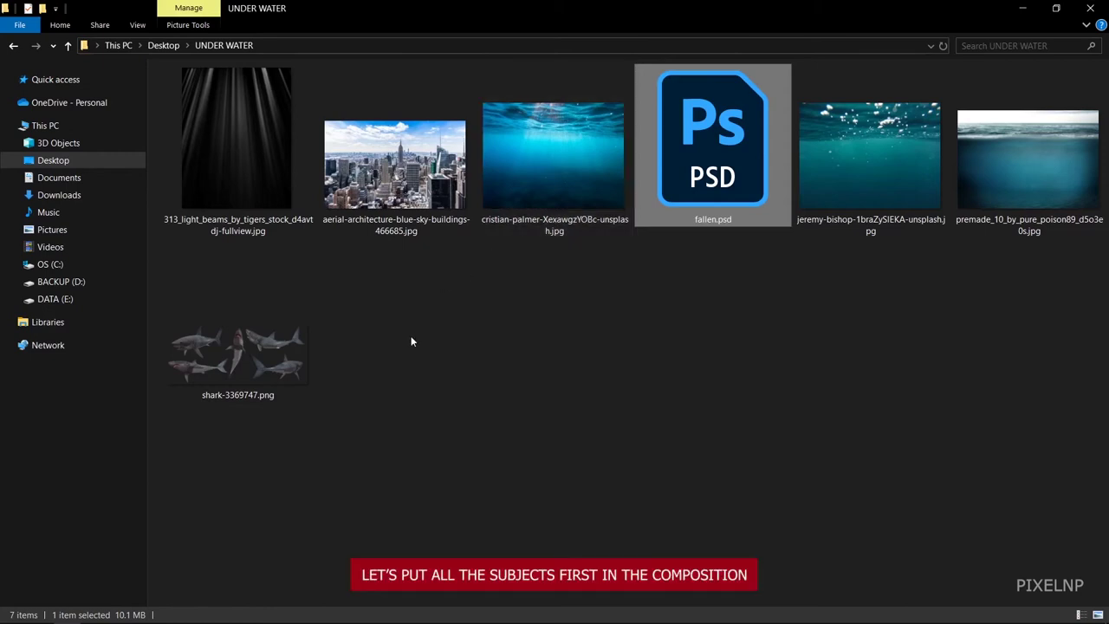
mouse_move(247, 373)
mouse_down()
mouse_move(119, 615)
mouse_move(400, 57)
mouse_up()
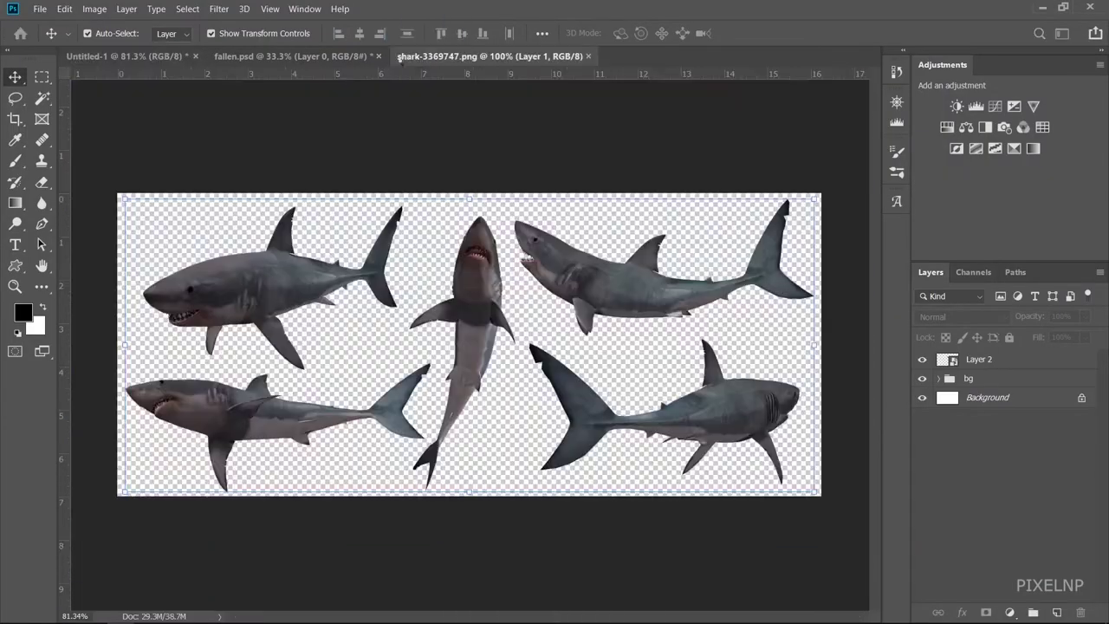
Close fallen.psd unsaved and add the top-left shark, shrunk, to the right of the man
click(379, 56)
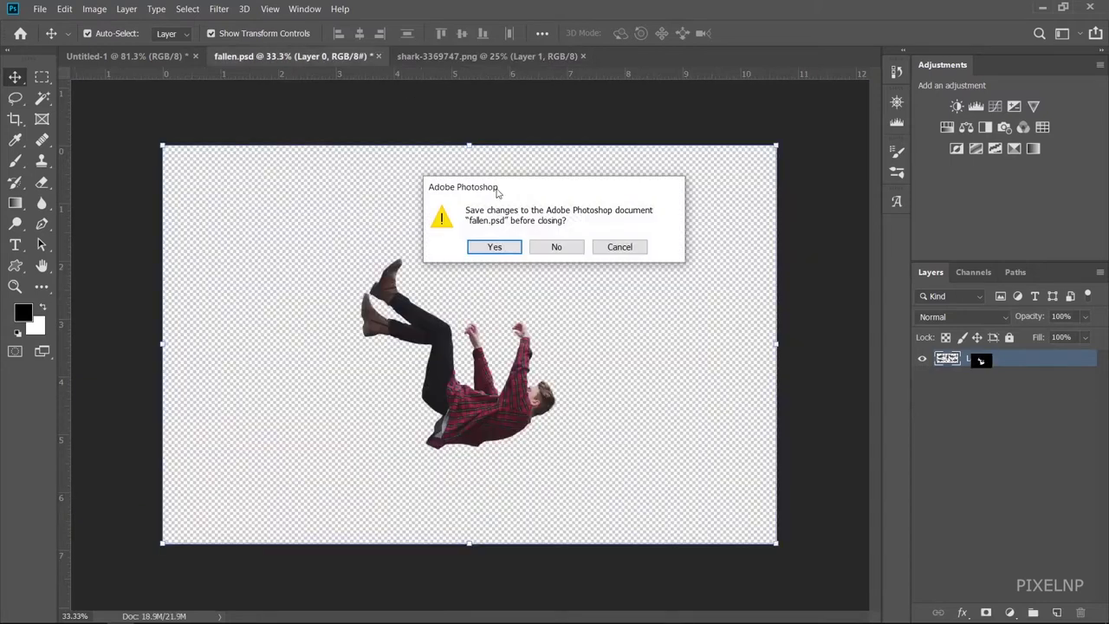
click(554, 248)
key(l)
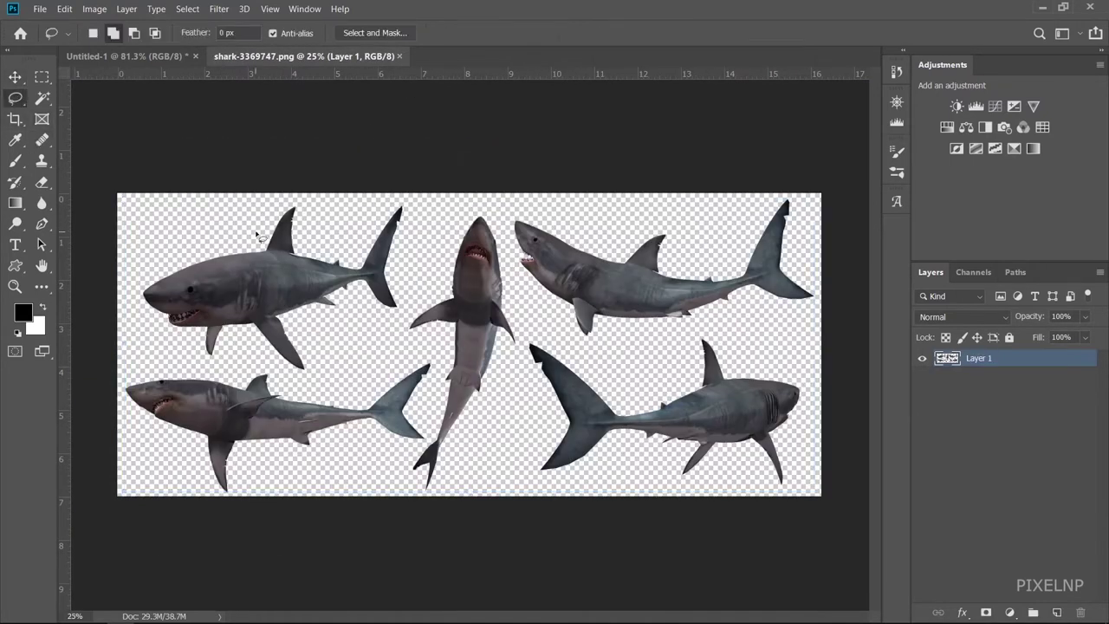
mouse_move(250, 211)
mouse_down()
mouse_move(253, 367)
mouse_move(252, 213)
mouse_up()
key(v)
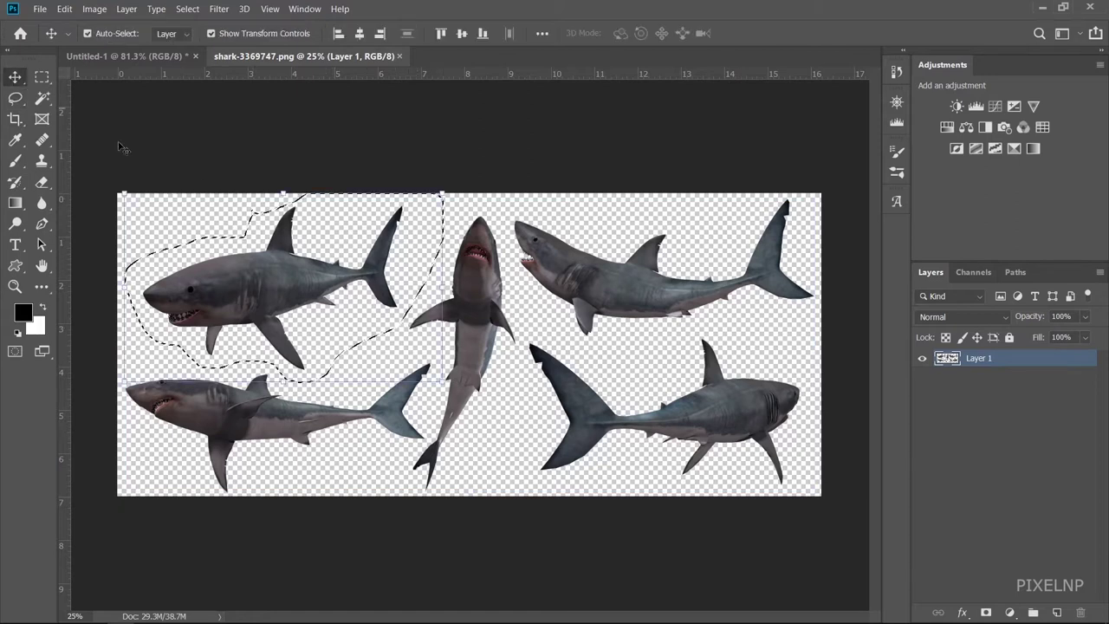
drag(260, 285, 336, 304)
scroll(395, 371, down, 2)
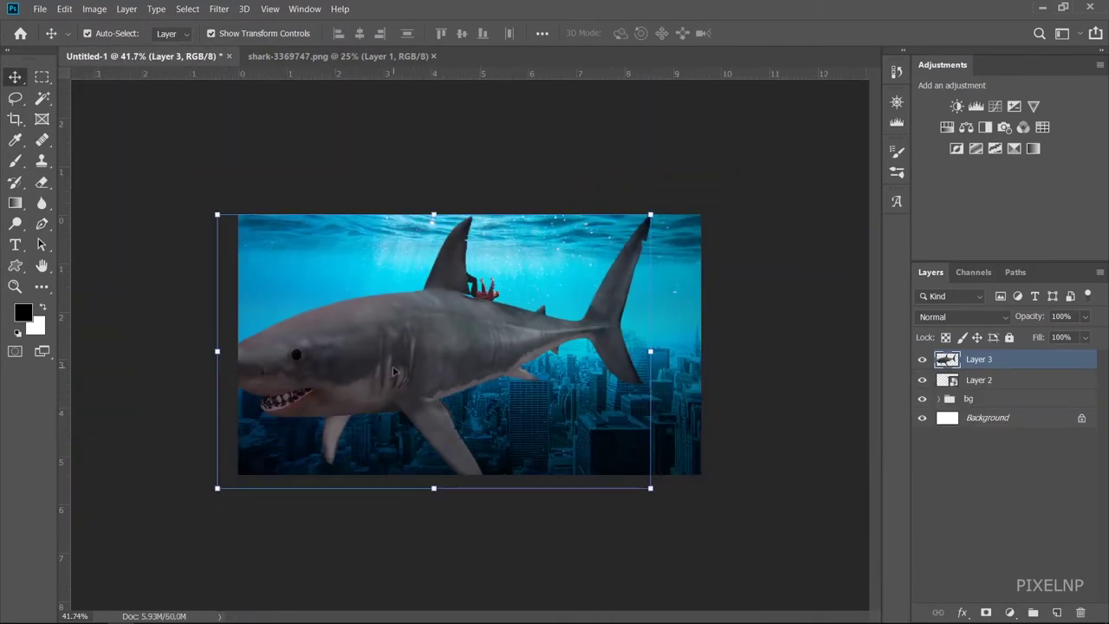
mouse_move(216, 351)
mouse_down()
mouse_move(552, 351)
mouse_move(608, 320)
mouse_up()
key(Return)
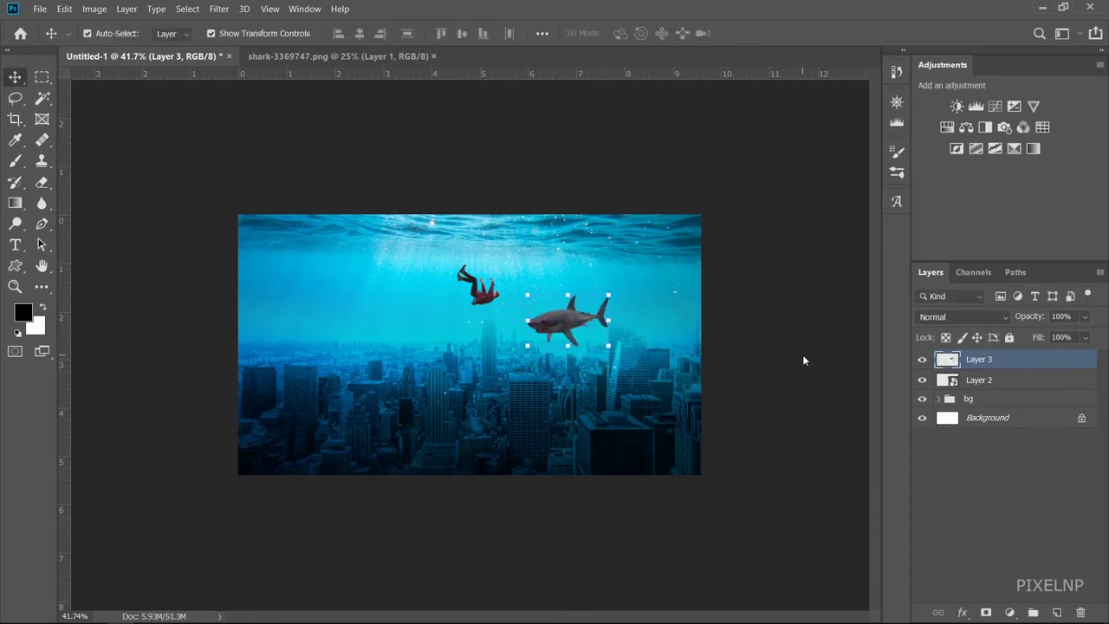
Lasso the top-right shark and drag it into the composite
click(364, 57)
key(ctrl+d)
key(l)
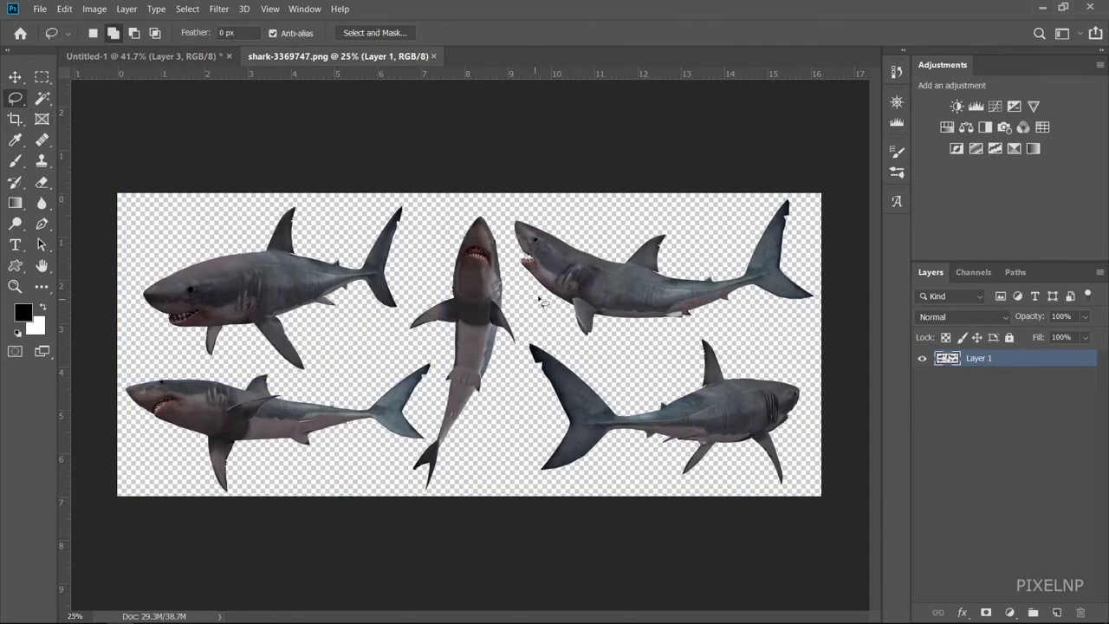
mouse_move(544, 214)
mouse_down()
mouse_move(724, 195)
mouse_move(554, 215)
mouse_up()
key(v)
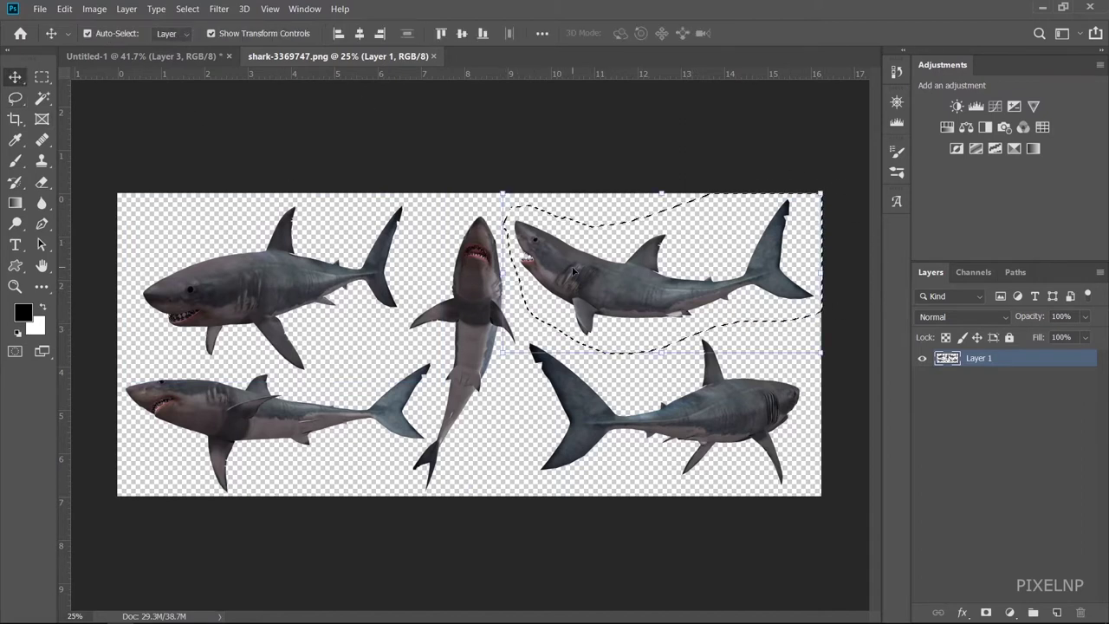
mouse_move(650, 268)
mouse_down()
mouse_move(176, 58)
mouse_move(313, 284)
mouse_up()
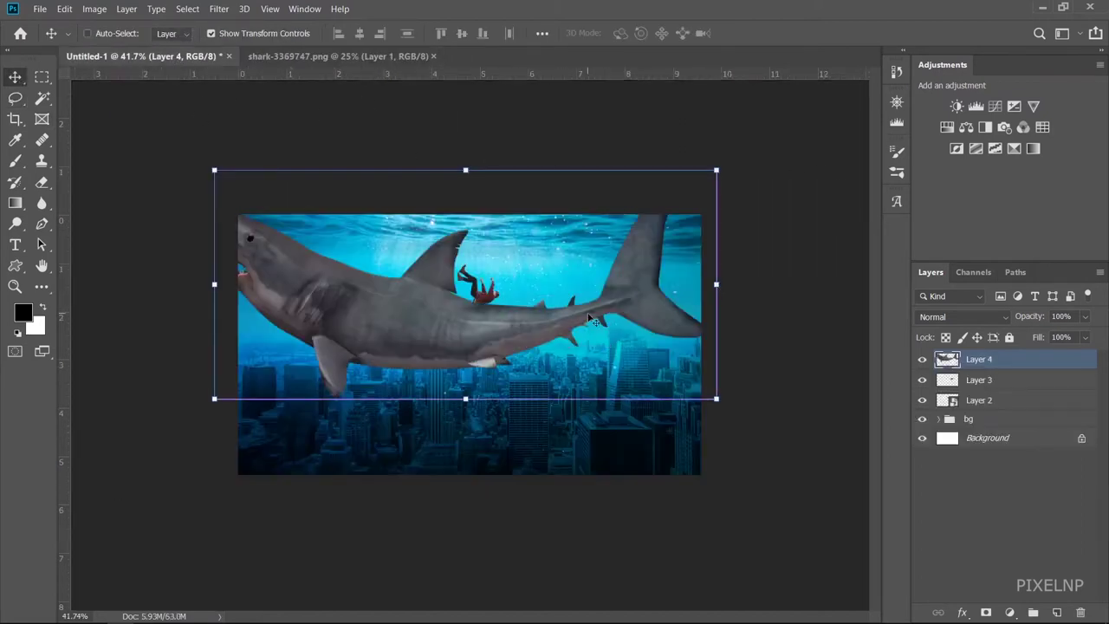
Flip that shark horizontally, shrink it to about a quarter, and place it left of the man
key(ctrl+t)
right_click(439, 340)
click(524, 517)
drag(716, 284, 337, 284)
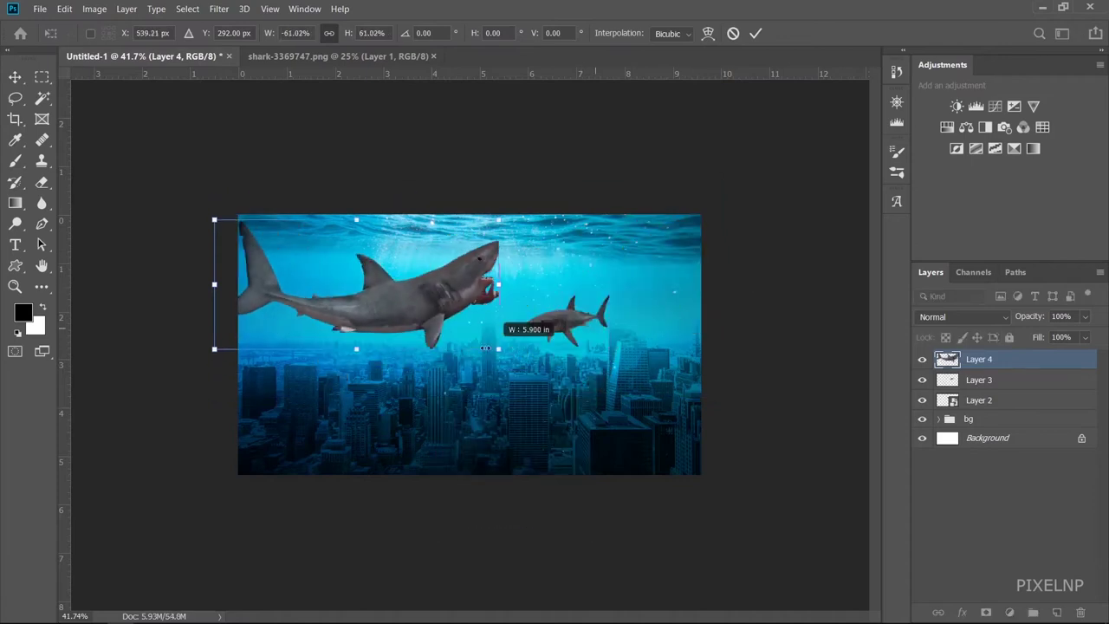
drag(245, 292, 350, 318)
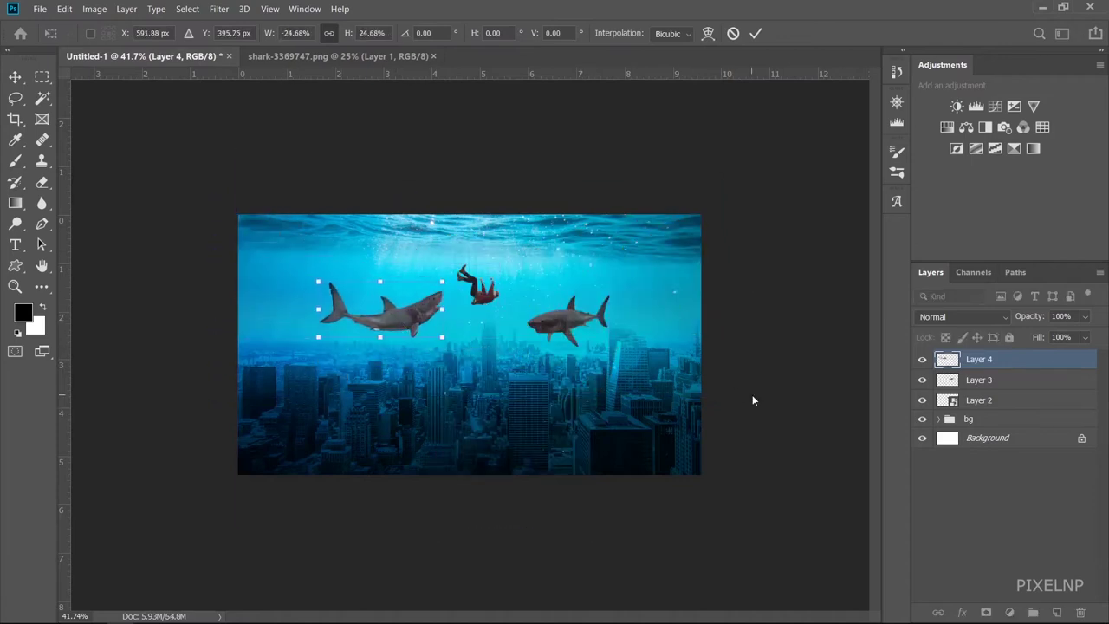
key(ctrl+plus)
drag(267, 298, 287, 298)
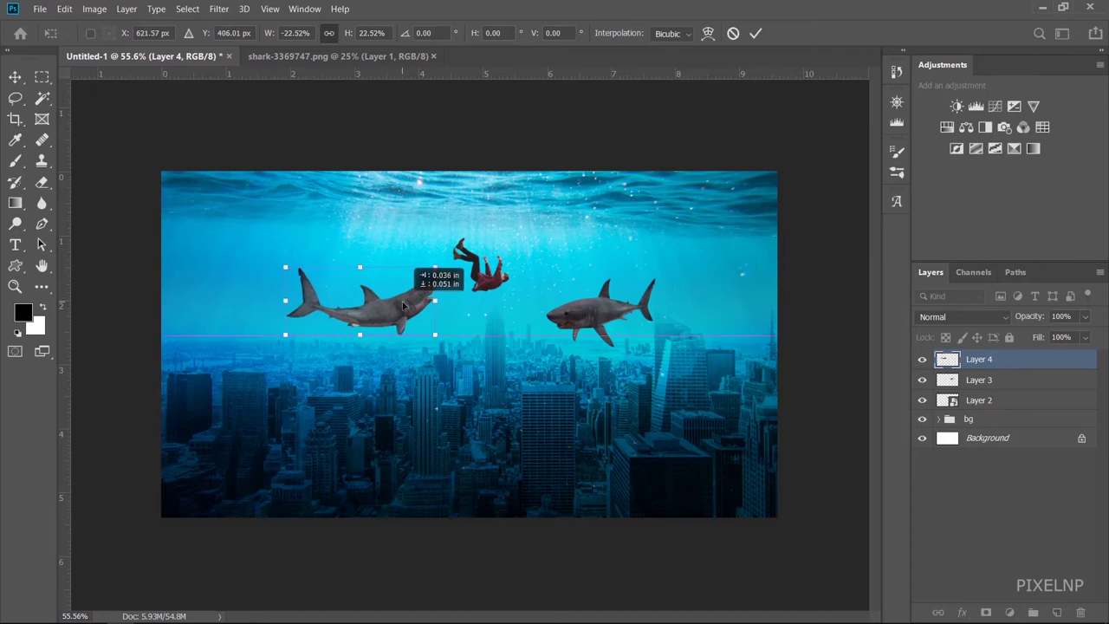
key(Return)
Add the upright middle shark to the composite, shrunk to about a quarter
click(347, 56)
key(ctrl+d)
key(l)
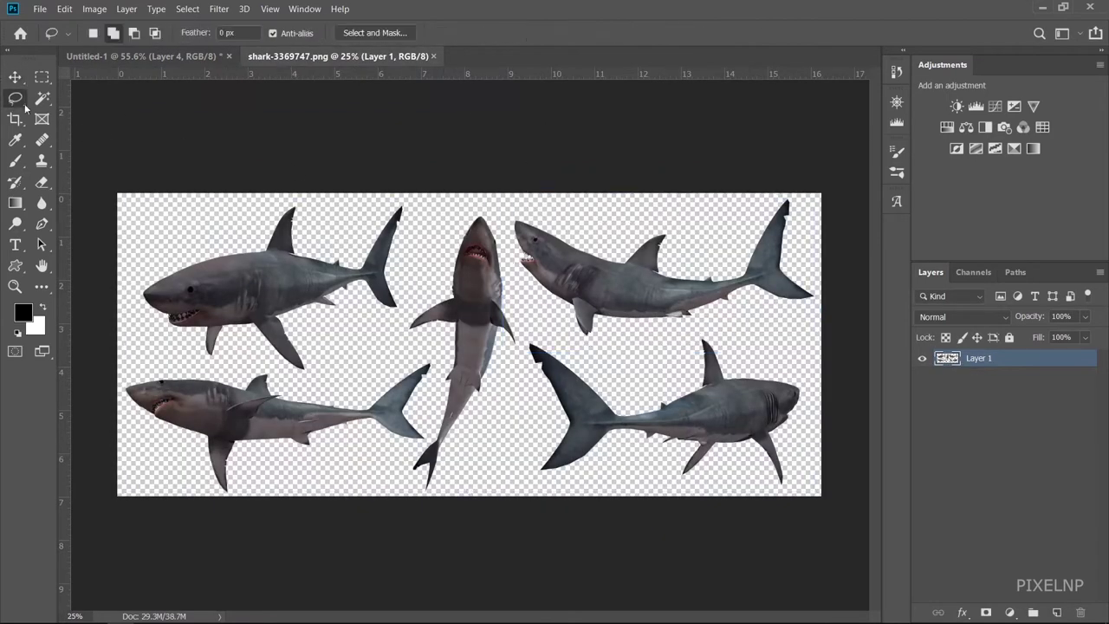
mouse_move(460, 202)
mouse_down()
mouse_move(399, 339)
mouse_move(463, 502)
mouse_up()
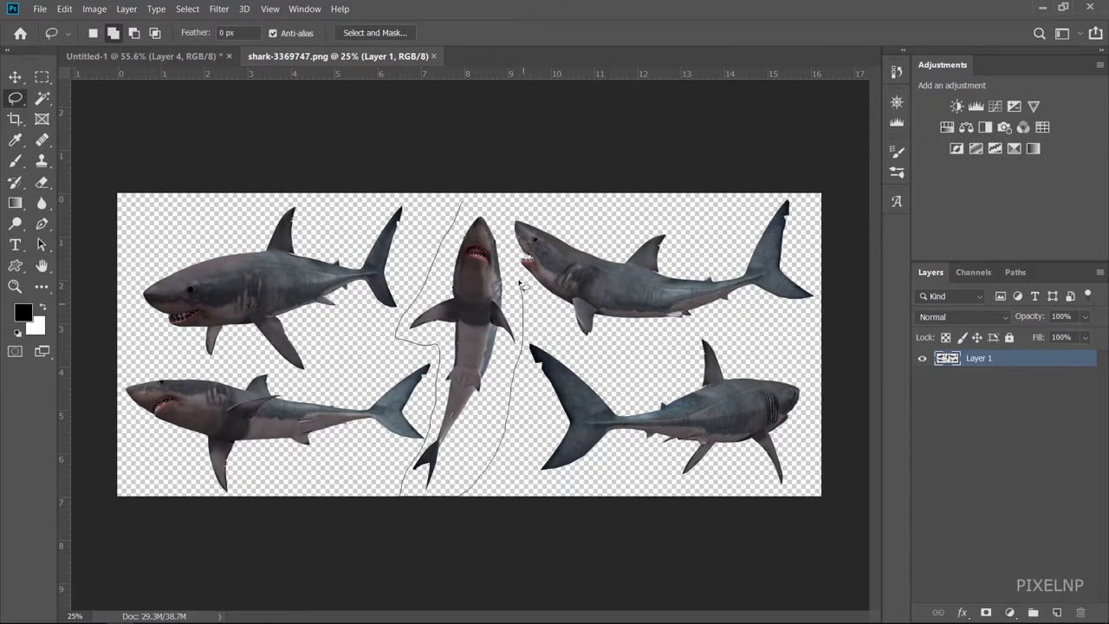
drag(465, 502, 462, 199)
click(15, 77)
drag(468, 346, 552, 594)
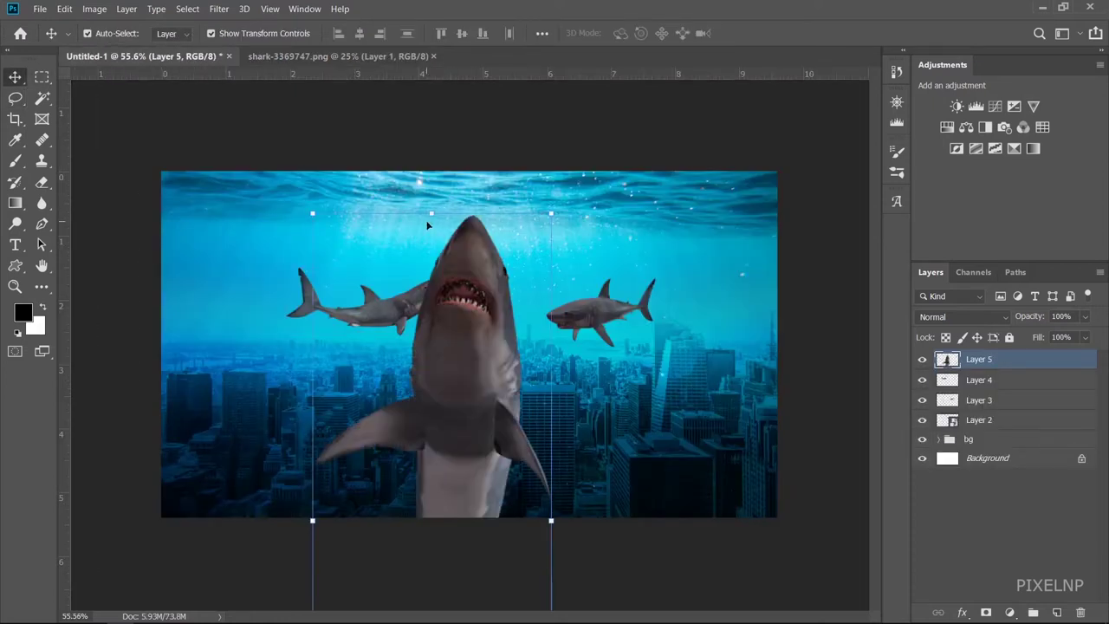
mouse_move(431, 214)
mouse_down()
mouse_move(453, 508)
mouse_move(445, 401)
mouse_move(454, 430)
mouse_move(459, 299)
mouse_move(451, 347)
mouse_move(452, 320)
mouse_up()
key(Return)
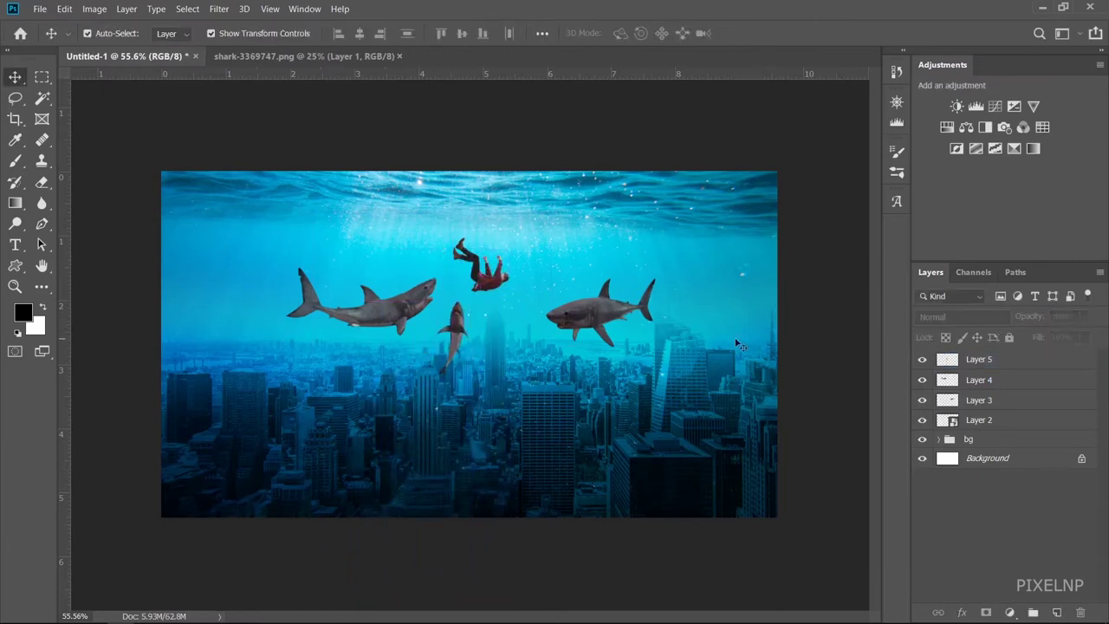
drag(400, 279, 389, 282)
click(457, 335)
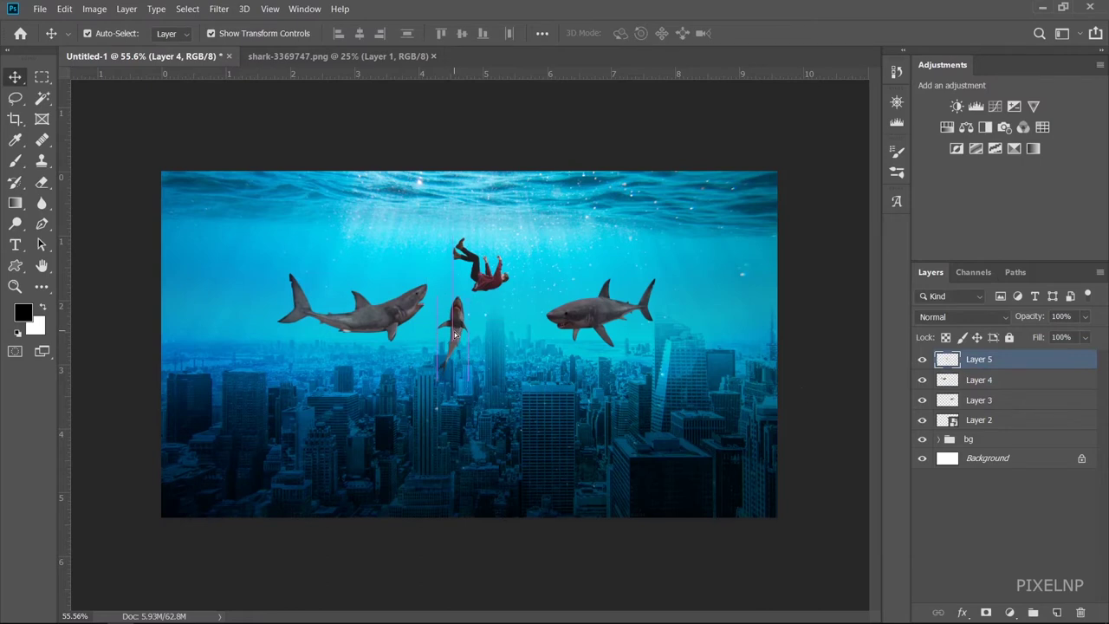
Rename the falling man's layer to 'model'
scroll(513, 359, up, 4)
scroll(502, 279, up, 1)
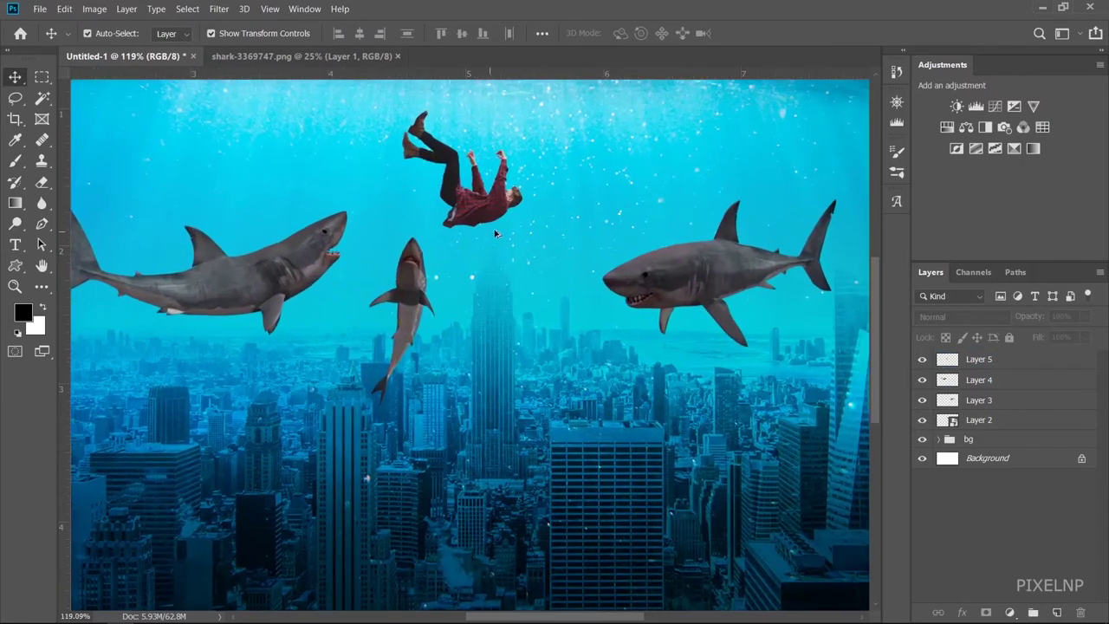
scroll(526, 266, right, 1)
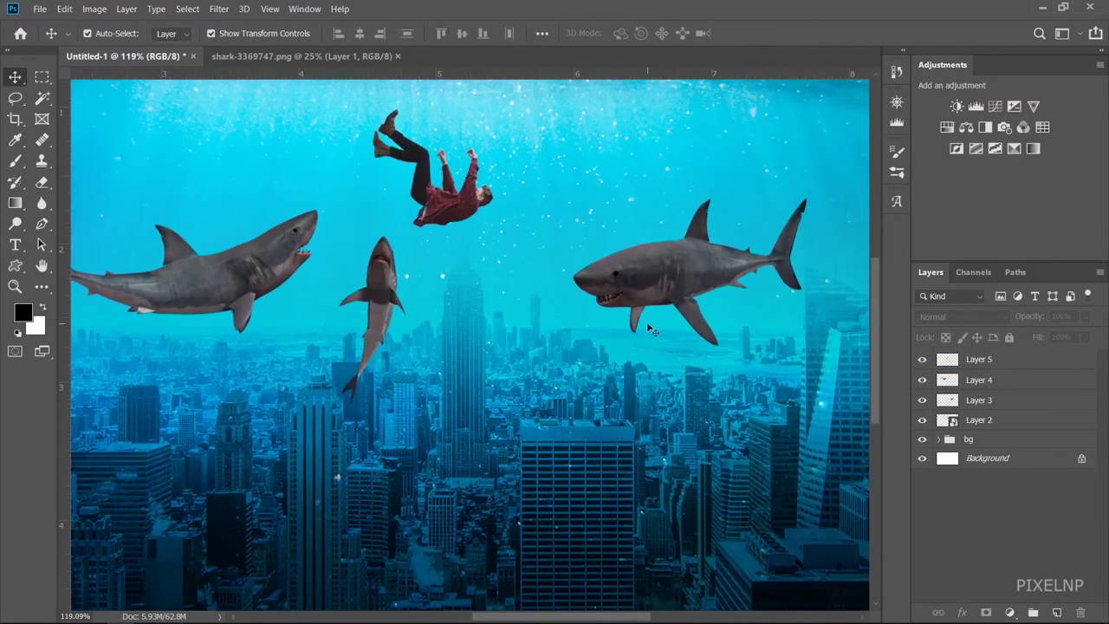
click(650, 273)
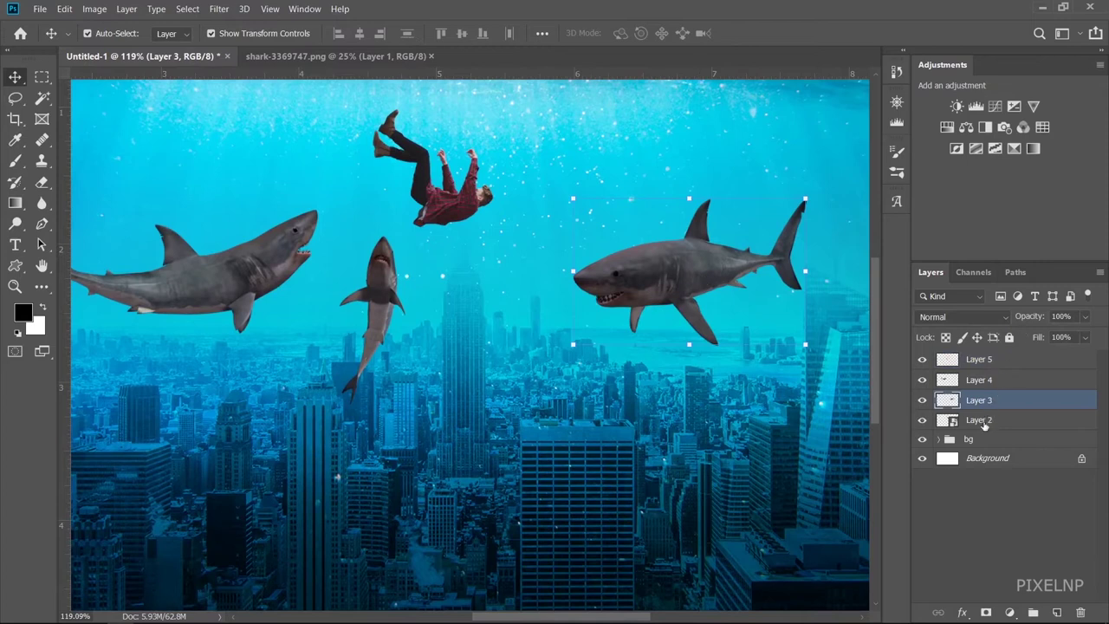
double_click(982, 421)
text(model)
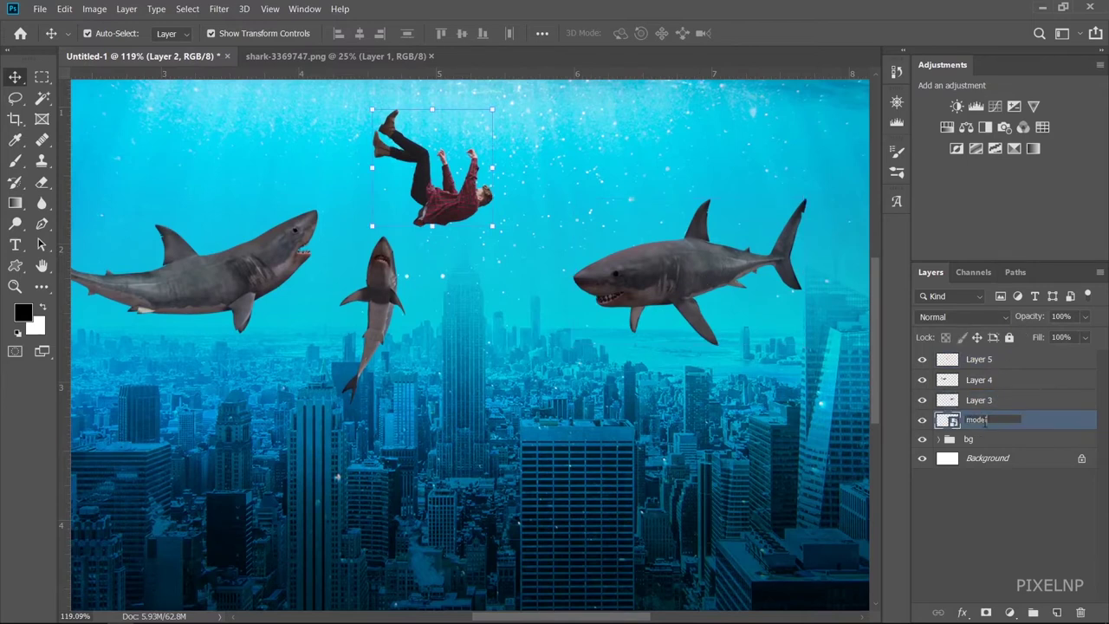
key(Return)
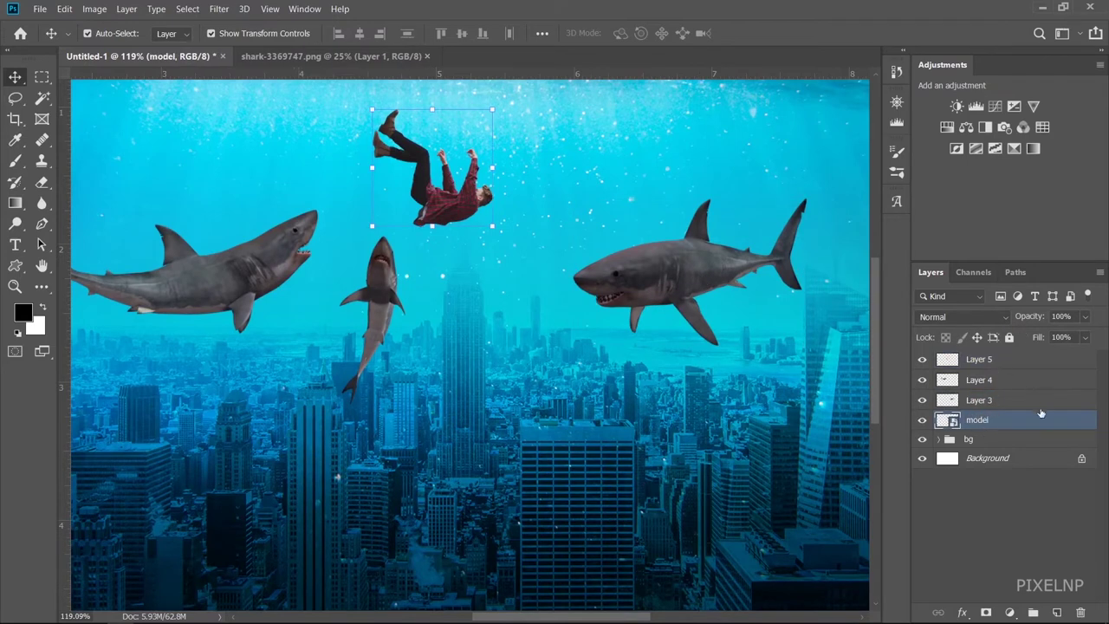
click(995, 400)
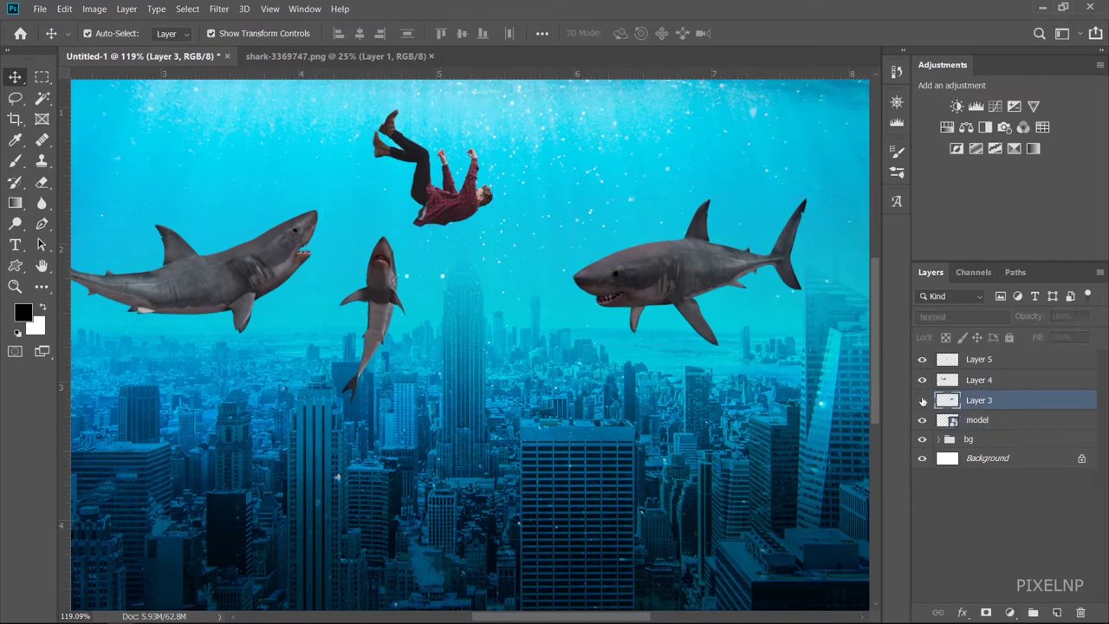
Clip a Color Balance adjustment to the right shark (Layer 3), shifted toward cyan and blue
click(985, 126)
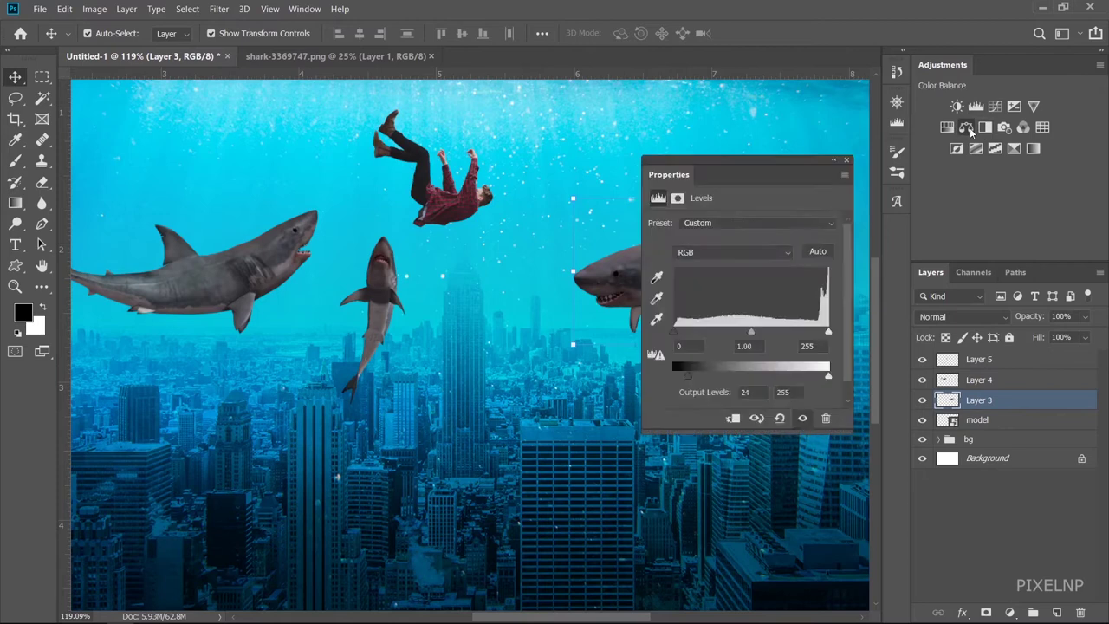
drag(750, 170, 431, 259)
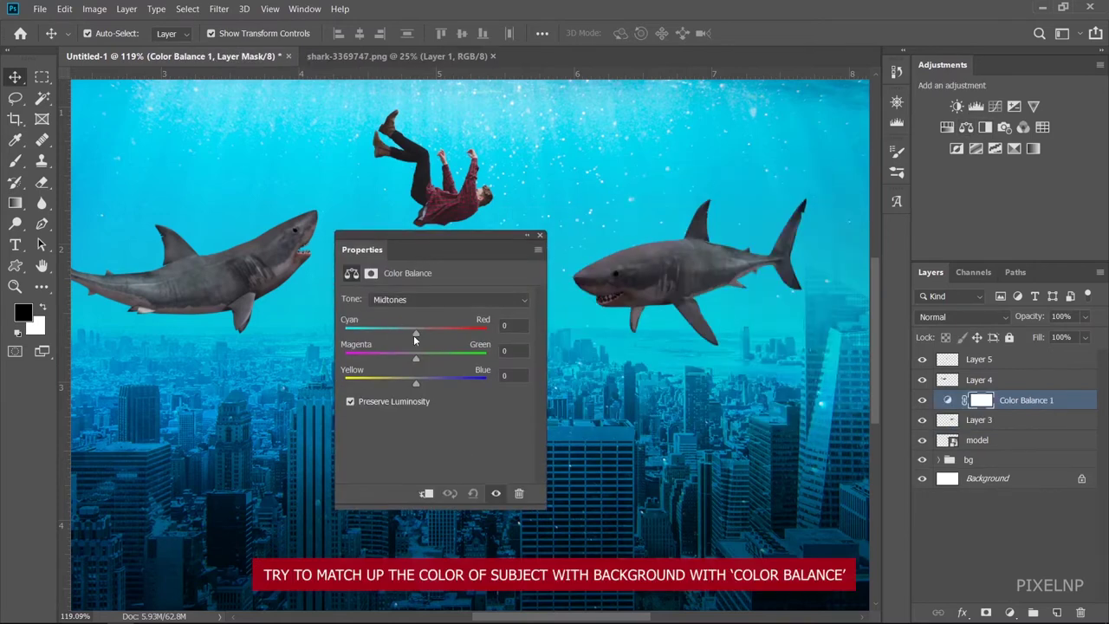
drag(413, 334, 362, 336)
click(426, 493)
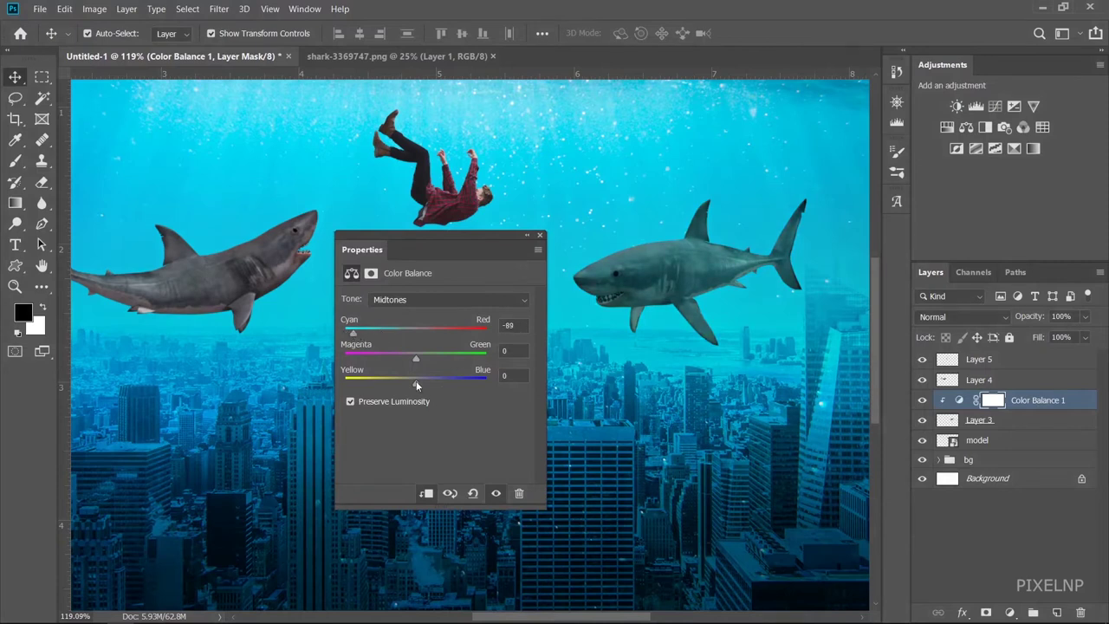
drag(416, 381, 426, 389)
click(921, 400)
click(921, 400)
click(539, 236)
Clip a Color Balance adjustment to the left shark (Layer 4), shifted toward cyan and blue
click(1039, 381)
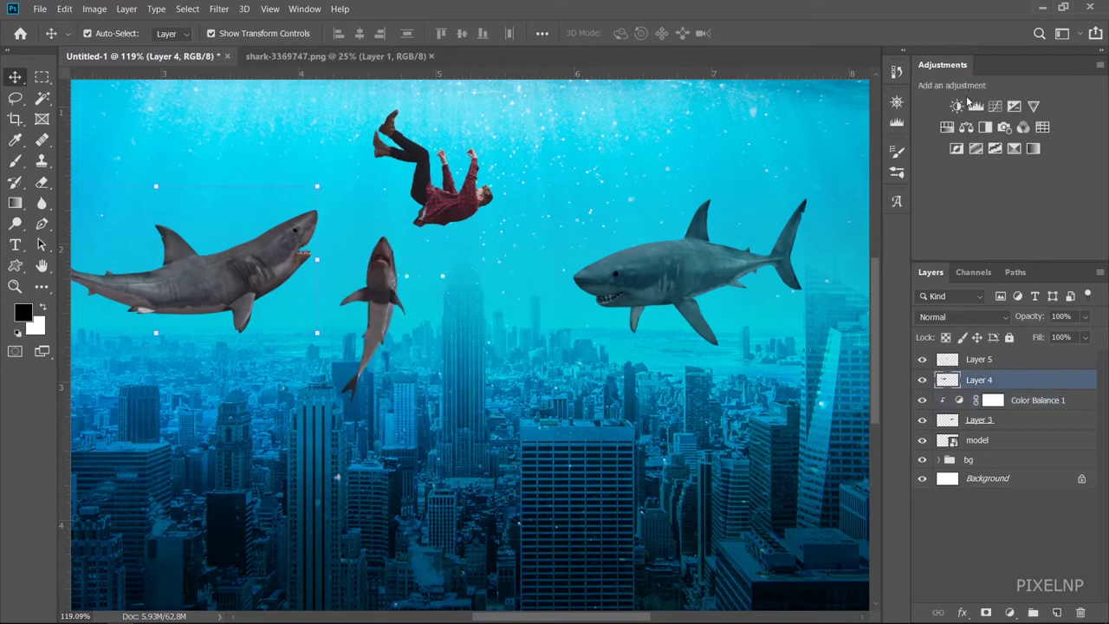
click(966, 128)
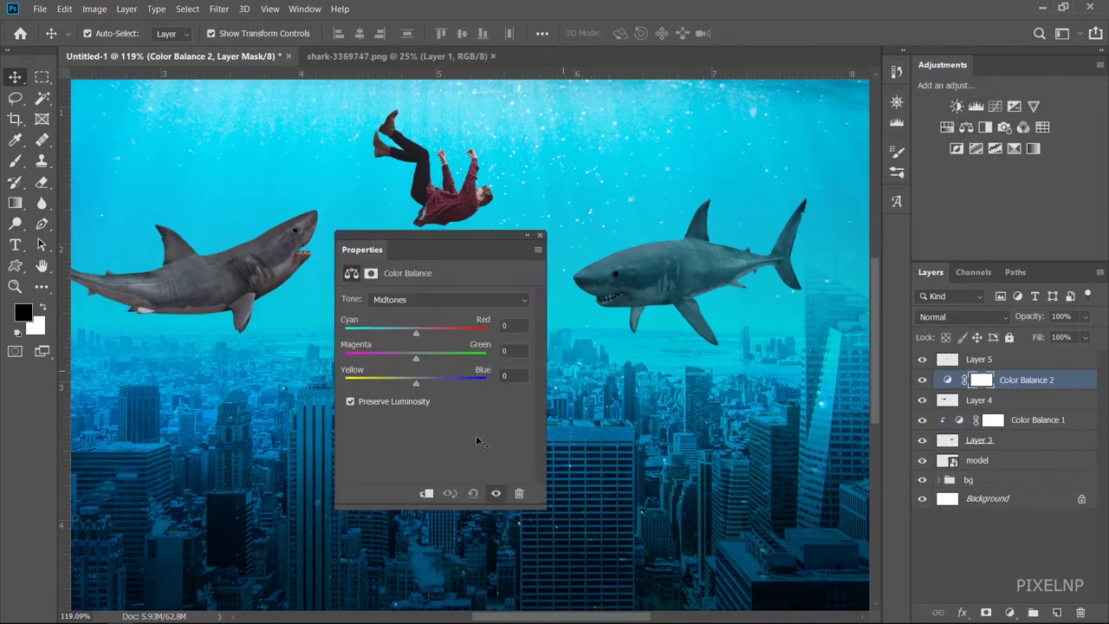
click(426, 492)
drag(462, 244, 636, 244)
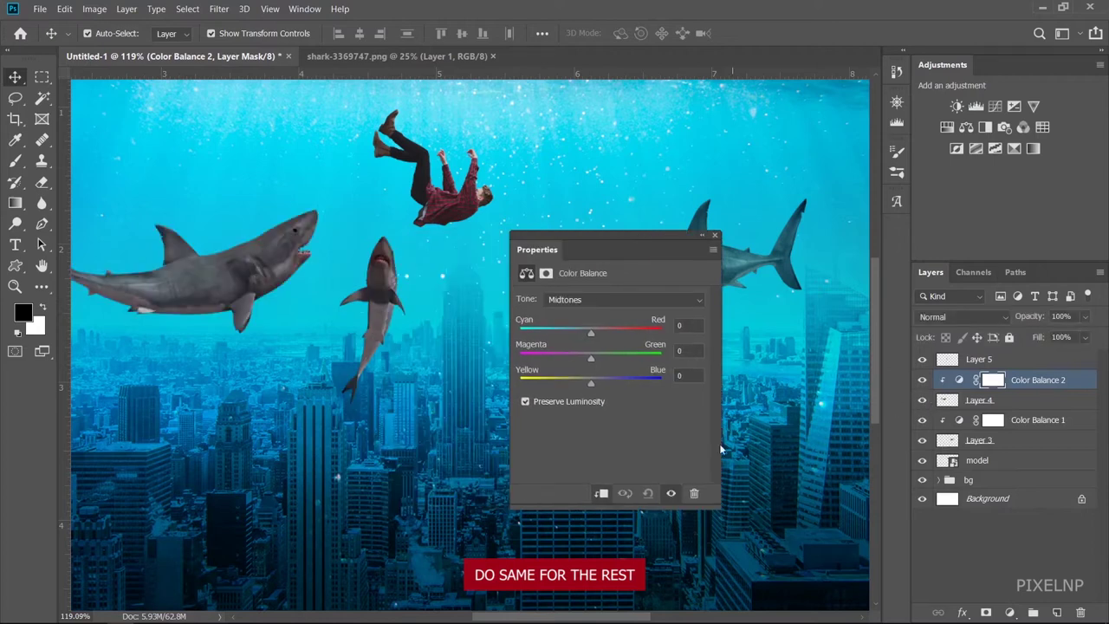
drag(591, 334, 552, 329)
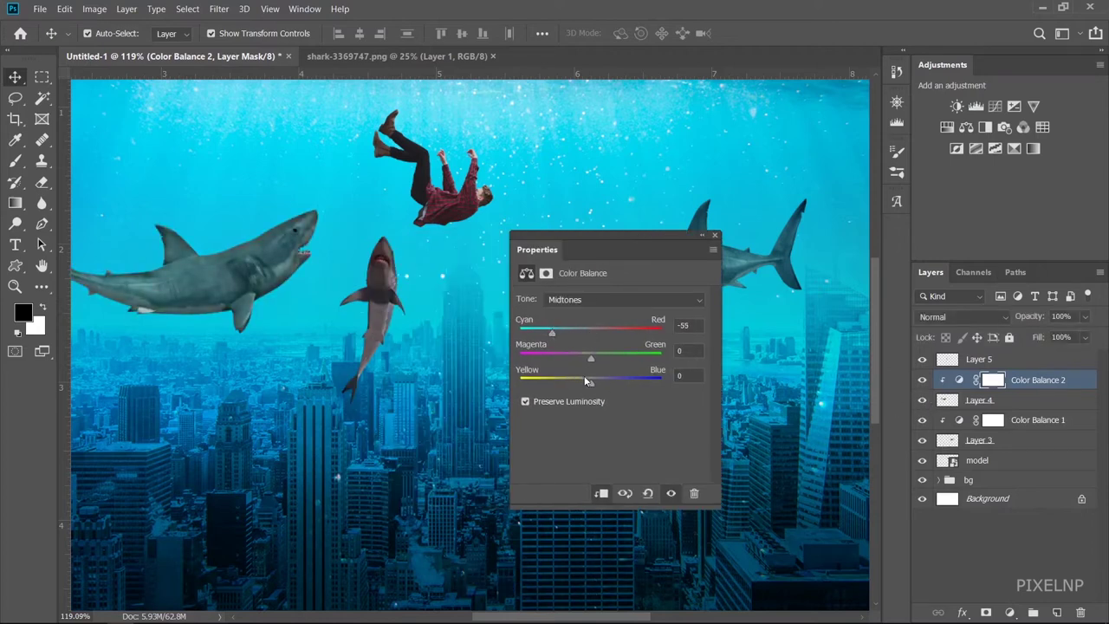
drag(603, 389, 606, 385)
drag(550, 338, 549, 335)
click(714, 236)
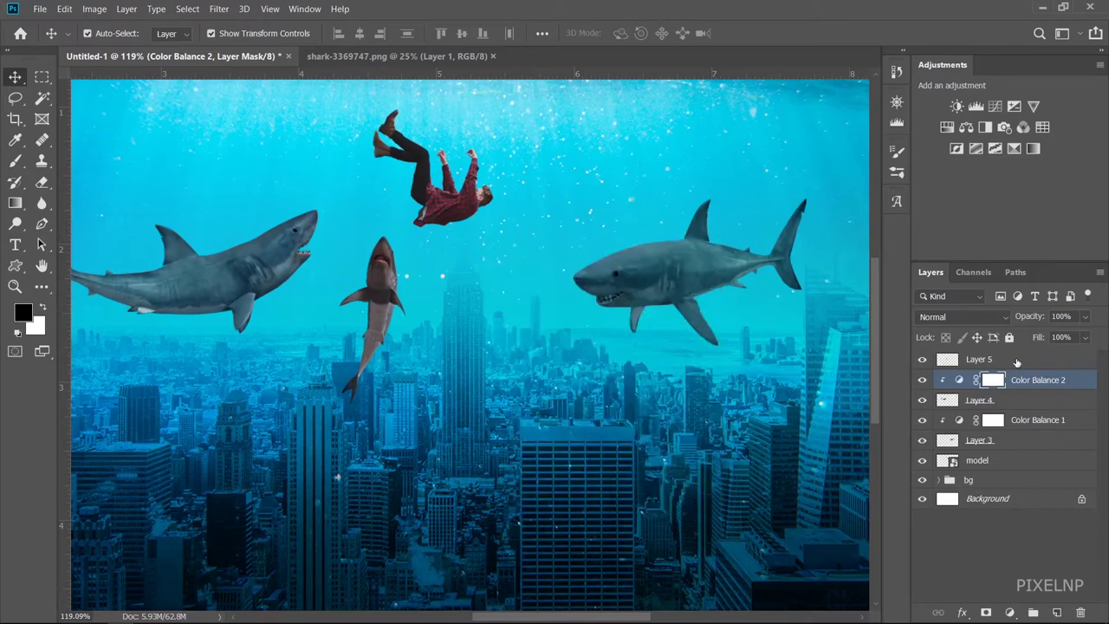
Clip a Color Balance adjustment to the middle shark (Layer 5), shifted toward cyan and blue
click(979, 358)
click(965, 126)
click(601, 493)
mouse_move(590, 334)
mouse_down()
mouse_move(522, 334)
mouse_move(534, 334)
mouse_up()
drag(590, 384, 604, 385)
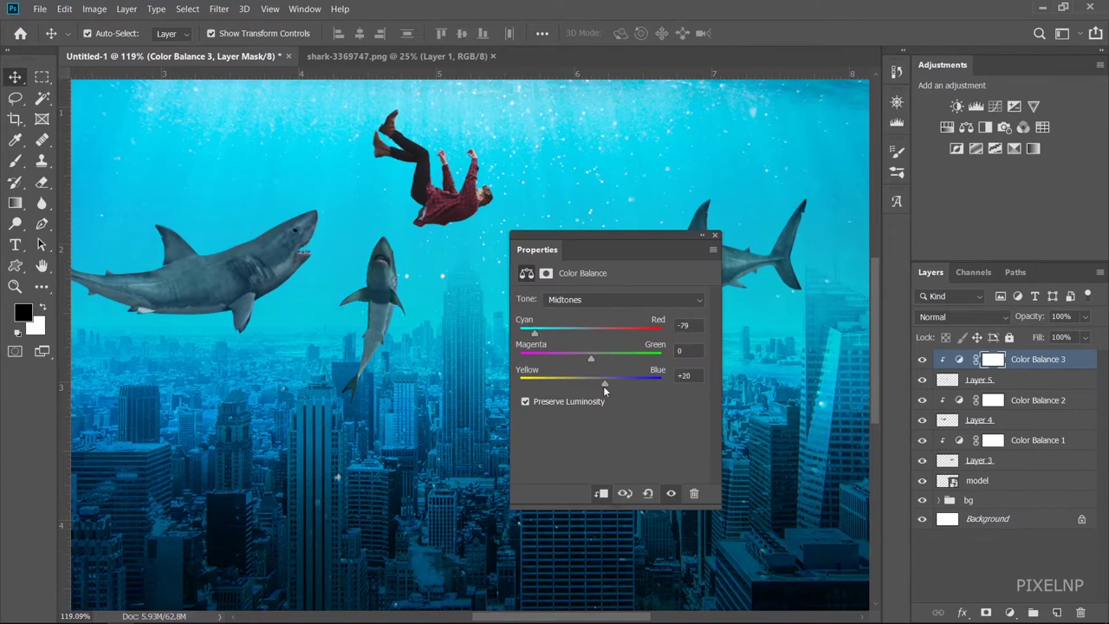
click(714, 236)
scroll(476, 182, down, 2)
scroll(475, 182, down, 2)
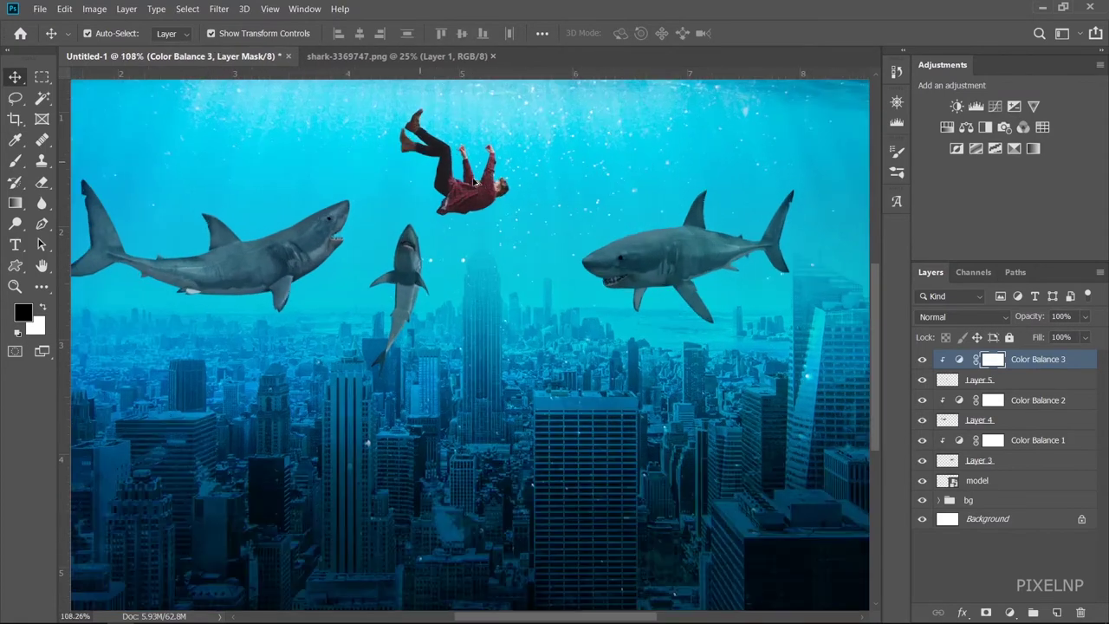
Clip a Color Balance adjustment to the model layer with midtones Cyan −98 and Blue +12
scroll(475, 181, up, 1)
click(478, 218)
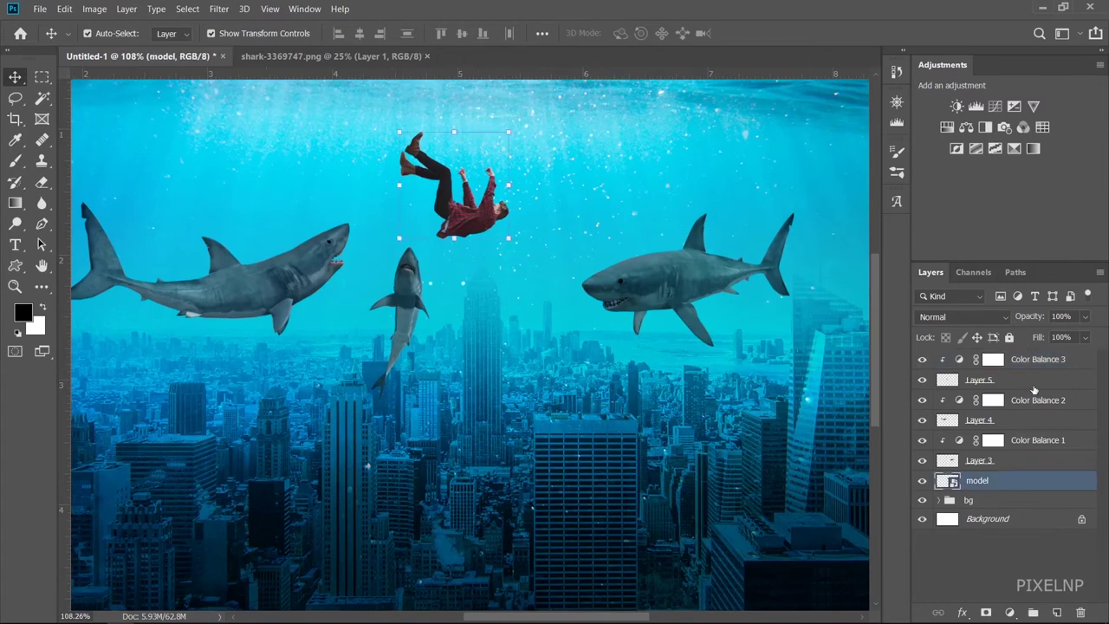
click(967, 128)
drag(591, 334, 544, 334)
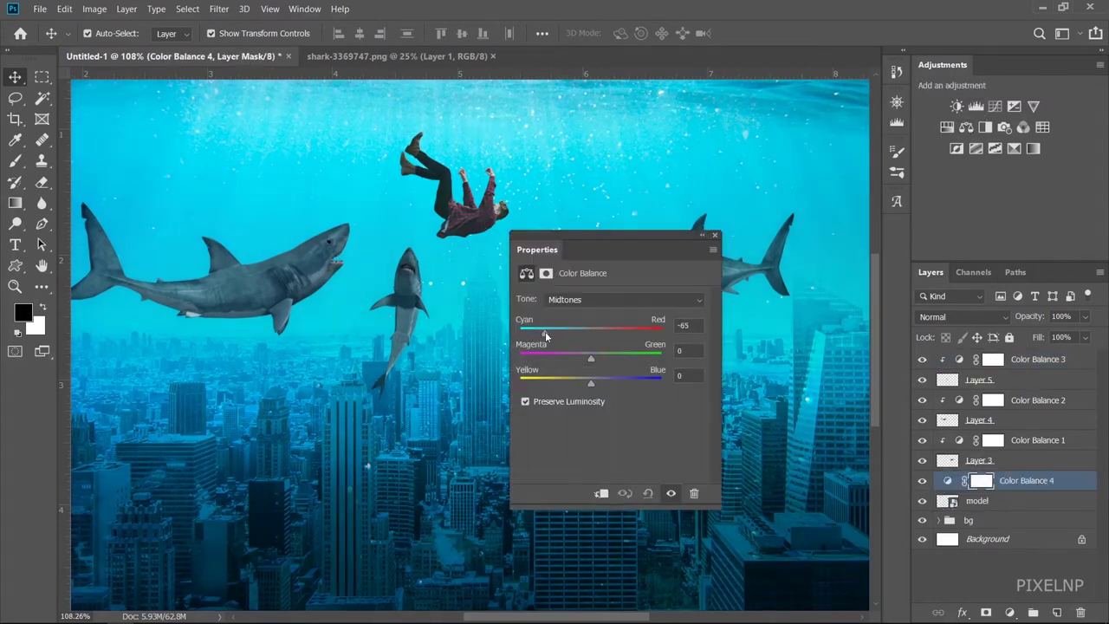
click(601, 493)
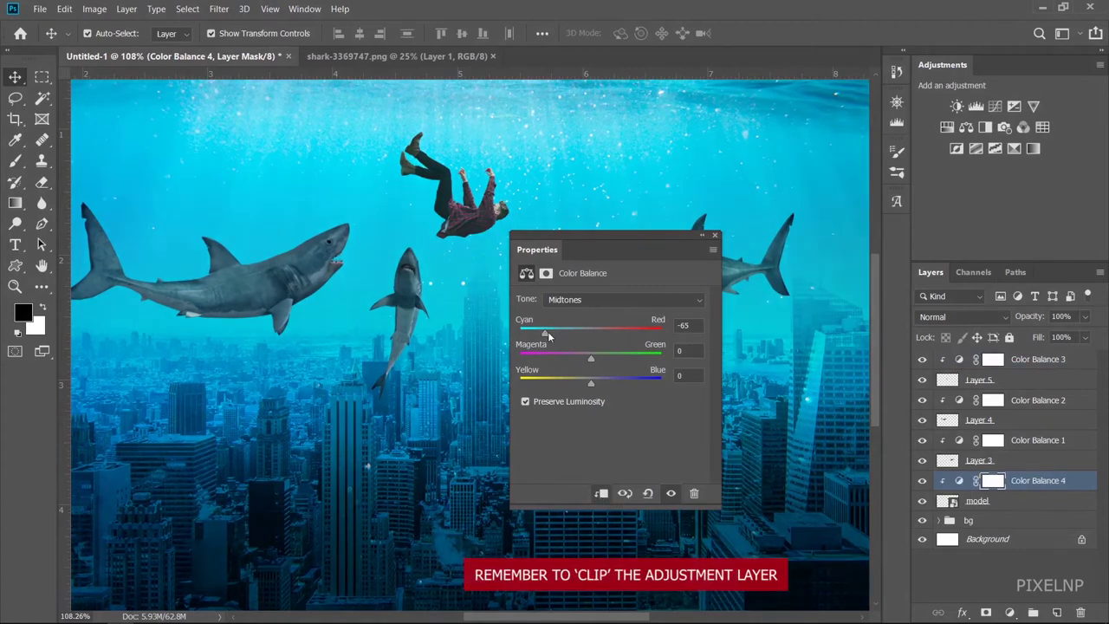
drag(530, 335, 520, 334)
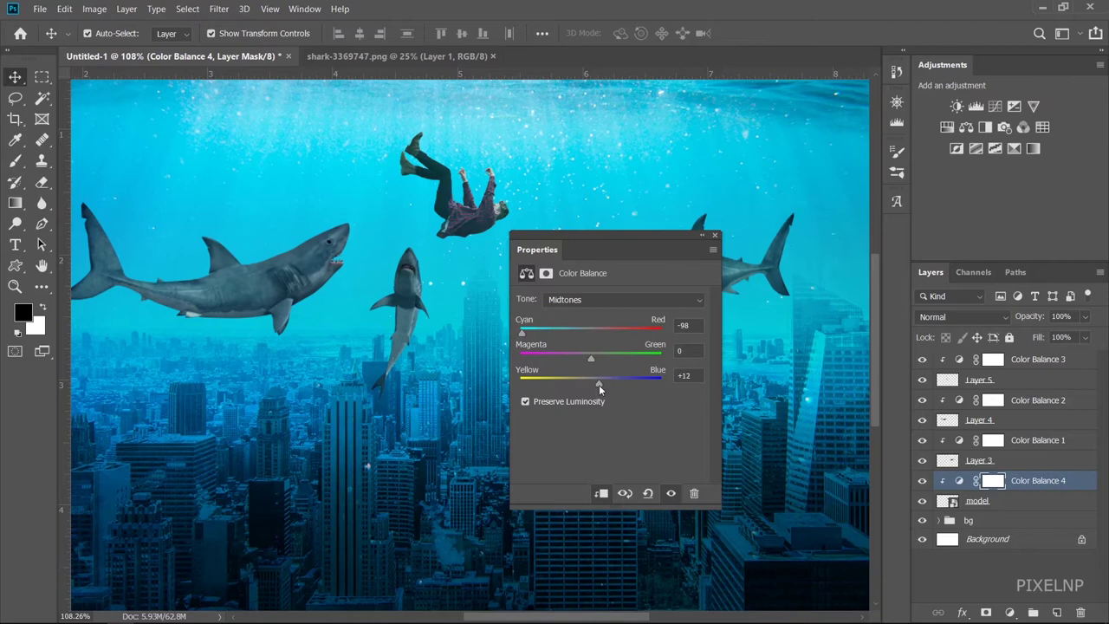
click(713, 236)
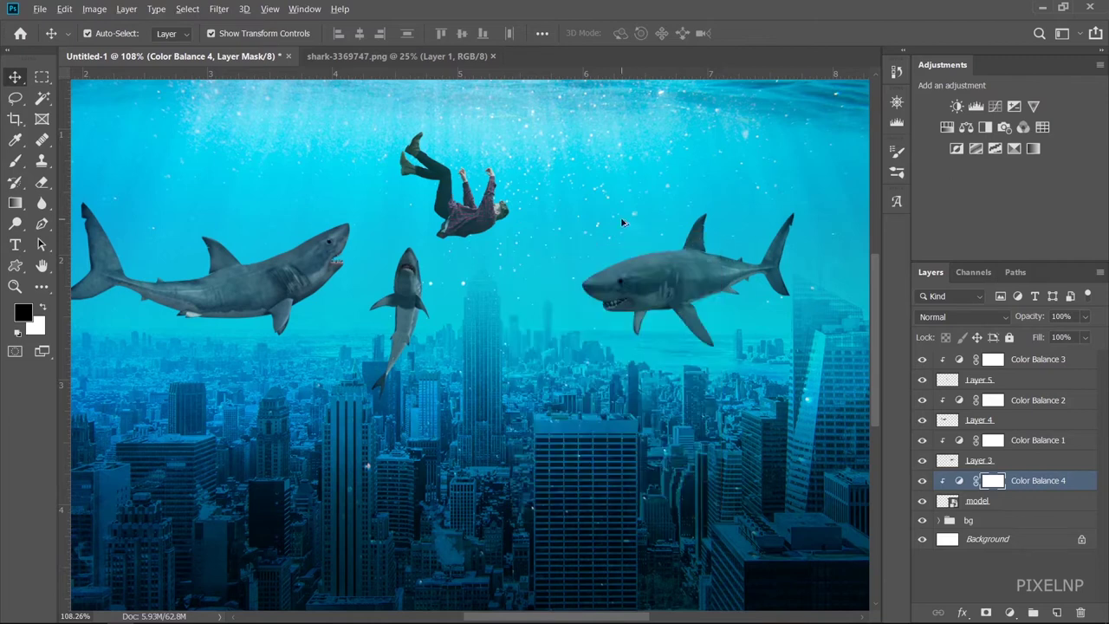
Scroll the Layers panel and reselect the falling man's layer
scroll(545, 188, down, 2)
scroll(545, 188, up, 3)
scroll(541, 271, down, 3)
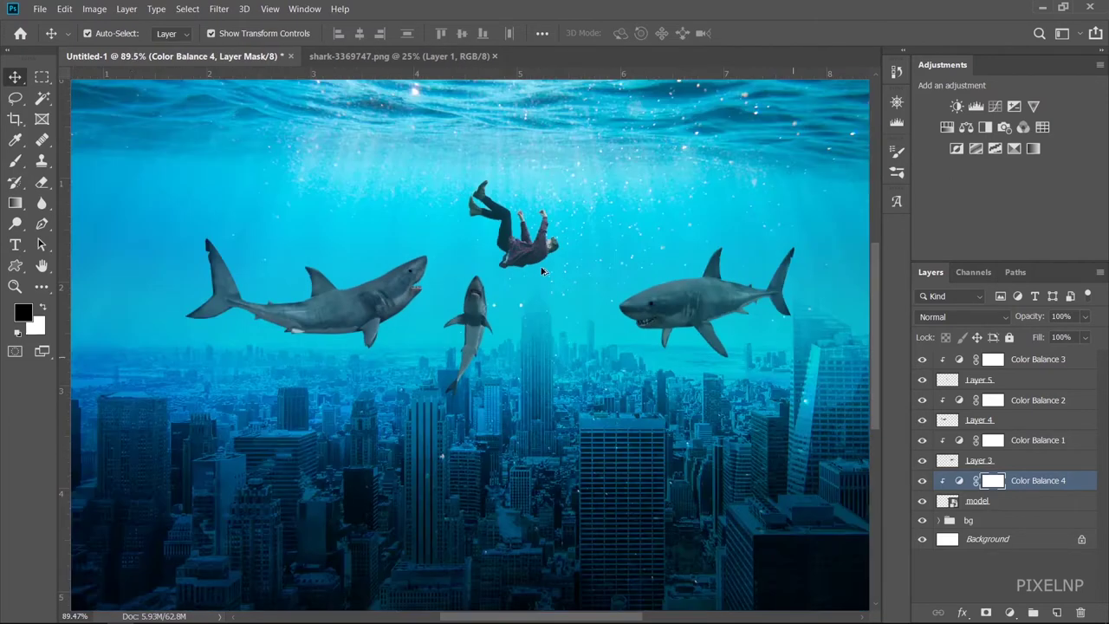
scroll(541, 271, down, 2)
scroll(541, 271, up, 4)
click(503, 278)
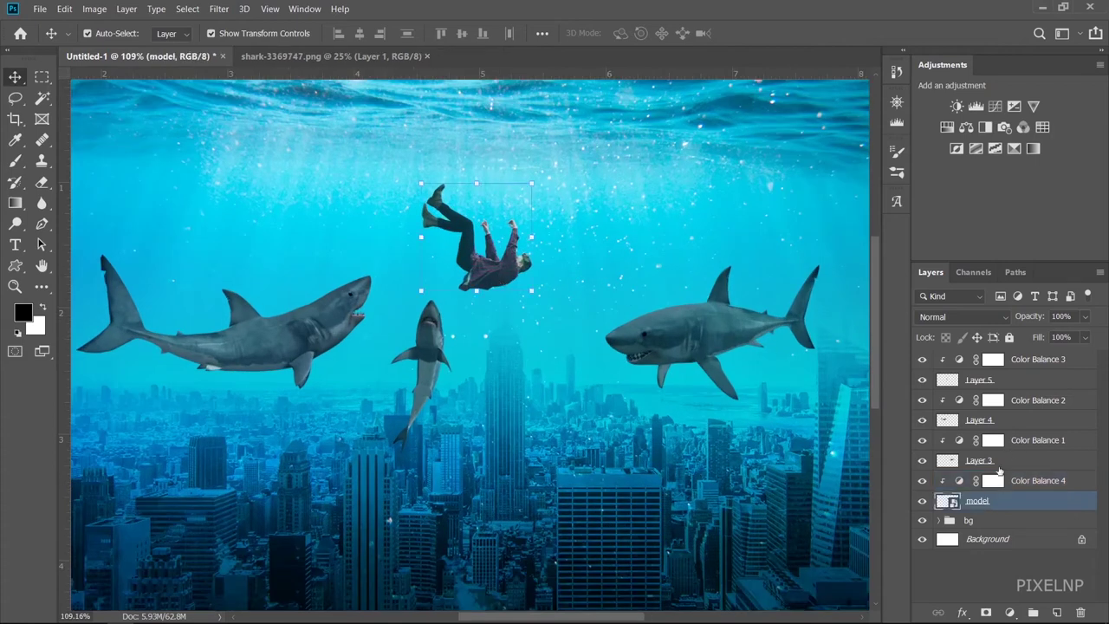
Add a Levels adjustment above the model layer, clipping it and Color Balance 4 to the man
click(977, 107)
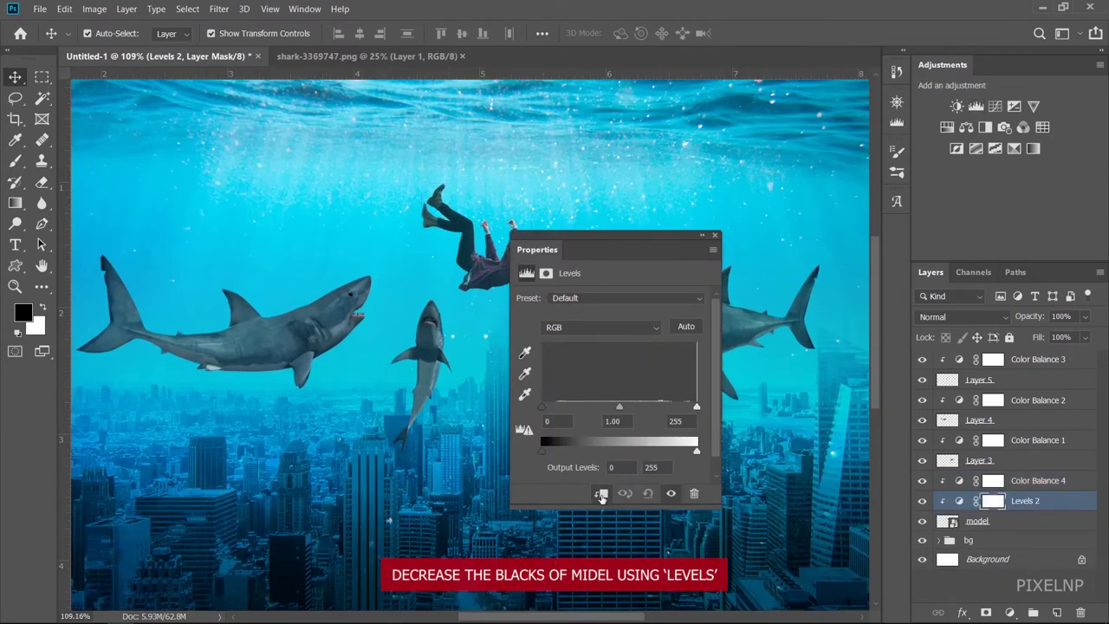
click(601, 495)
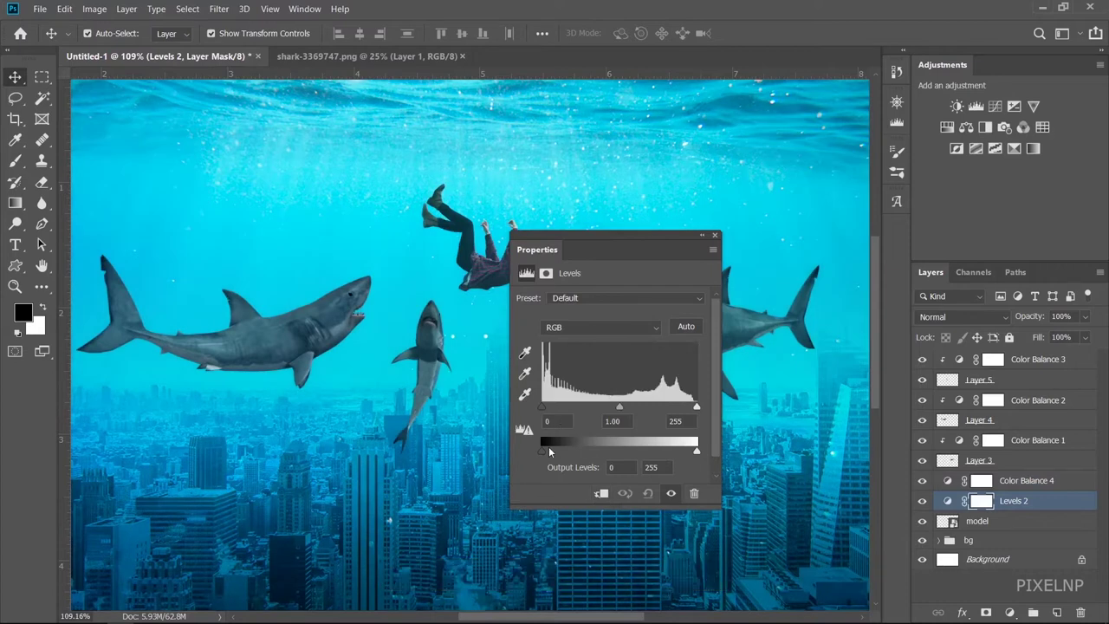
mouse_move(541, 452)
mouse_down()
mouse_move(551, 455)
mouse_move(542, 452)
mouse_up()
click(601, 493)
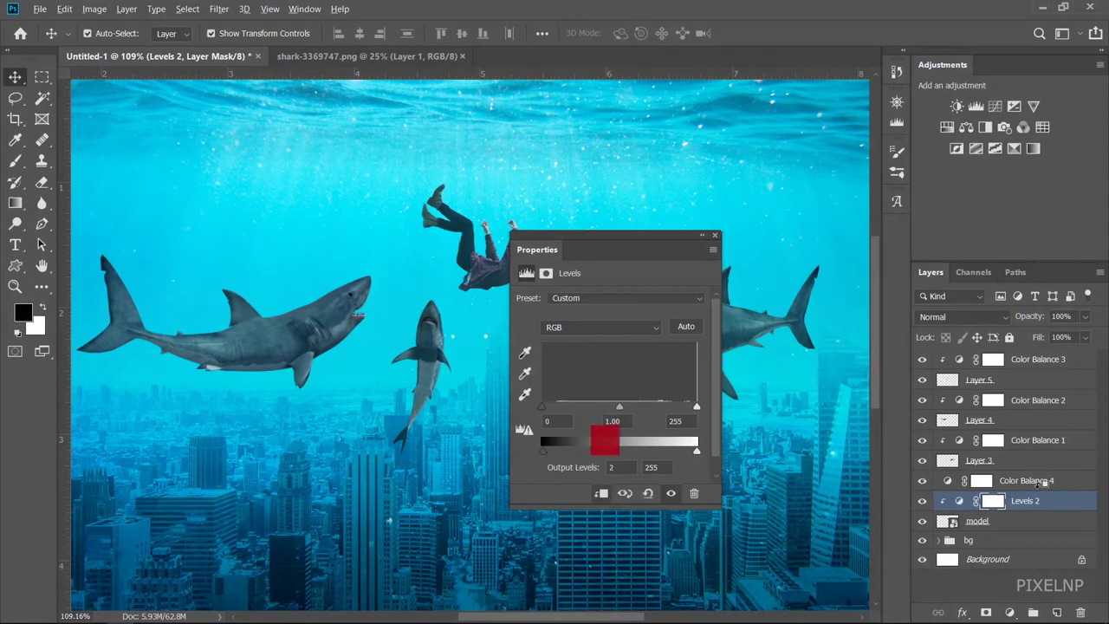
alt+click(1043, 486)
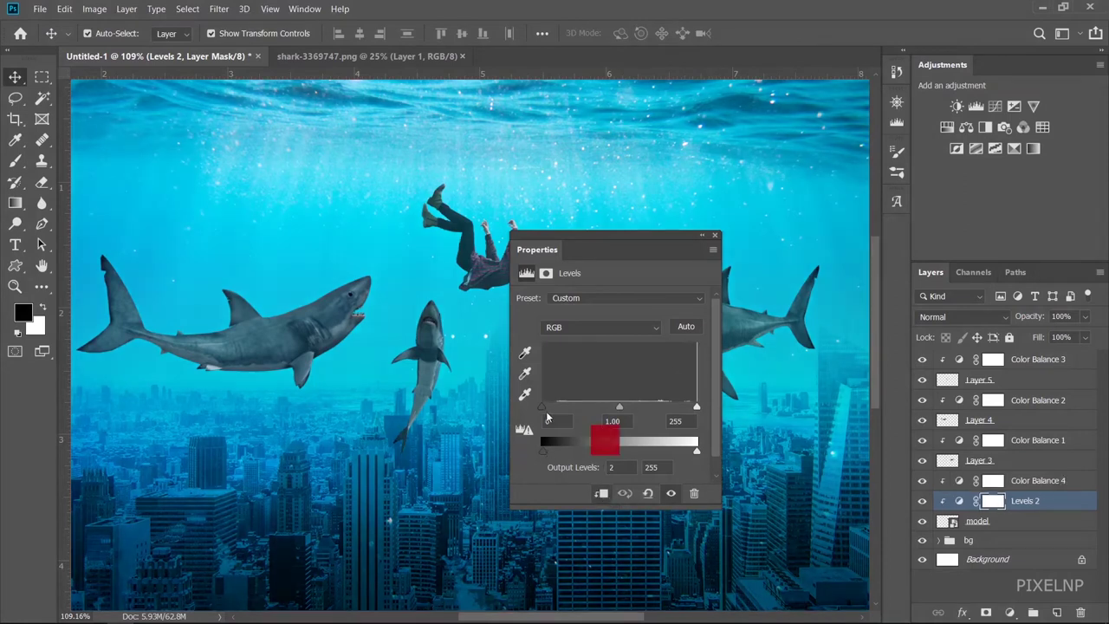
drag(546, 449, 546, 453)
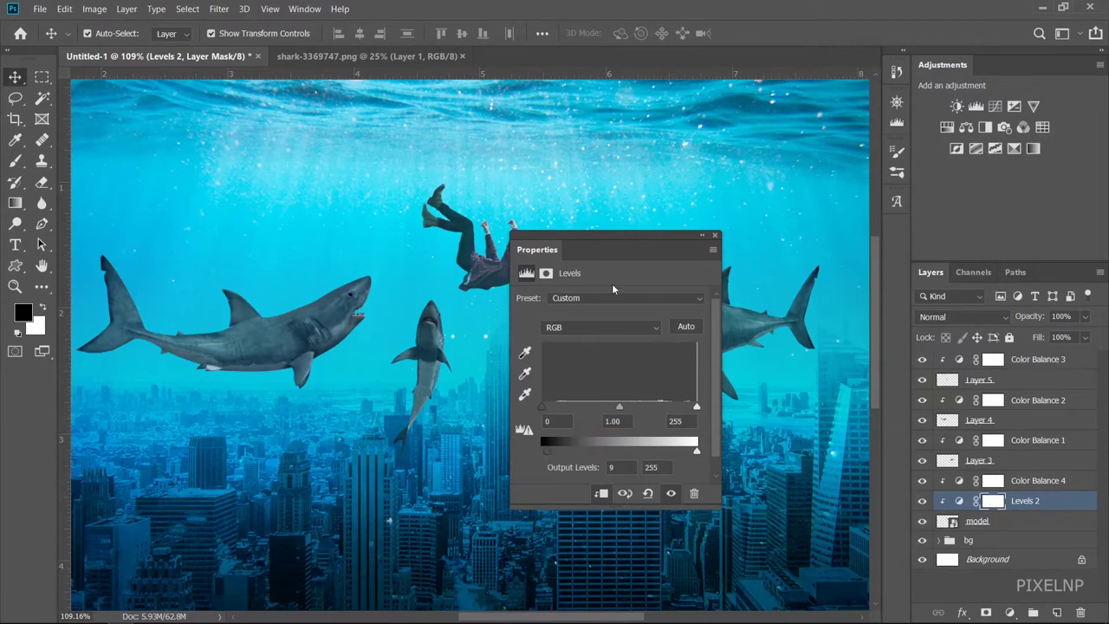
Raise the Levels output black level to 23 to fade the man's shadows
mouse_move(622, 237)
mouse_down()
mouse_move(749, 227)
mouse_move(834, 287)
mouse_up()
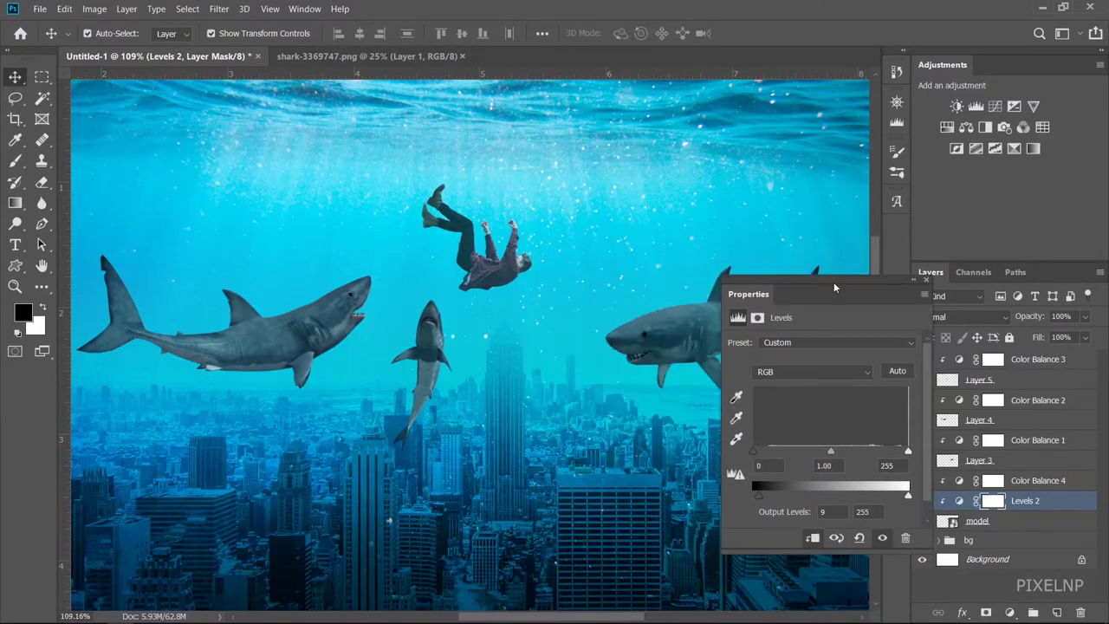
drag(758, 493, 766, 499)
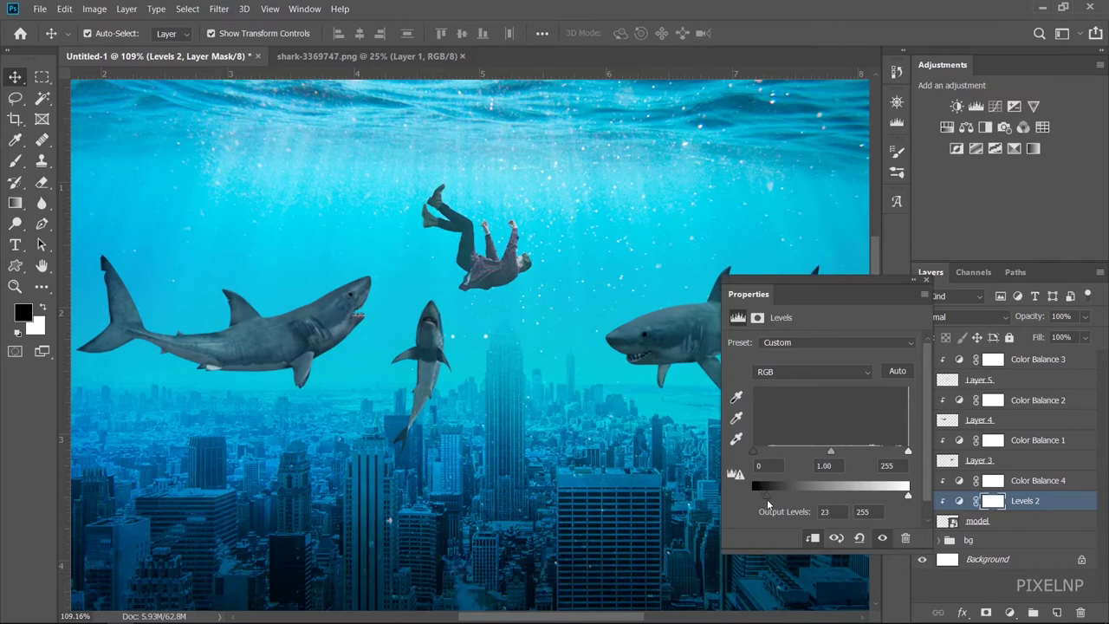
click(928, 282)
scroll(628, 297, down, 3)
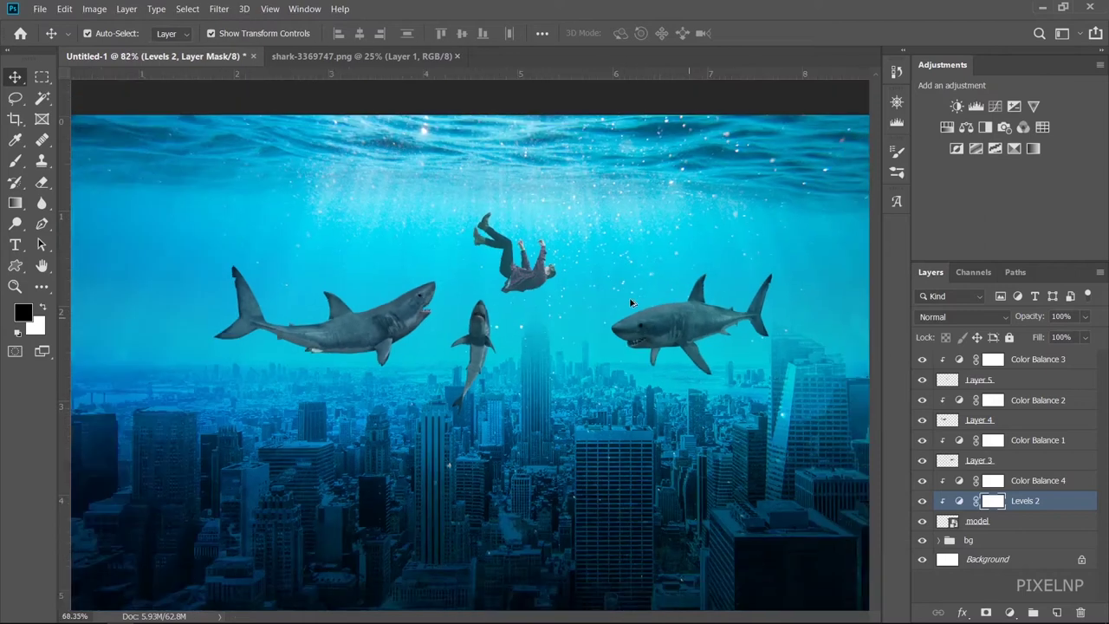
scroll(619, 311, up, 2)
scroll(620, 312, up, 3)
Load Layer 3's shark outline in Select and Mask with 1 px feather and −9% shift edge
click(622, 304)
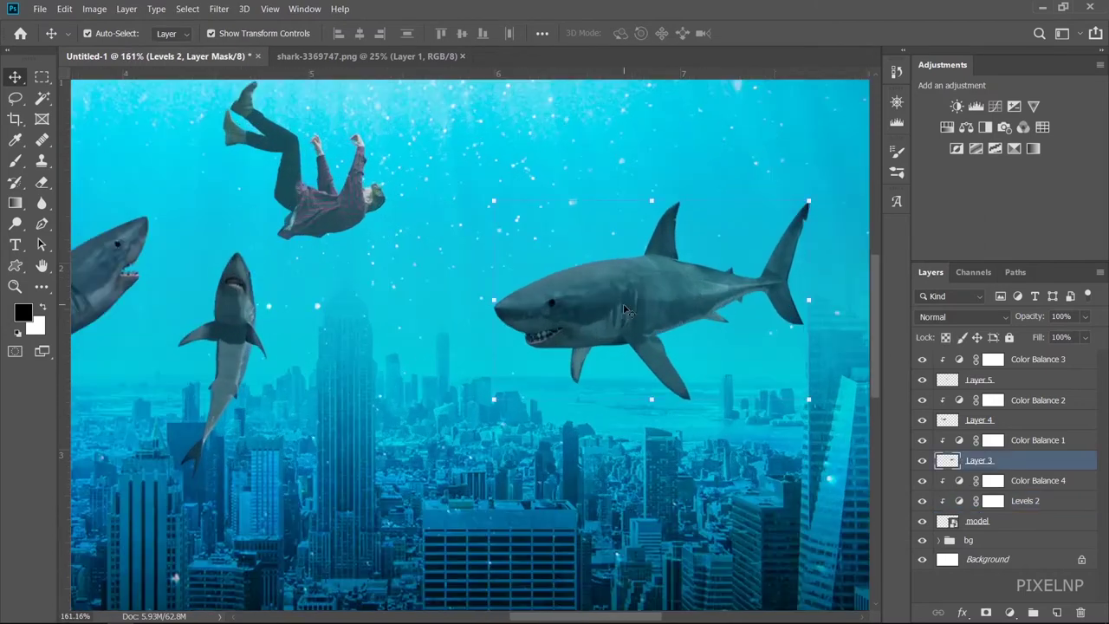
ctrl+click(946, 460)
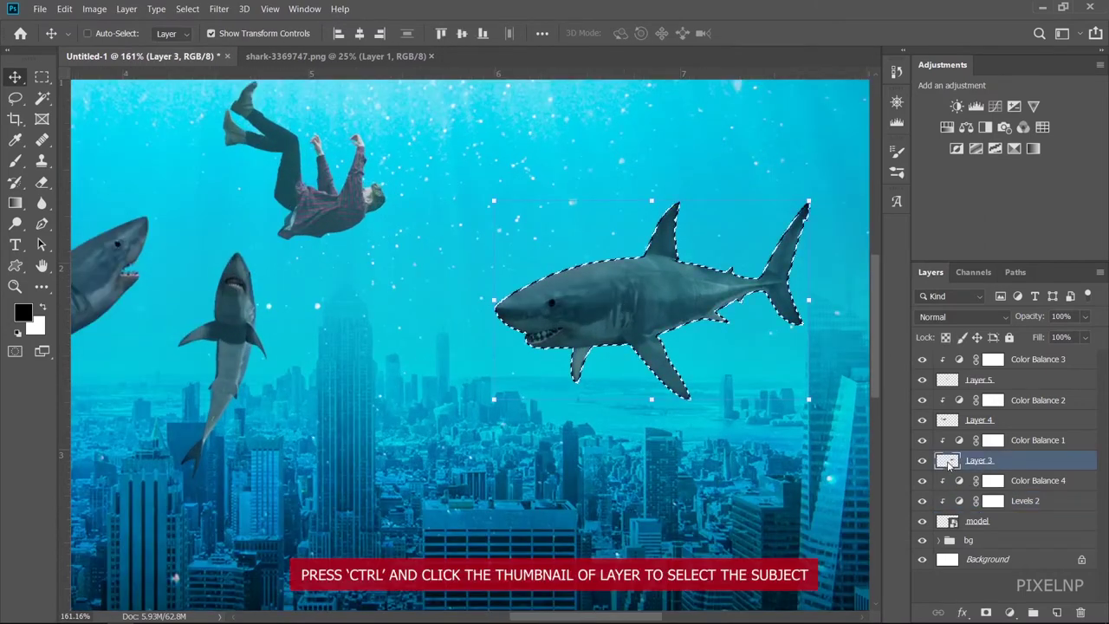
click(42, 99)
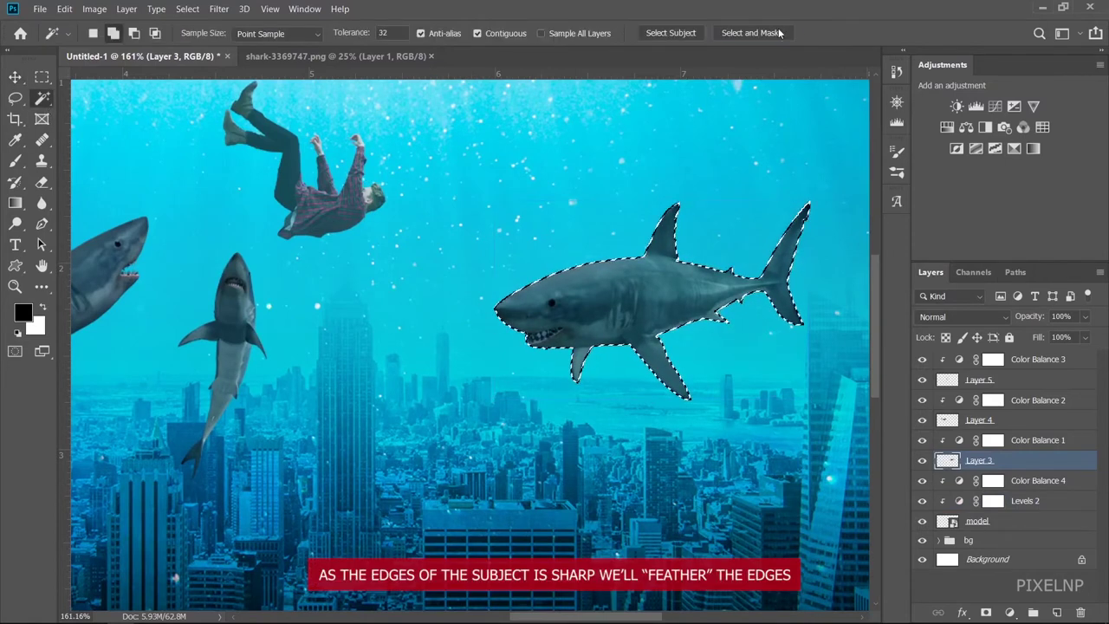
click(778, 33)
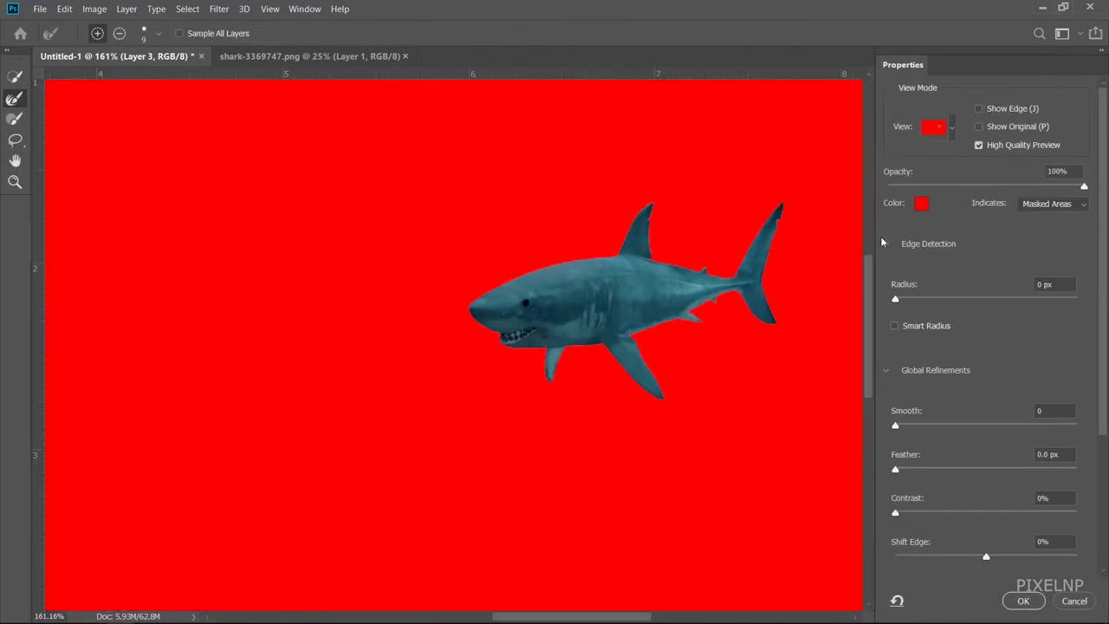
scroll(764, 310, up, 5)
scroll(764, 311, up, 1)
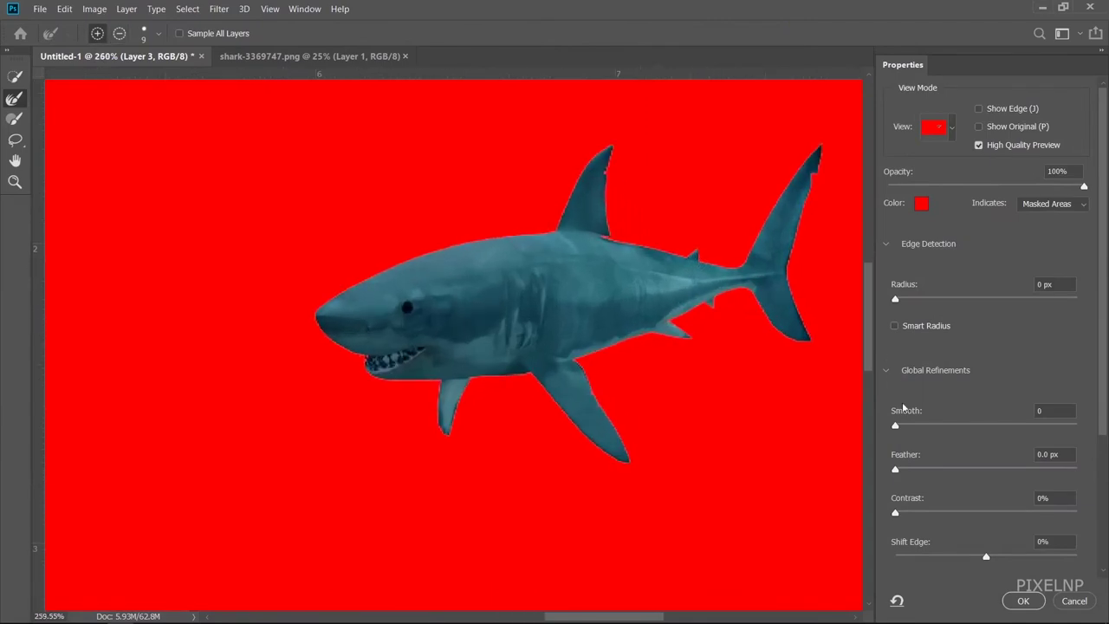
click(978, 555)
drag(895, 469, 903, 470)
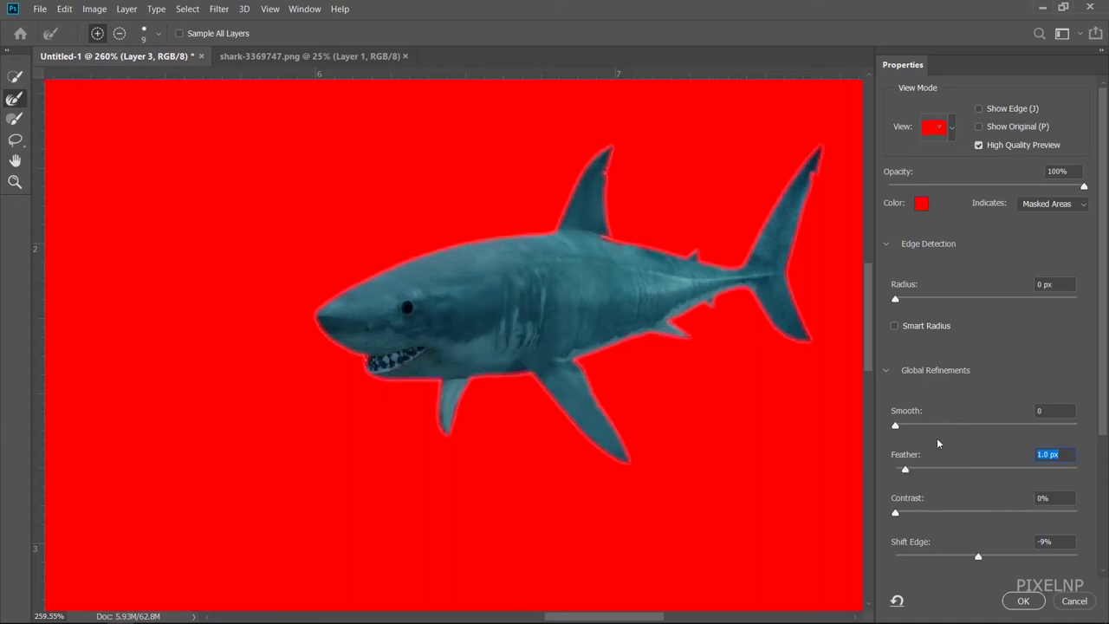
Output the refined shark selection as a layer mask on Layer 3
scroll(979, 390, down, 5)
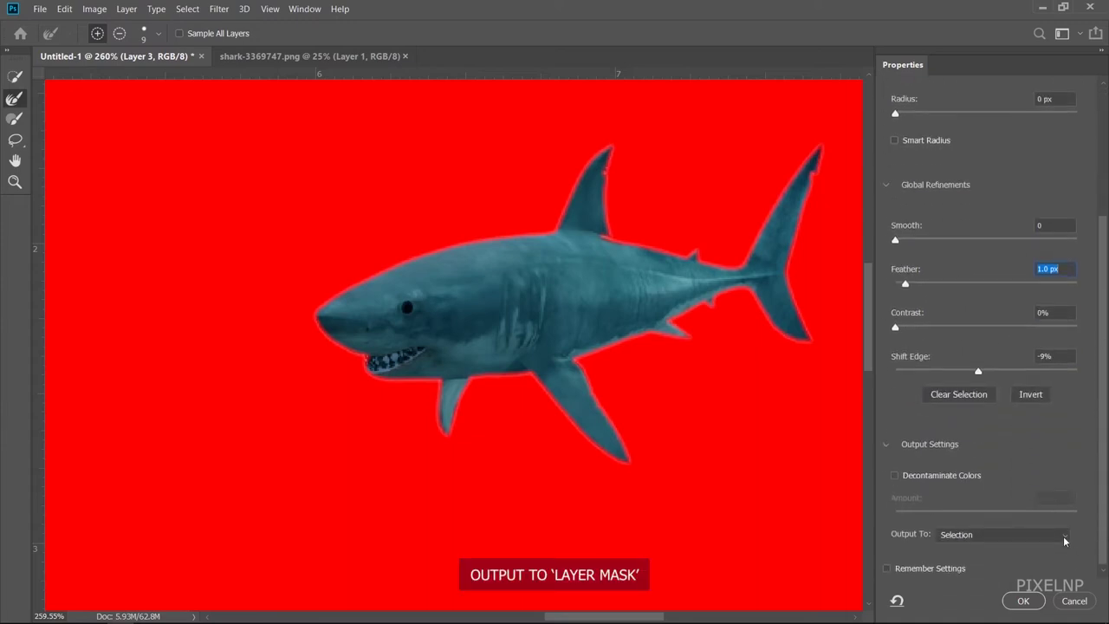
click(1005, 534)
click(1012, 556)
click(1022, 600)
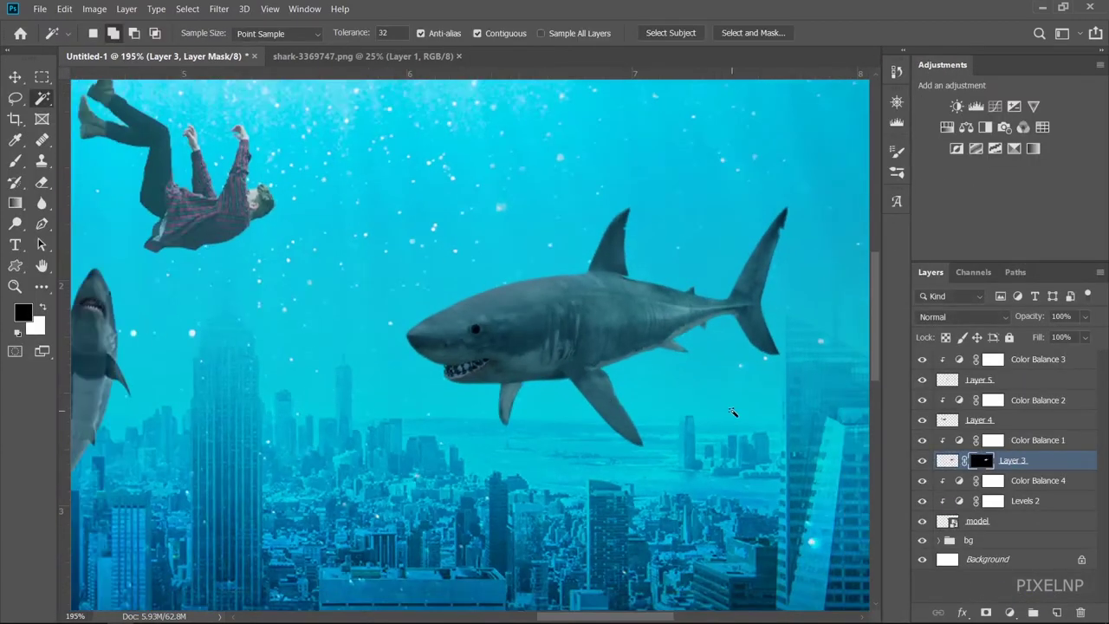
Lower the right shark layer's opacity to 92%
scroll(732, 412, down, 3)
scroll(732, 412, down, 2)
scroll(736, 381, up, 3)
scroll(741, 360, up, 1)
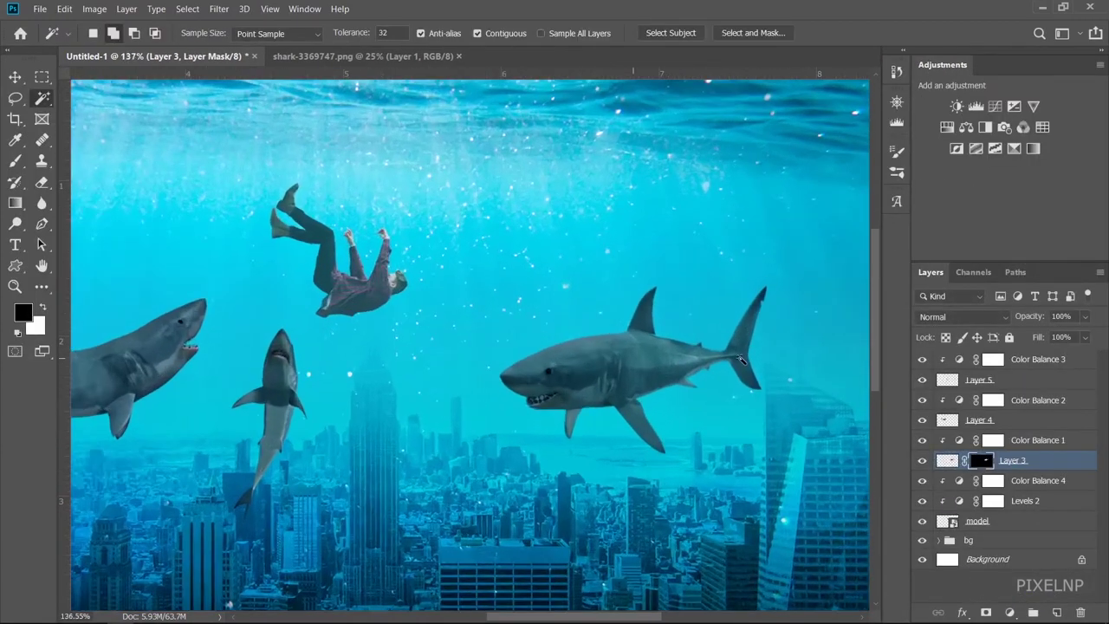
scroll(741, 360, up, 2)
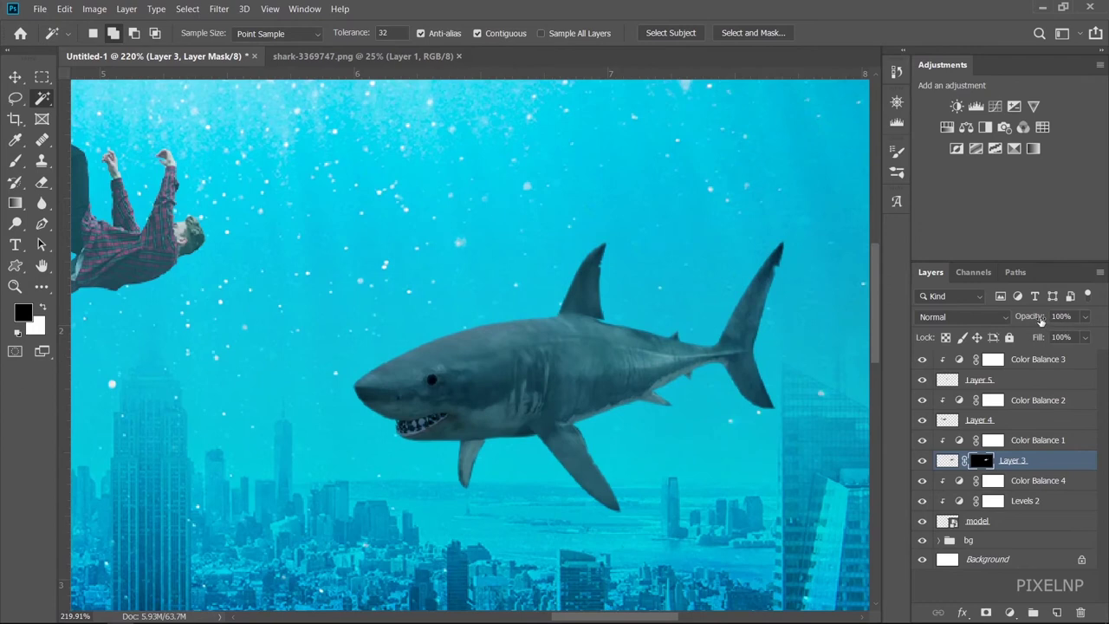
drag(1039, 321, 1031, 319)
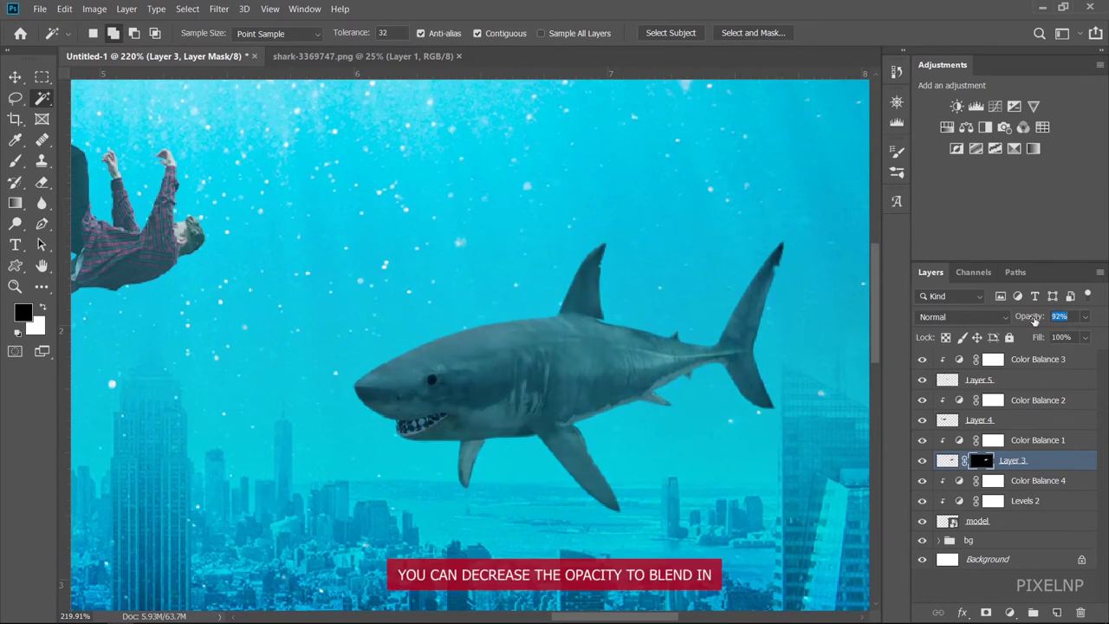
scroll(774, 346, down, 2)
scroll(814, 360, down, 2)
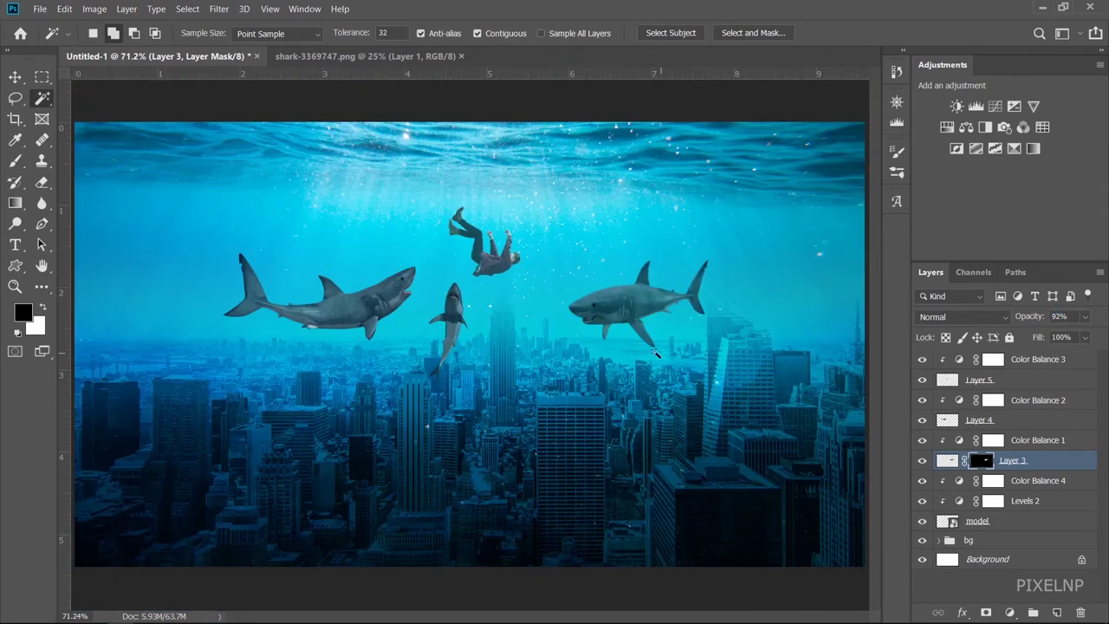
scroll(488, 310, up, 1)
scroll(660, 375, up, 1)
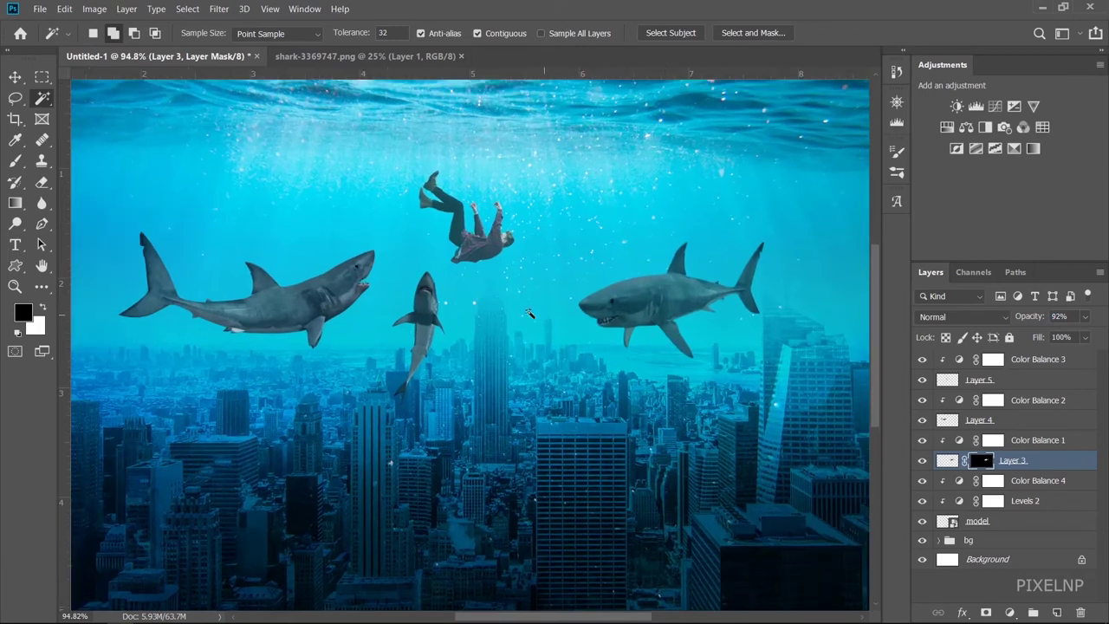
ctrl+click(947, 419)
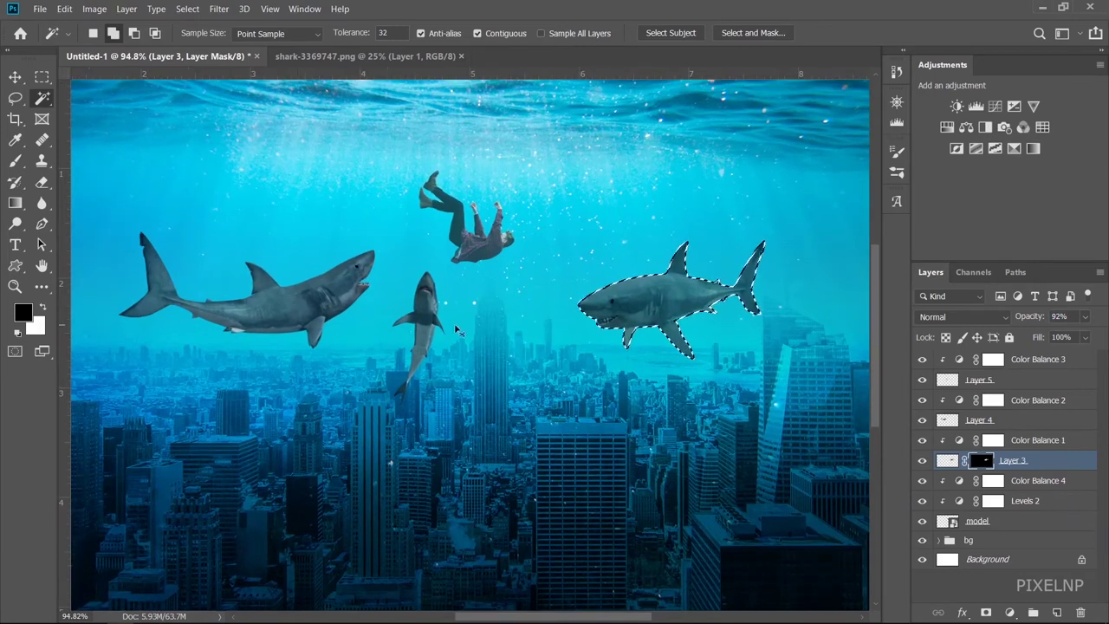
Give the left shark (Layer 4) a refined-edge layer mask with about −4% shift edge
key(ctrl+d)
ctrl+click(947, 419)
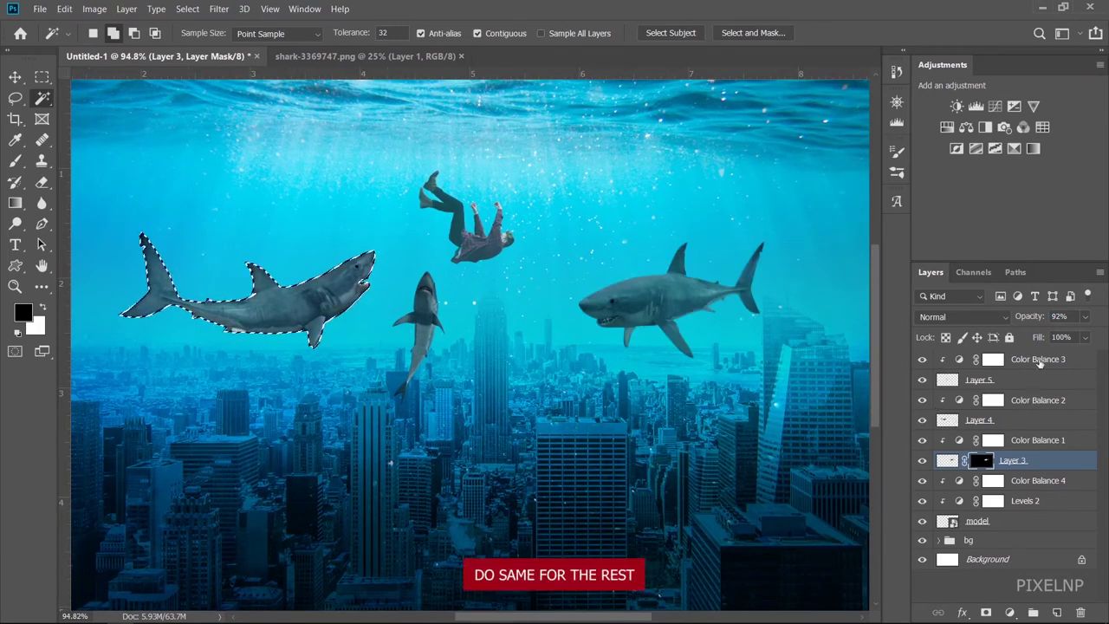
click(1015, 421)
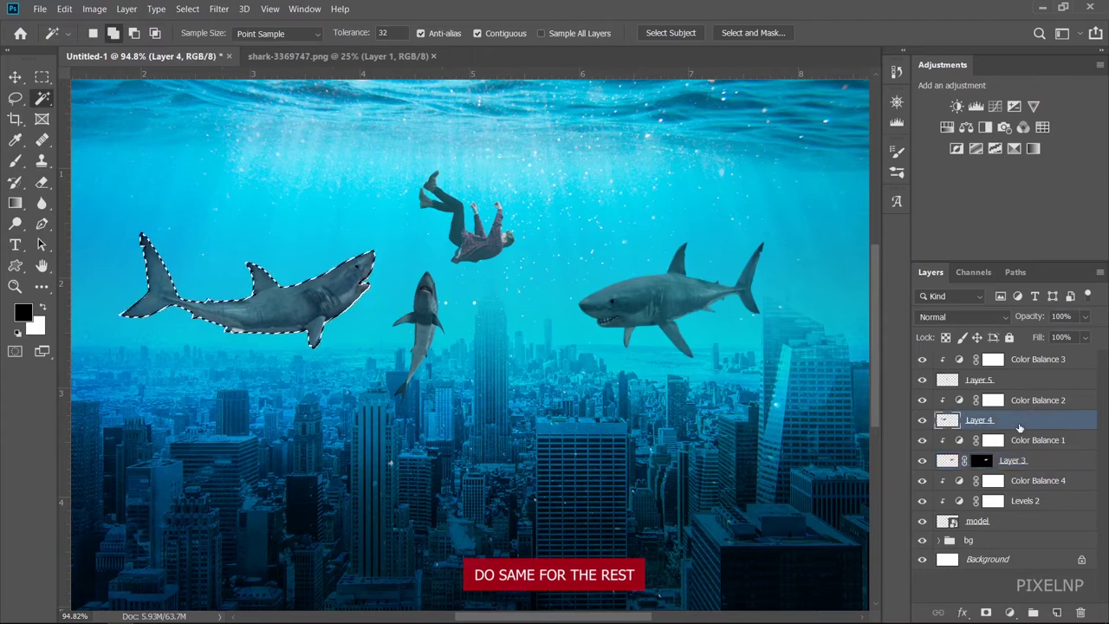
click(750, 34)
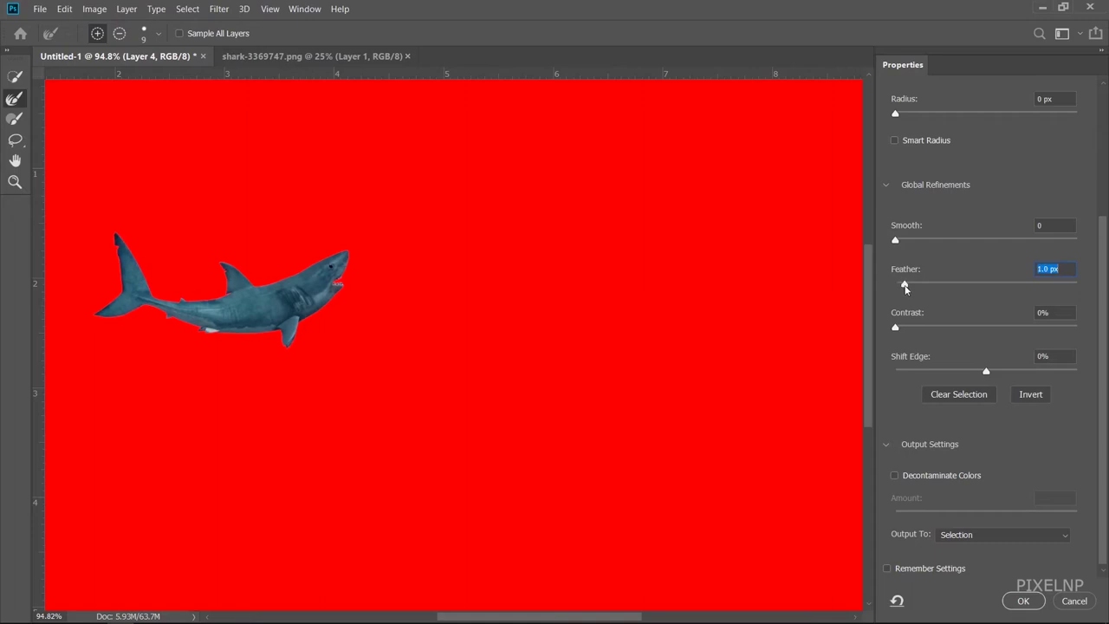
drag(986, 370, 983, 372)
click(1024, 534)
click(971, 554)
click(1023, 600)
key(v)
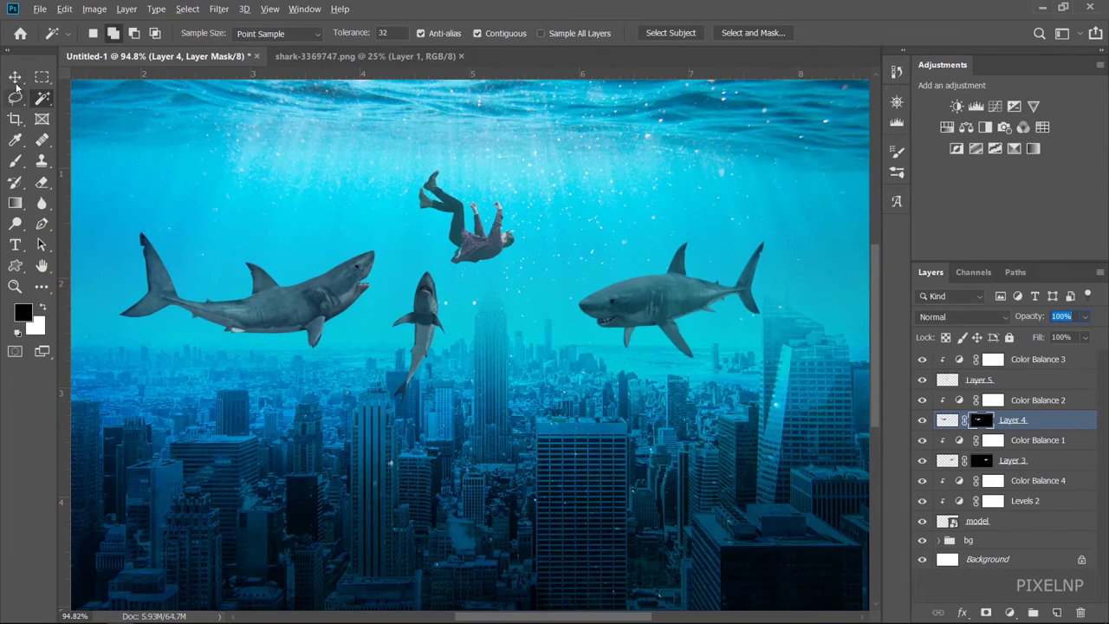
Give the middle shark (Layer 5) a layer mask with ~1 px feather and −6% shift edge
scroll(453, 337, up, 3)
scroll(452, 337, up, 1)
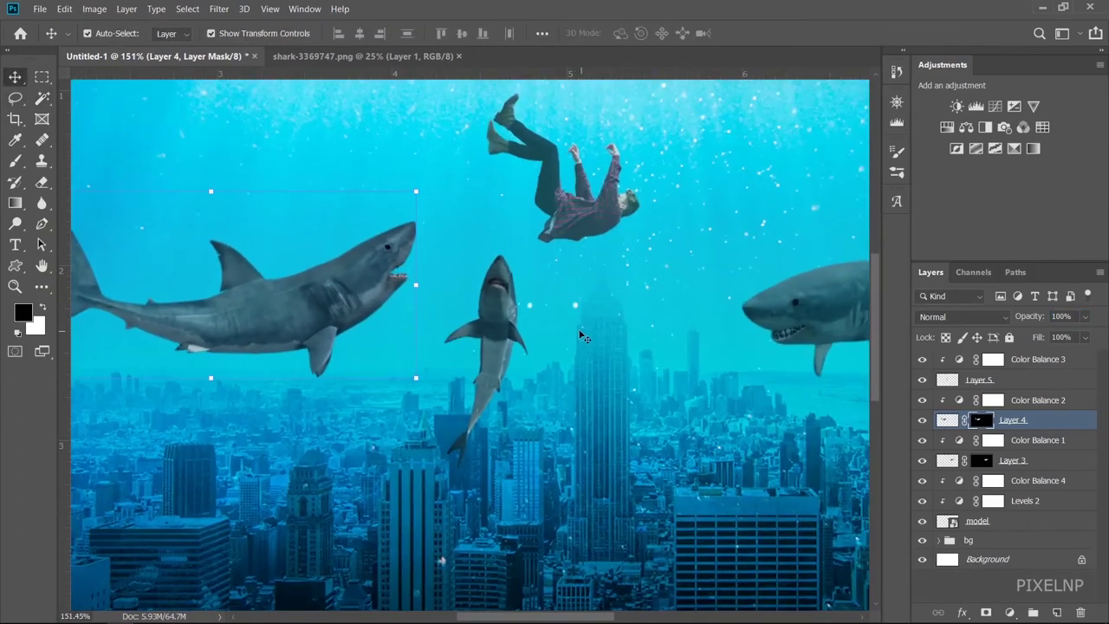
click(496, 345)
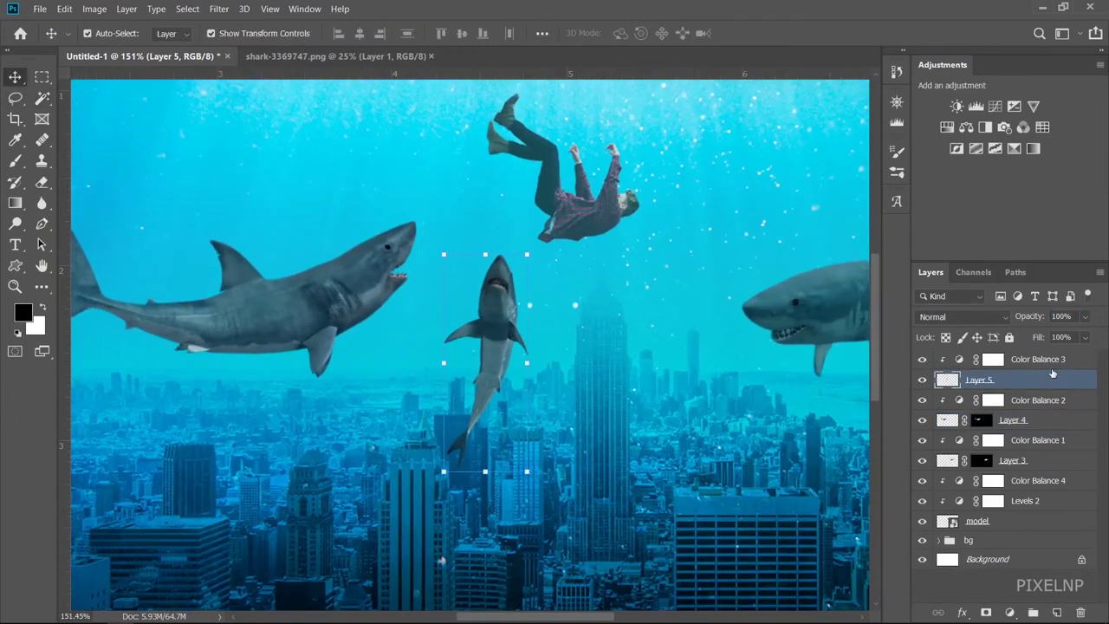
ctrl+click(947, 379)
click(42, 97)
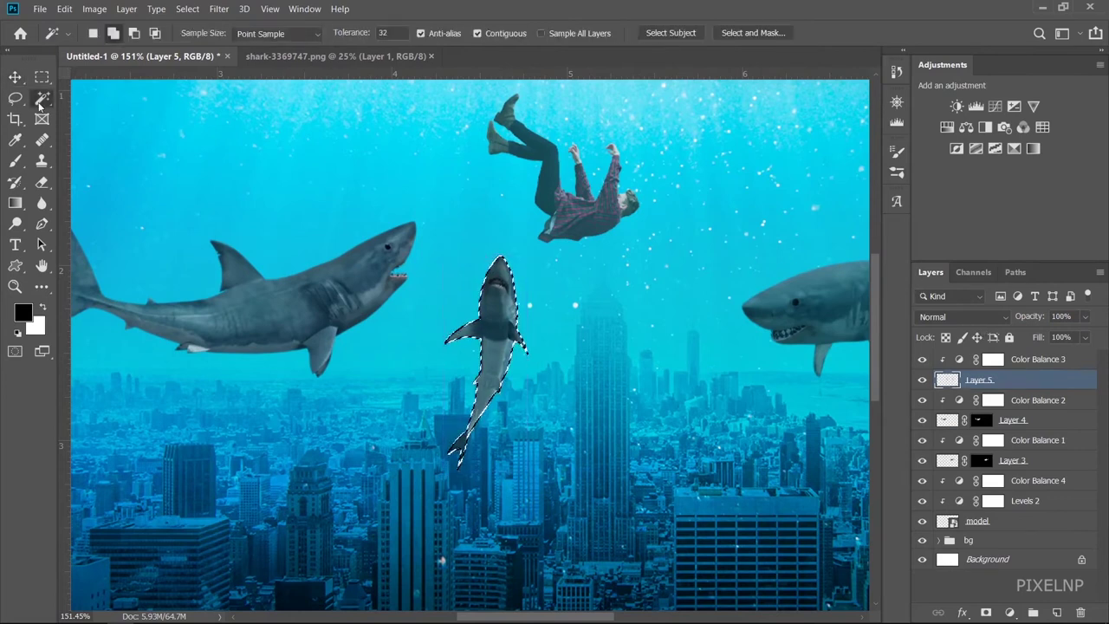
click(741, 35)
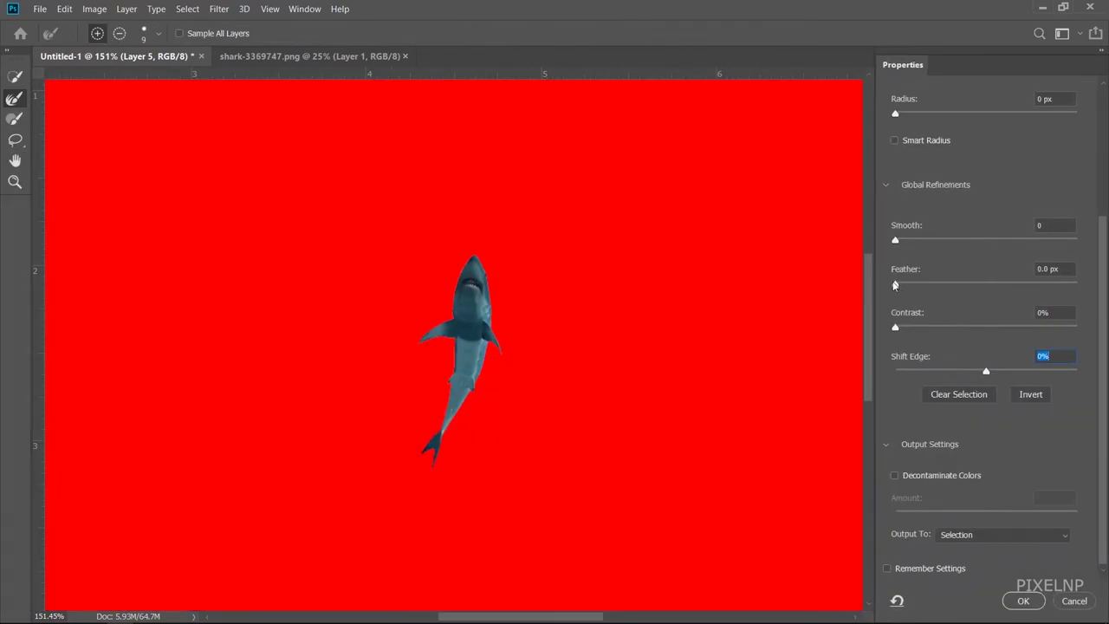
drag(895, 284, 900, 286)
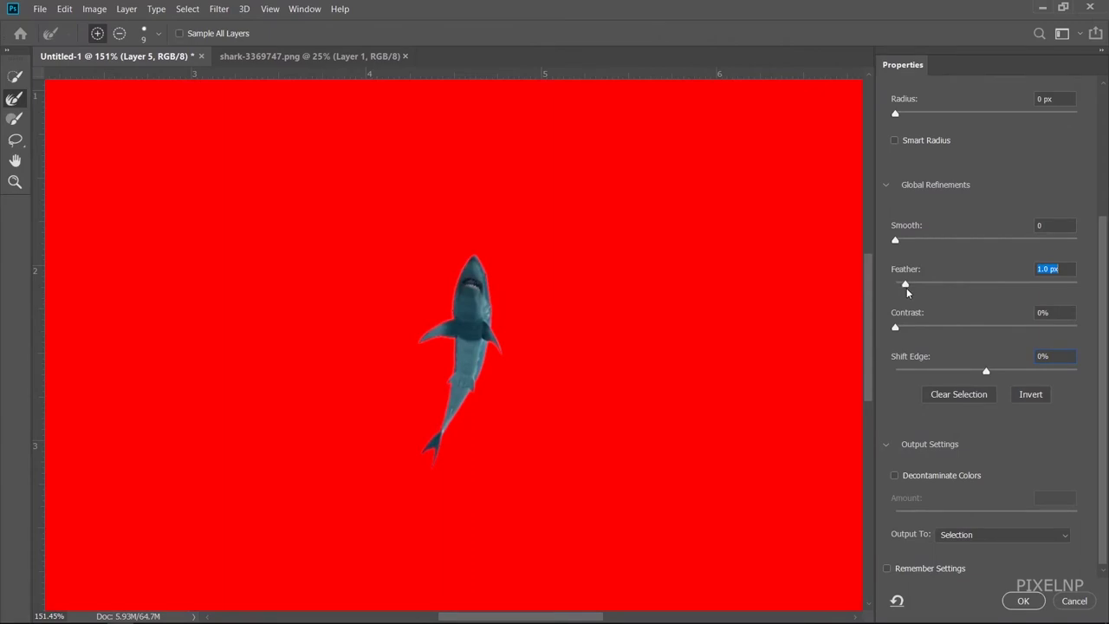
drag(984, 371, 980, 372)
click(1040, 535)
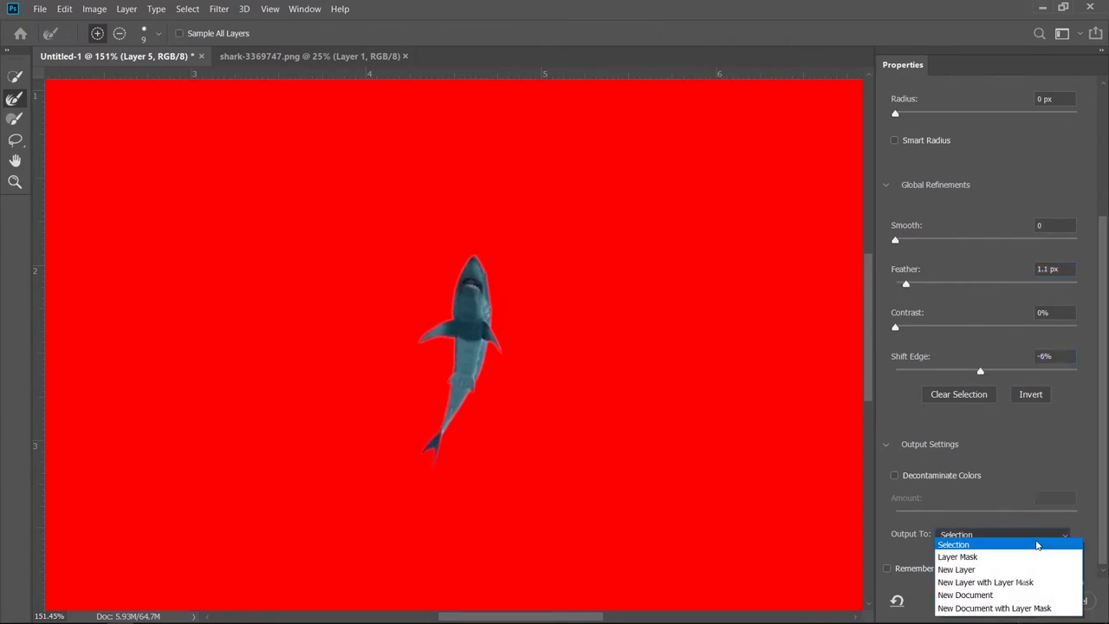
click(961, 549)
click(1023, 600)
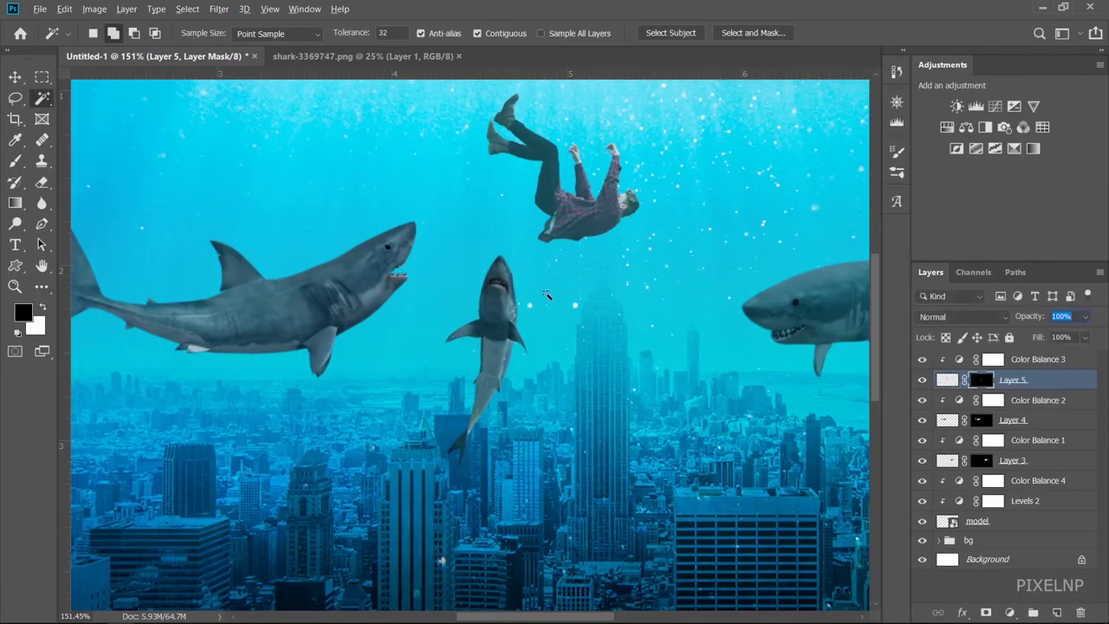
click(15, 76)
Fit the view, collapse the bg group, and add Levels 3 above the model layer
key(ctrl+0)
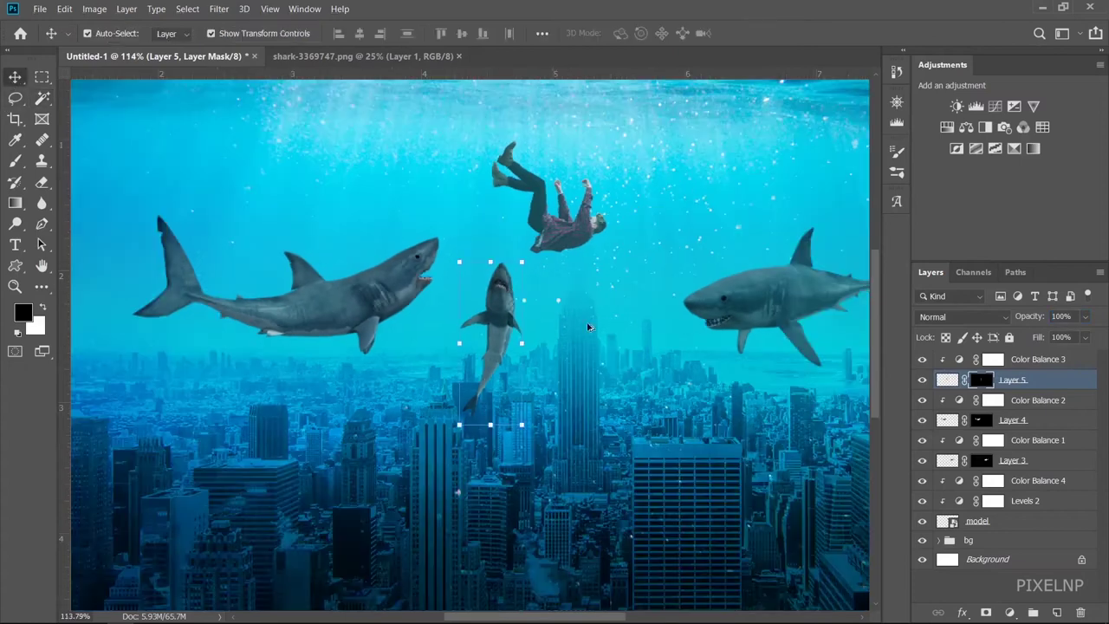
click(589, 328)
scroll(762, 333, up, 2)
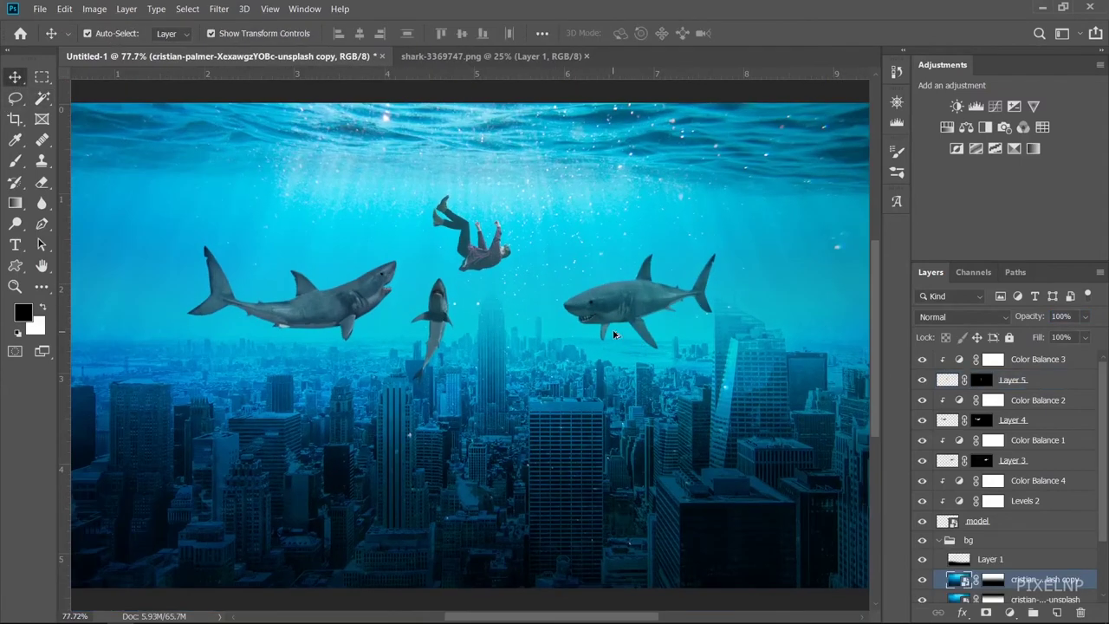
scroll(684, 308, up, 3)
scroll(632, 290, up, 2)
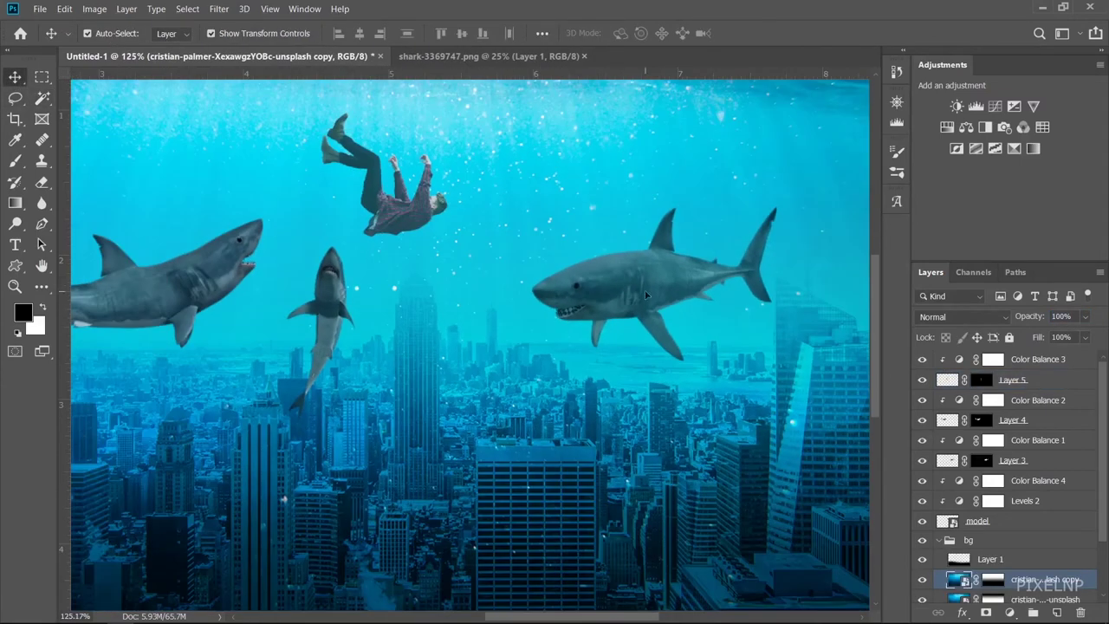
click(937, 541)
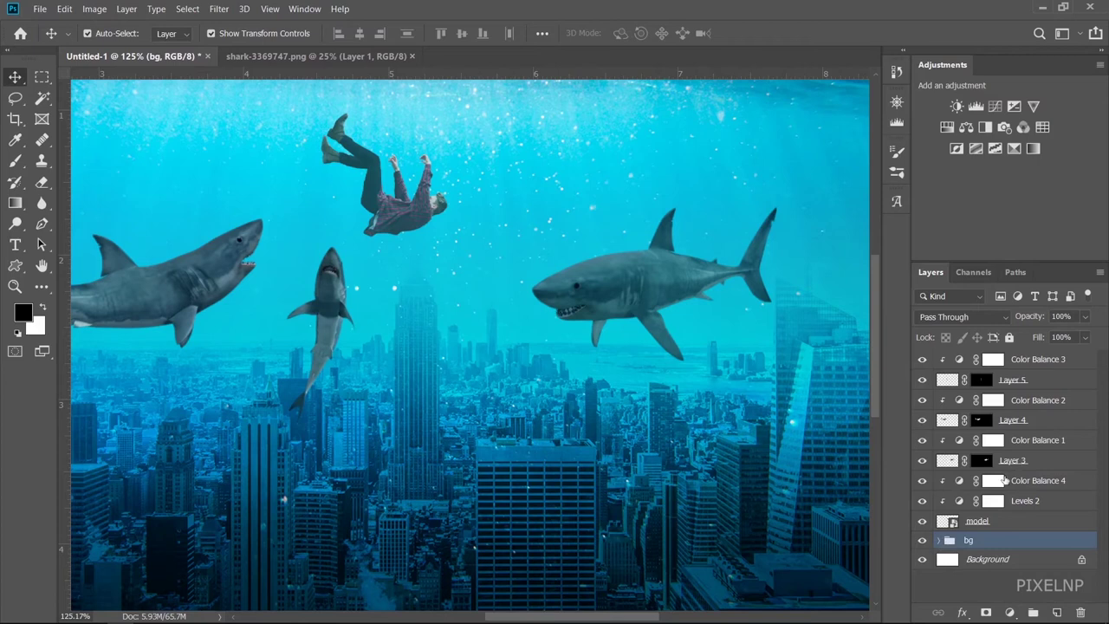
click(1004, 462)
click(1003, 520)
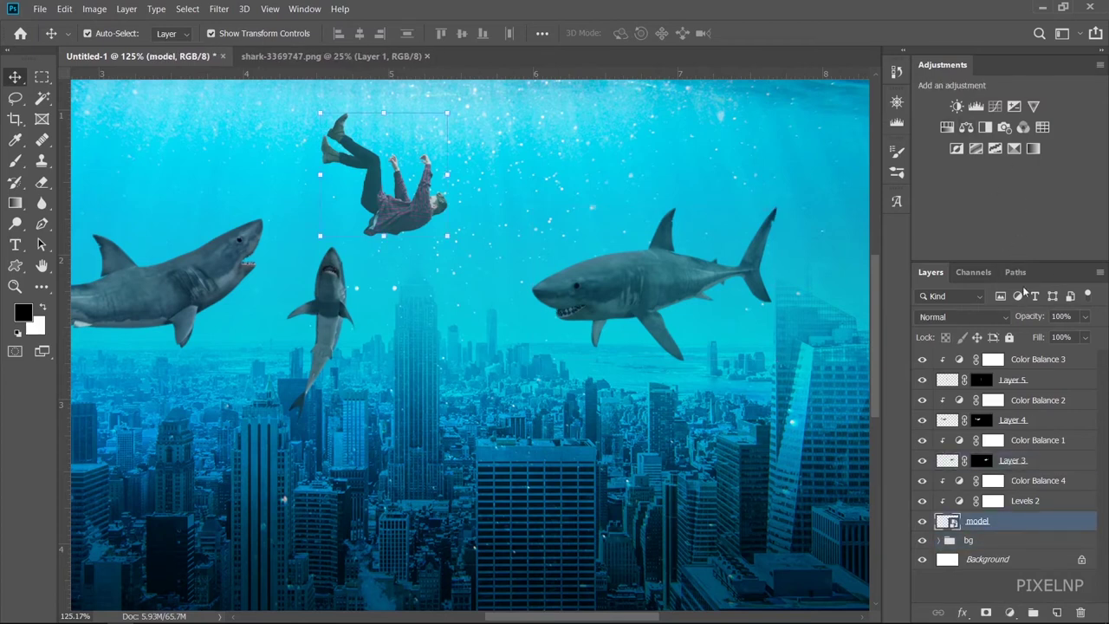
click(976, 106)
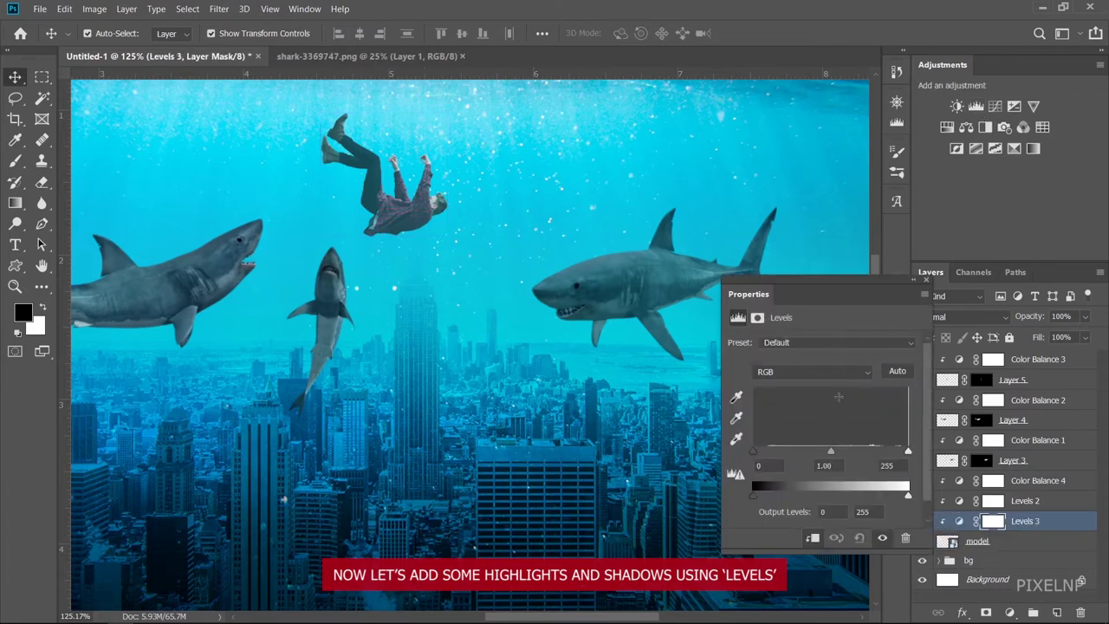
Brighten the Levels 3 midtones on the falling man and invert its mask to black
drag(830, 451, 782, 441)
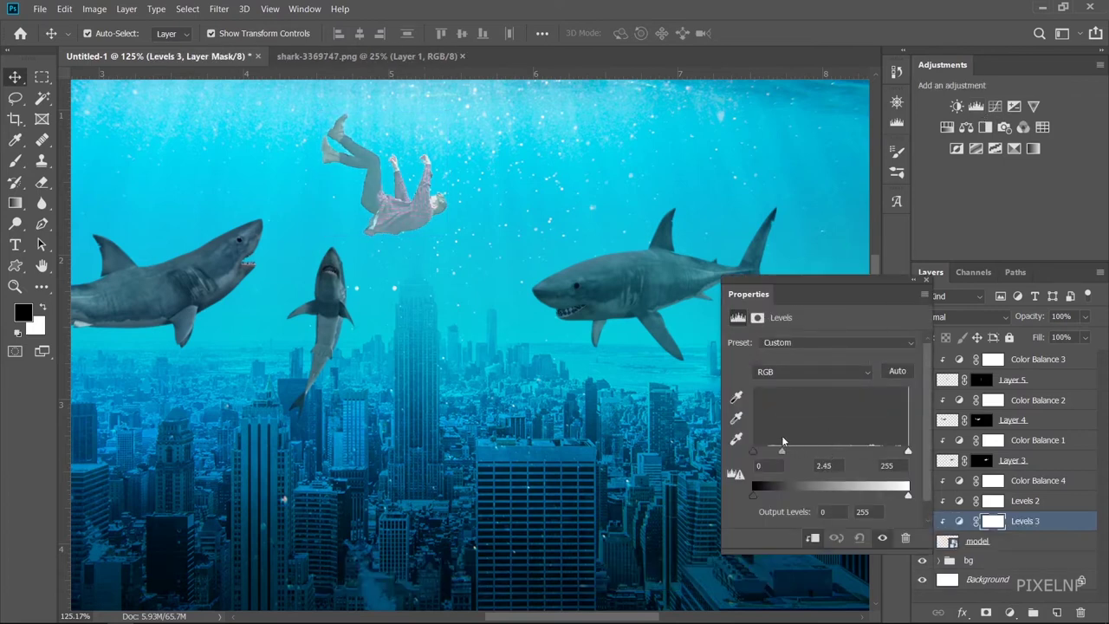
click(926, 281)
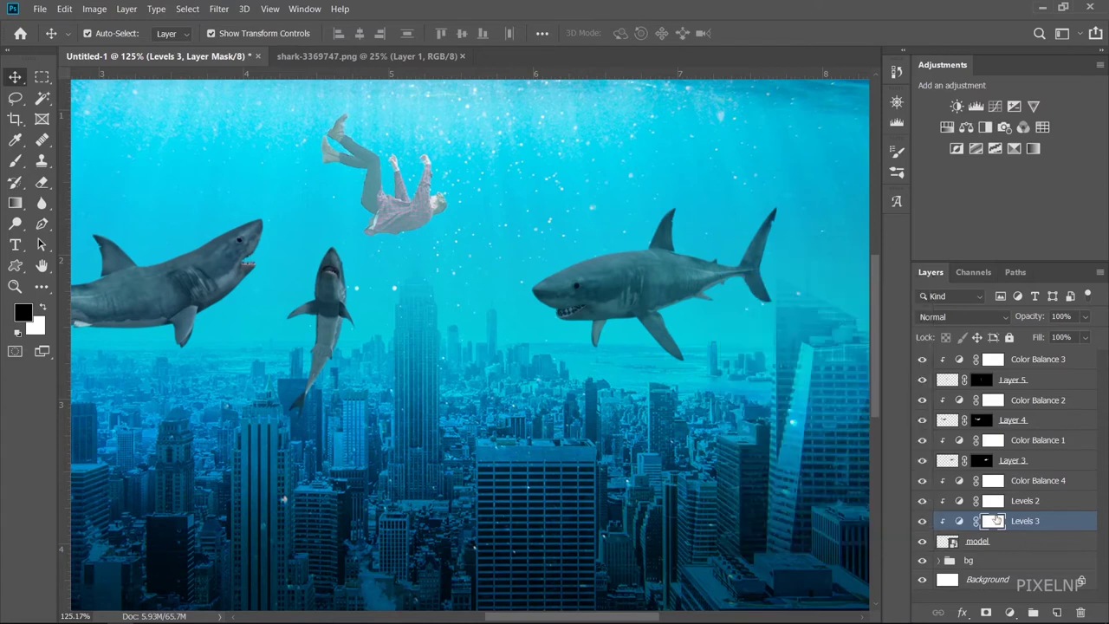
key(ctrl+i)
scroll(410, 216, up, 2)
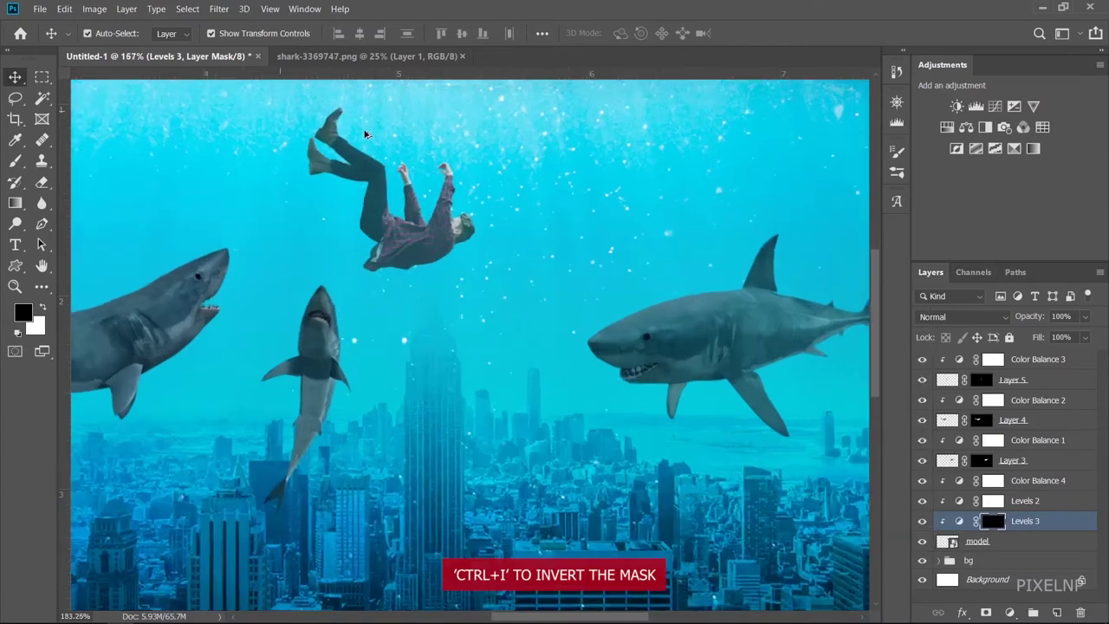
scroll(257, 234, up, 3)
Set up the Brush tool with a small size and lowered flow
click(14, 160)
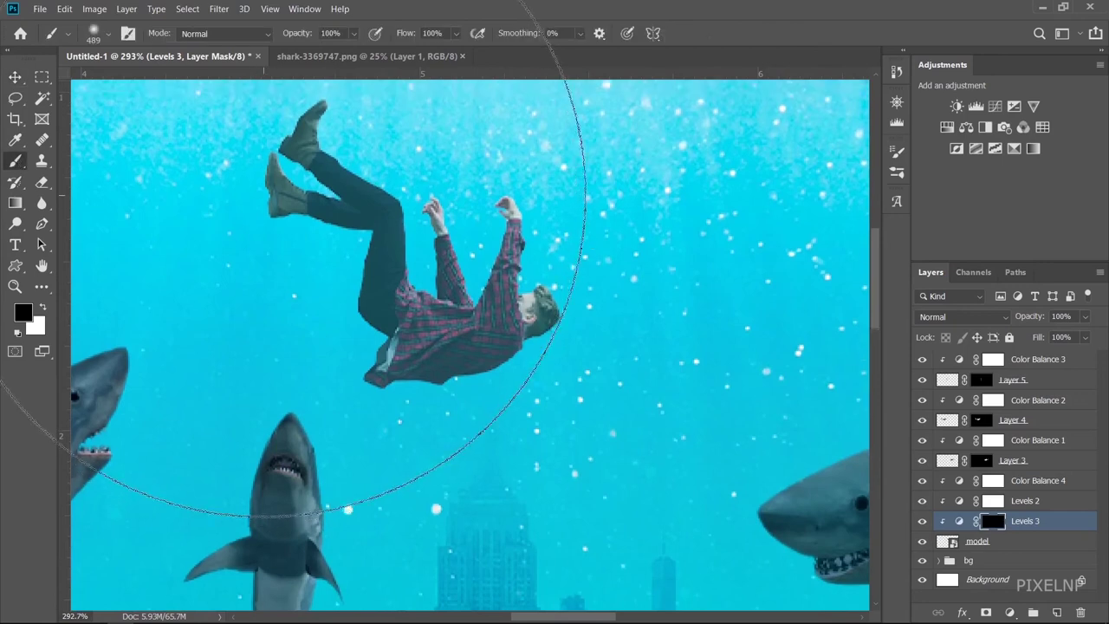
scroll(346, 294, up, 1)
drag(471, 251, 382, 310)
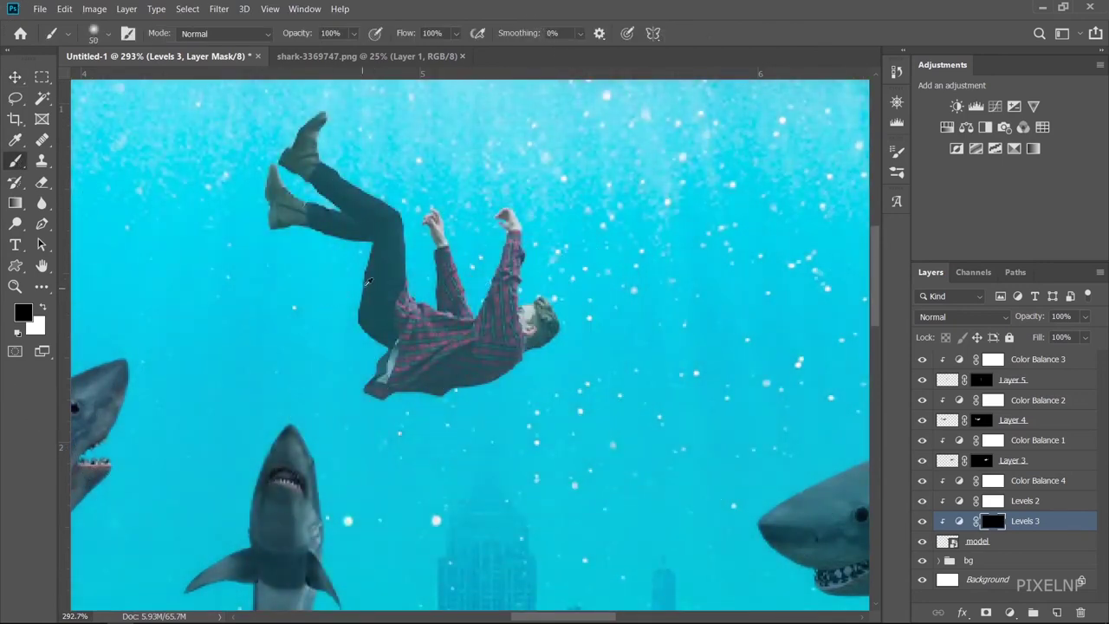
drag(431, 227, 399, 224)
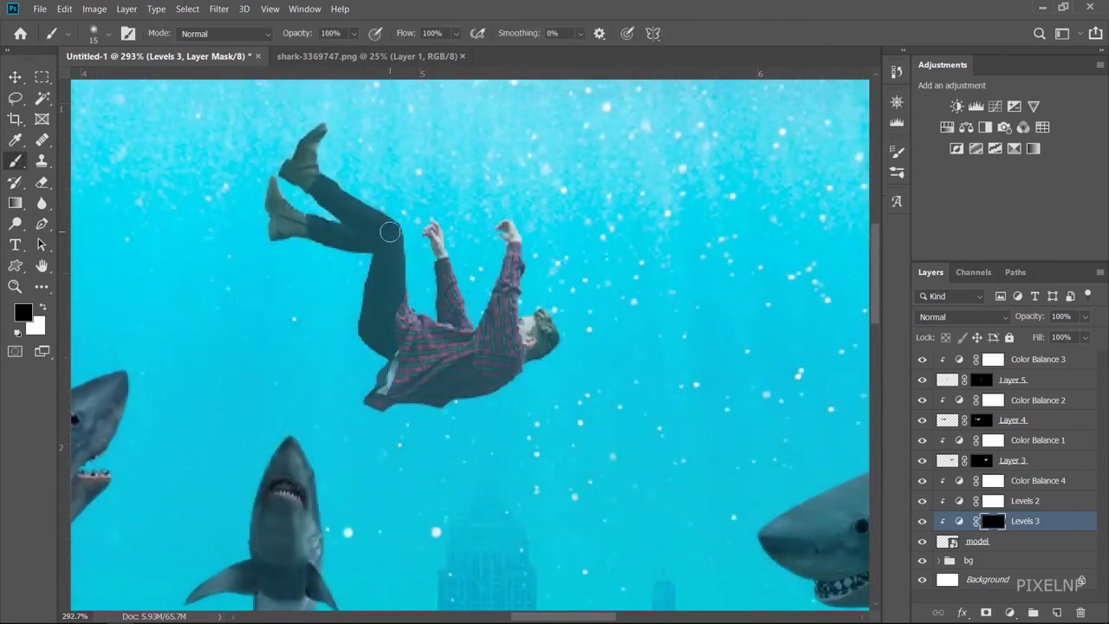
scroll(359, 170, up, 1)
scroll(362, 175, up, 2)
scroll(362, 175, up, 1)
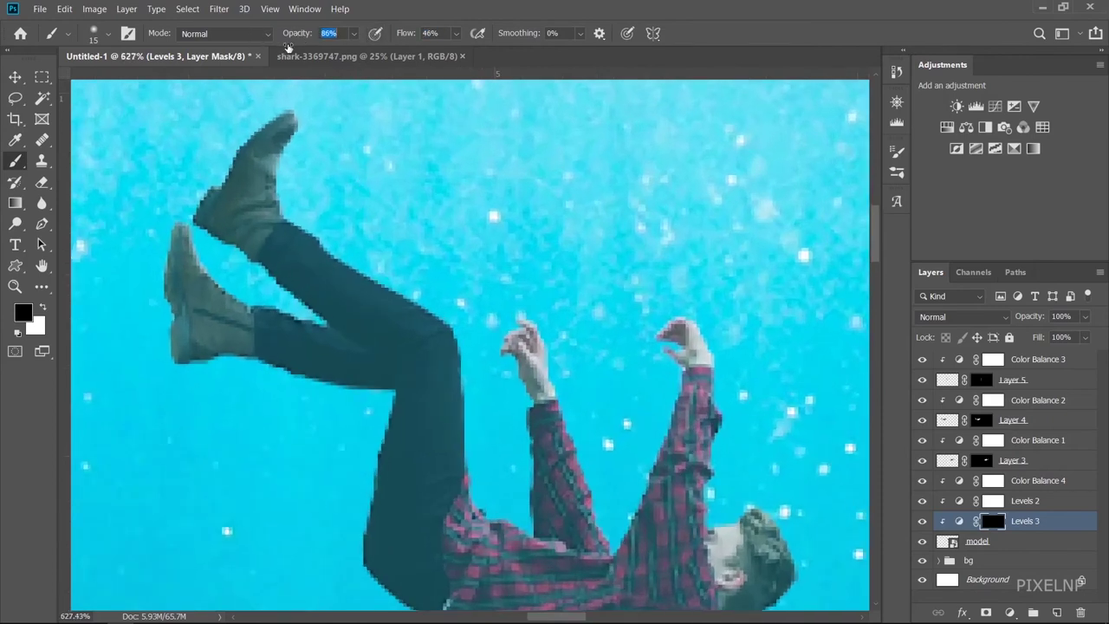
drag(410, 33, 374, 33)
Paint white lightly along the boot, thigh, leg, arm and shirt edges
drag(309, 112, 294, 171)
click(44, 309)
mouse_move(302, 158)
mouse_down()
mouse_move(377, 265)
mouse_move(334, 234)
mouse_move(424, 312)
mouse_move(469, 377)
mouse_move(473, 519)
mouse_up()
scroll(473, 486, down, 2)
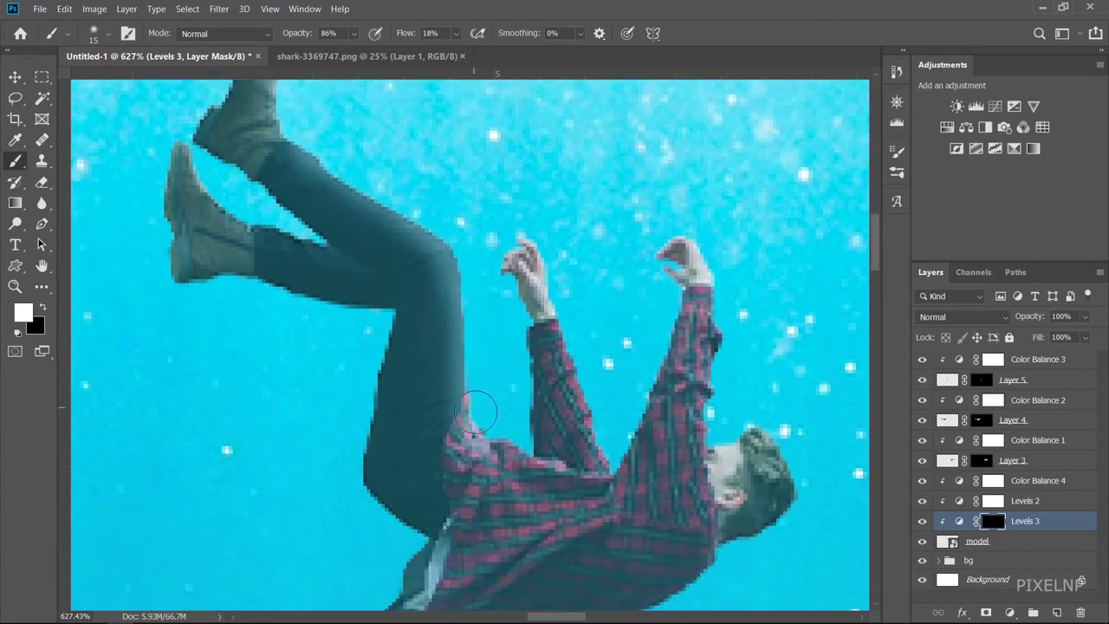
drag(483, 408, 520, 459)
mouse_move(559, 260)
mouse_down()
mouse_move(613, 420)
mouse_move(563, 277)
mouse_move(587, 300)
mouse_up()
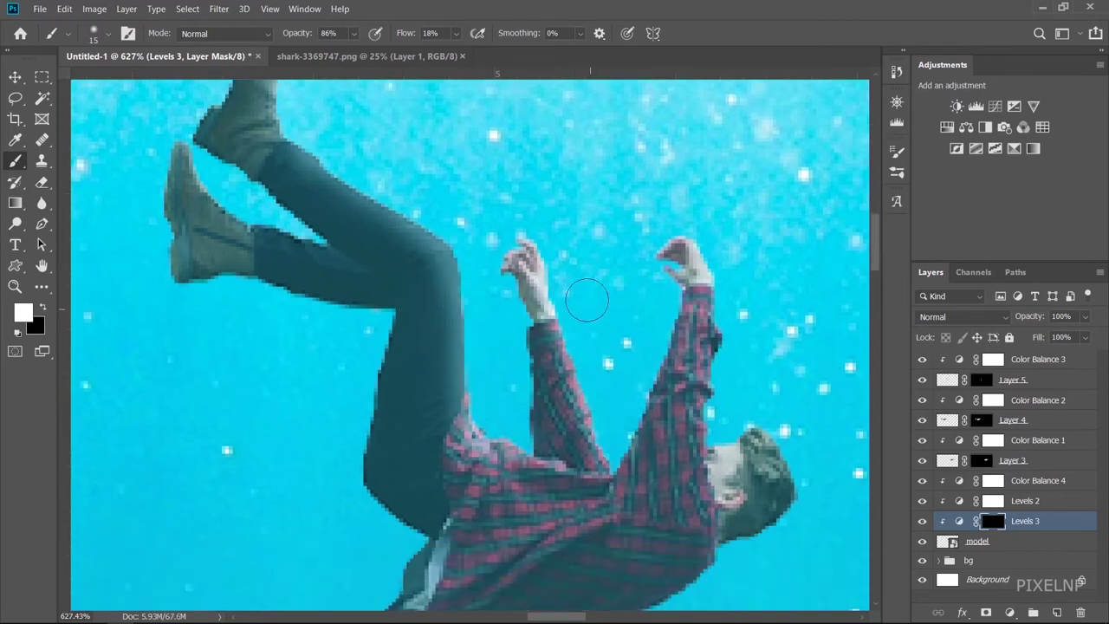
scroll(641, 243, down, 2)
mouse_move(697, 177)
mouse_down()
mouse_move(729, 314)
mouse_move(755, 314)
mouse_move(719, 373)
mouse_move(705, 123)
mouse_up()
scroll(427, 137, up, 1)
Shrink the brush, raise flow to full, and brighten the boot's top edge
key(bracketleft)
key(bracketleft)
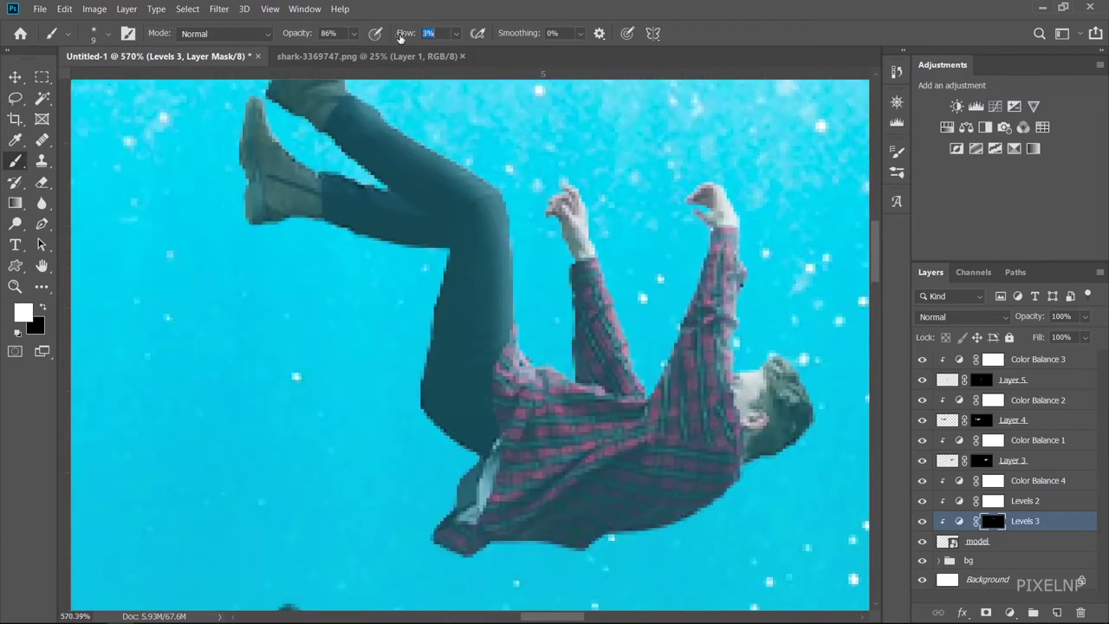
drag(399, 35, 409, 35)
scroll(488, 290, down, 3)
scroll(520, 277, down, 3)
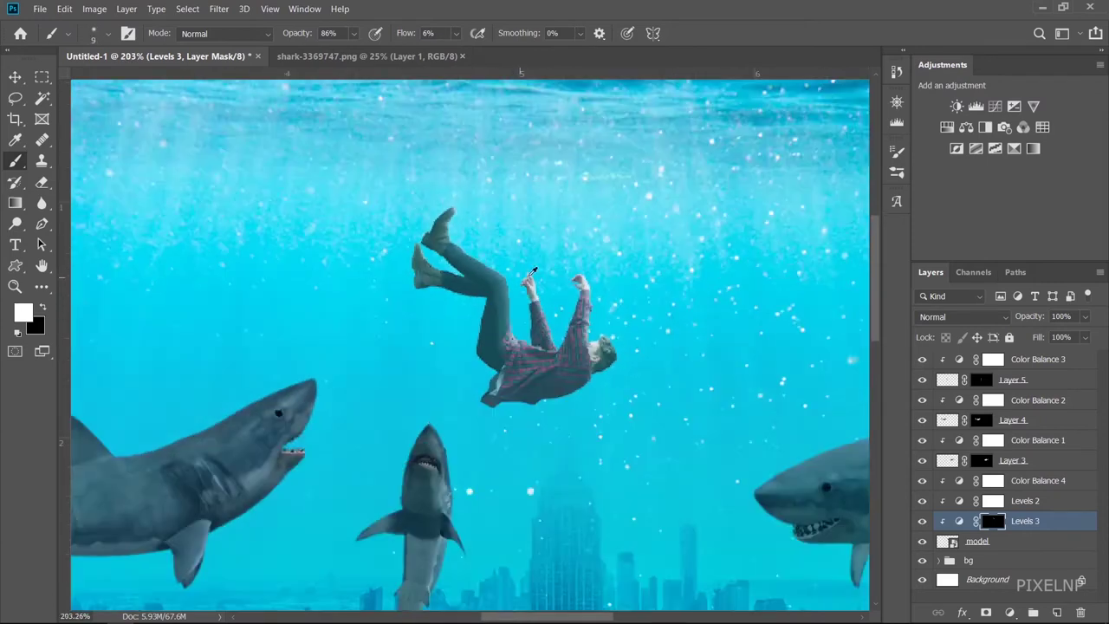
scroll(532, 273, down, 2)
scroll(471, 228, up, 4)
scroll(470, 228, up, 1)
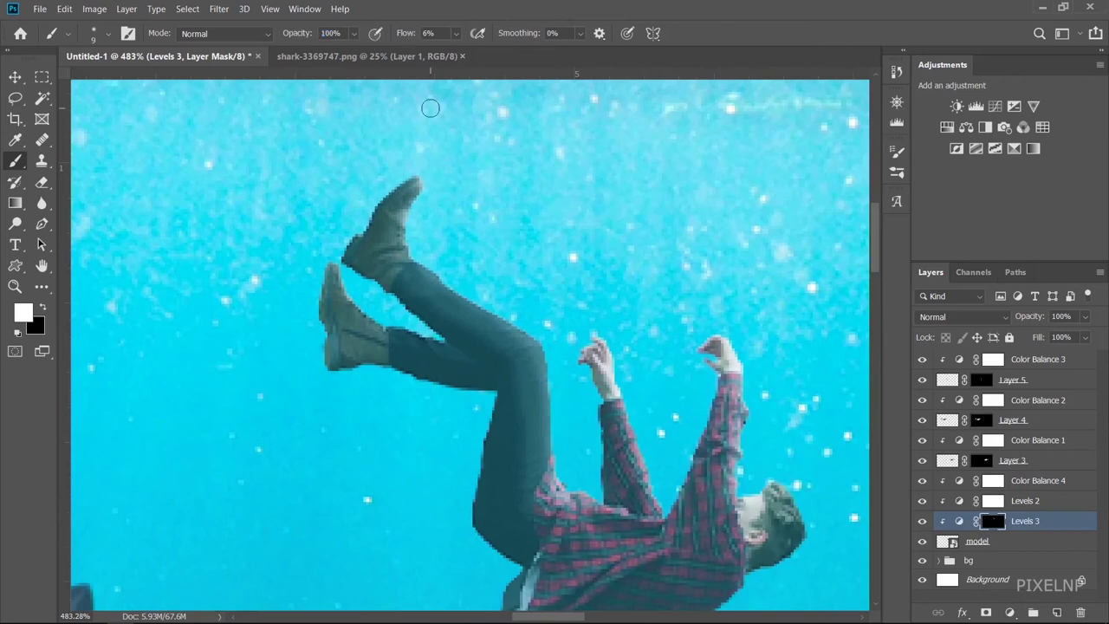
scroll(437, 100, up, 1)
drag(404, 34, 478, 34)
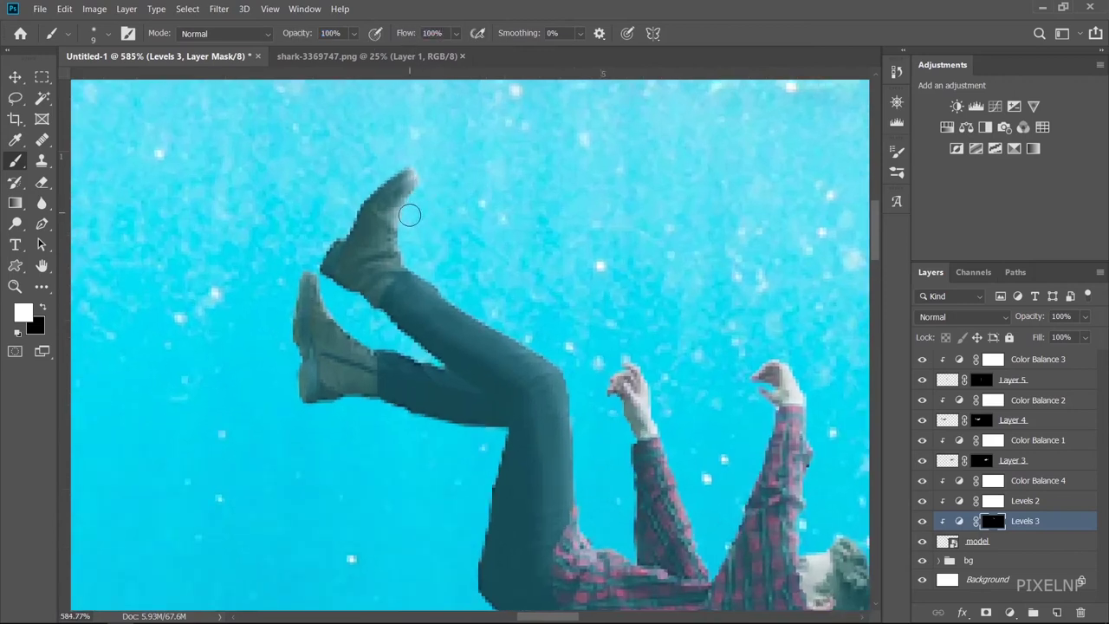
mouse_move(410, 215)
mouse_down()
mouse_move(418, 269)
mouse_move(530, 337)
mouse_up()
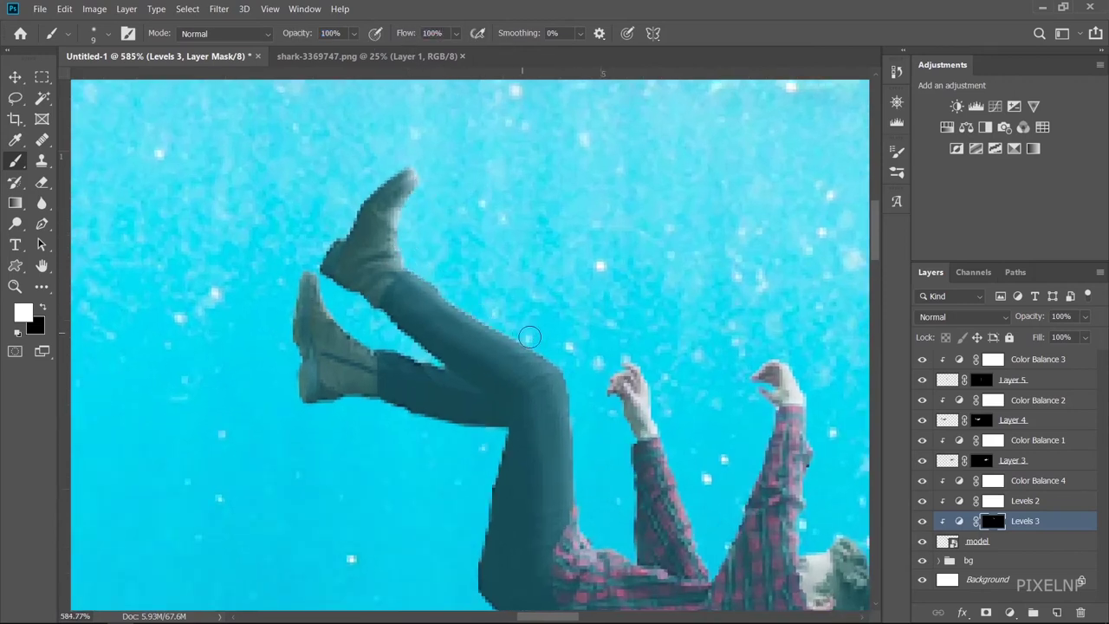
Brush the adjustment onto the leg's right edge, arm and shirt, then softly along the leg
scroll(564, 363, down, 5)
scroll(421, 193, up, 5)
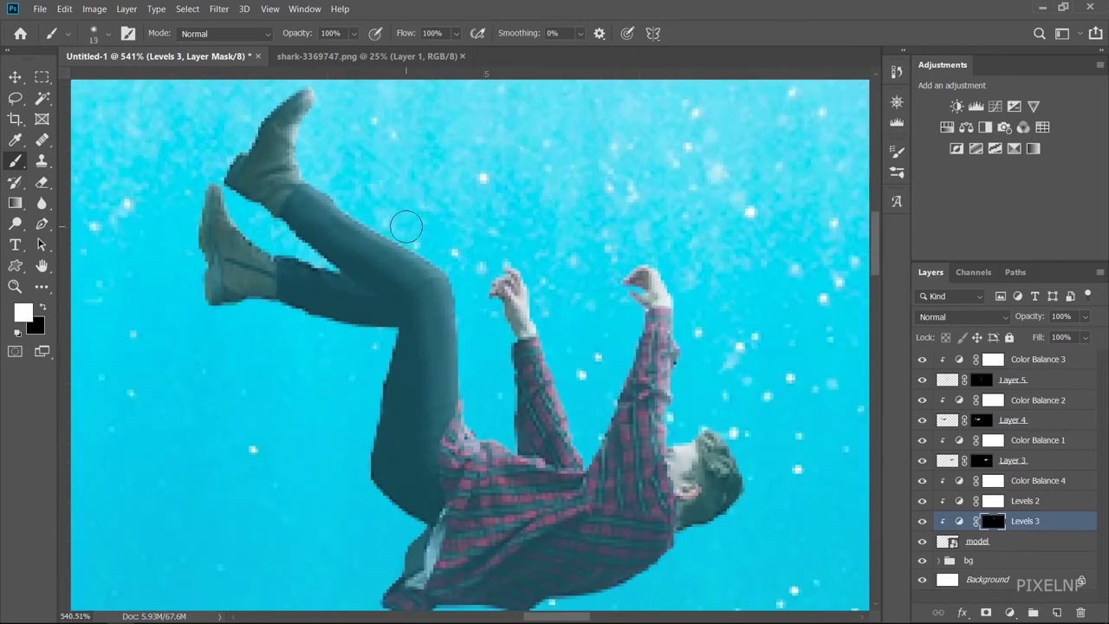
drag(396, 228, 477, 412)
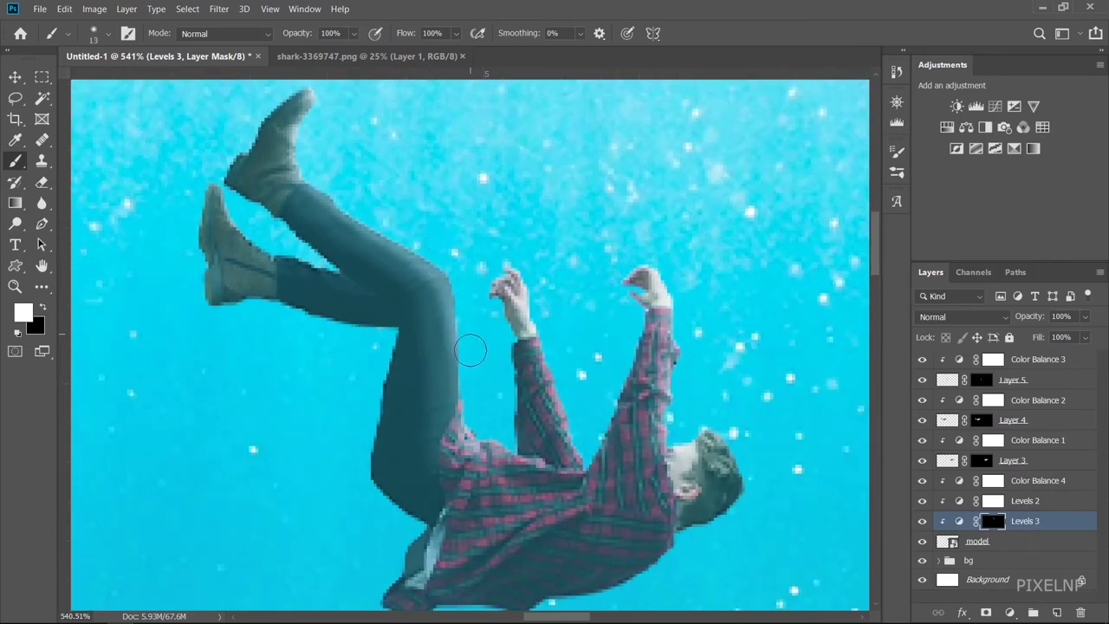
drag(688, 305, 686, 367)
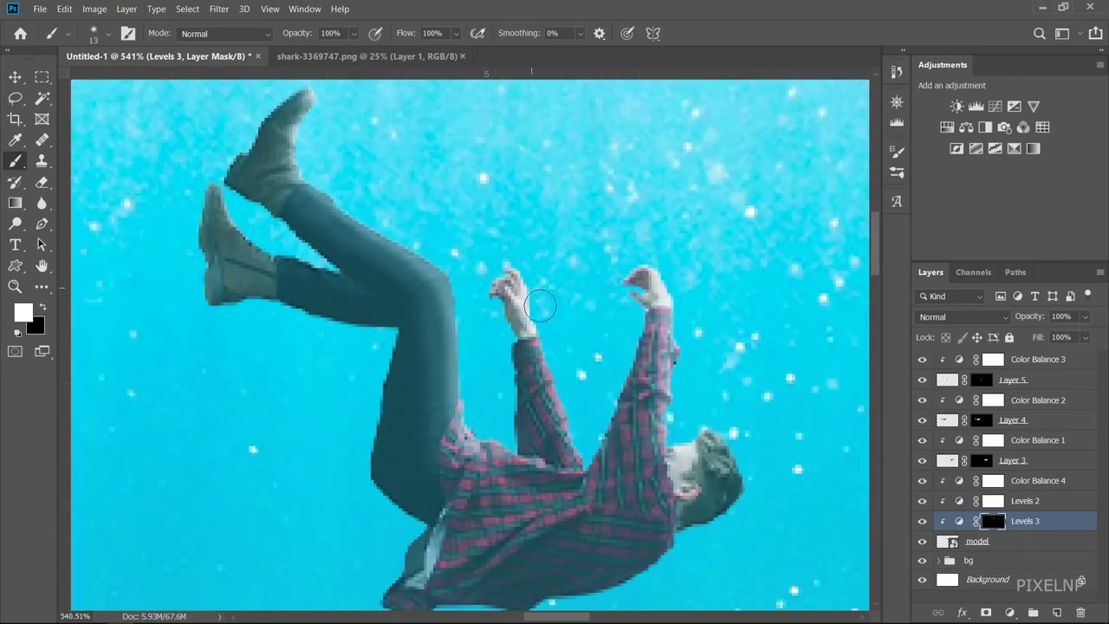
mouse_move(537, 299)
mouse_down()
mouse_move(579, 425)
mouse_move(498, 431)
mouse_up()
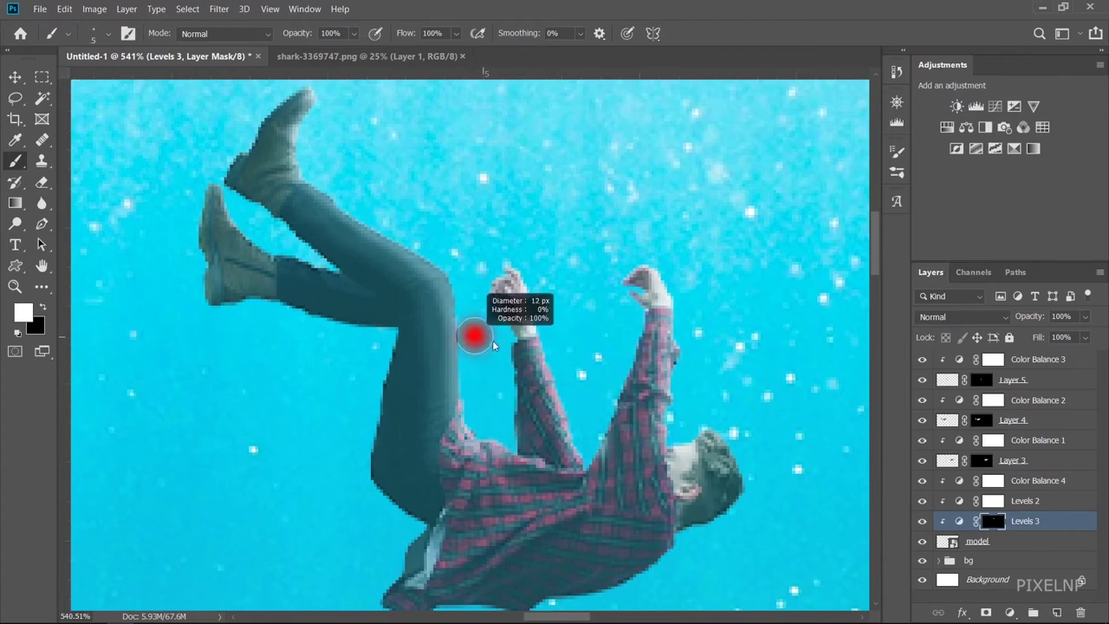
key(shift+6)
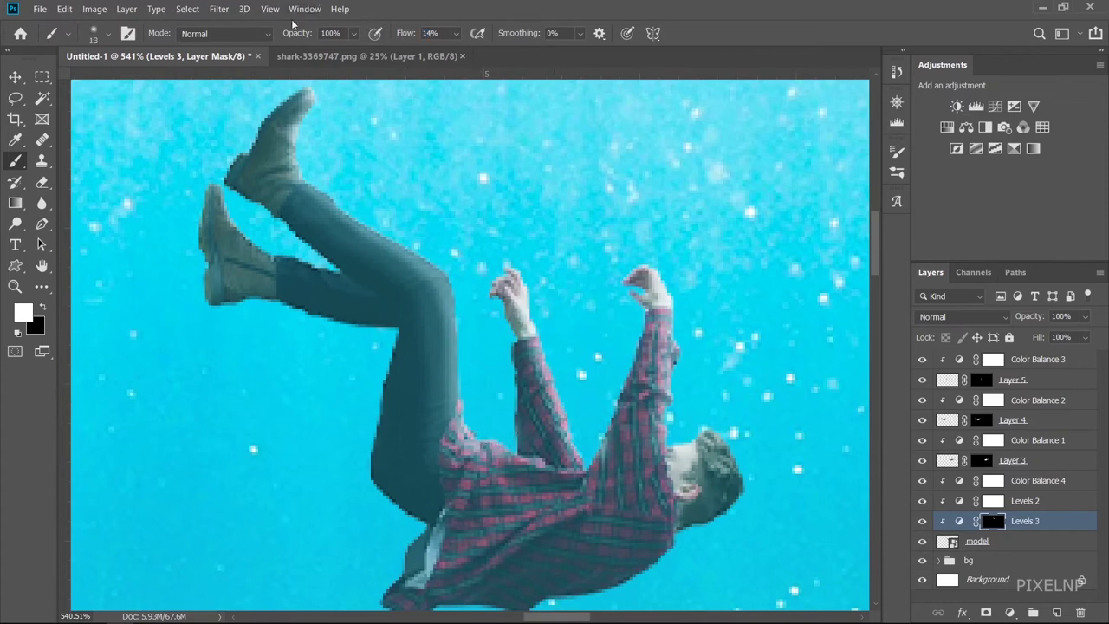
drag(408, 309, 413, 289)
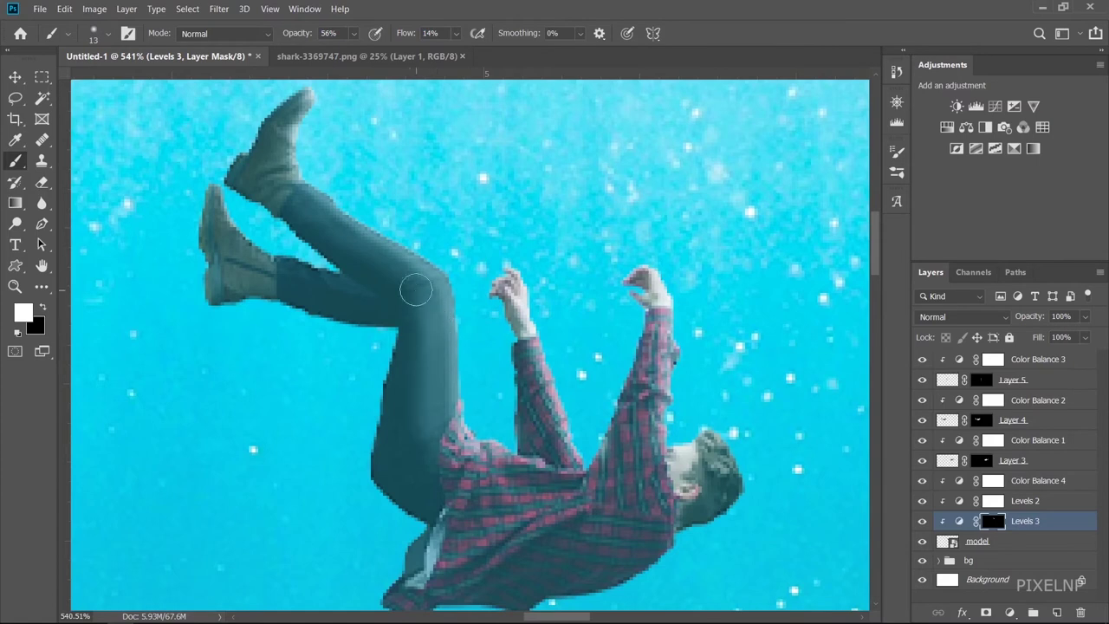
scroll(497, 354, down, 2)
scroll(558, 340, down, 3)
scroll(463, 329, up, 5)
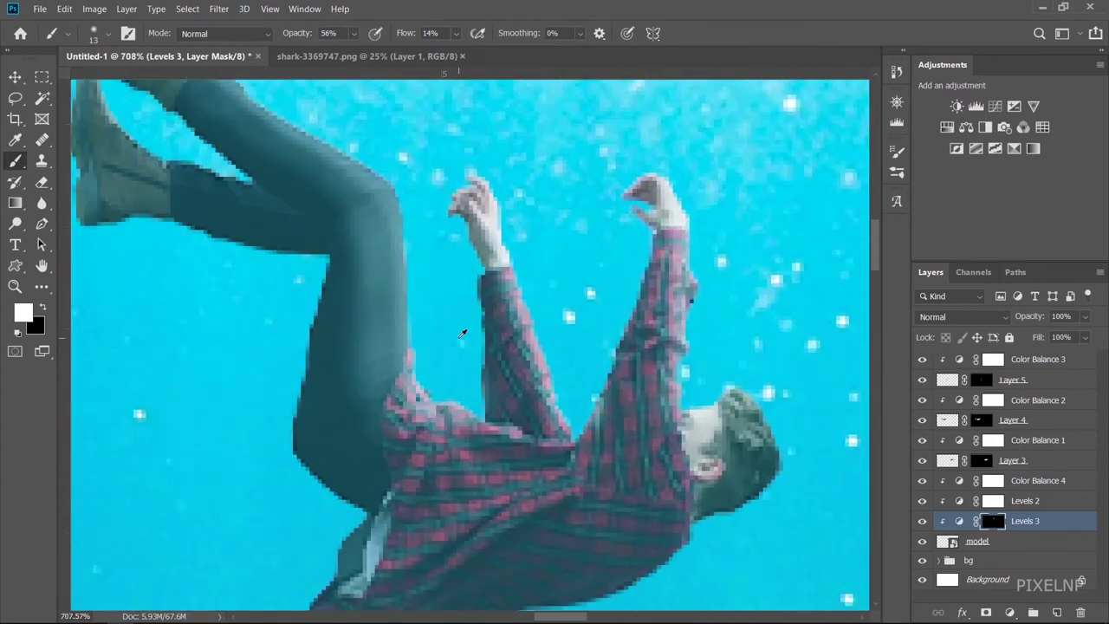
Toggle between black and white paint and set brush opacity to 37%
key(x)
key(3)
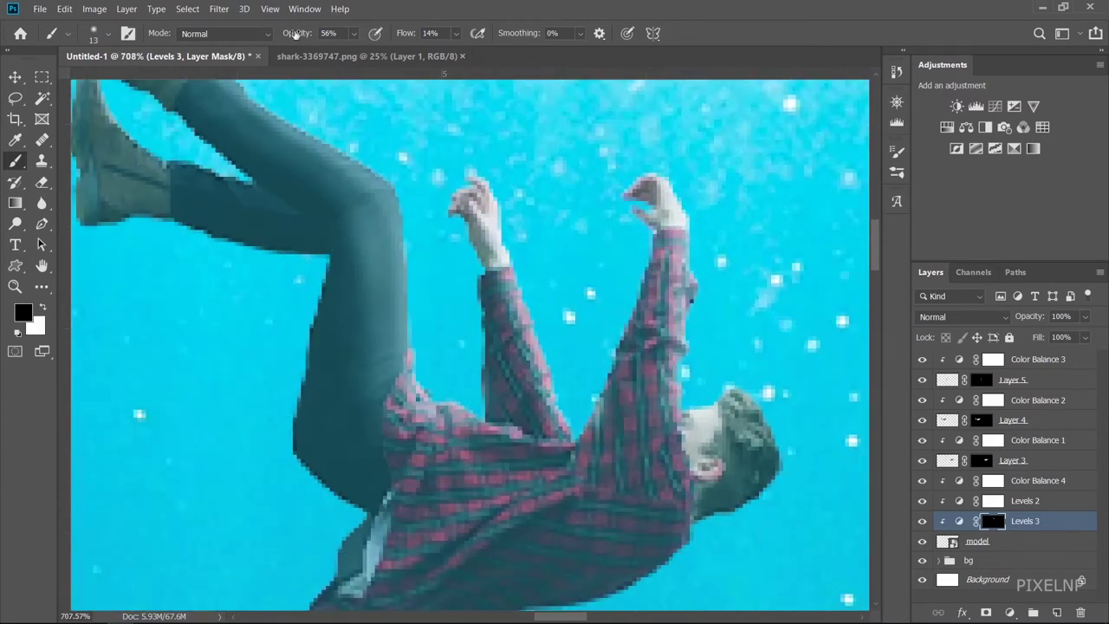
key(7)
key(x)
scroll(339, 168, down, 2)
scroll(520, 242, down, 3)
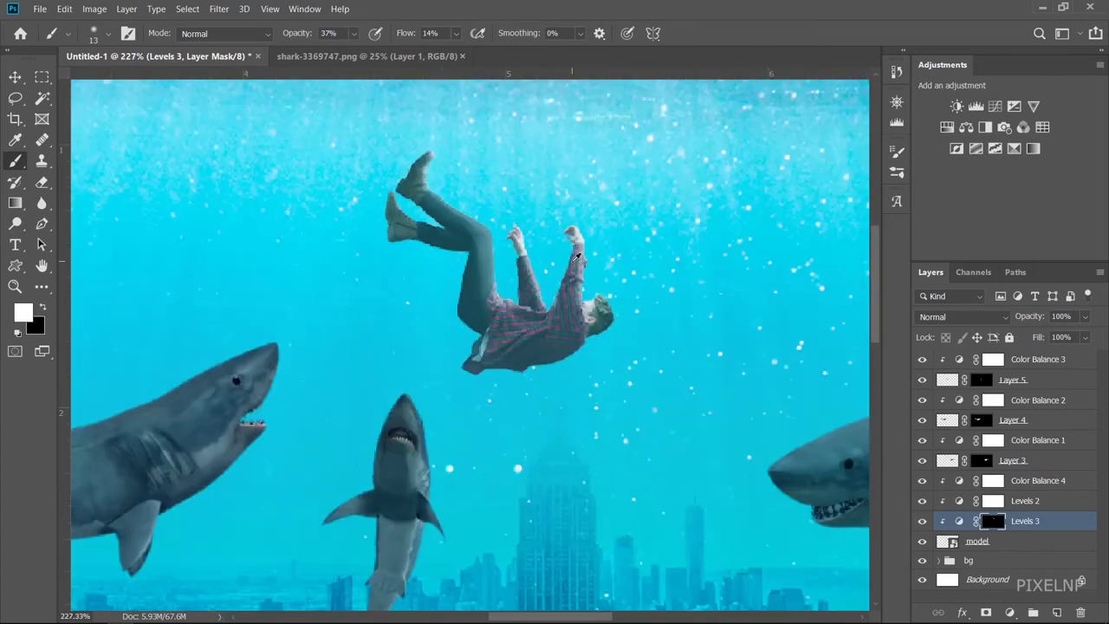
scroll(710, 312, down, 1)
scroll(777, 350, down, 2)
scroll(777, 350, up, 1)
scroll(870, 487, up, 1)
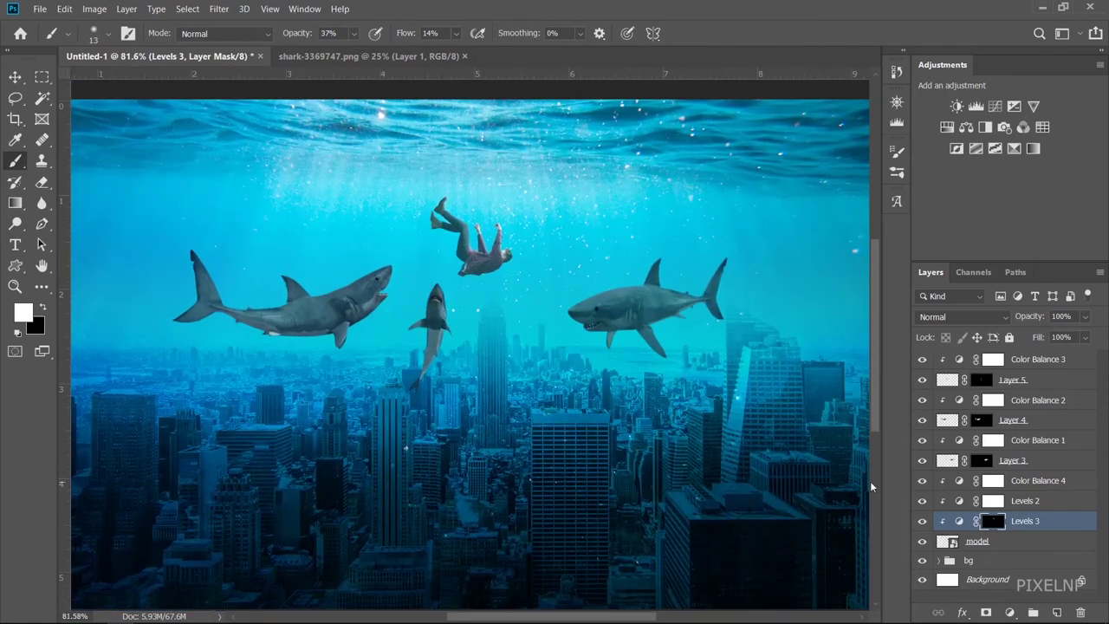
scroll(468, 204, up, 2)
scroll(468, 204, up, 2)
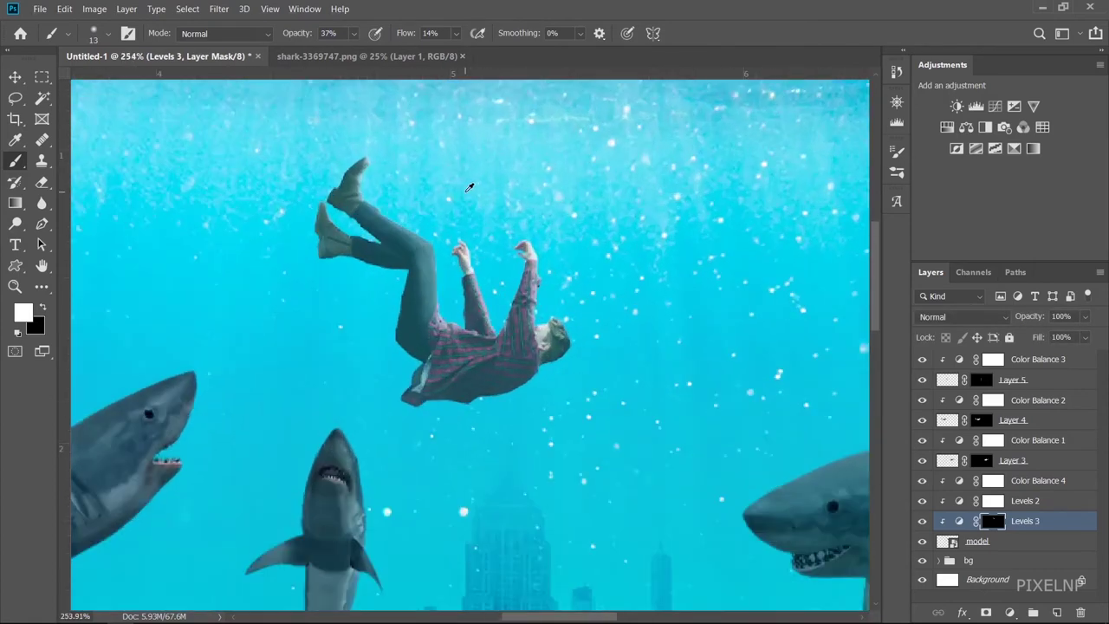
scroll(463, 197, up, 2)
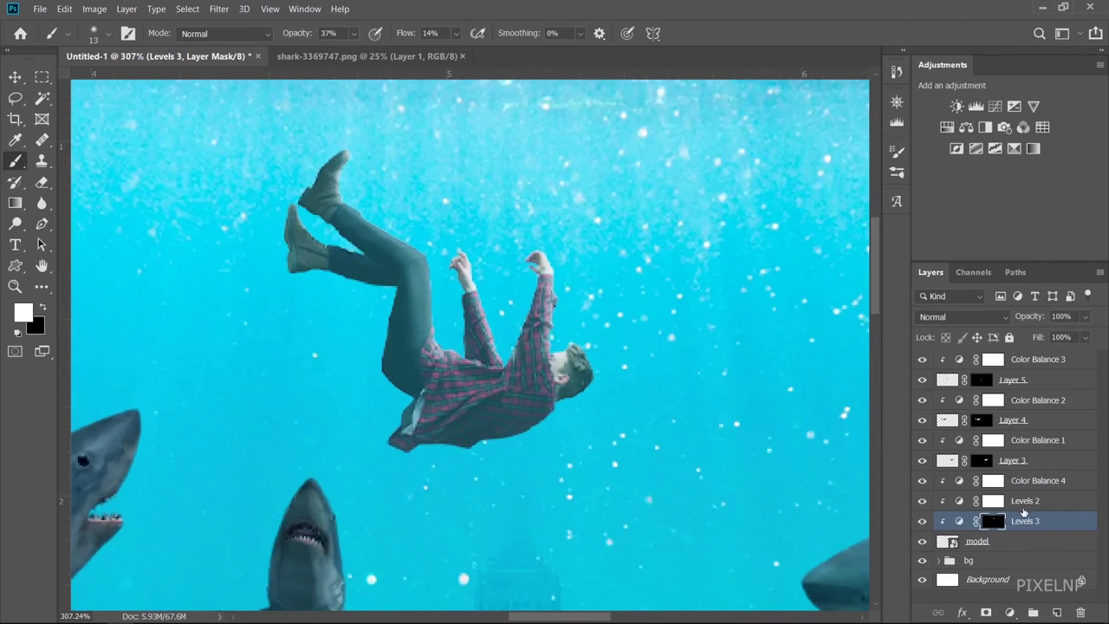
Add an Exposure adjustment at -3.01 above Levels 3 and invert its mask to black
click(1015, 106)
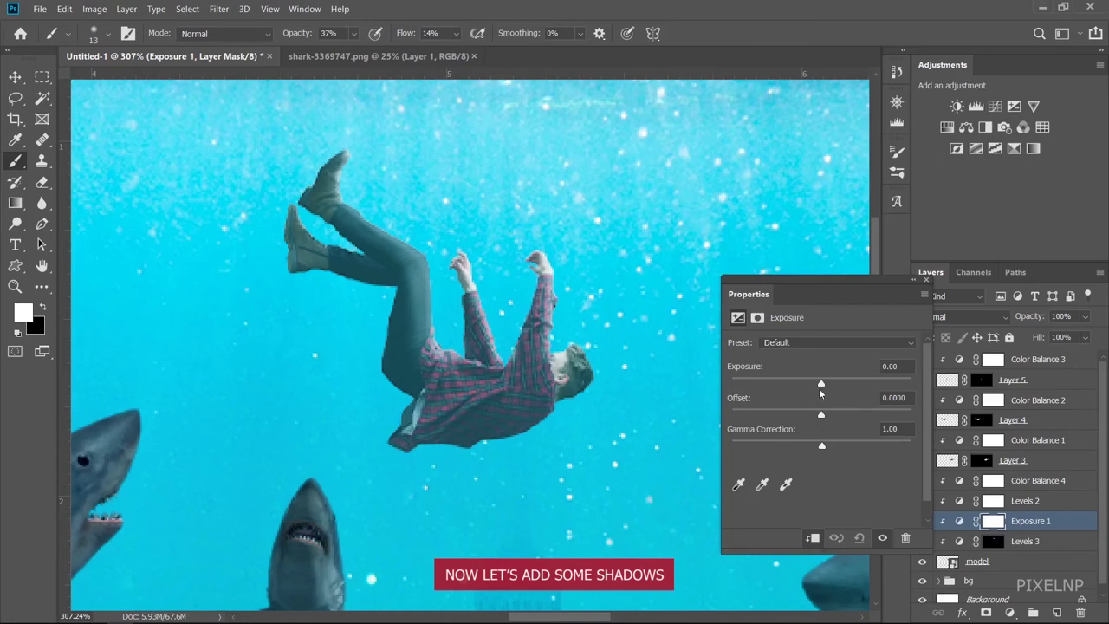
drag(821, 386, 781, 384)
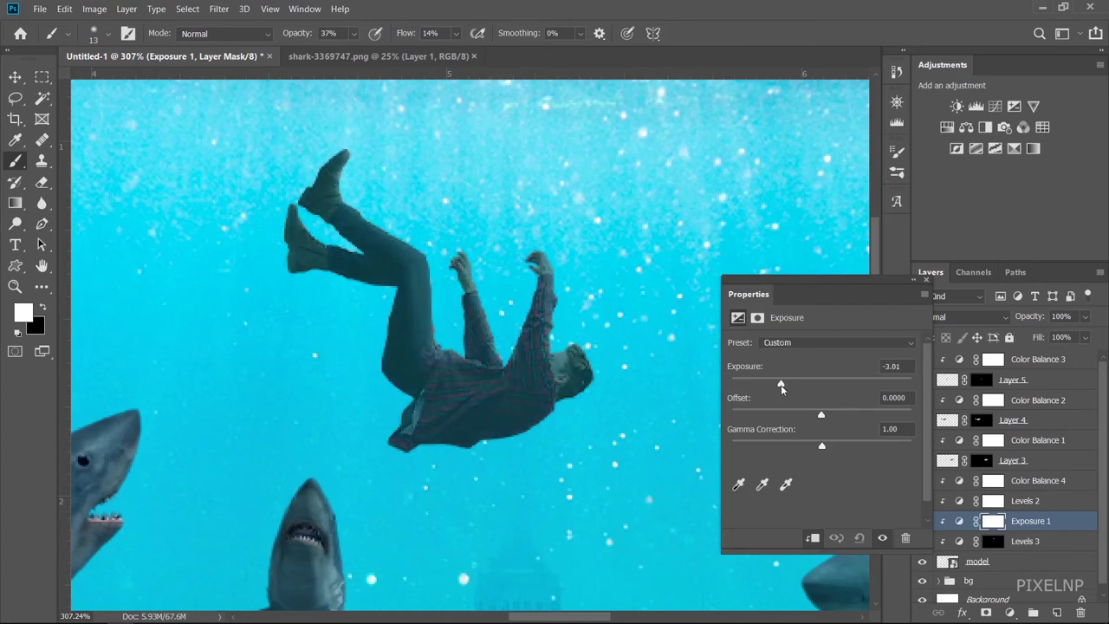
click(925, 279)
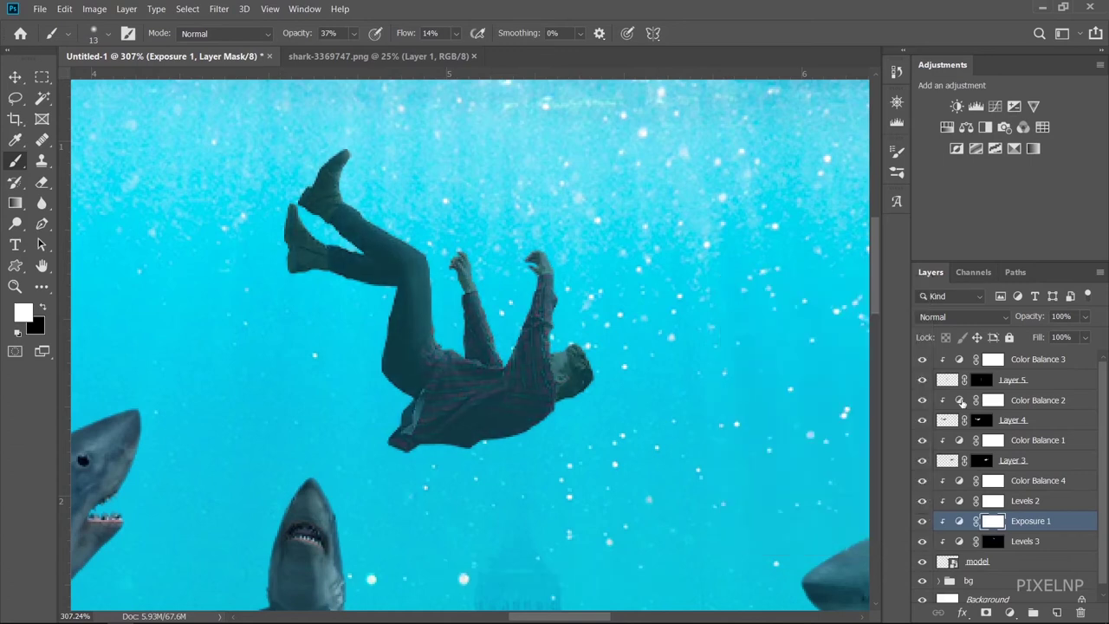
key(ctrl+i)
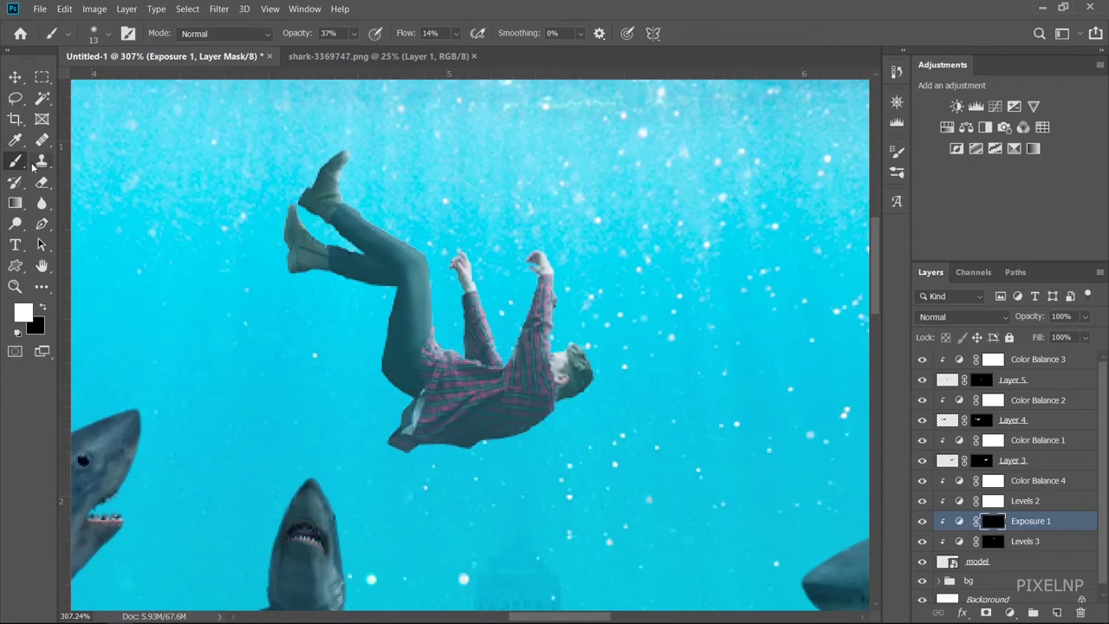
scroll(435, 389, up, 1)
scroll(285, 290, up, 1)
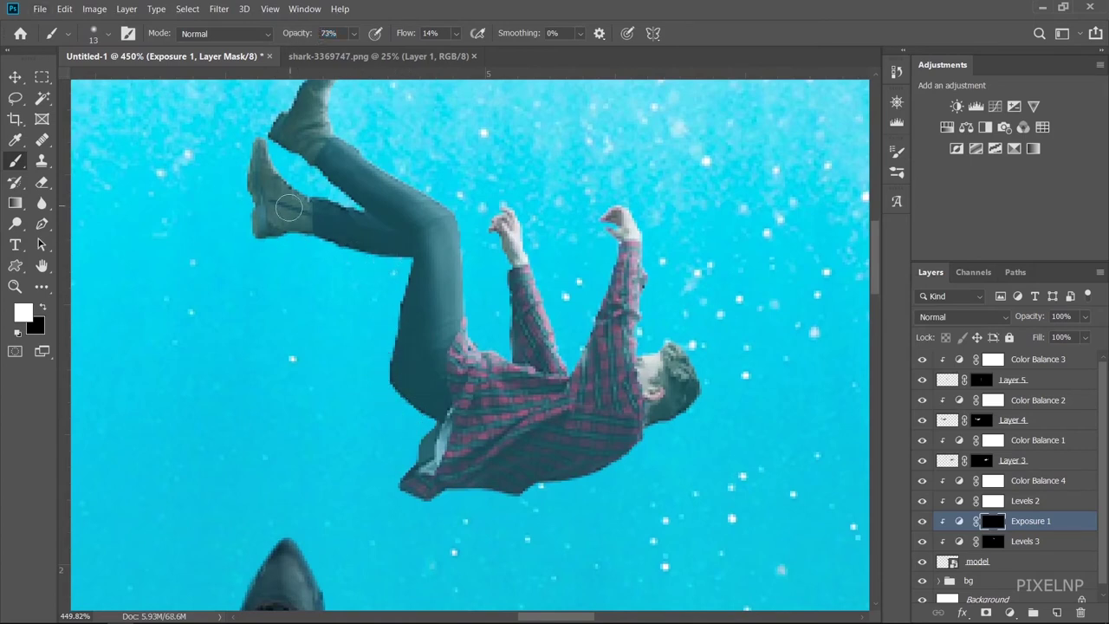
Paint shadow under the legs and shirt, then set brush size 24 and opacity 33%
drag(289, 208, 585, 463)
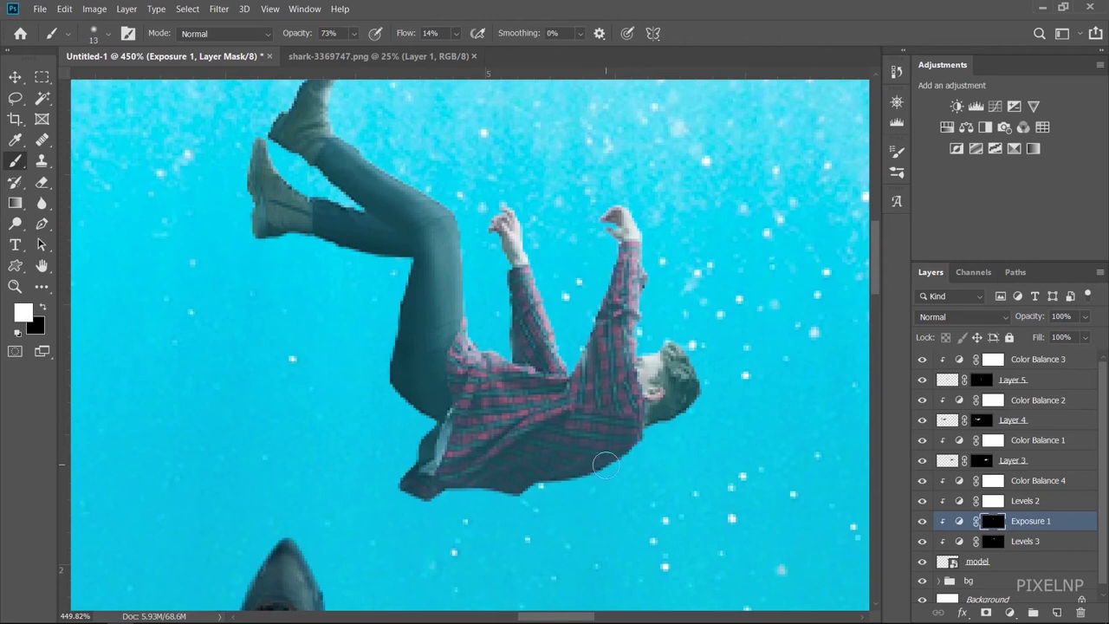
key(bracketright)
key(bracketright)
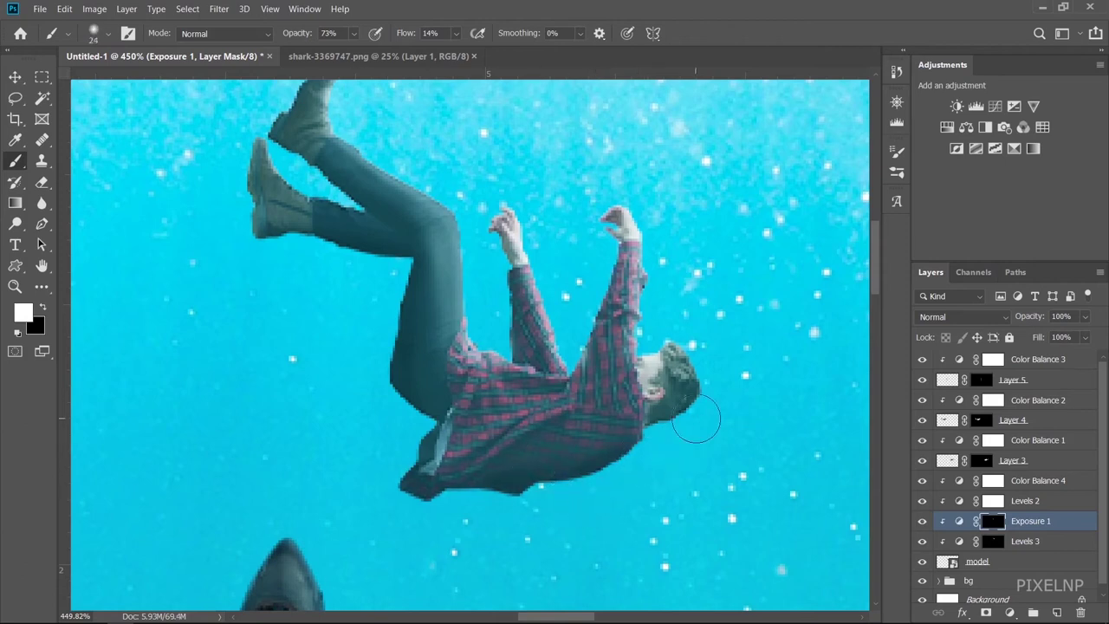
scroll(697, 416, down, 3)
scroll(698, 416, up, 2)
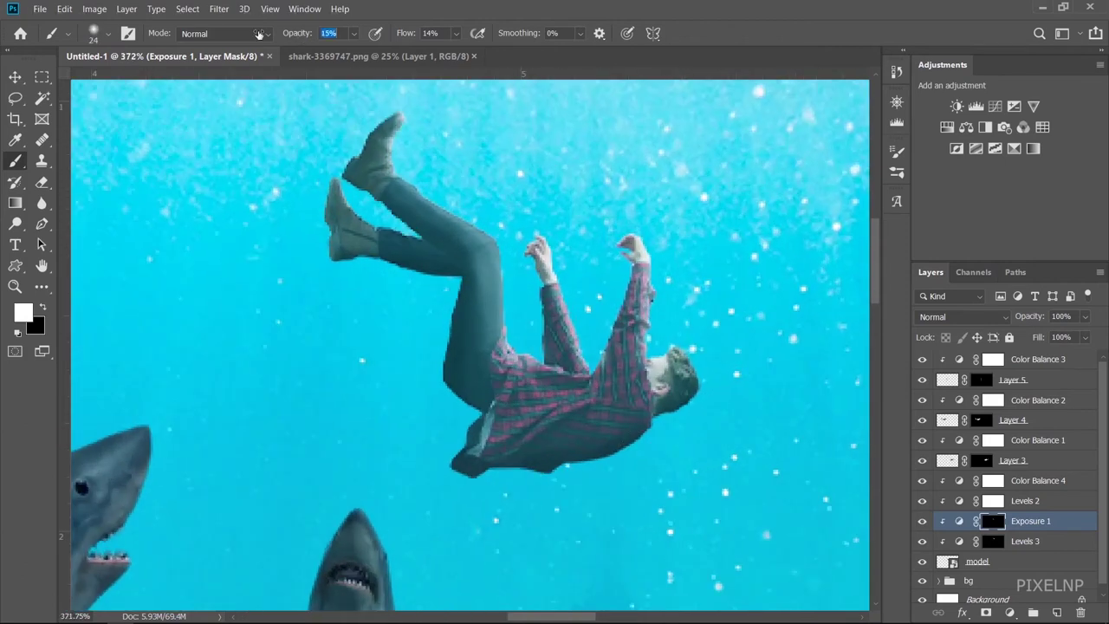
drag(259, 33, 390, 38)
text(33)
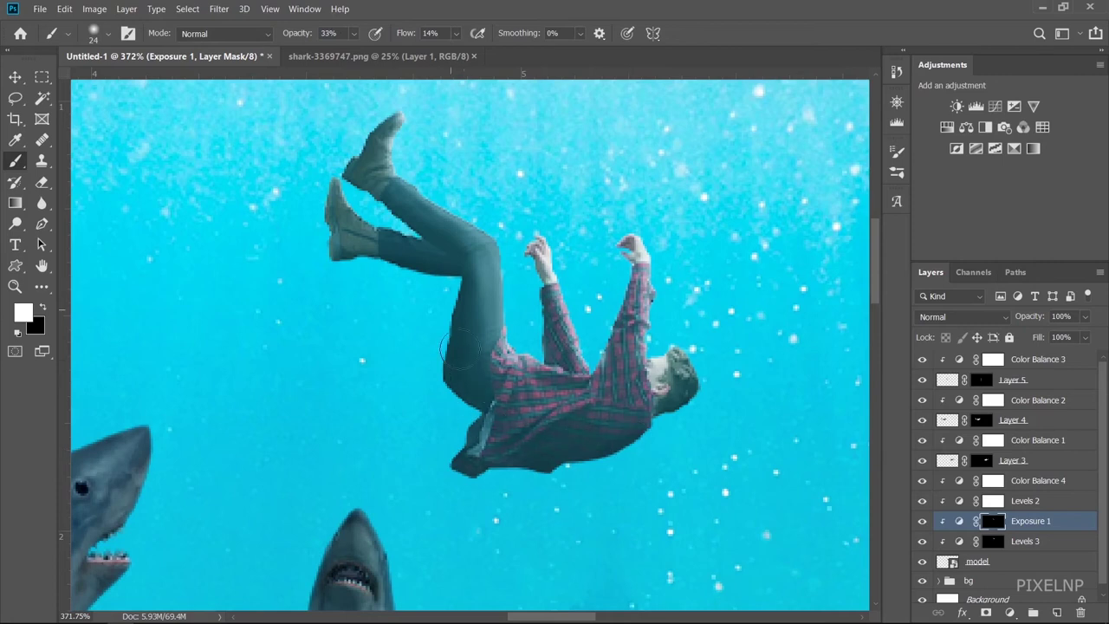
scroll(441, 346, down, 7)
scroll(578, 406, down, 4)
scroll(578, 406, up, 3)
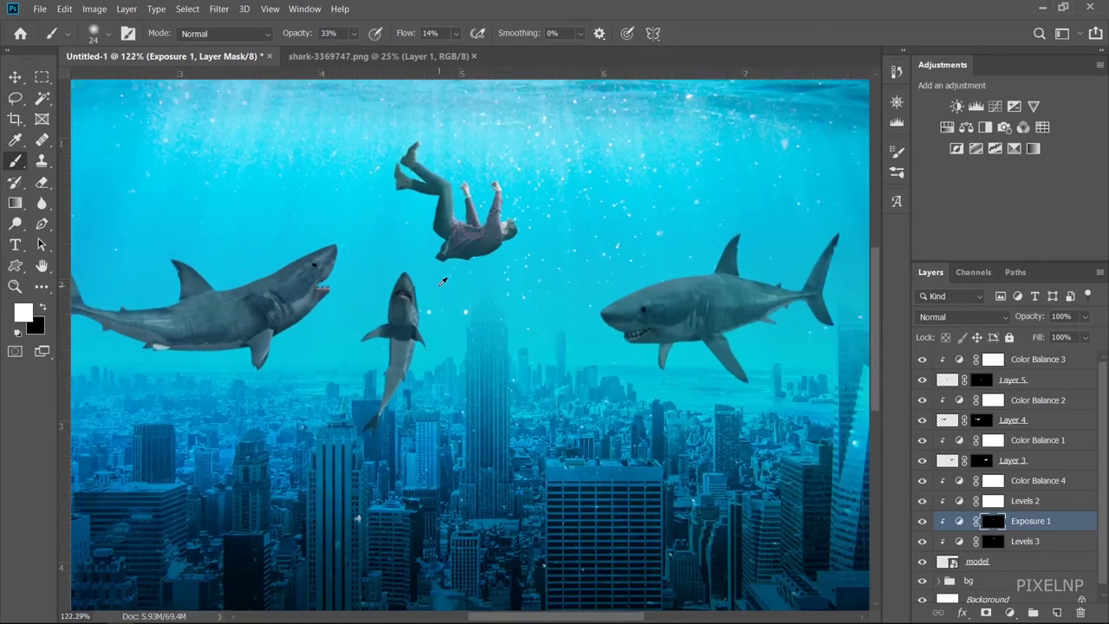
scroll(679, 351, down, 1)
scroll(679, 351, up, 3)
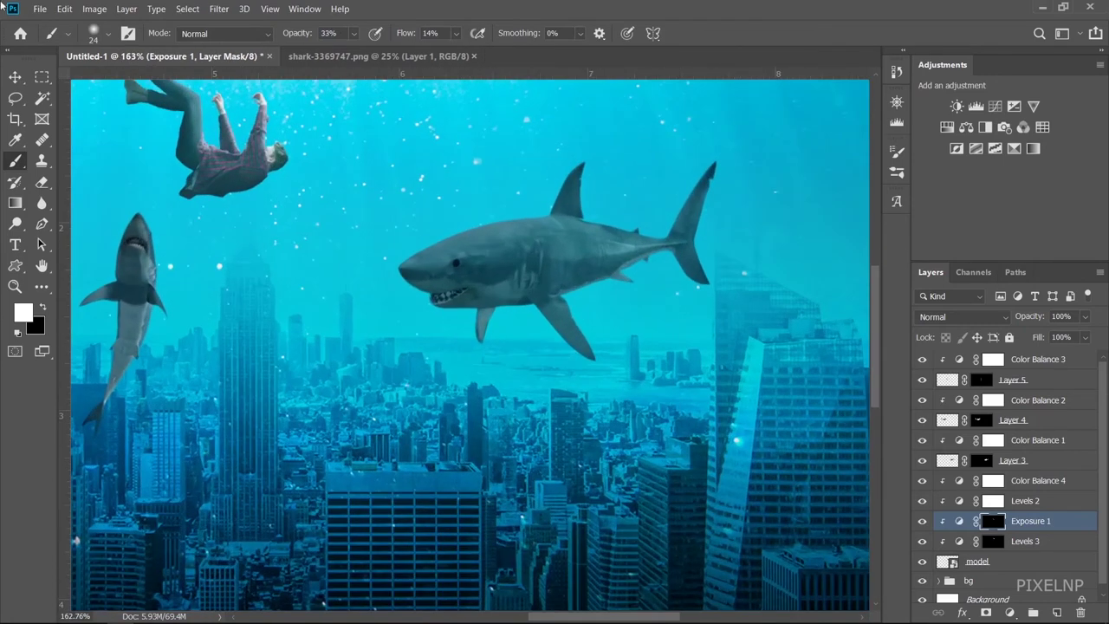
Add a Soft Light Layer 6 filled with 50% gray above the shark's Layer 3
click(16, 78)
click(549, 258)
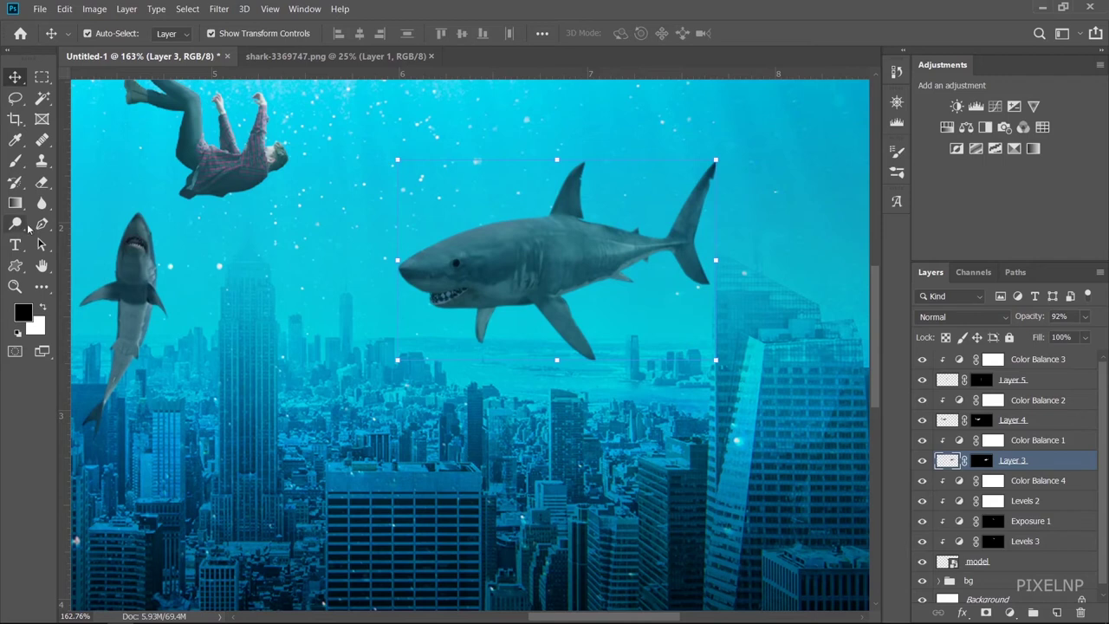
key(ctrl+shift+n)
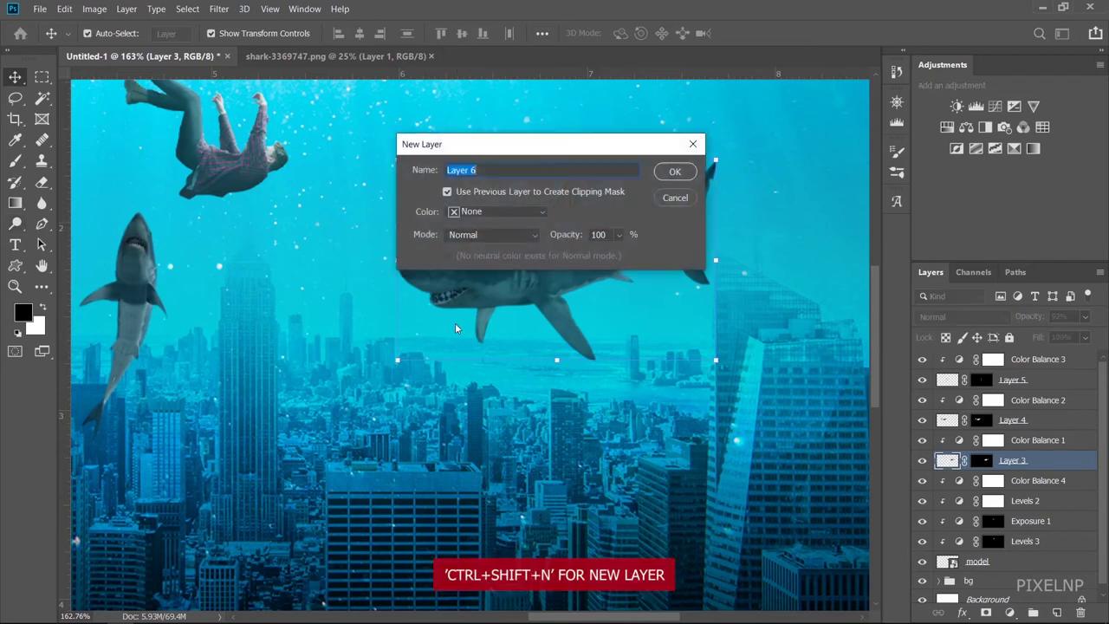
click(527, 235)
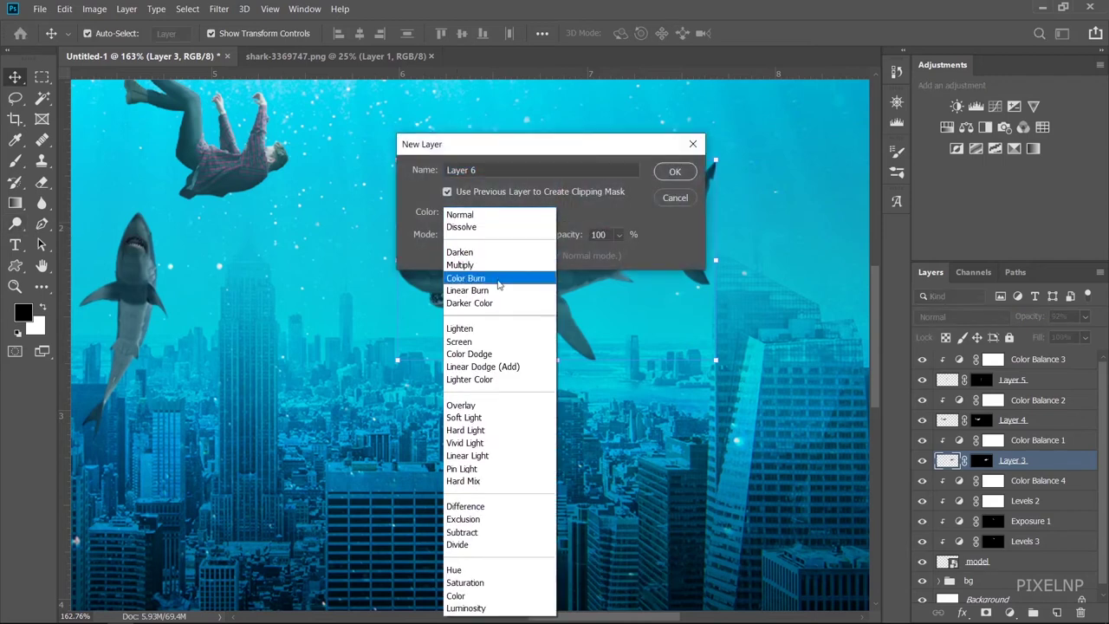
click(495, 420)
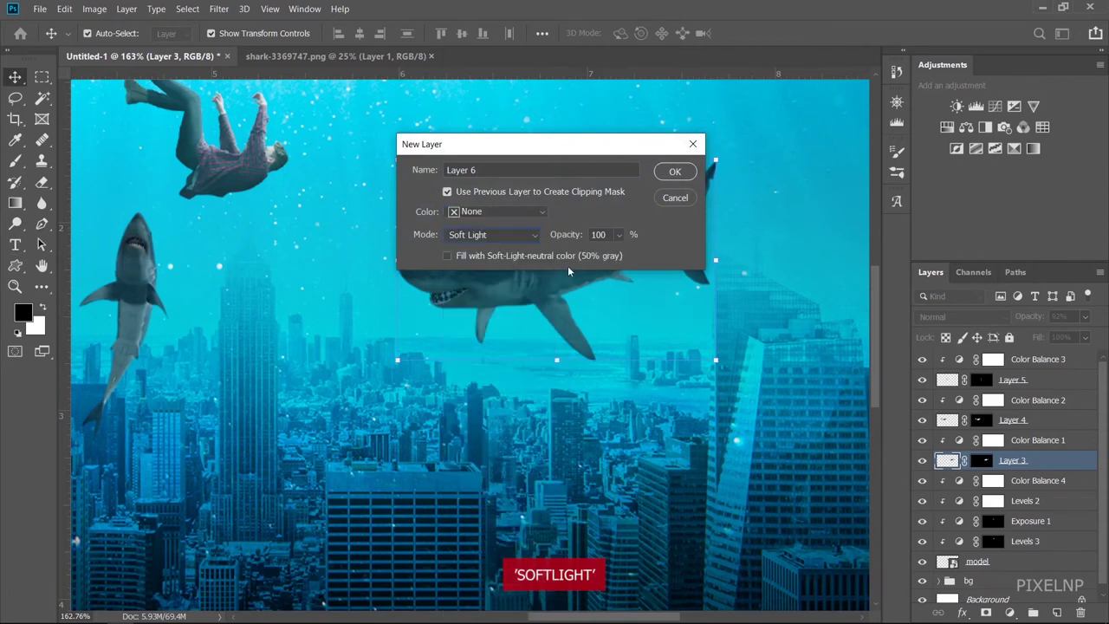
click(563, 258)
click(659, 172)
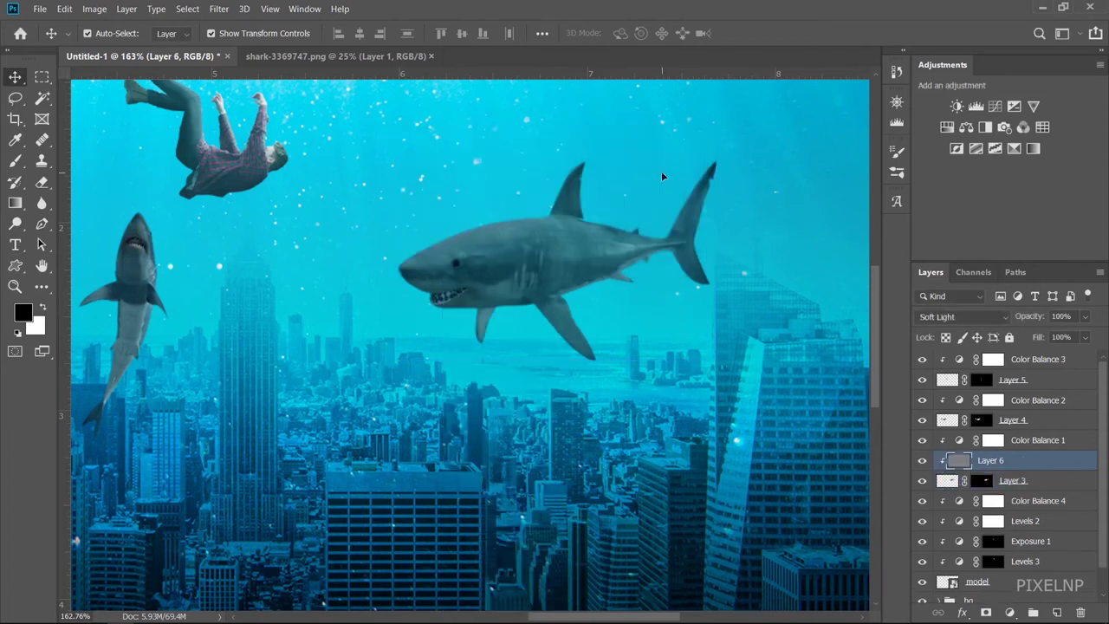
Set up the Dodge tool with a 40 px brush and 46% exposure
click(15, 223)
scroll(483, 185, up, 1)
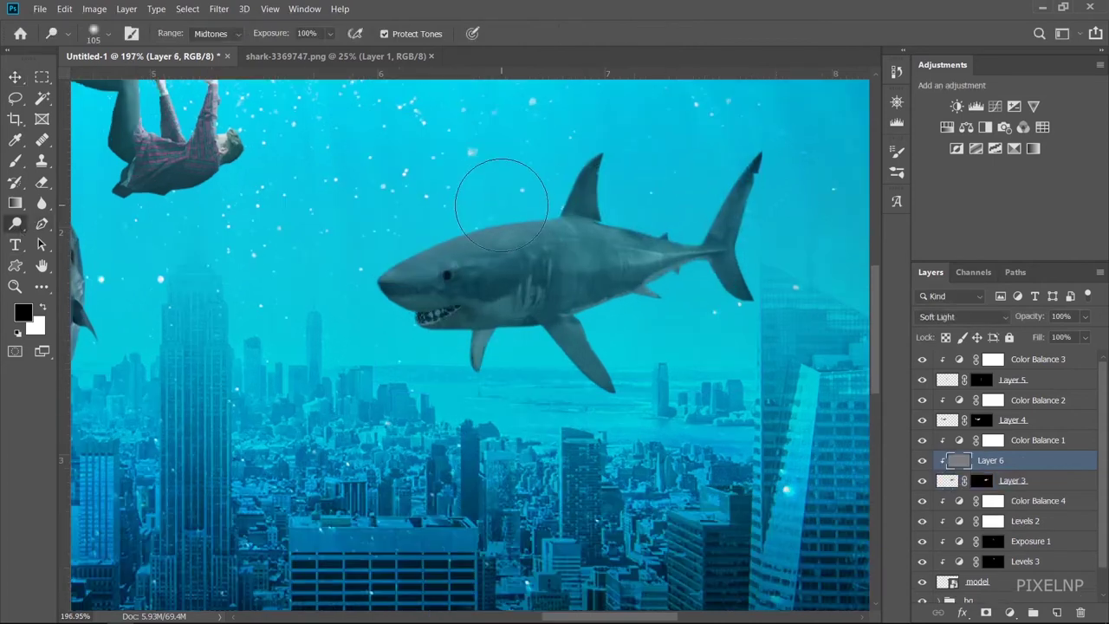
scroll(502, 225, up, 1)
click(490, 243)
drag(490, 242, 449, 238)
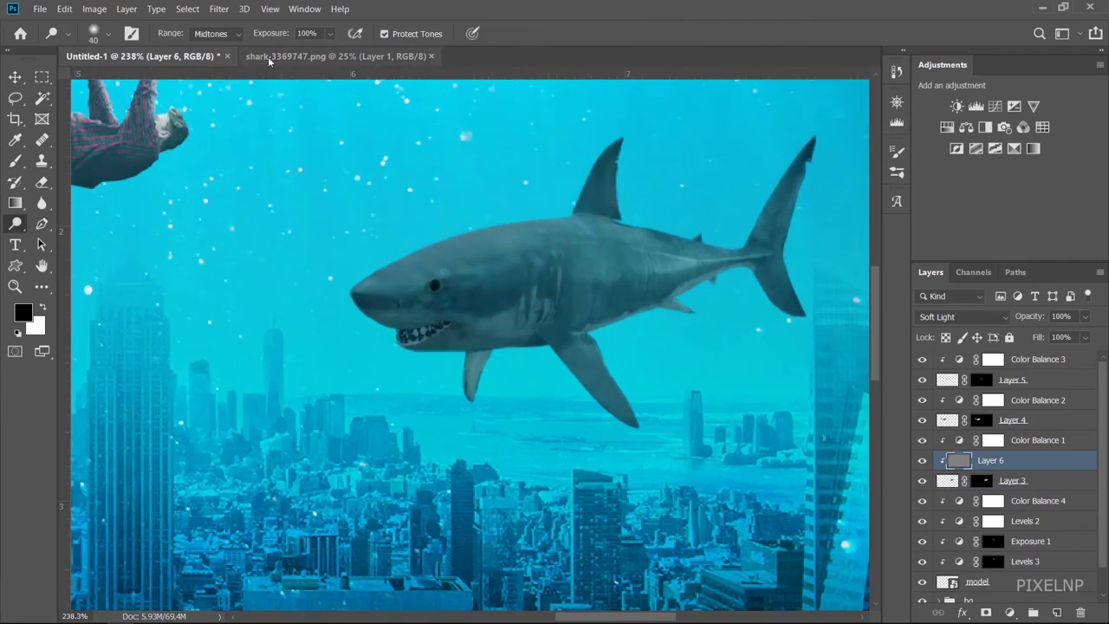
key(0)
key(1)
key(4)
key(6)
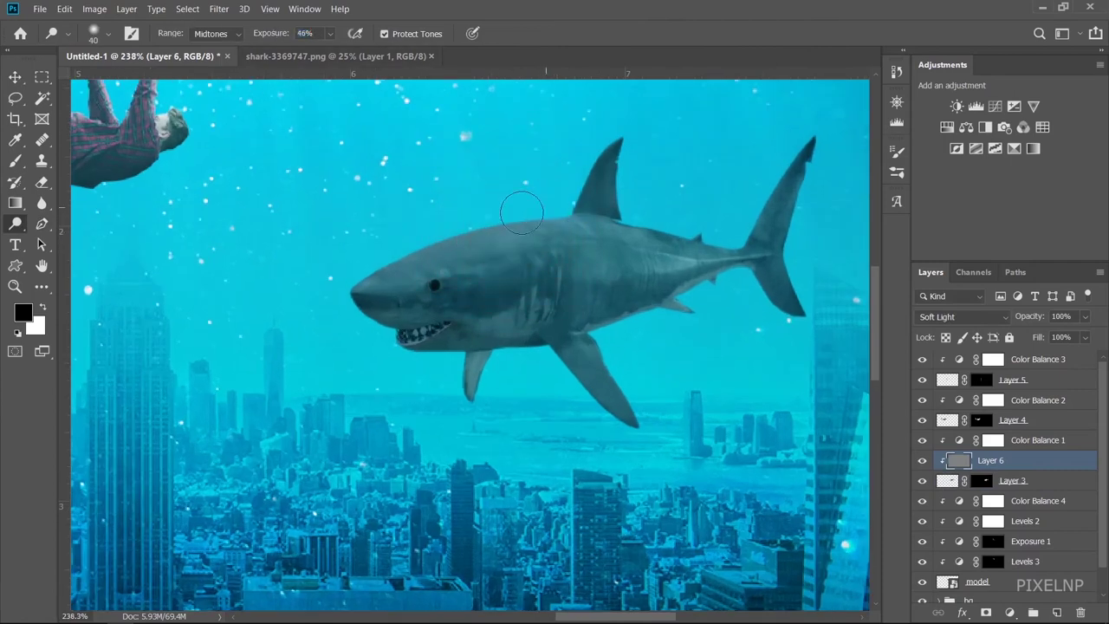
Dodge the top of the shark's snout and its back toward the tail fin
drag(459, 227, 368, 279)
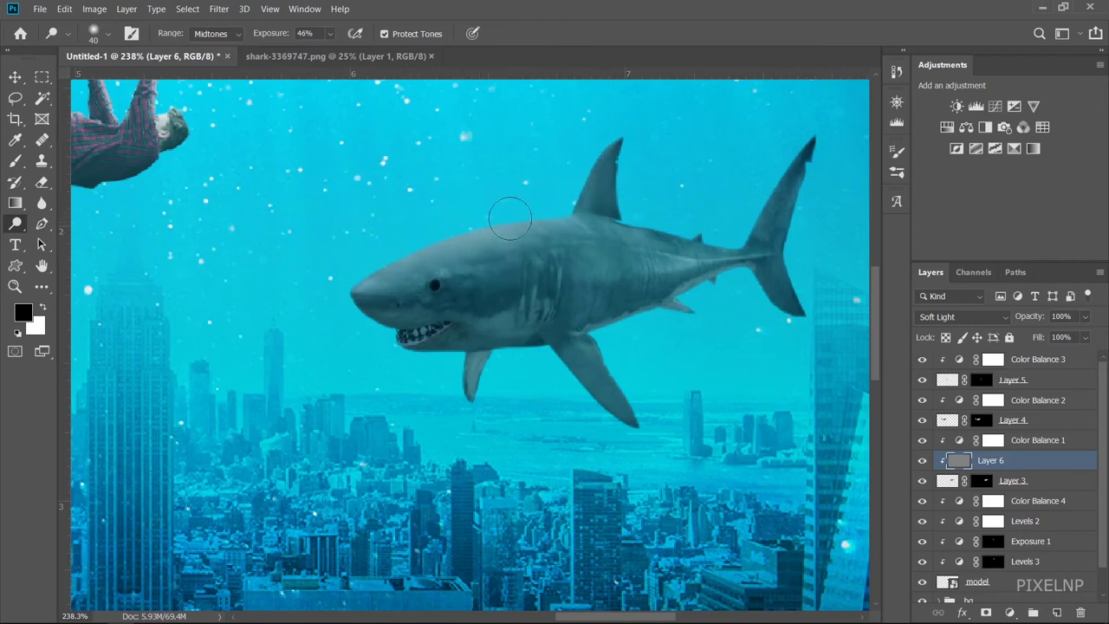
drag(776, 162, 794, 141)
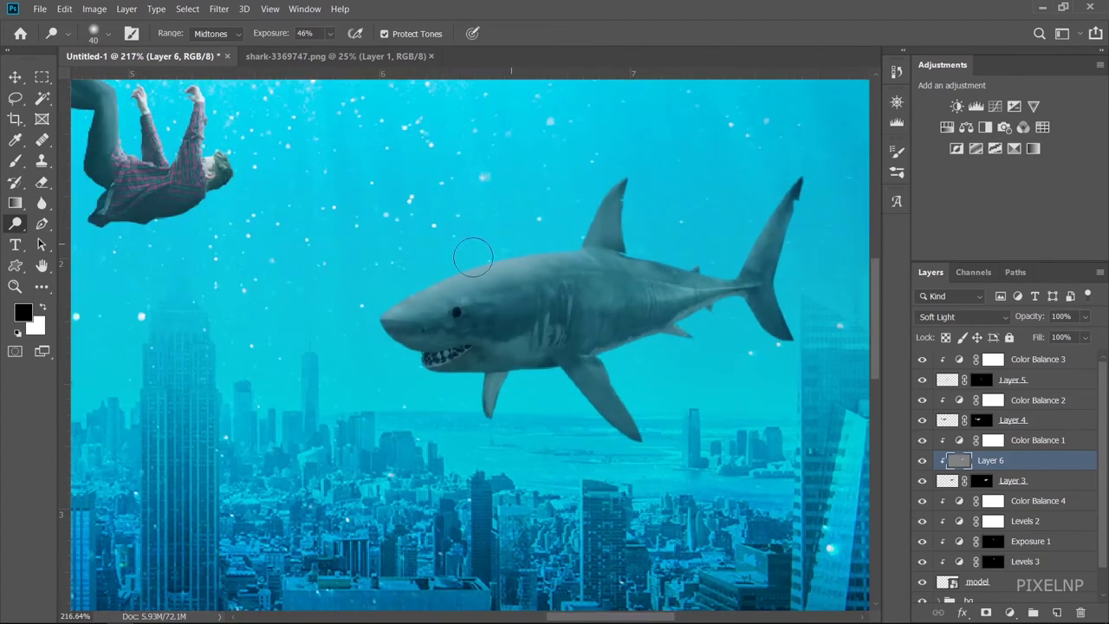
scroll(470, 322, down, 2)
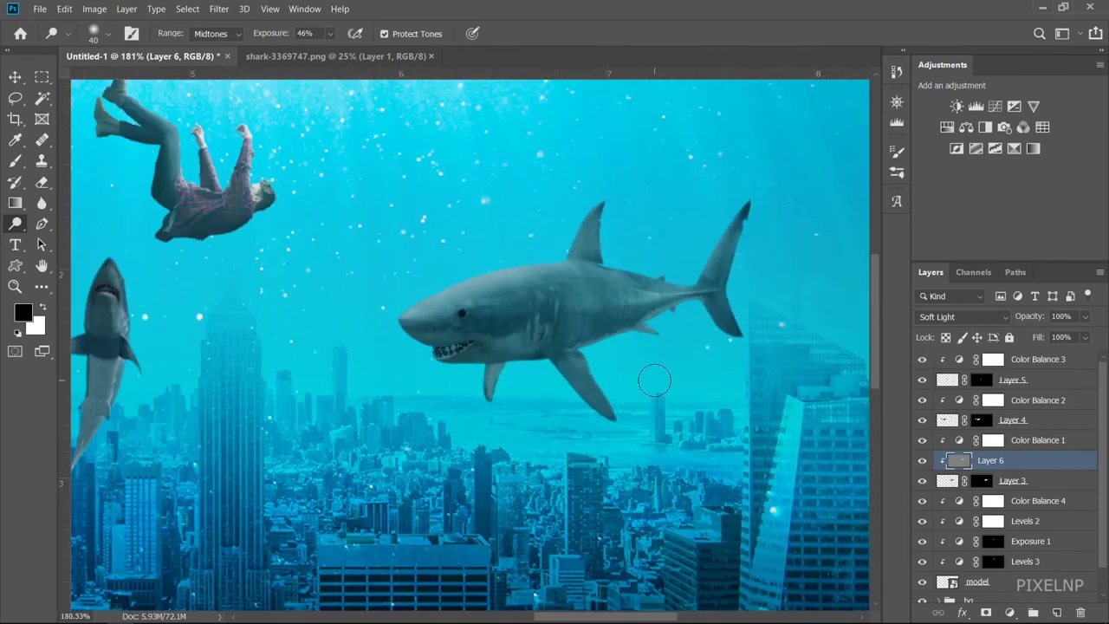
Switch to the Burn tool at 16% exposure and 60 px, comparing shading on and off
right_click(15, 224)
click(65, 239)
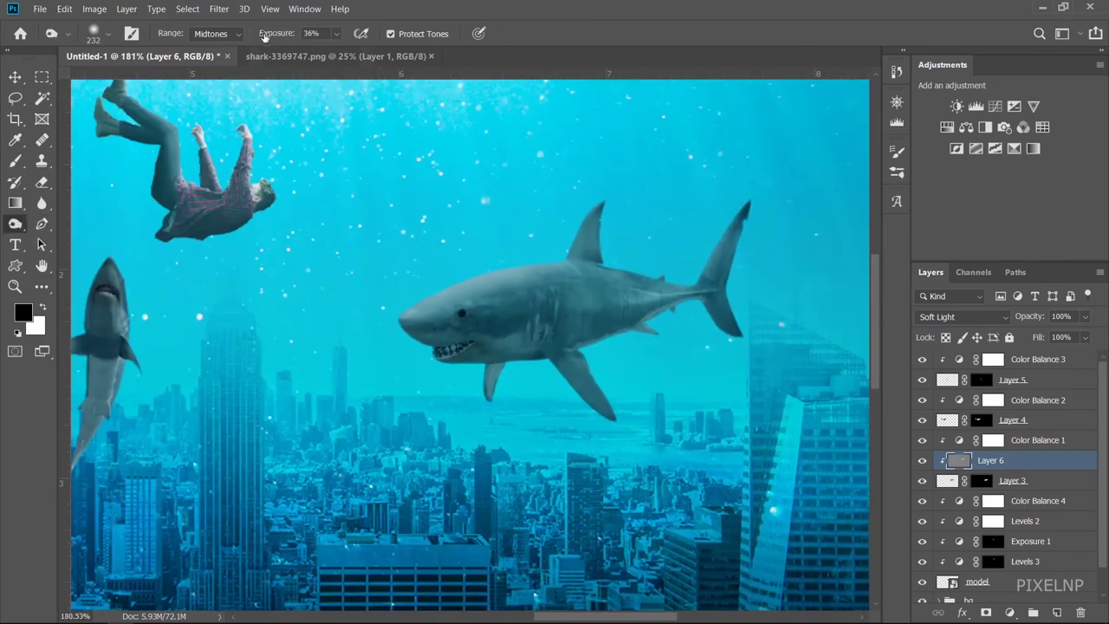
key(1)
key(6)
scroll(483, 259, up, 2)
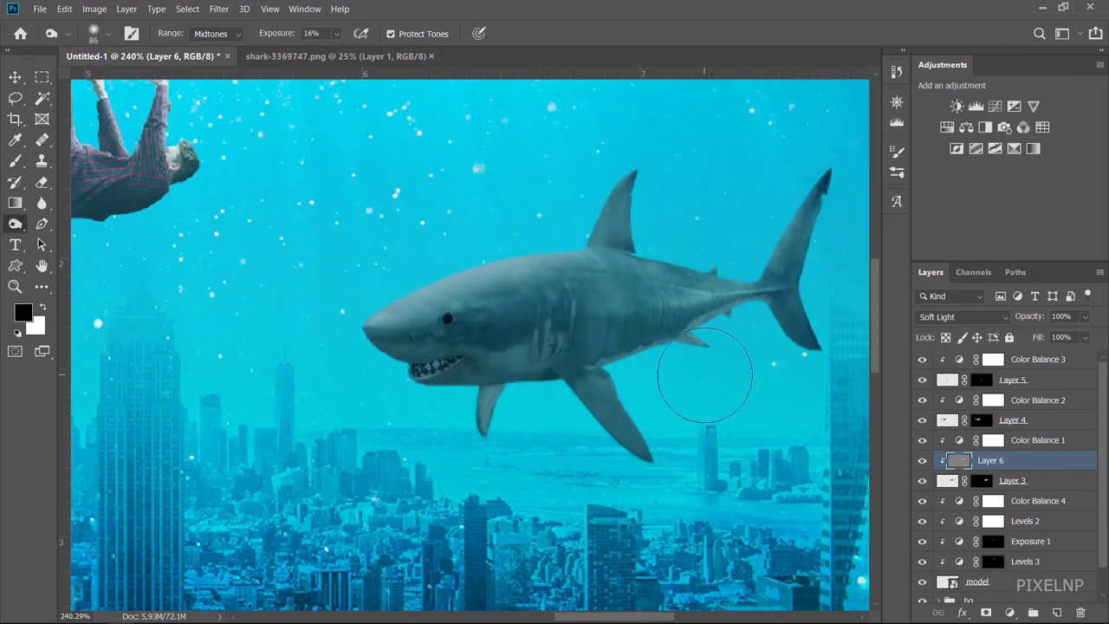
key(bracketleft)
key(bracketleft)
key(bracketleft)
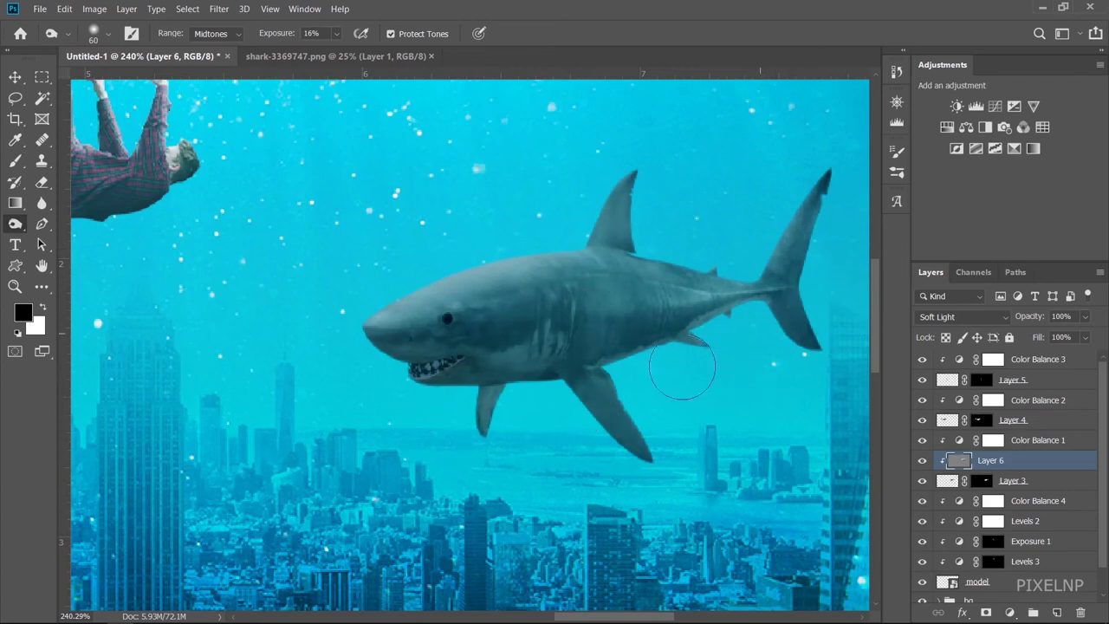
click(922, 460)
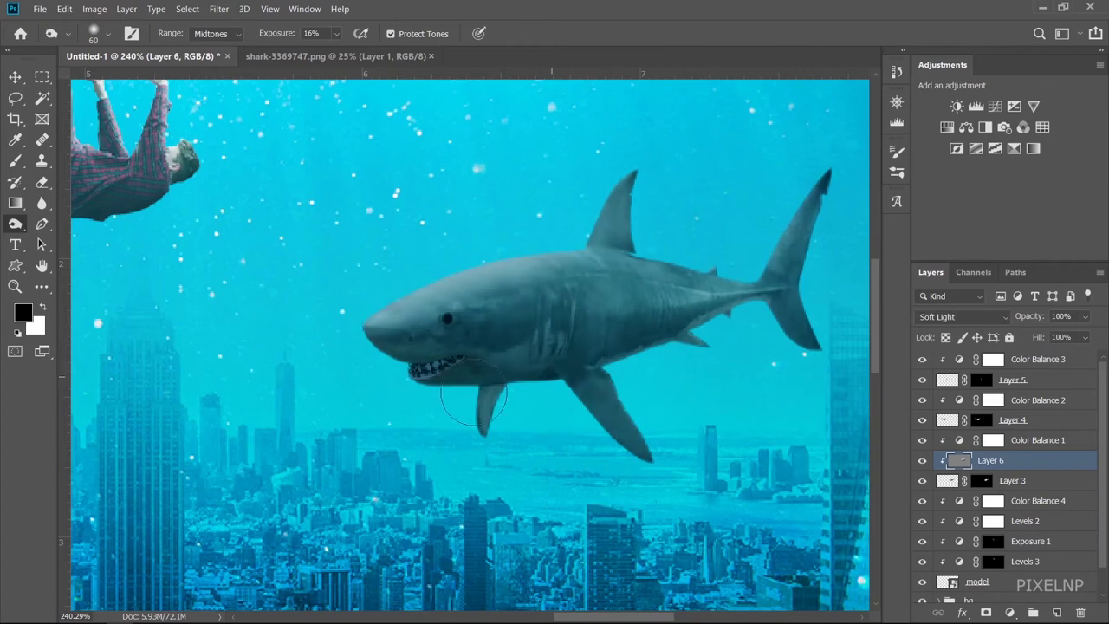
Switch back to the Dodge tool with exposure set to 45%
right_click(15, 223)
click(73, 223)
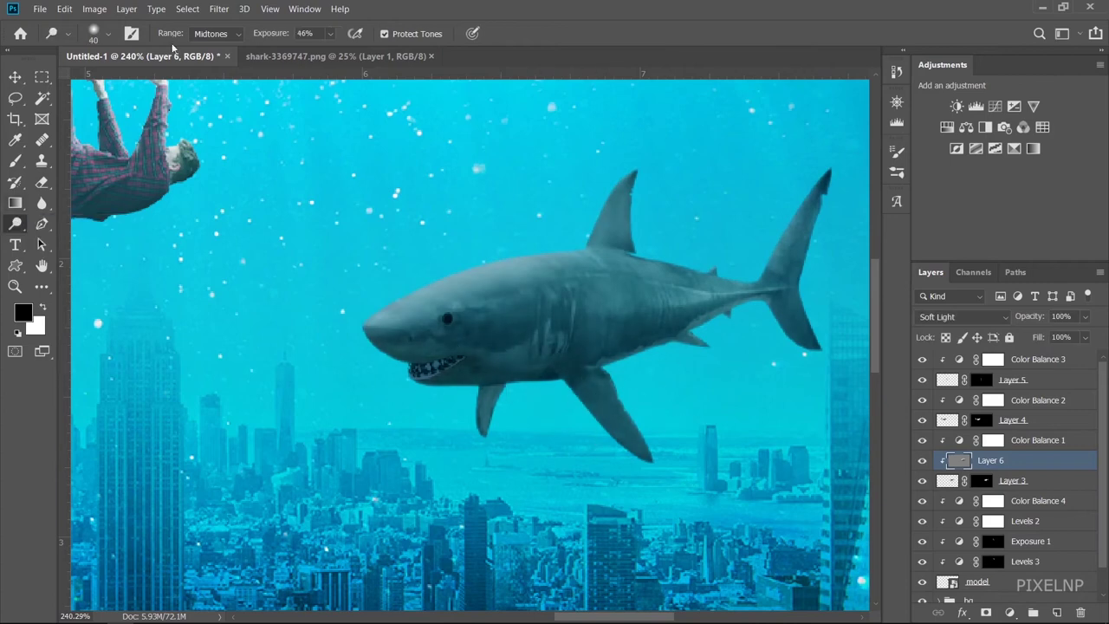
drag(273, 37, 268, 37)
scroll(745, 218, down, 8)
scroll(693, 260, up, 3)
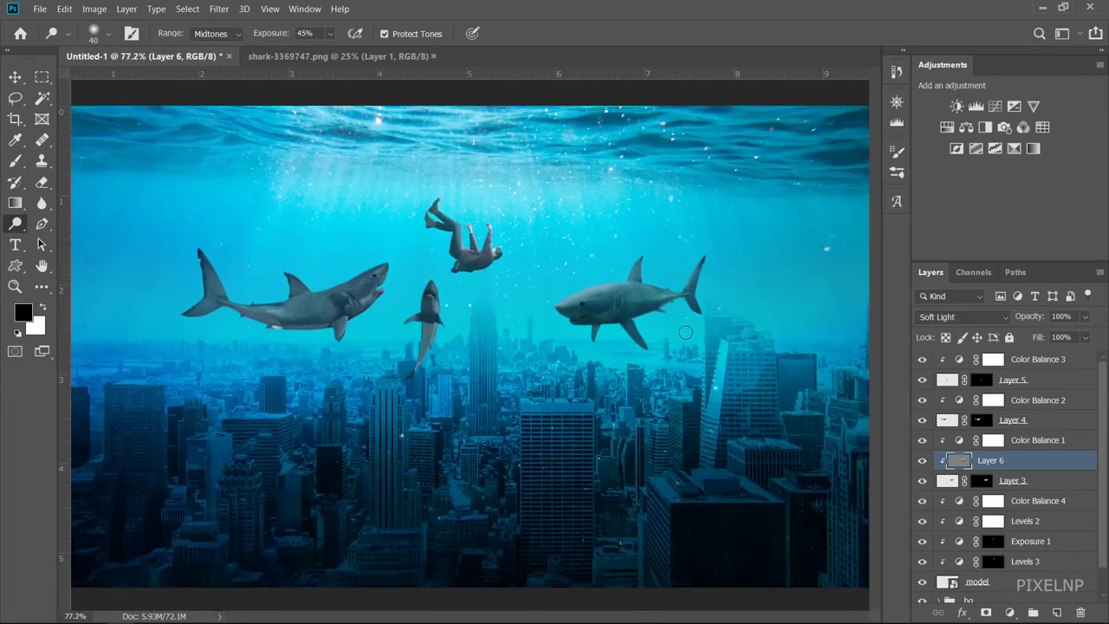
scroll(673, 304, up, 4)
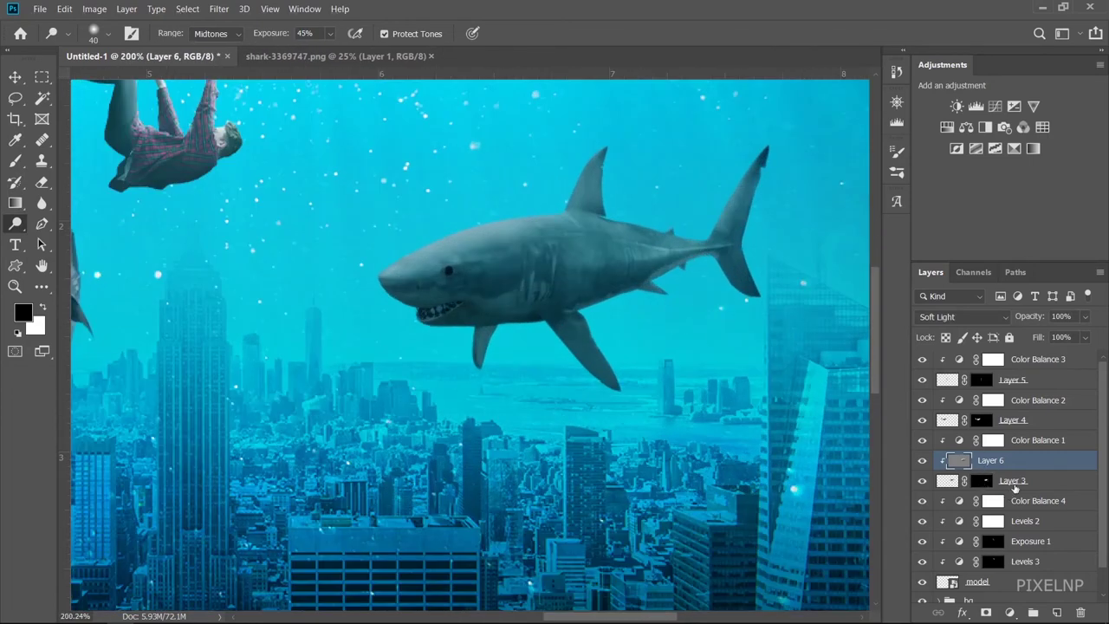
Convert the shark's Layer 3 to a Smart Object, then rasterize it
right_click(1031, 480)
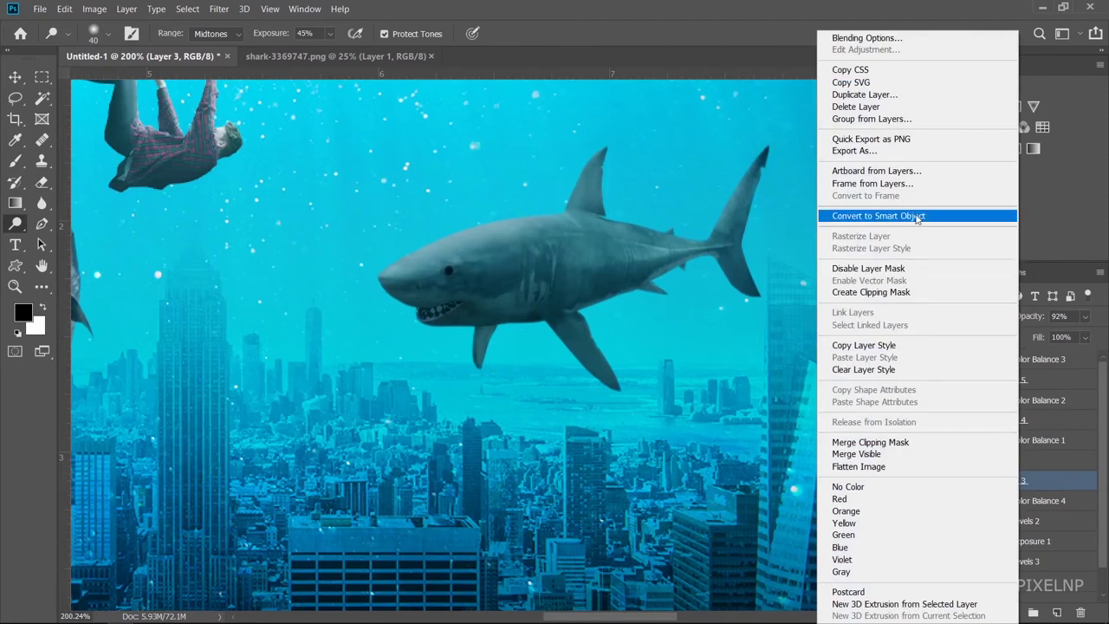
click(884, 215)
right_click(1050, 482)
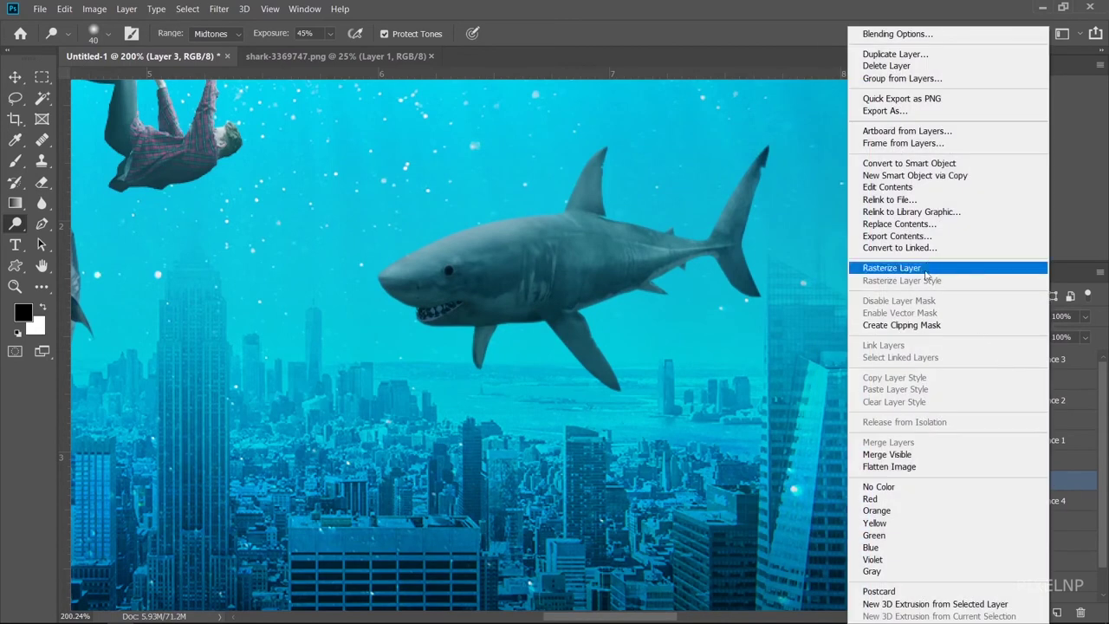
click(890, 272)
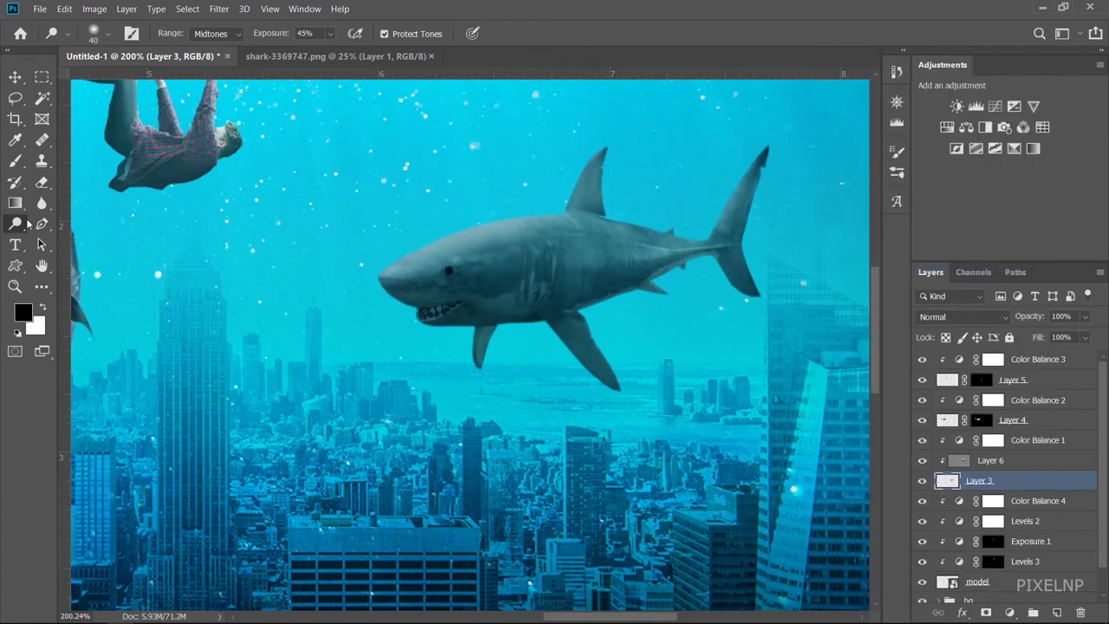
Blur the shark's edges with a 16 px Blur brush at 7% strength
right_click(42, 203)
click(100, 195)
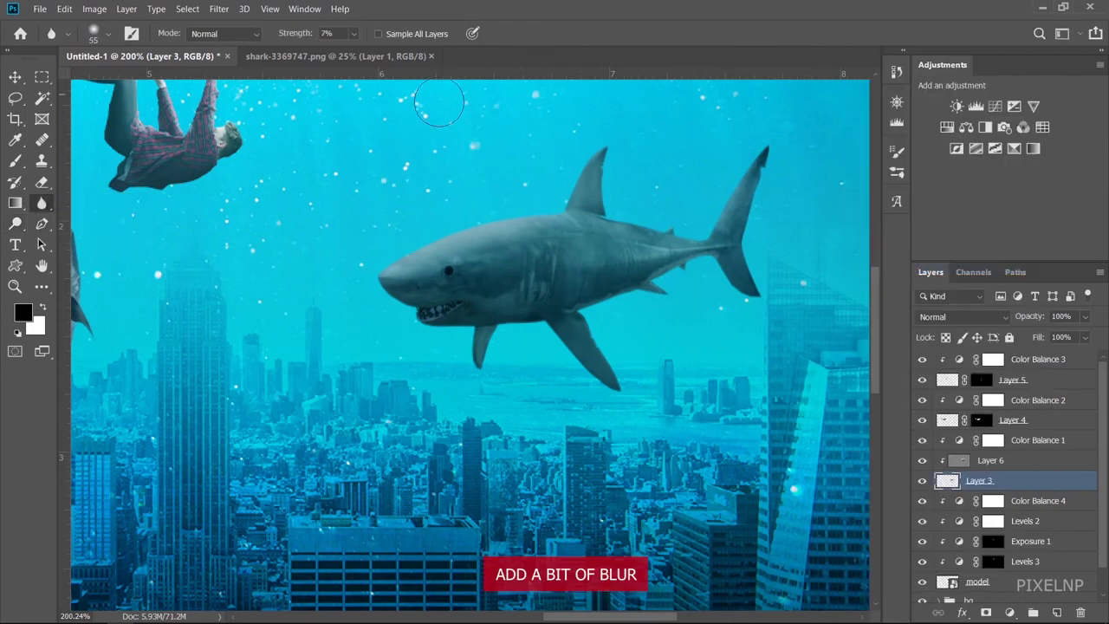
scroll(516, 167, up, 1)
scroll(537, 251, up, 1)
drag(564, 438, 525, 446)
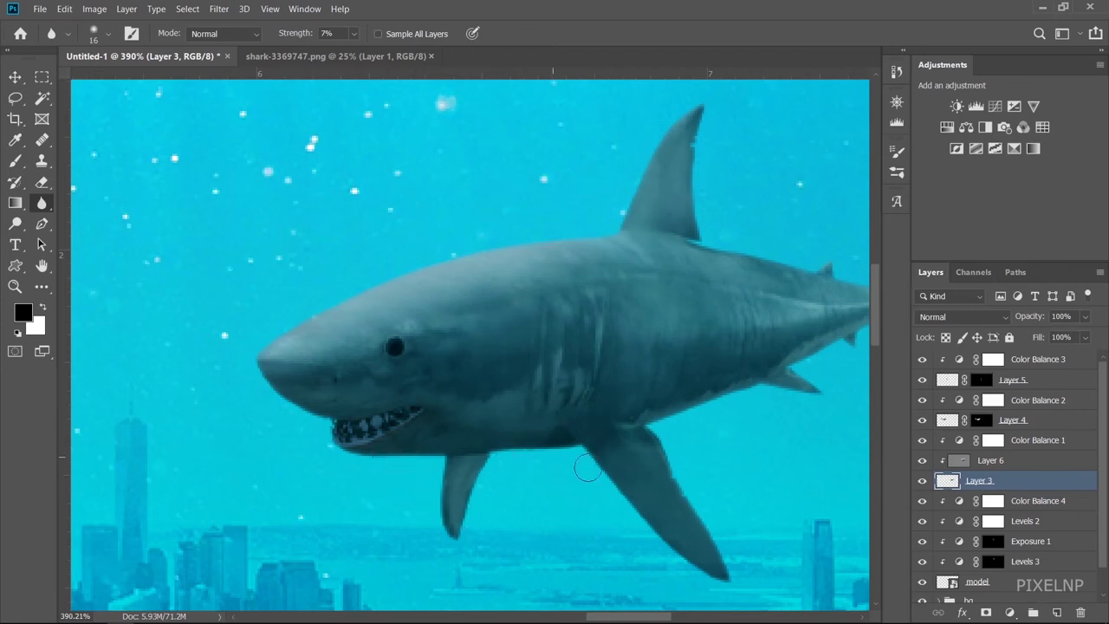
scroll(571, 426, down, 1)
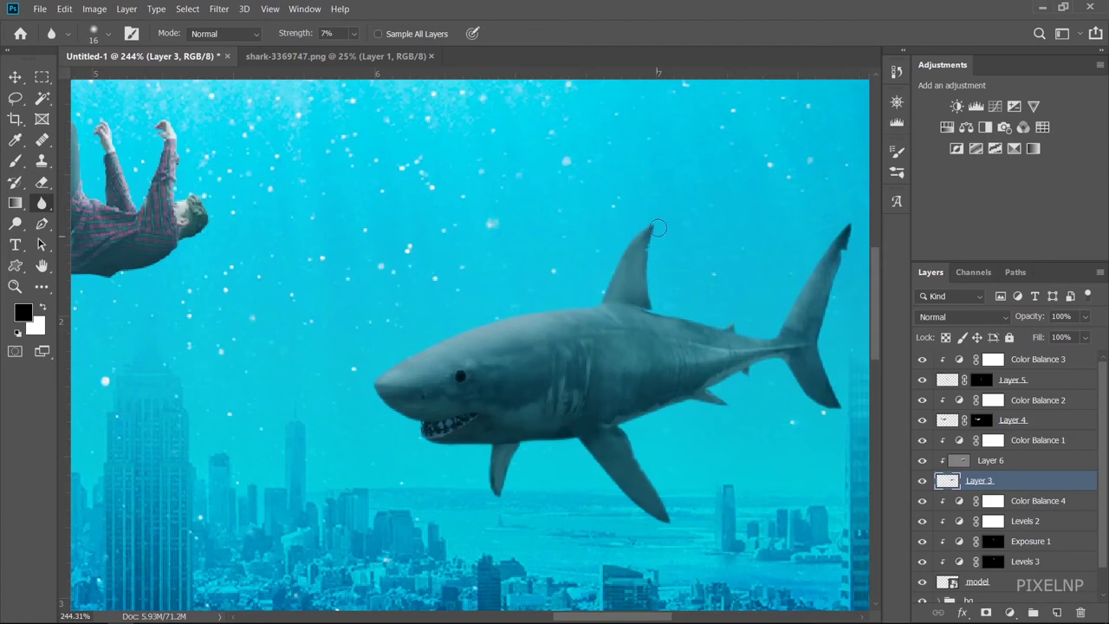
scroll(728, 425, down, 3)
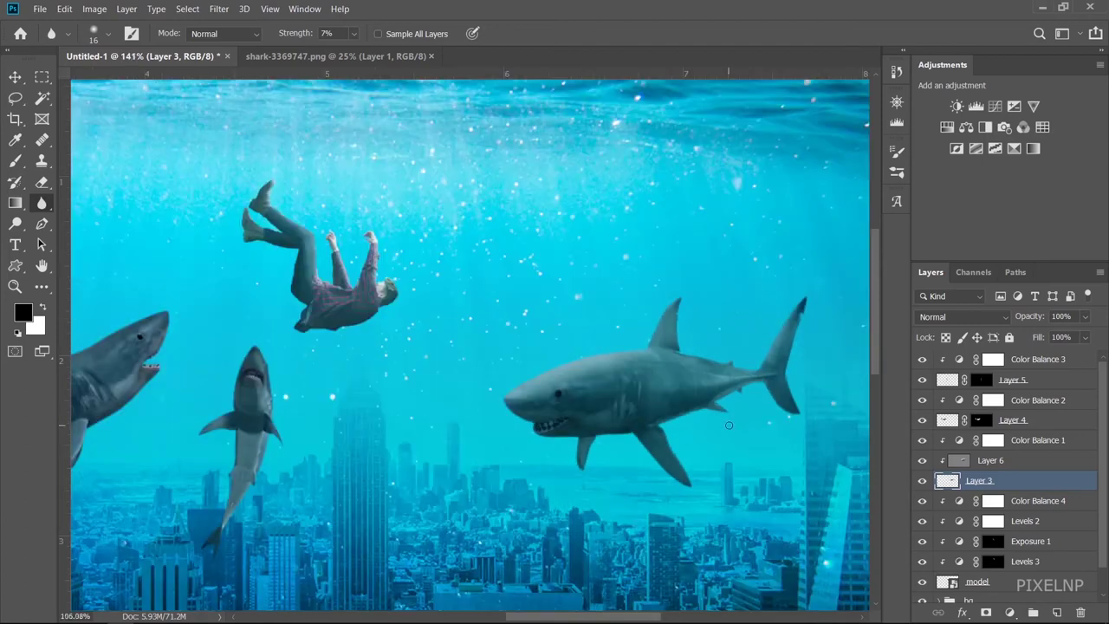
scroll(757, 405, down, 2)
scroll(756, 406, down, 2)
scroll(756, 406, down, 2)
scroll(588, 327, up, 2)
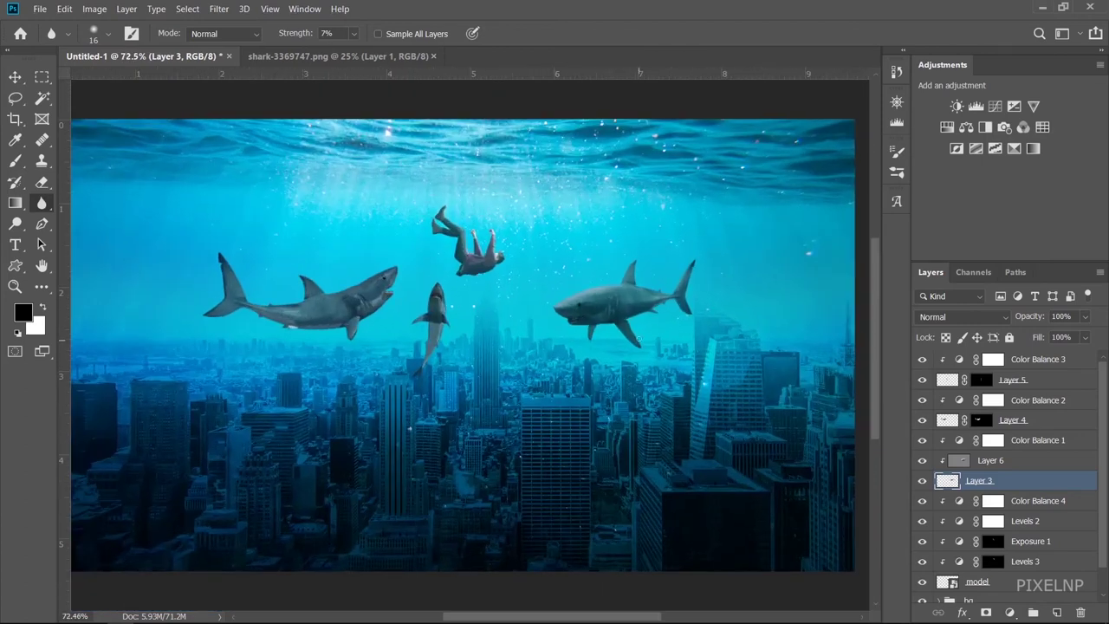
scroll(588, 328, up, 2)
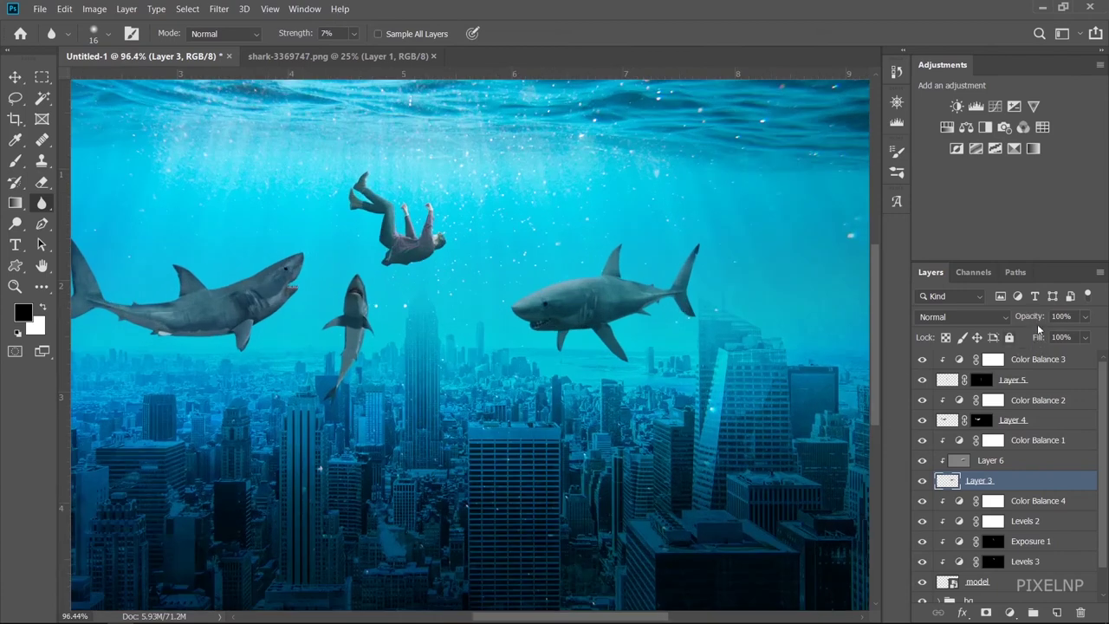
Set Layer 3's opacity to 87%
drag(1038, 323, 1016, 324)
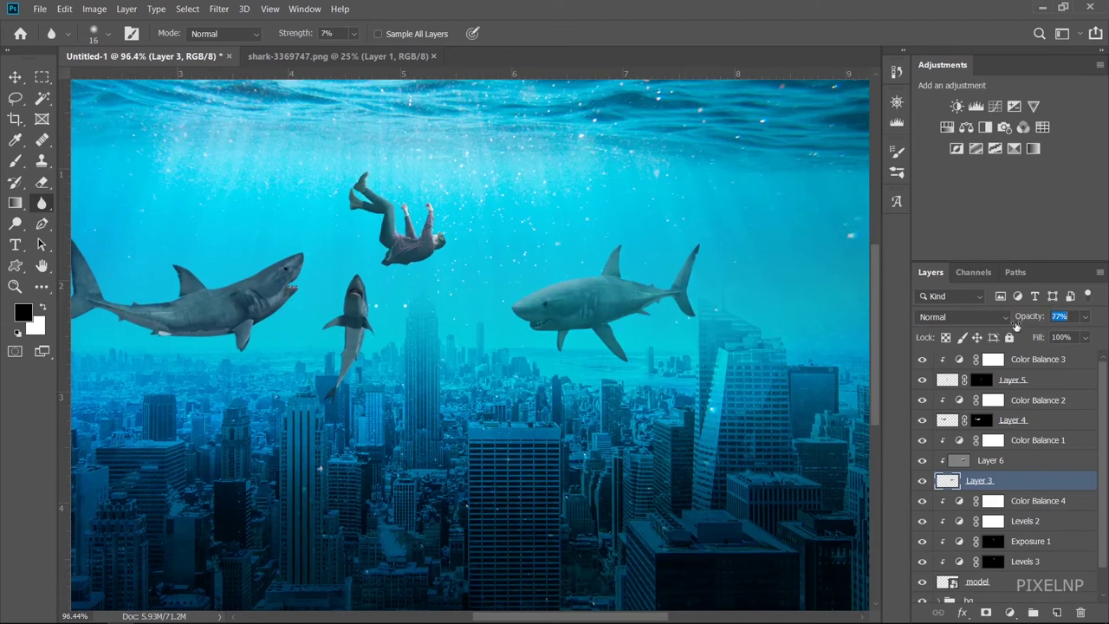
drag(1020, 323, 1025, 329)
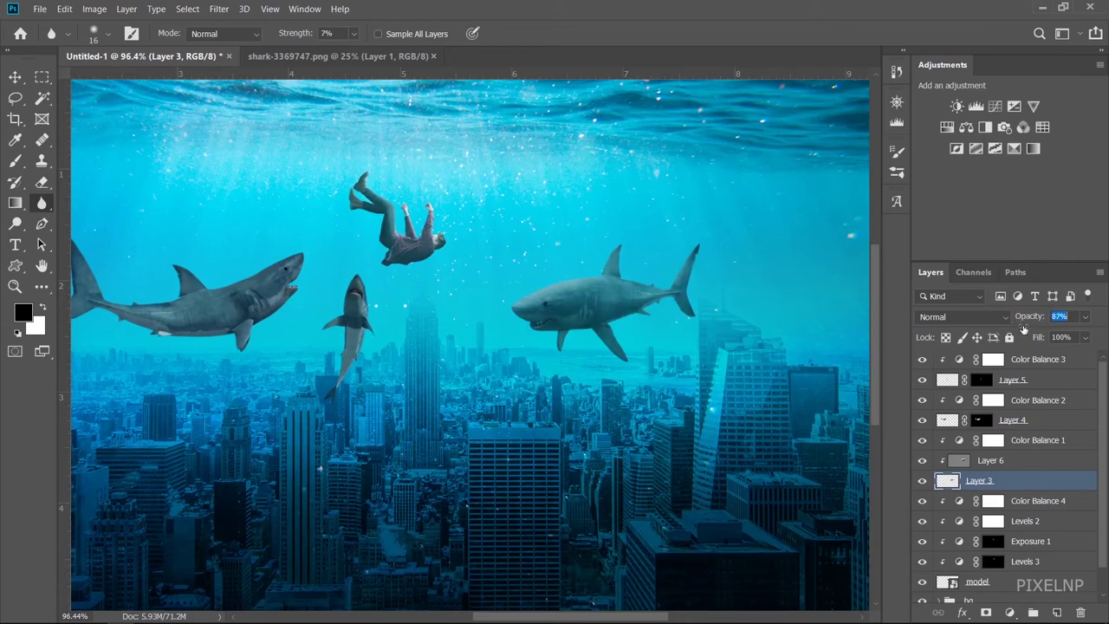
drag(407, 329, 386, 330)
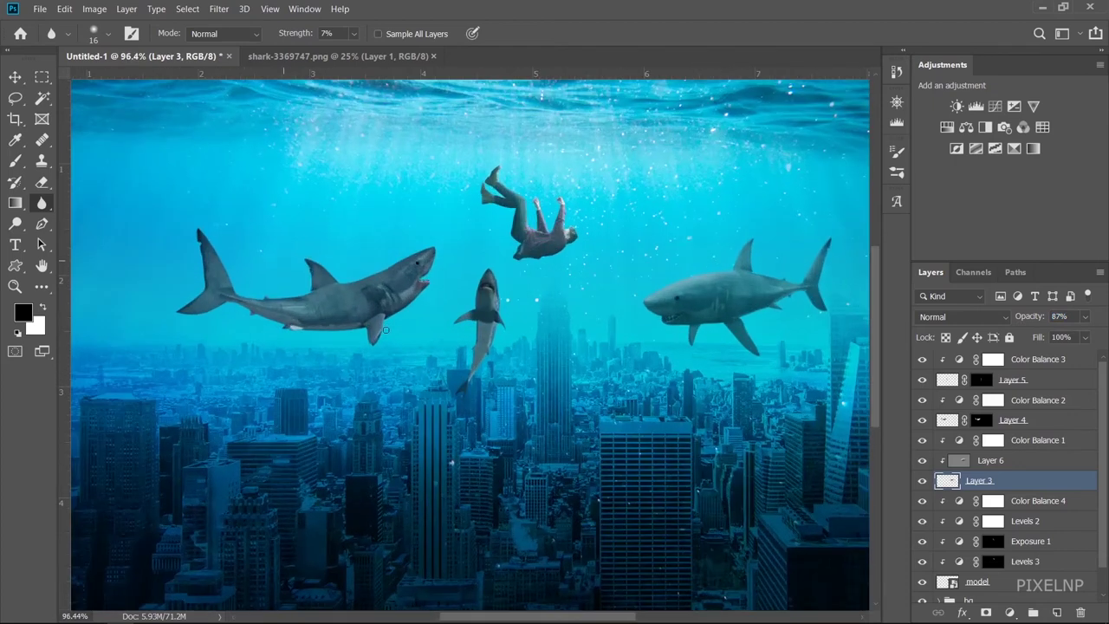
scroll(386, 330, up, 2)
scroll(387, 330, up, 2)
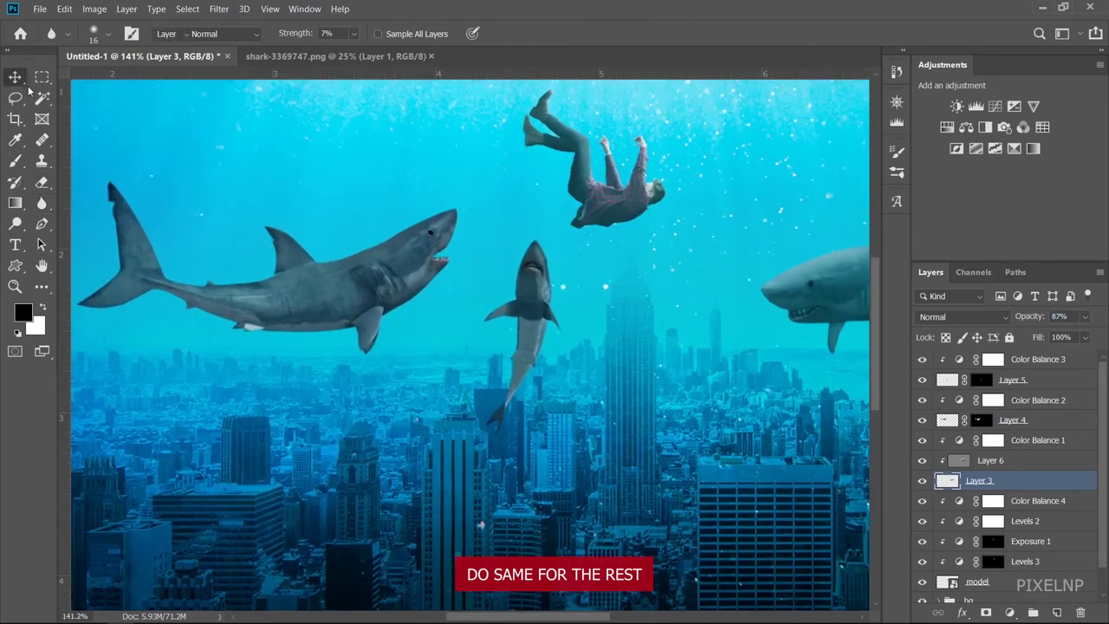
Add a Soft Light Layer 7 clipped to the big left shark's layer
click(14, 76)
click(346, 266)
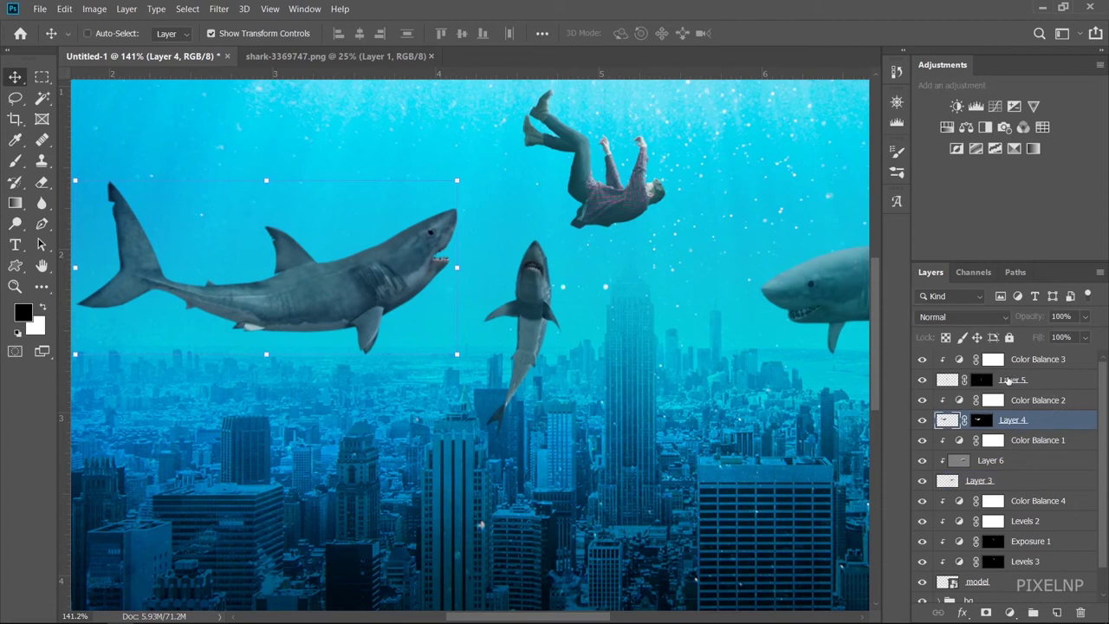
key(ctrl+shift+n)
click(501, 234)
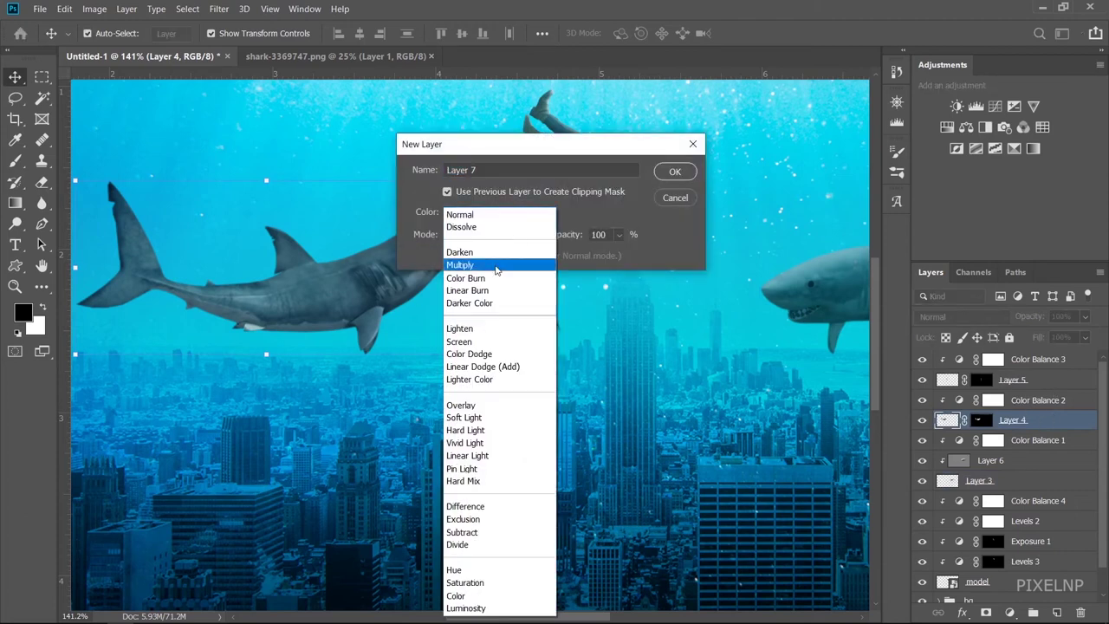
click(520, 422)
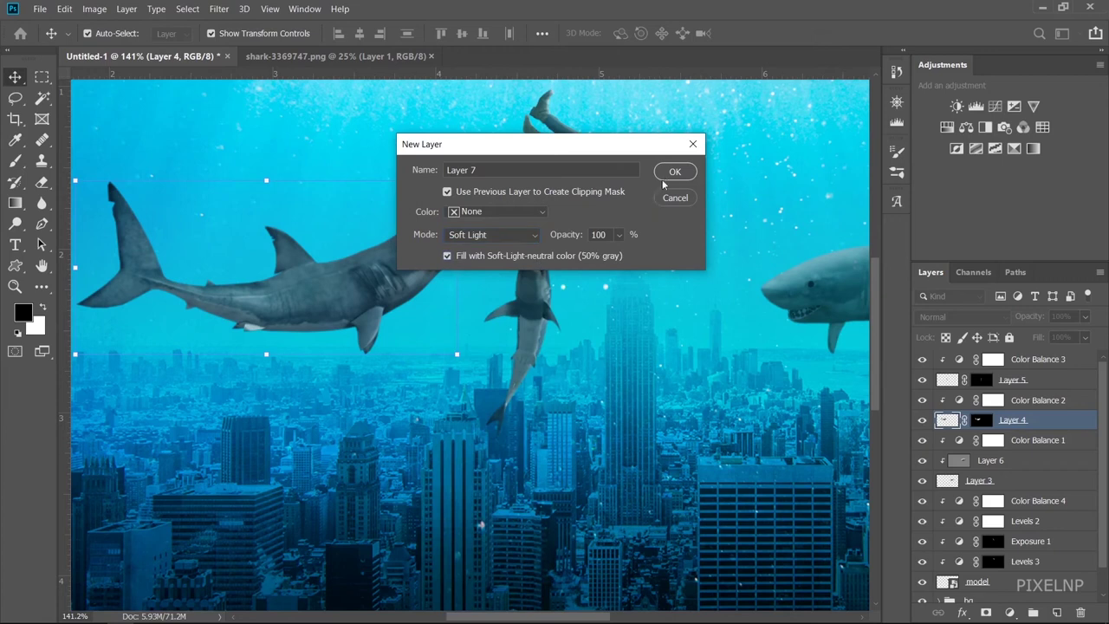
click(674, 172)
Dodge the left shark's back at 50% exposure, then drop exposure to 26%
click(15, 222)
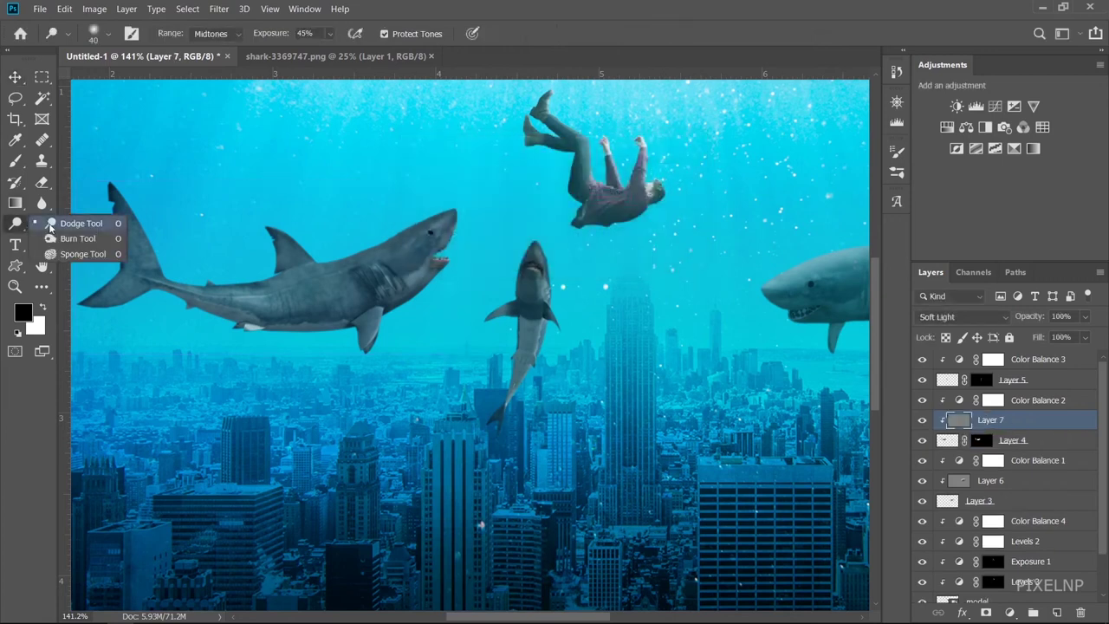
click(81, 223)
scroll(382, 277, up, 2)
key(5)
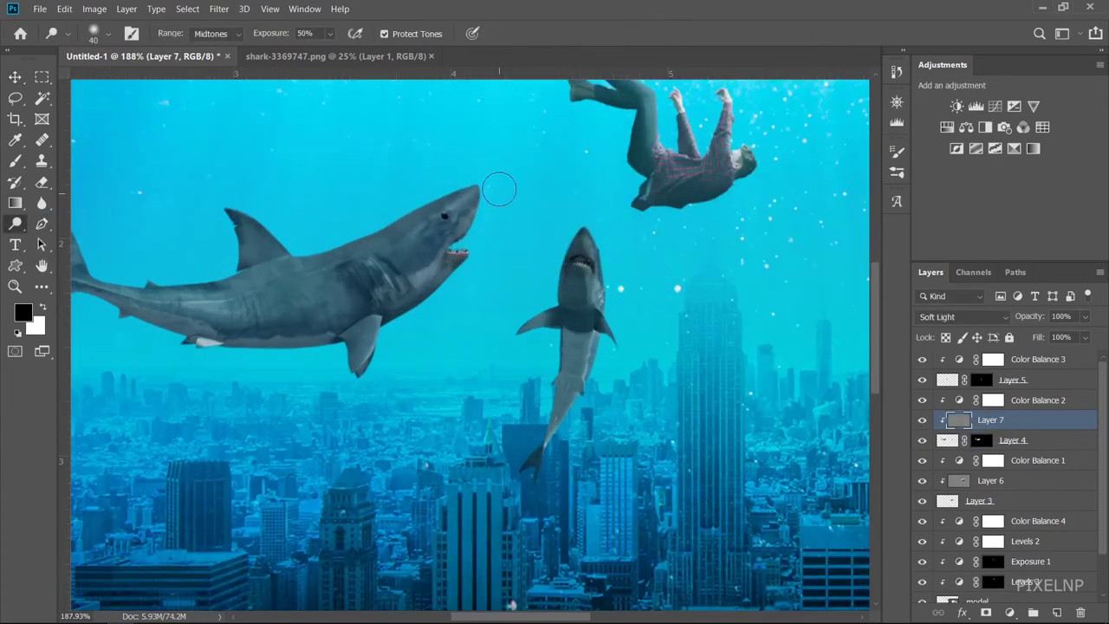
drag(499, 189, 232, 217)
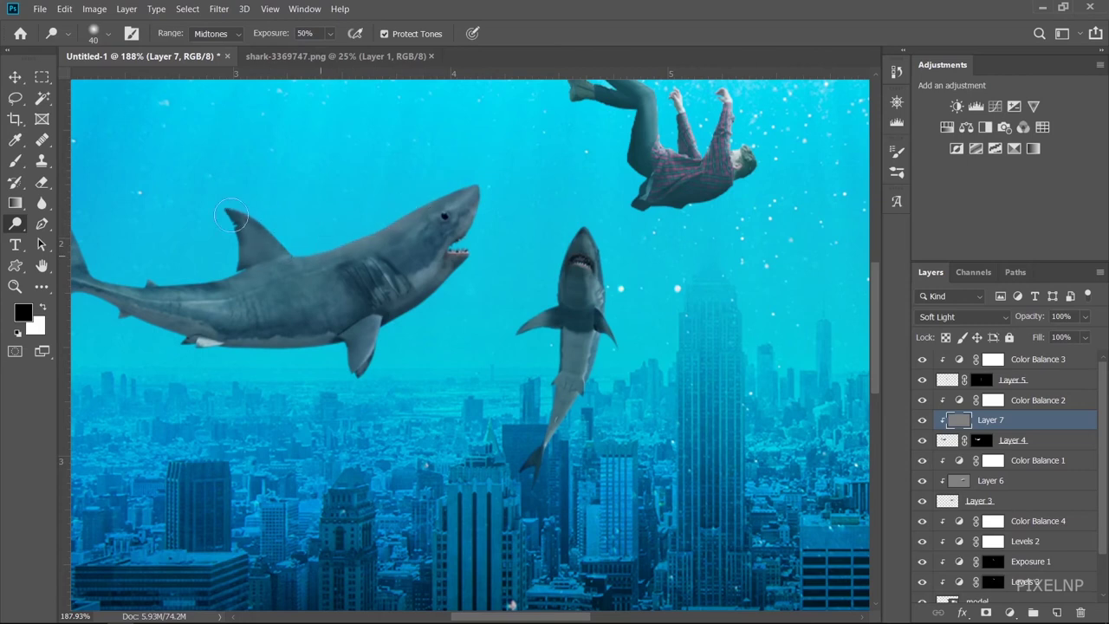
scroll(326, 249, down, 3)
scroll(162, 154, up, 2)
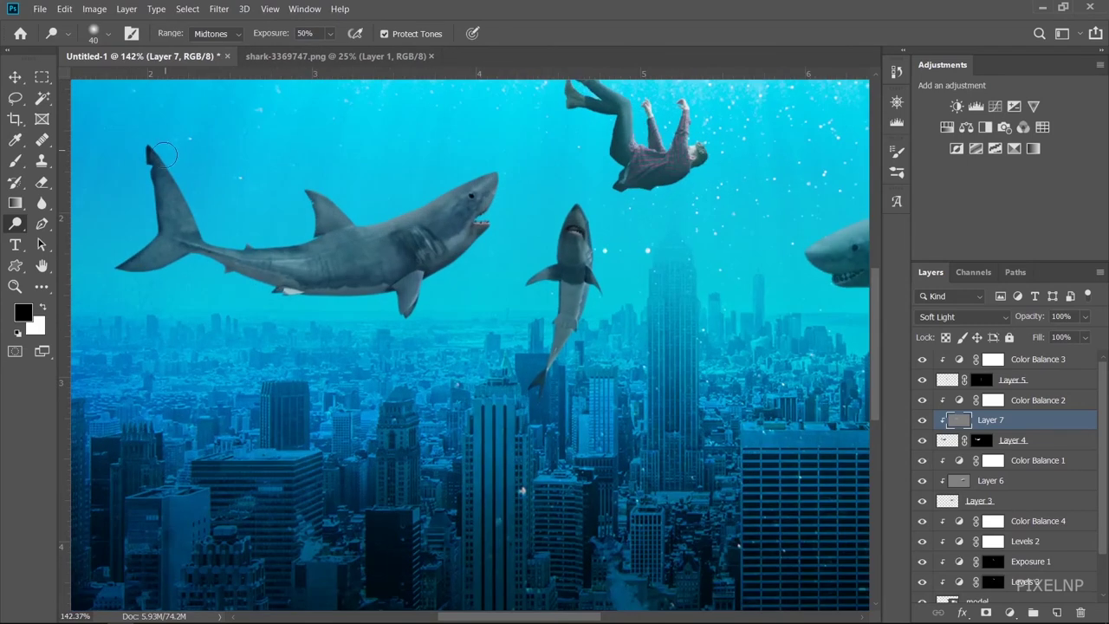
mouse_move(163, 154)
mouse_down()
mouse_move(476, 187)
mouse_move(161, 173)
mouse_up()
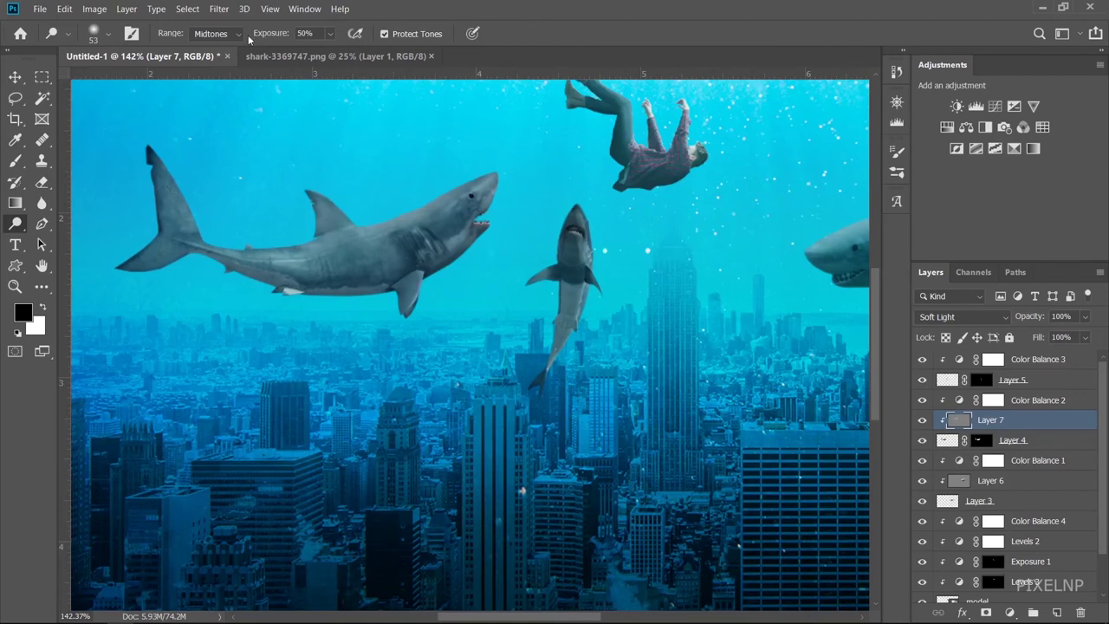
drag(256, 34, 234, 35)
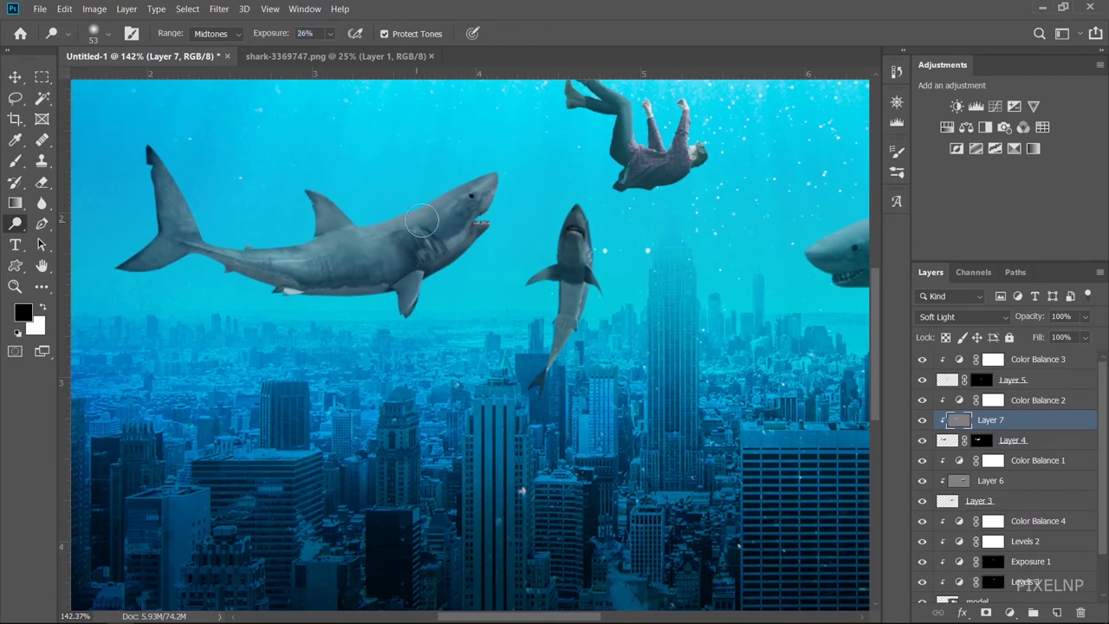
Burn the shark's shadows at 14% exposure, return to Dodge, and select Layer 4
scroll(422, 222, up, 2)
right_click(15, 224)
click(61, 236)
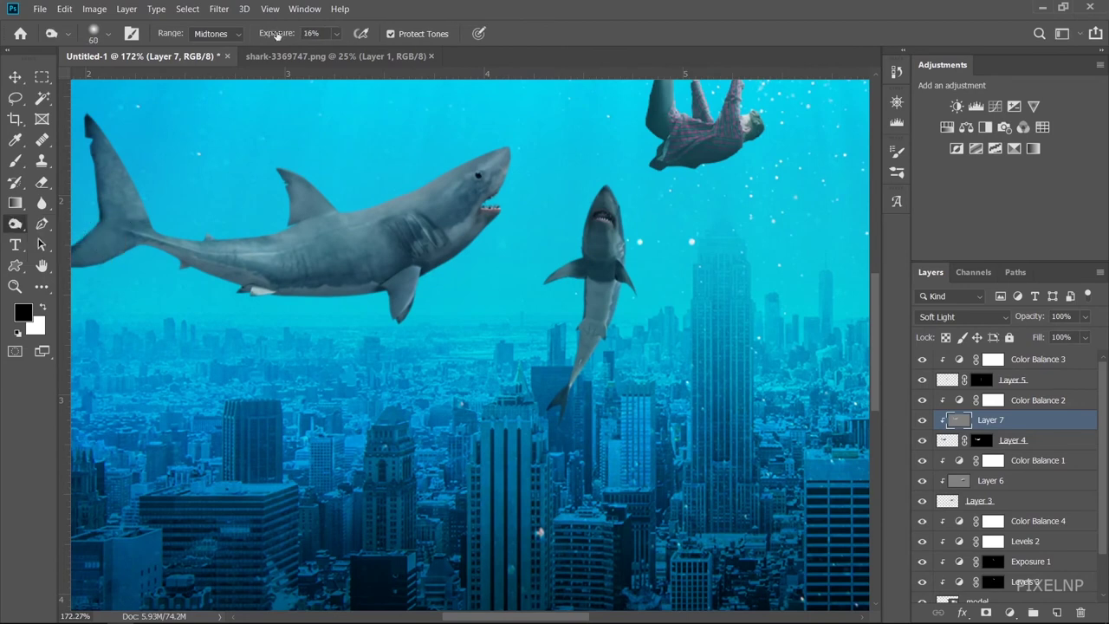
drag(277, 33, 272, 35)
scroll(481, 267, down, 2)
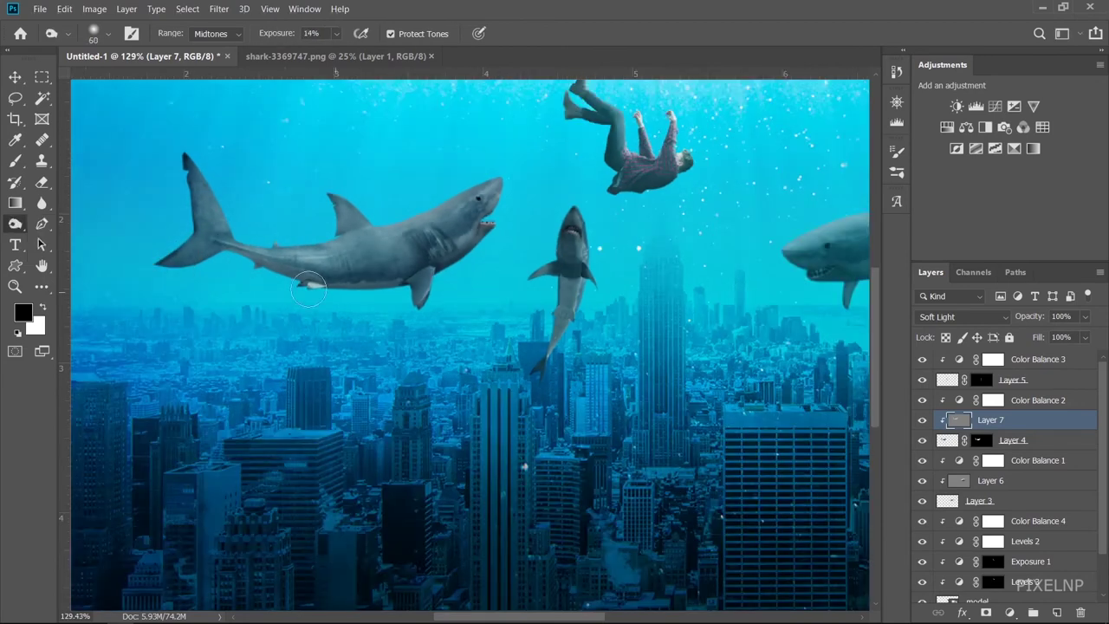
scroll(358, 277, up, 2)
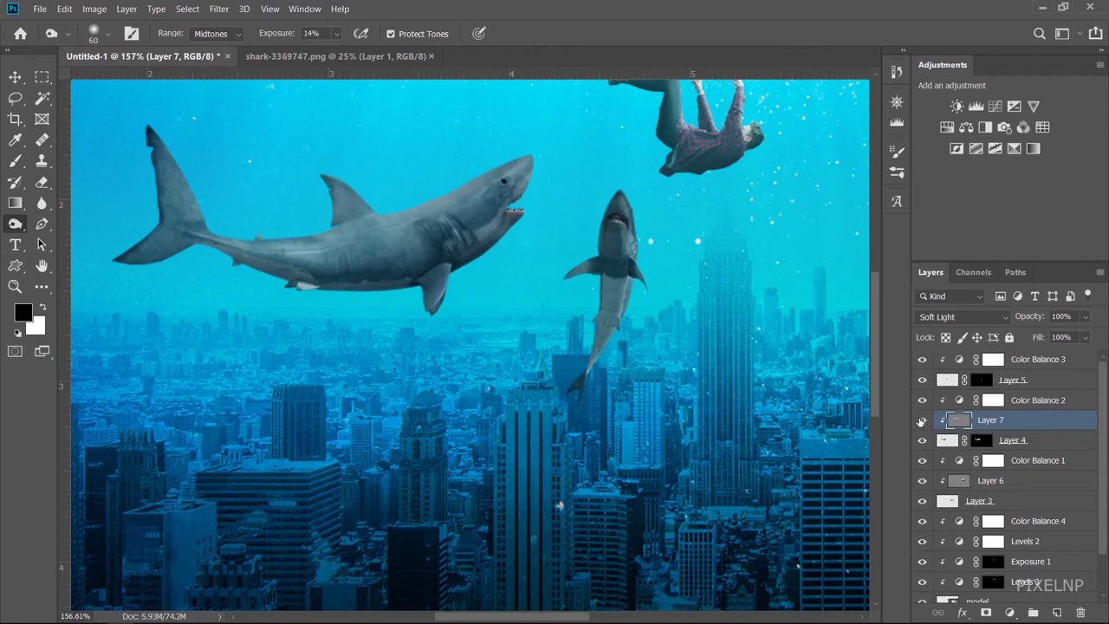
scroll(524, 190, down, 7)
scroll(494, 160, up, 7)
right_click(15, 223)
click(47, 225)
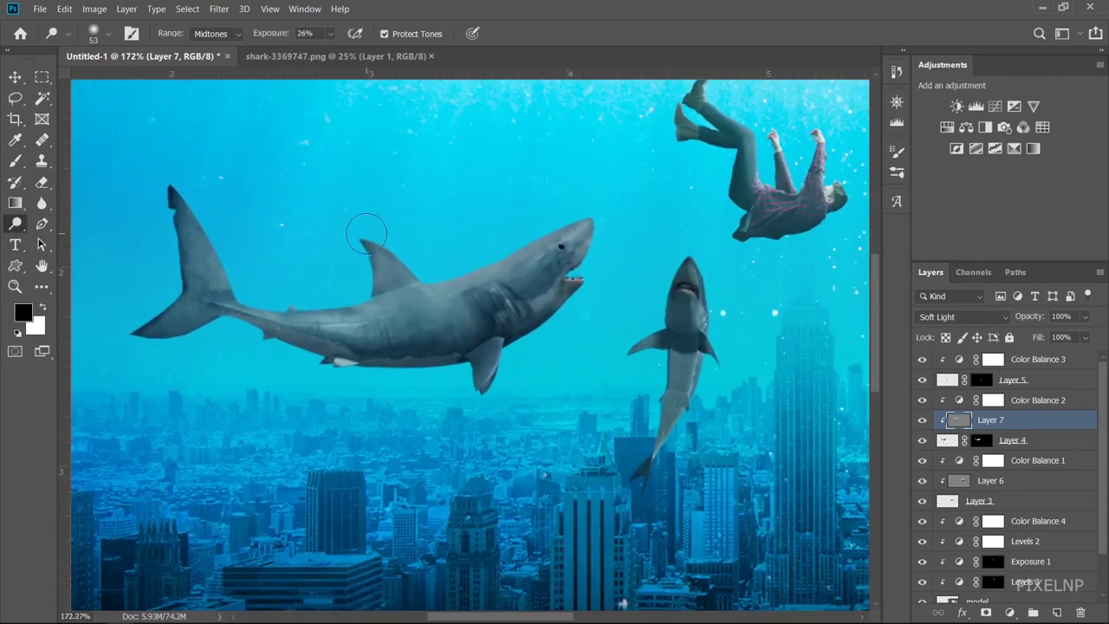
scroll(464, 284, down, 3)
scroll(481, 294, down, 3)
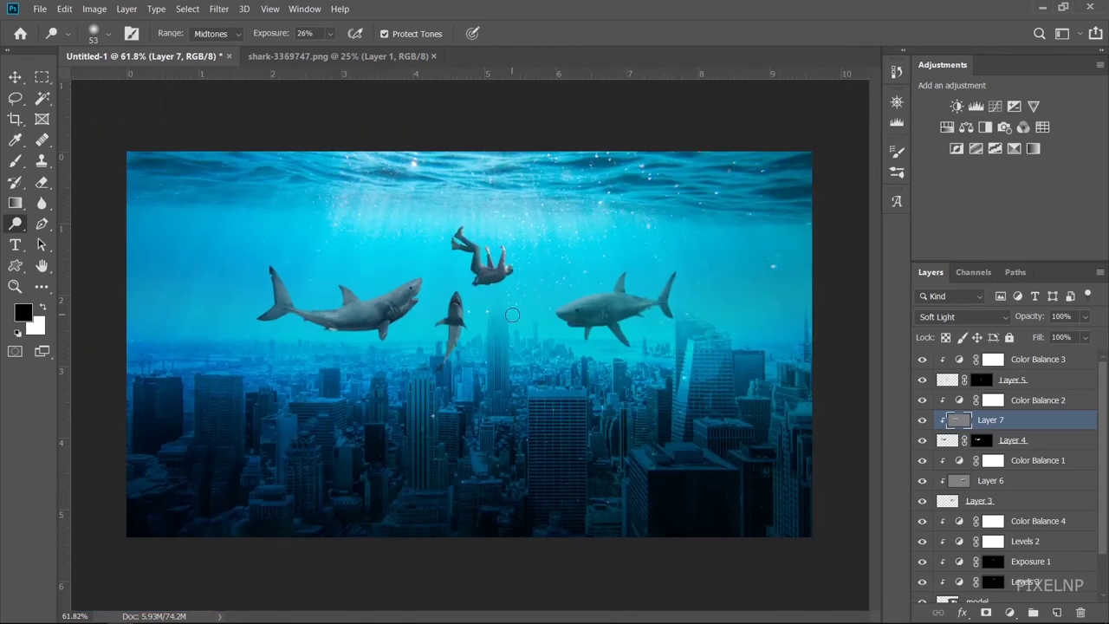
scroll(482, 294, up, 2)
scroll(481, 295, up, 1)
click(1023, 441)
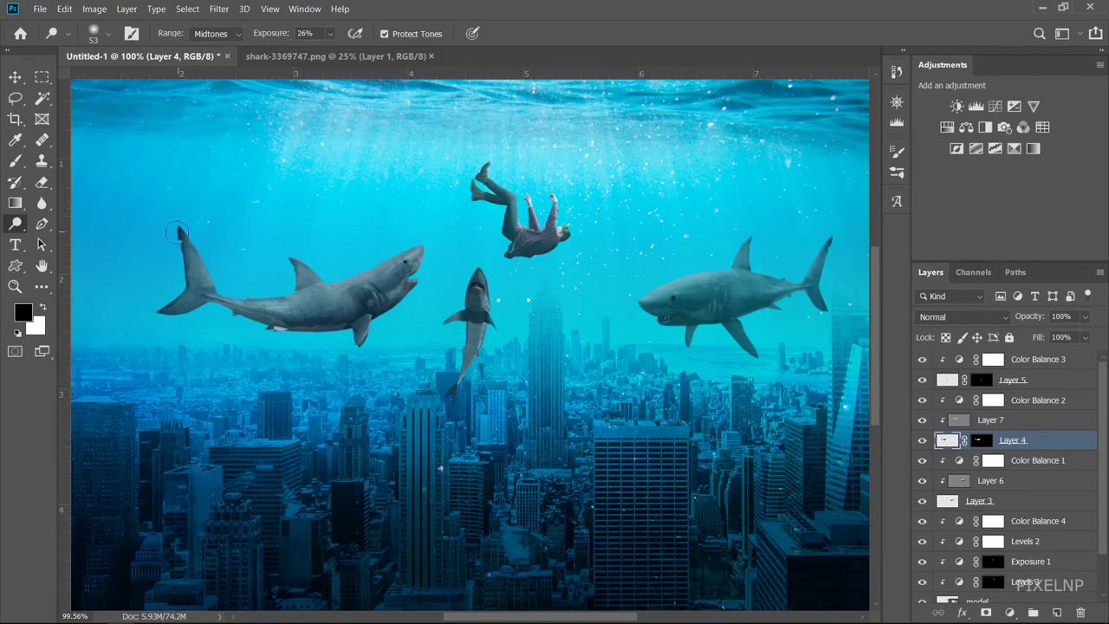
With the Blur tool chosen, rasterize the left shark's Layer 4
click(41, 202)
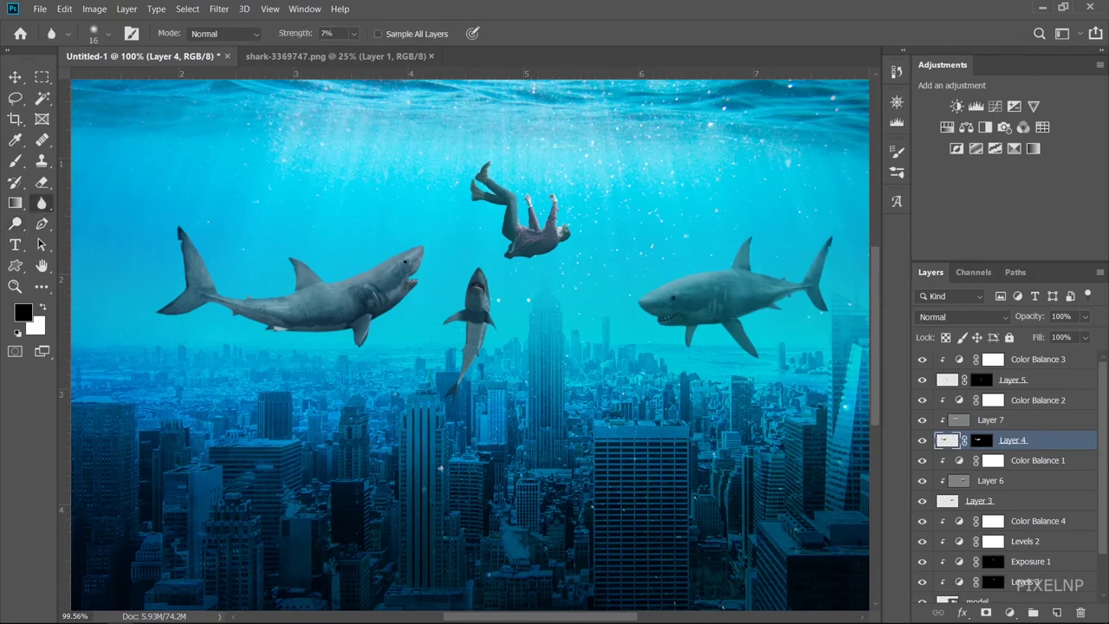
right_click(1060, 445)
click(918, 268)
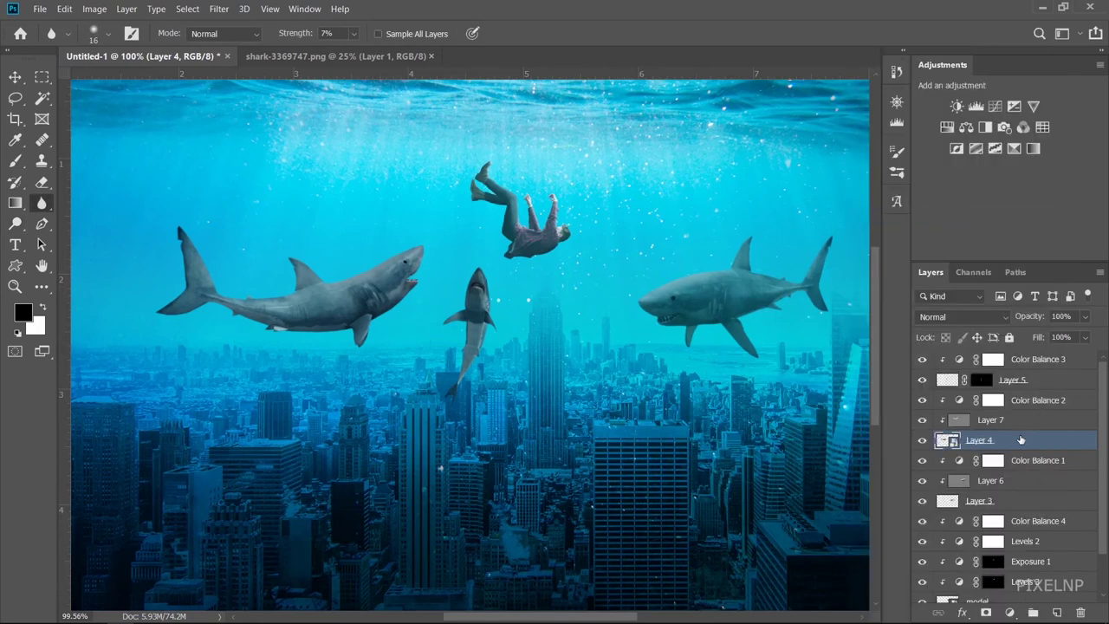
right_click(1021, 440)
click(866, 266)
Raise blur strength, set the blur brush to 32, and set Layer 4 opacity to 92%
scroll(271, 379, up, 5)
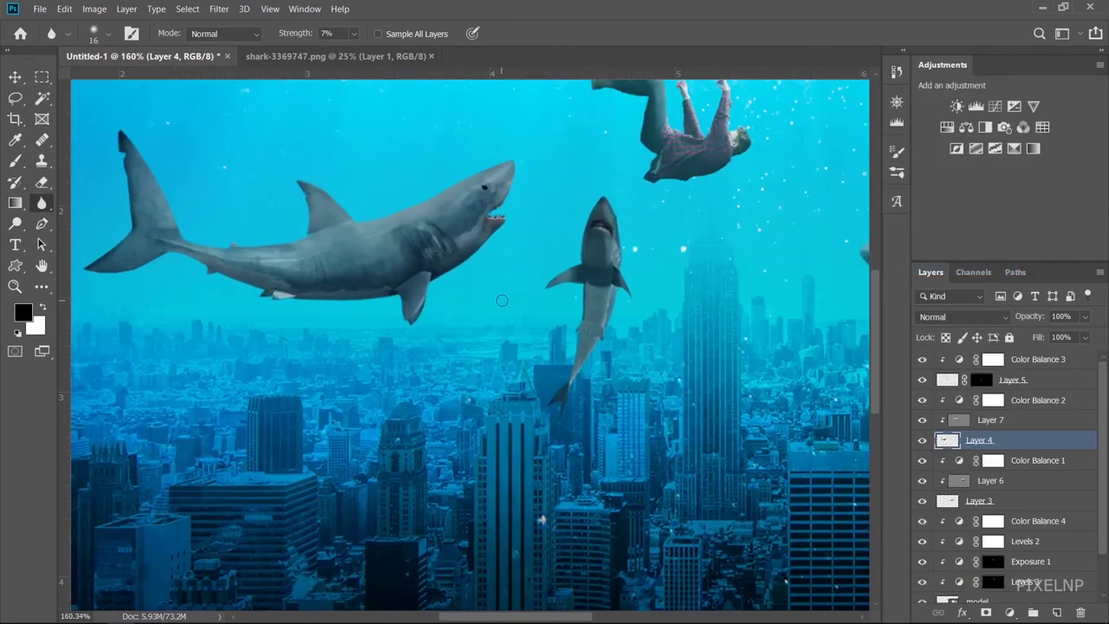
scroll(501, 299, up, 3)
key(1)
key(1)
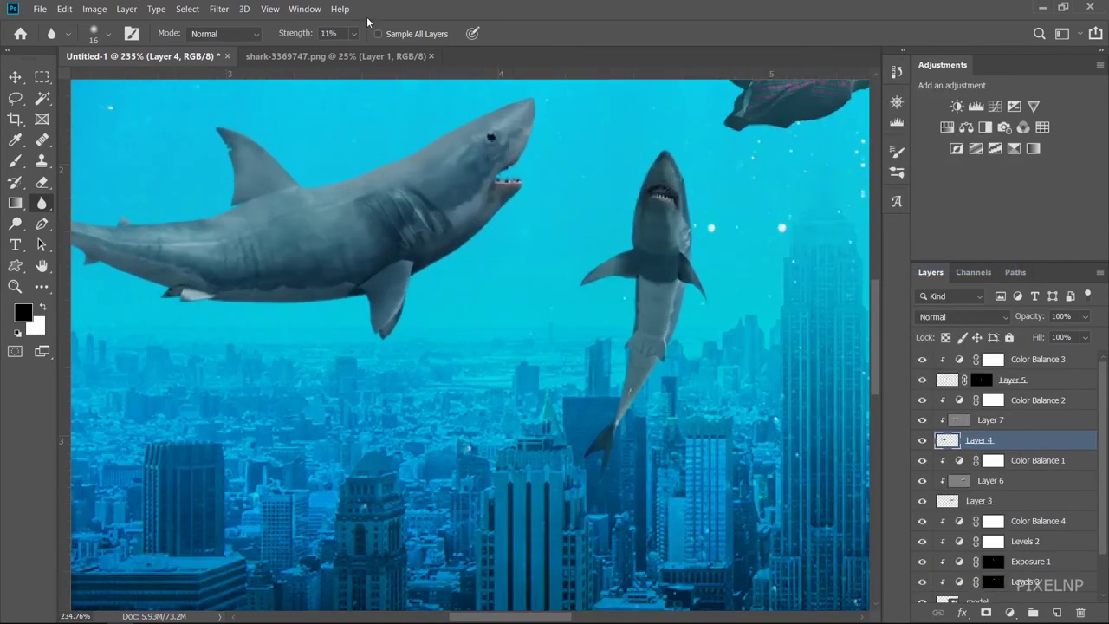
key(bracketright)
scroll(416, 294, down, 3)
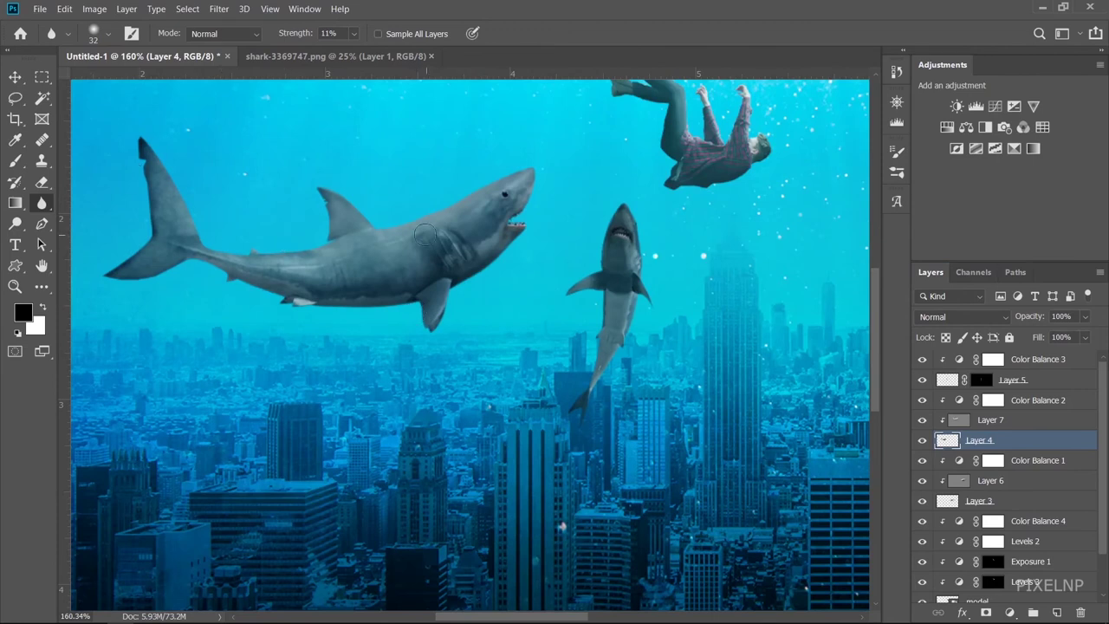
scroll(574, 260, down, 3)
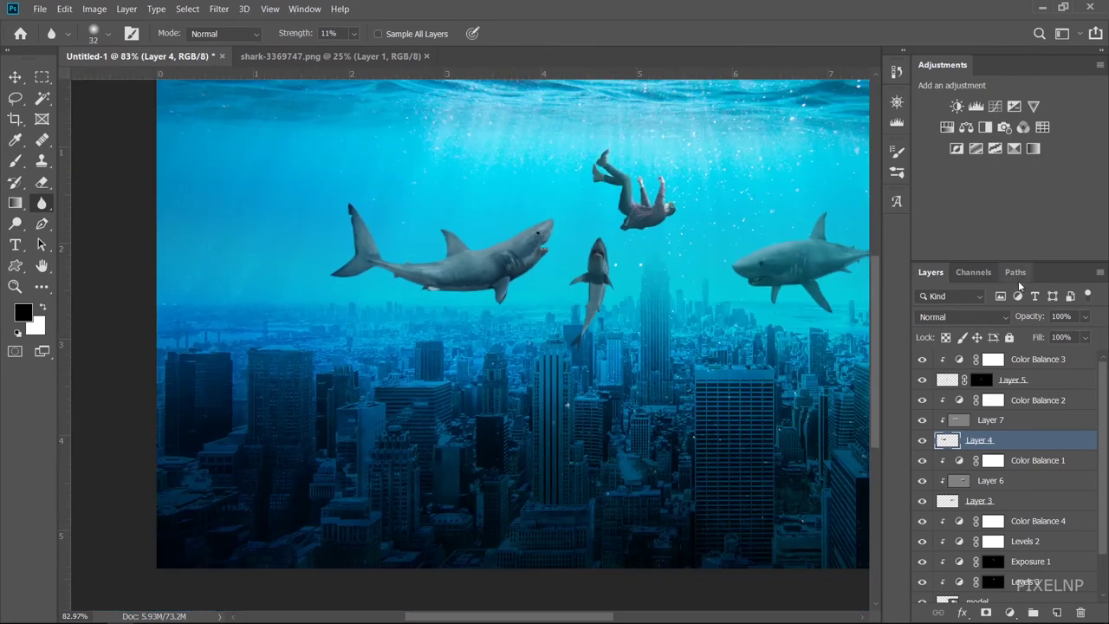
drag(1029, 321, 1023, 321)
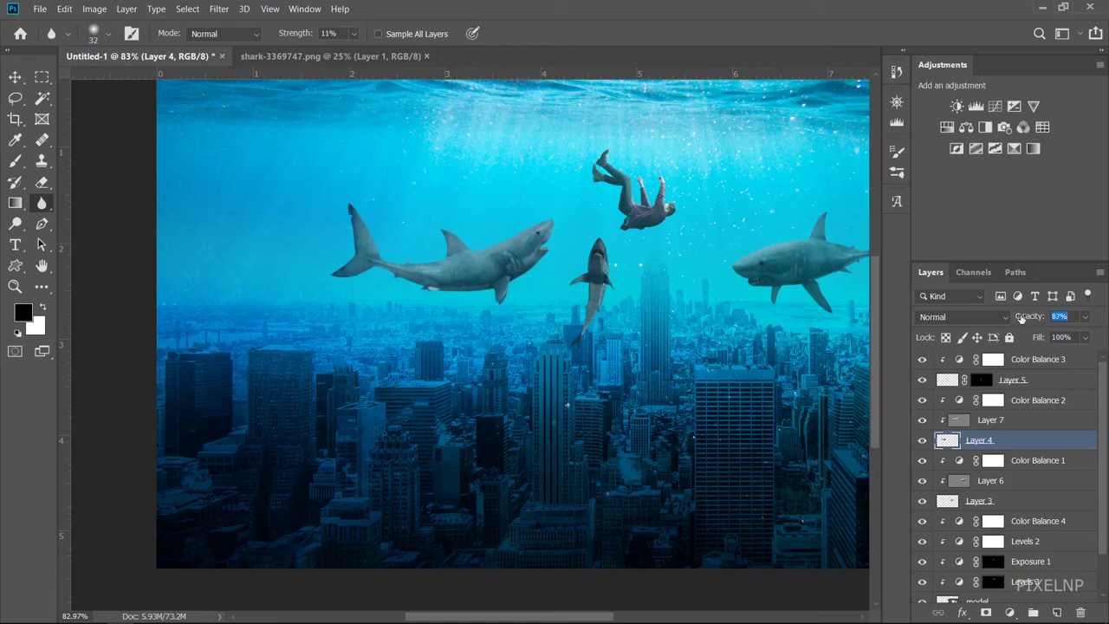
scroll(449, 308, down, 3)
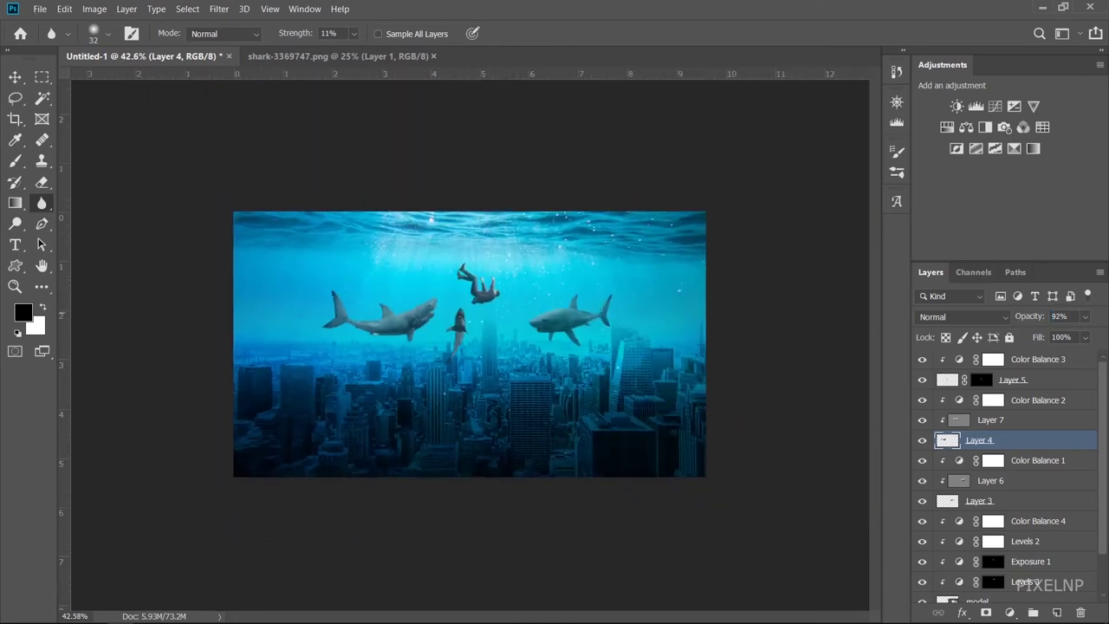
scroll(449, 310, up, 2)
scroll(416, 319, up, 2)
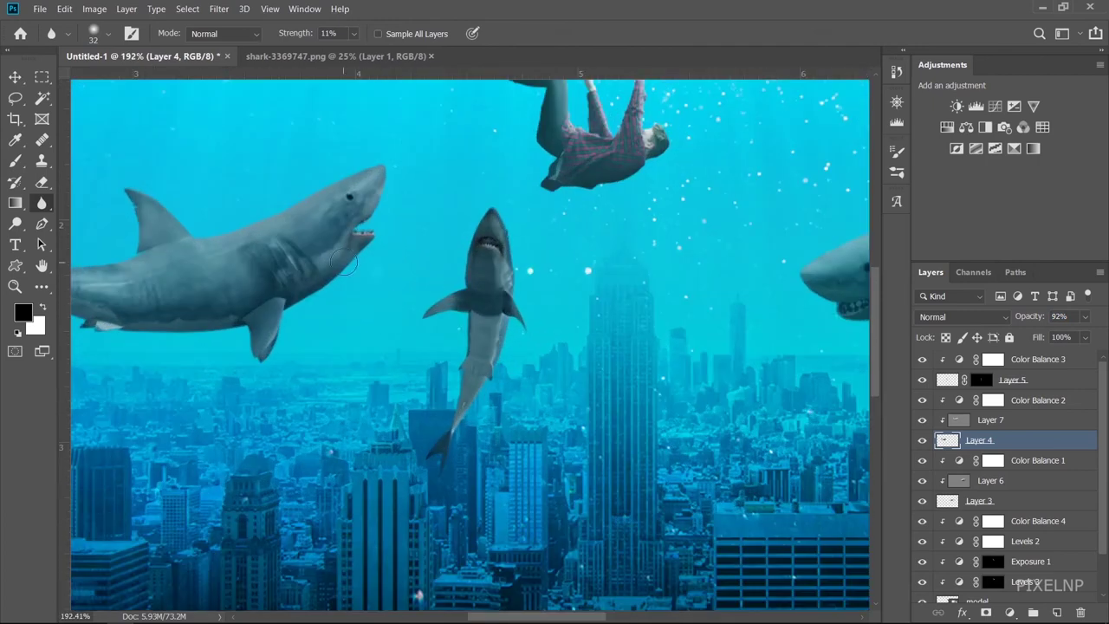
Select the middle shark's Layer 5 and bring its opacity to 72%
click(14, 76)
click(490, 234)
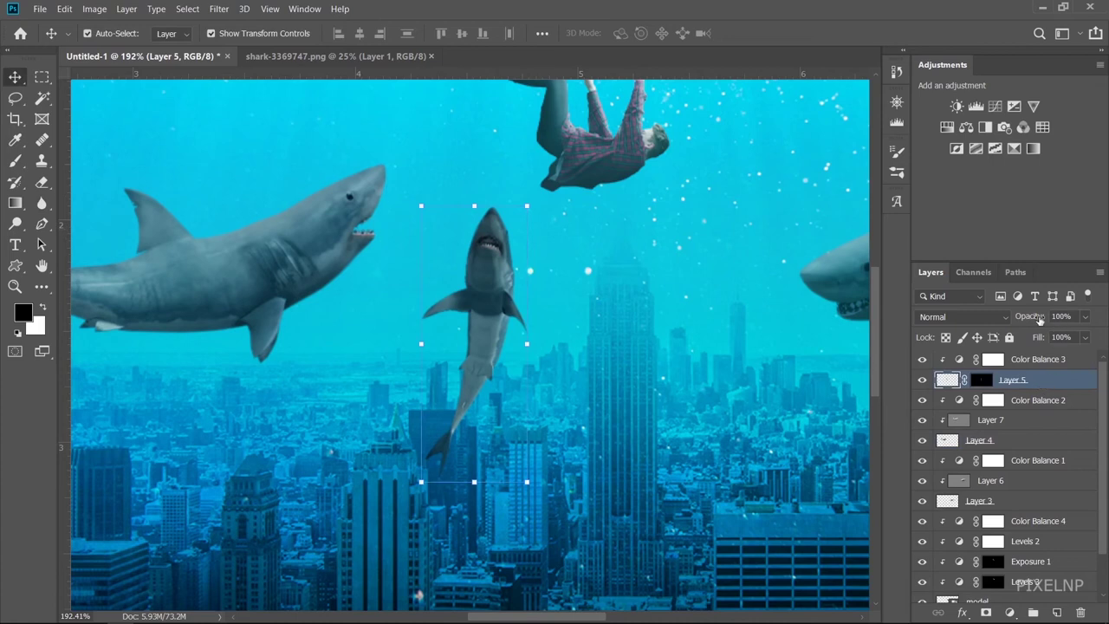
drag(1040, 318, 1012, 331)
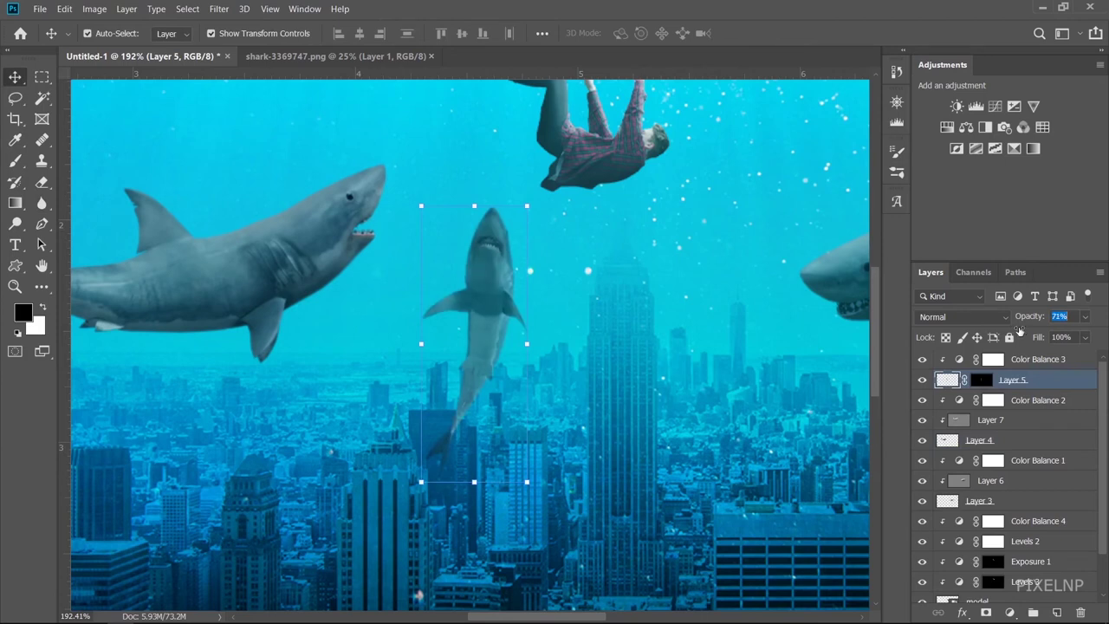
drag(1019, 331, 1023, 379)
Create Soft Light Layer 8 clipped to the middle shark
key(ctrl+alt+shift+n)
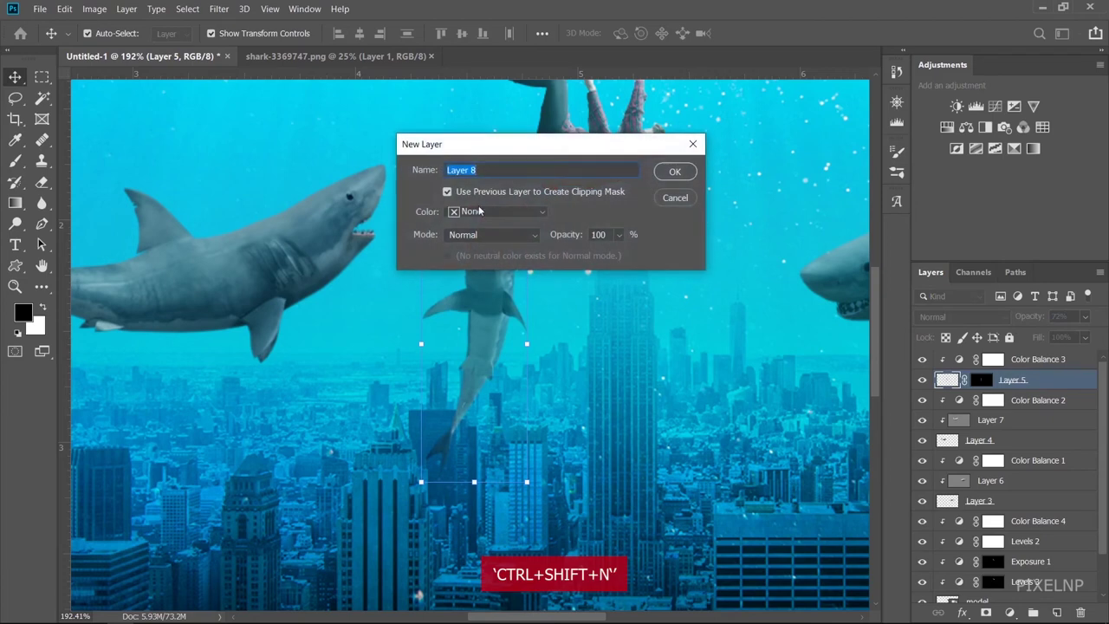
click(522, 236)
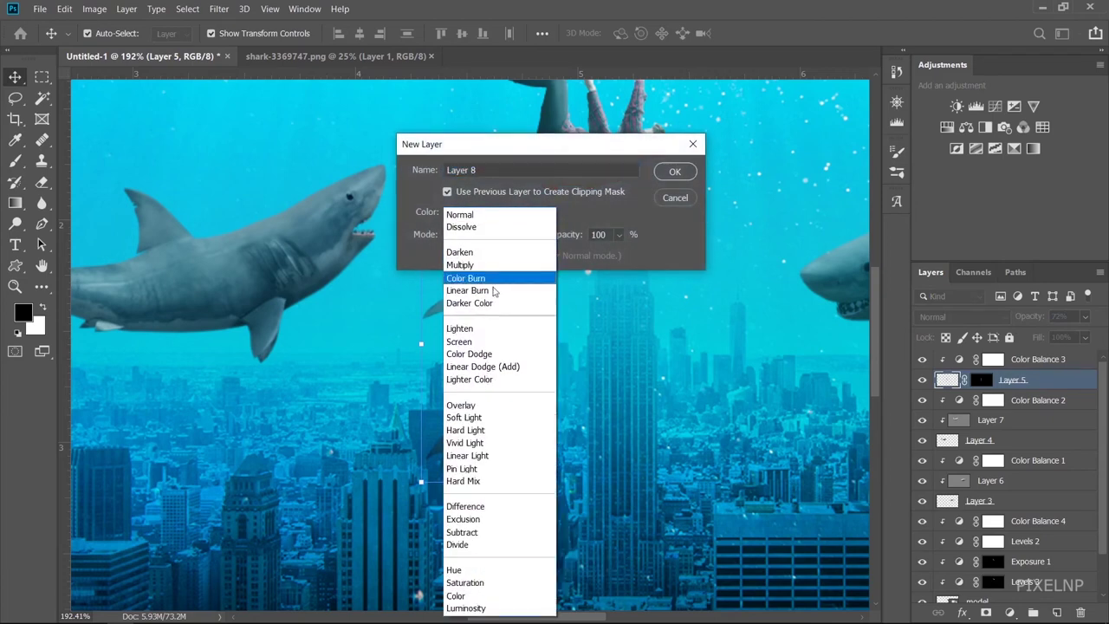
click(493, 417)
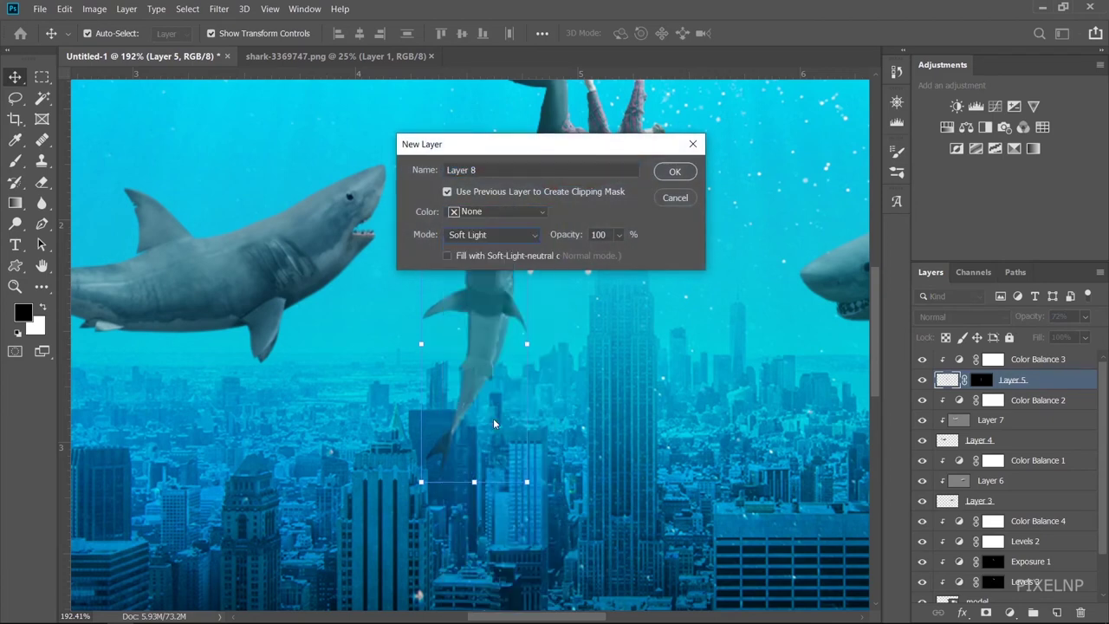
click(674, 171)
Pick the Dodge tool and fit the whole composition on screen
key(b)
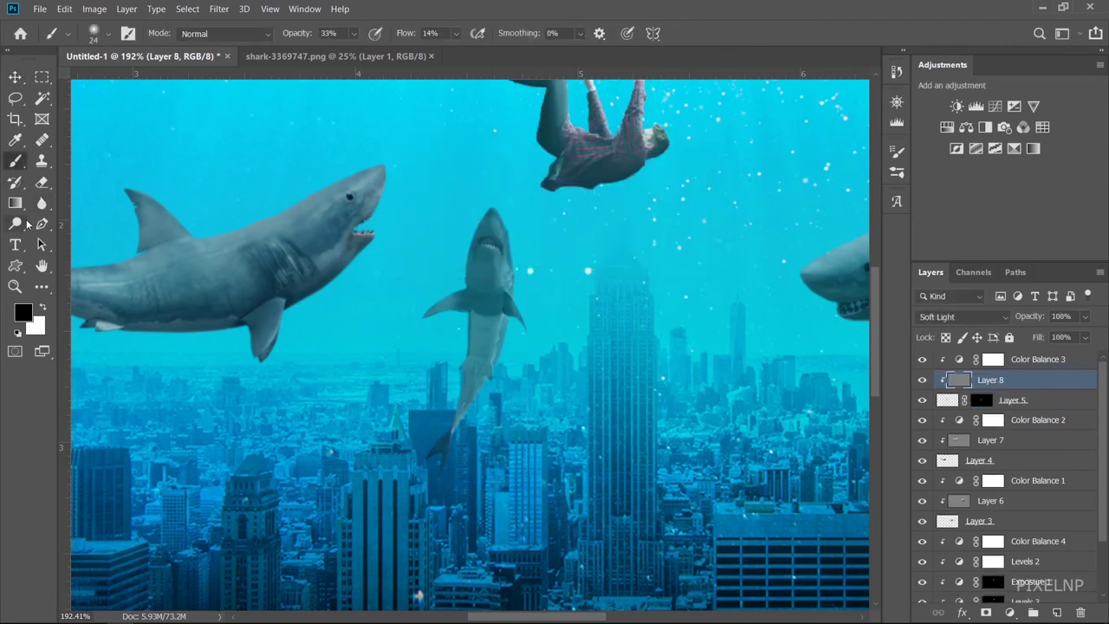
click(17, 223)
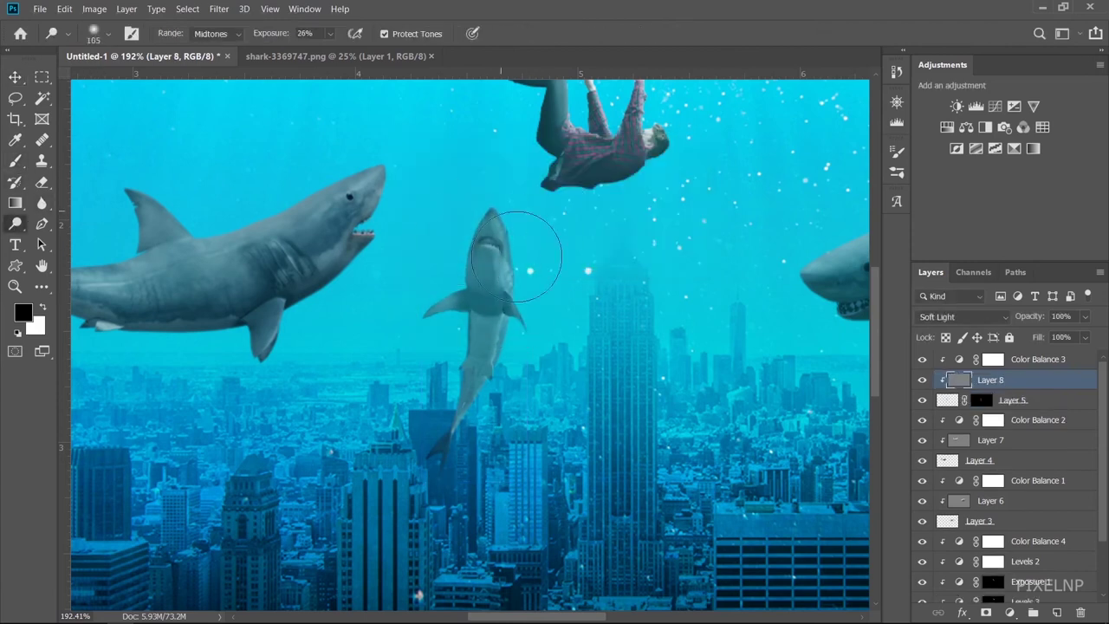
key(ctrl+0)
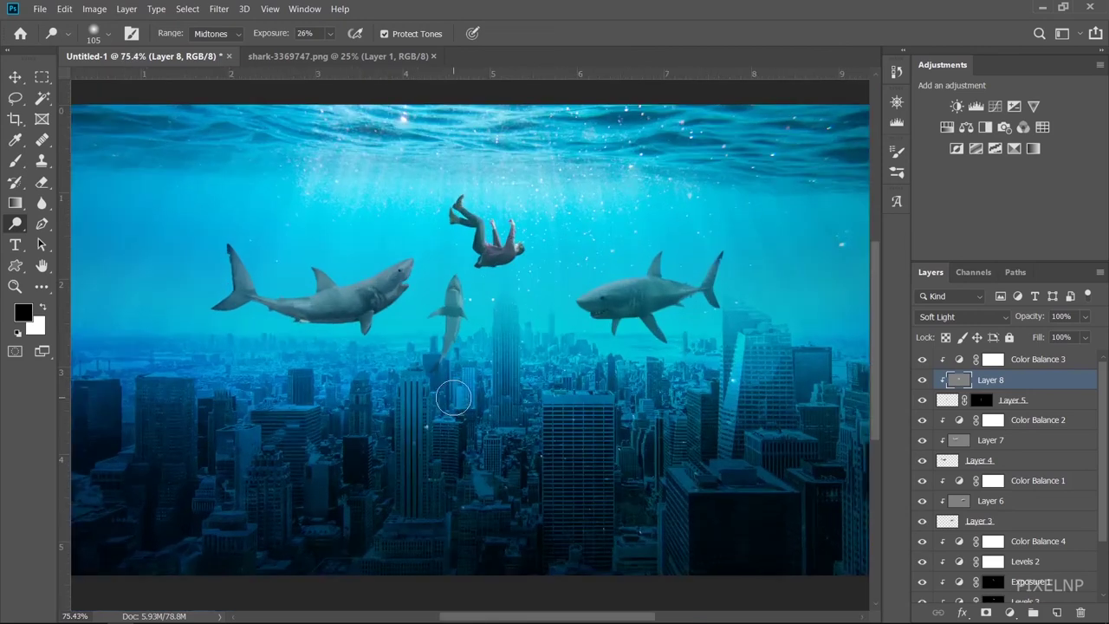
scroll(453, 397, up, 3)
scroll(446, 358, up, 4)
scroll(445, 359, up, 2)
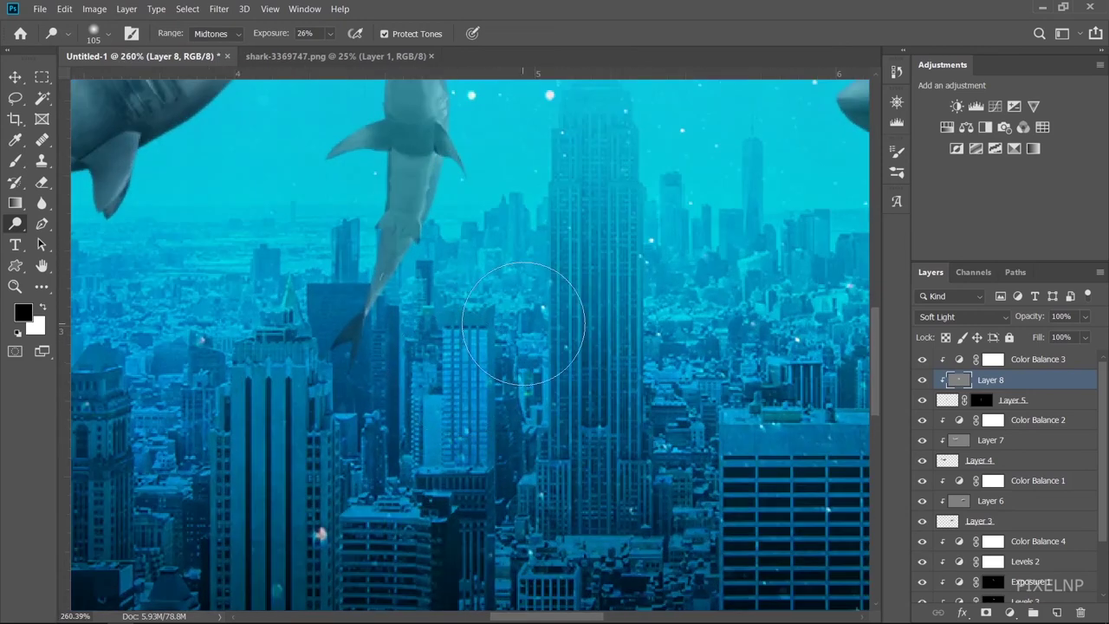
Scale the middle shark to 86.82% and nudge it up and left
click(1064, 400)
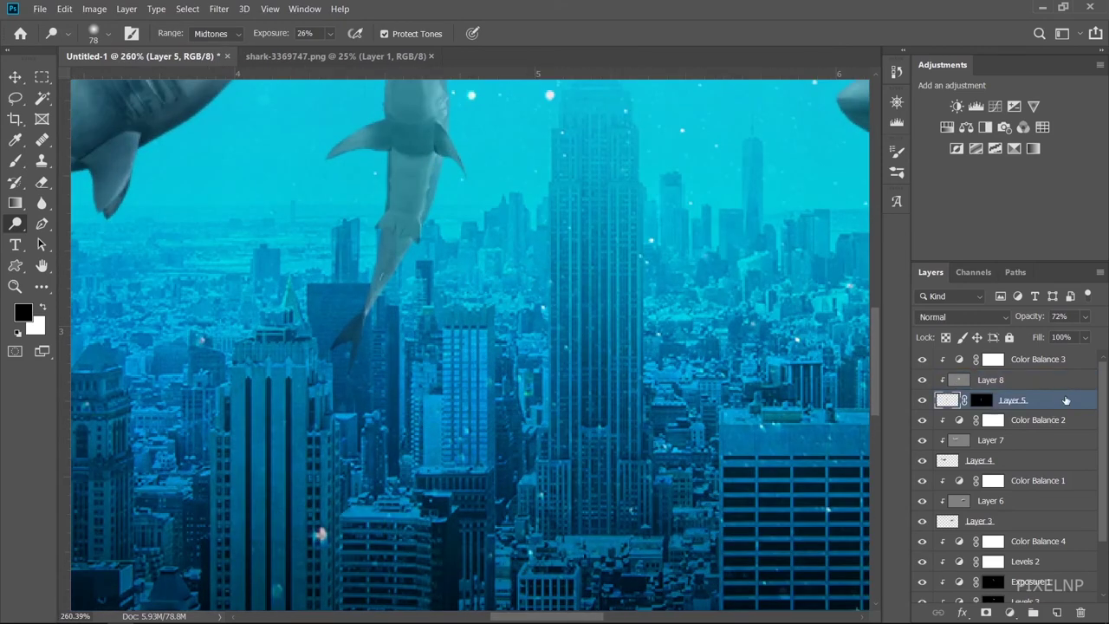
drag(1030, 323, 1035, 321)
scroll(563, 338, down, 5)
scroll(563, 338, down, 5)
scroll(563, 338, down, 3)
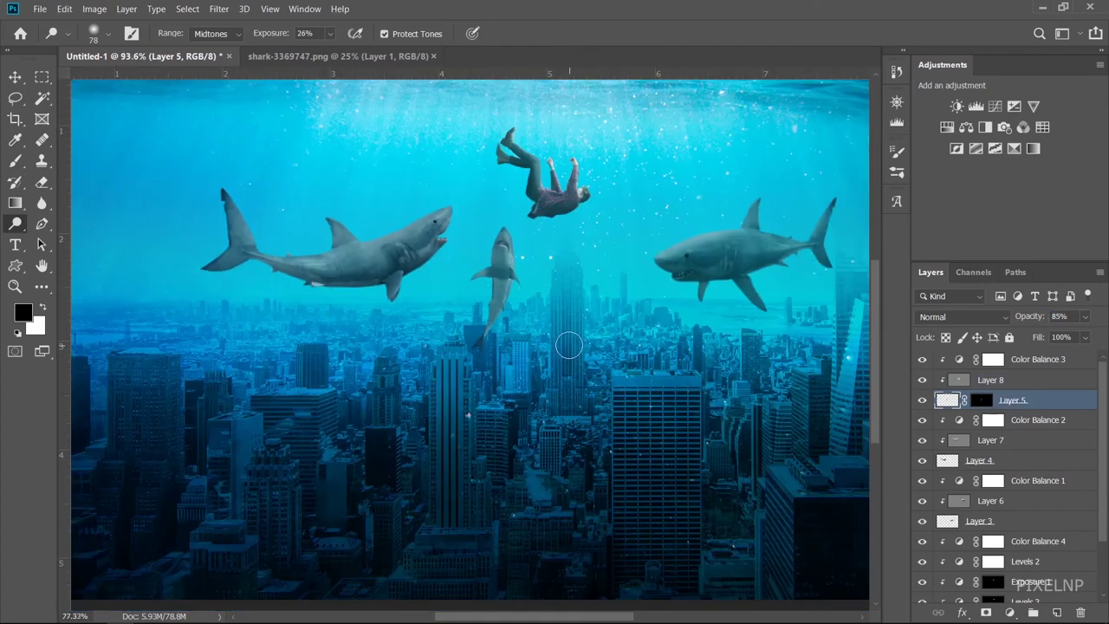
key(ctrl+t)
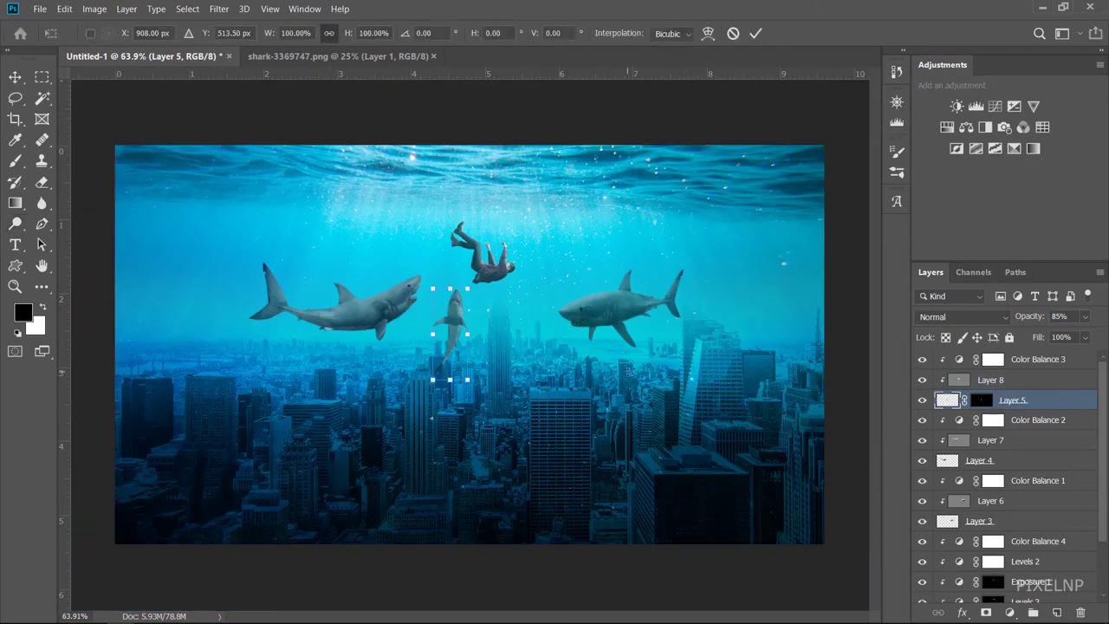
drag(451, 379, 450, 368)
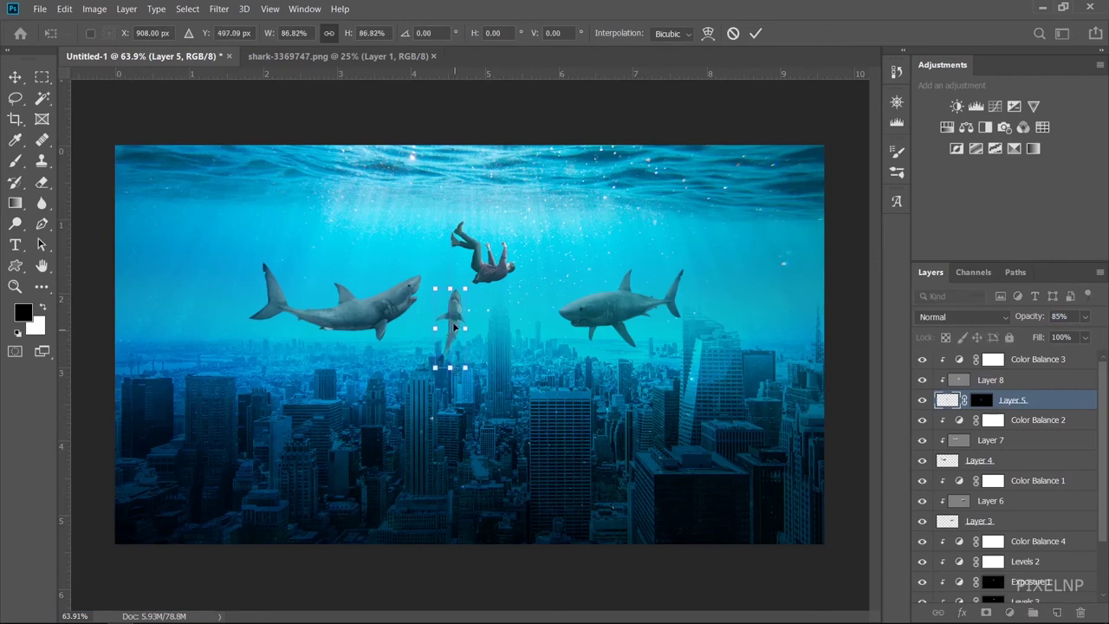
drag(449, 324, 451, 302)
key(Return)
Fade the middle shark's Layer 5 to 52% opacity
key(o)
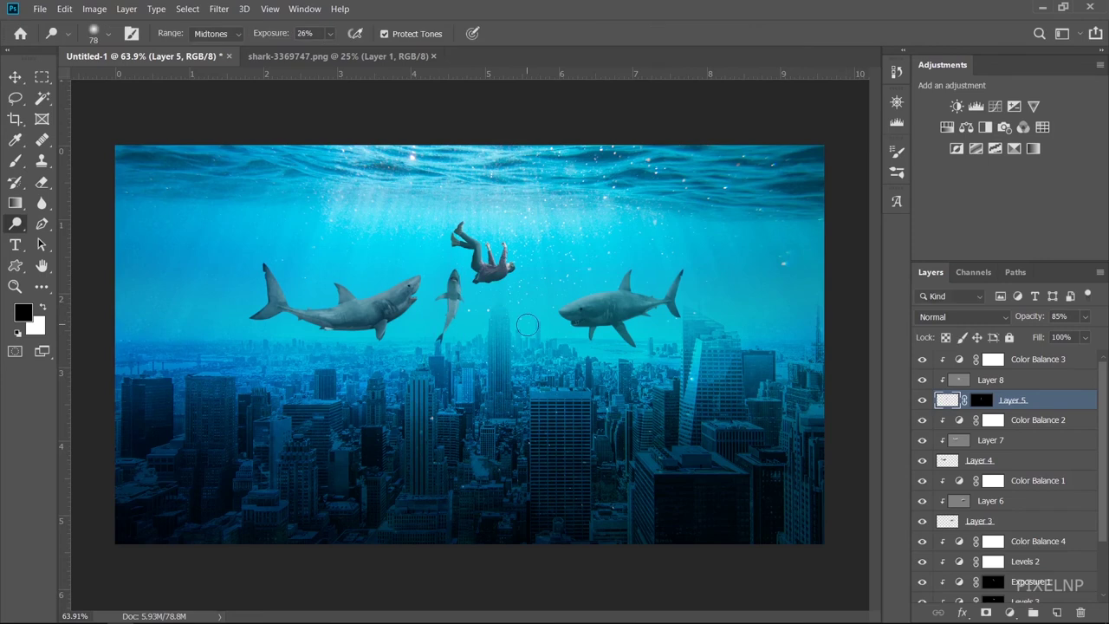
click(15, 77)
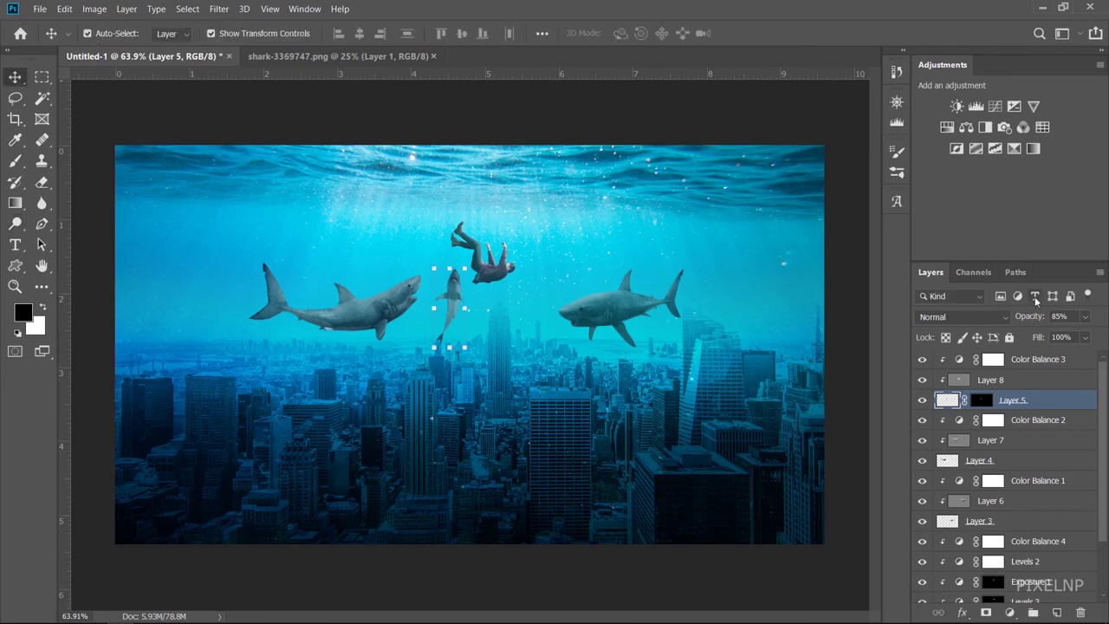
drag(1038, 318, 1011, 317)
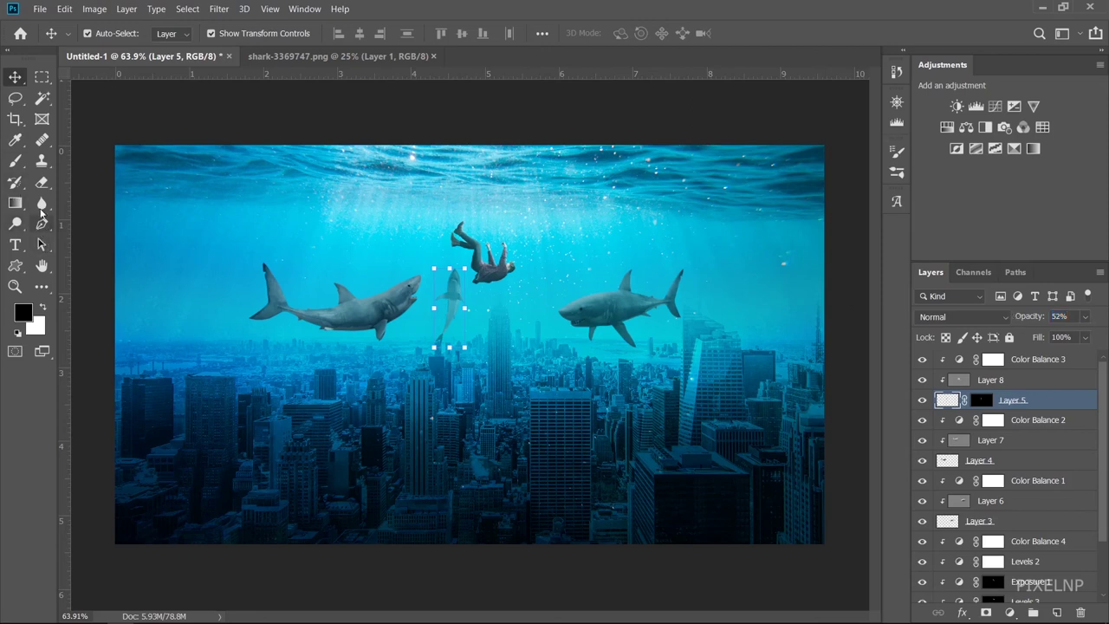
click(42, 203)
Rasterize Layer 5 and blur the middle shark with a 72 px brush
right_click(1013, 404)
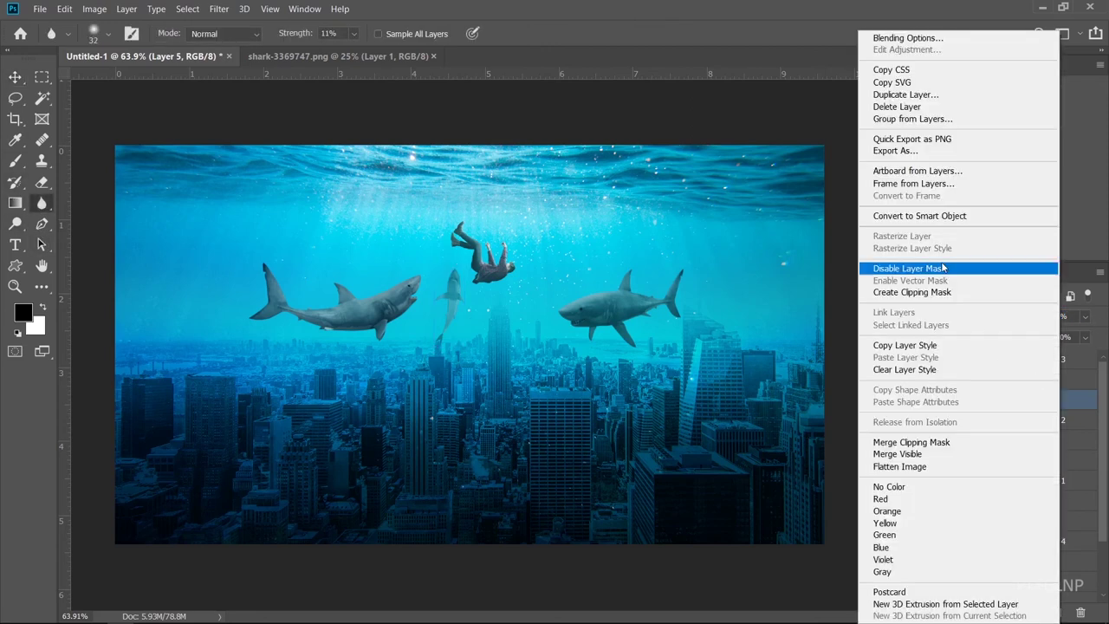
click(957, 215)
click(509, 380)
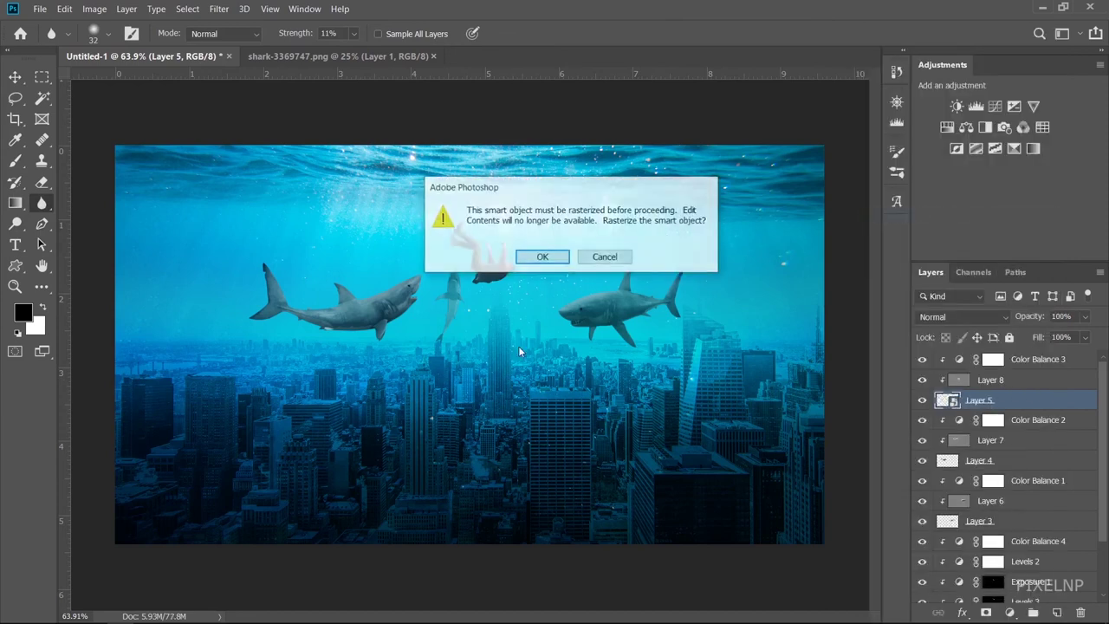
click(534, 254)
scroll(438, 298, up, 5)
drag(438, 298, 460, 298)
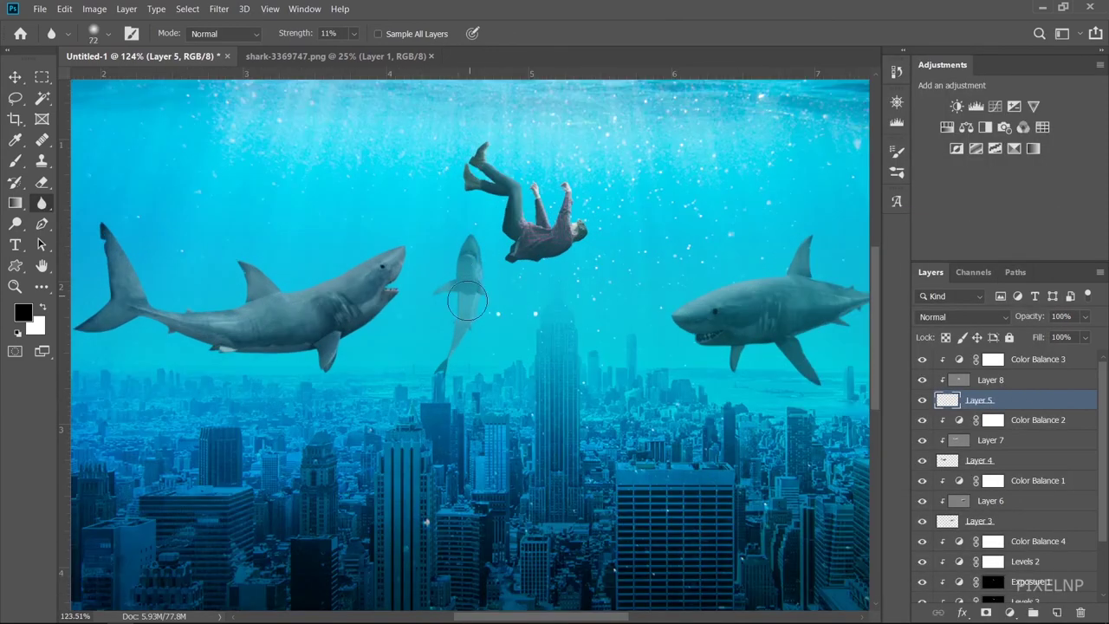
drag(467, 253, 467, 254)
scroll(531, 380, down, 3)
scroll(577, 396, down, 2)
scroll(555, 390, up, 3)
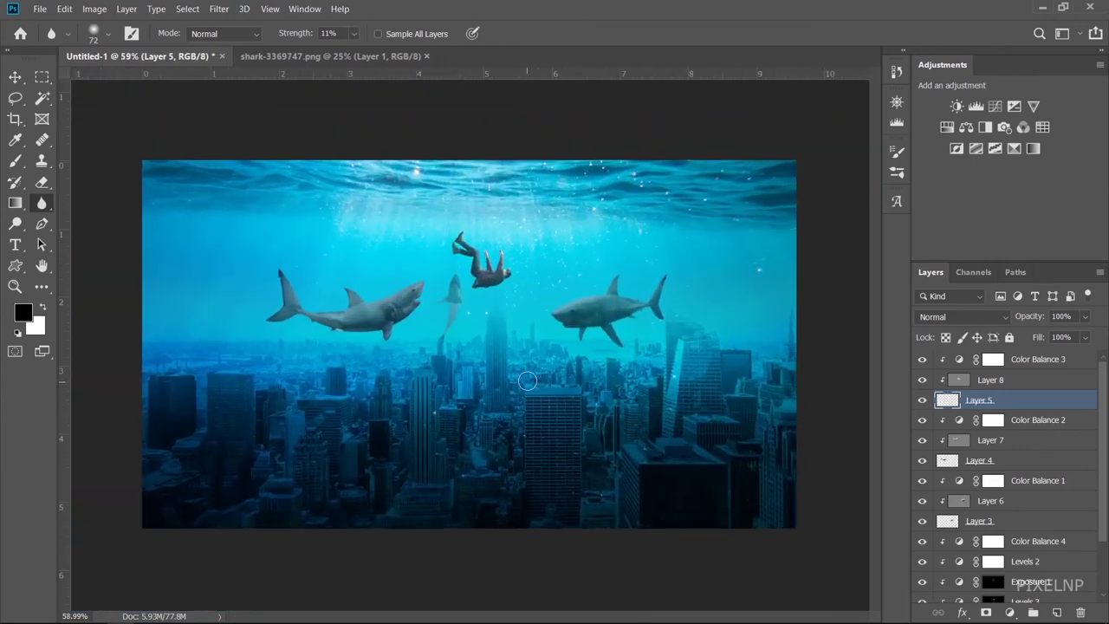
scroll(532, 380, up, 1)
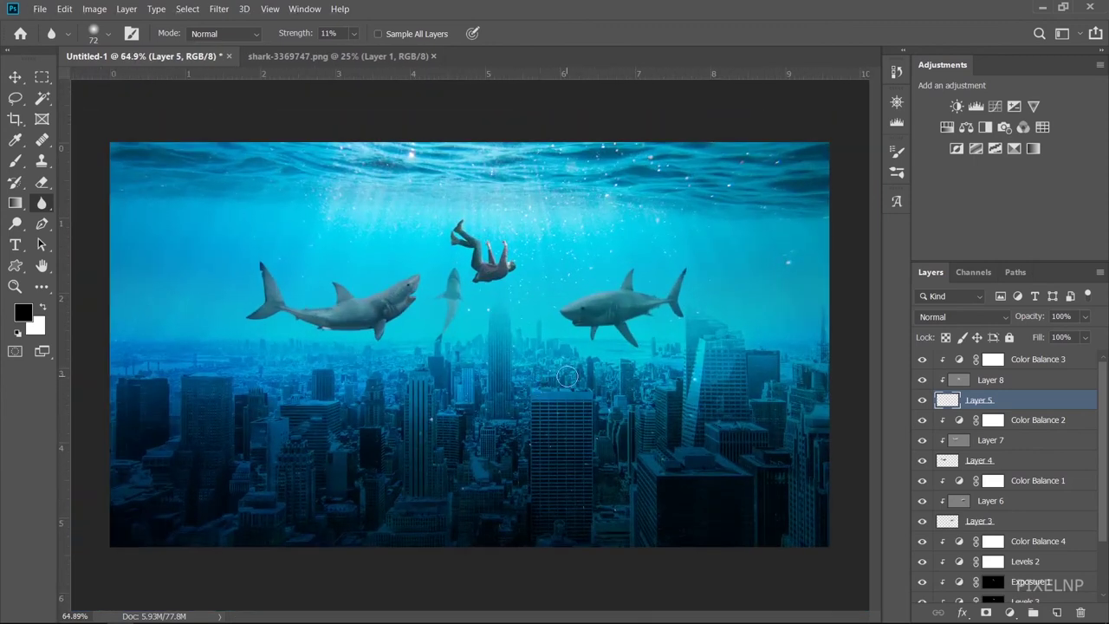
scroll(368, 311, up, 2)
scroll(369, 308, up, 1)
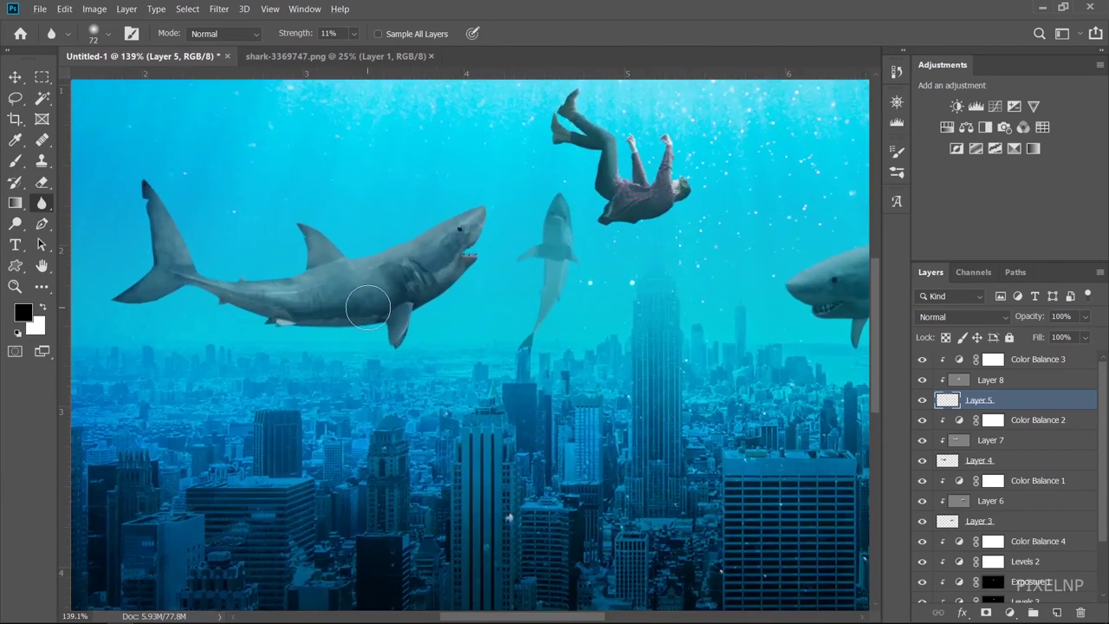
Lower the left shark's Layer 4 opacity to about 85%
click(1007, 469)
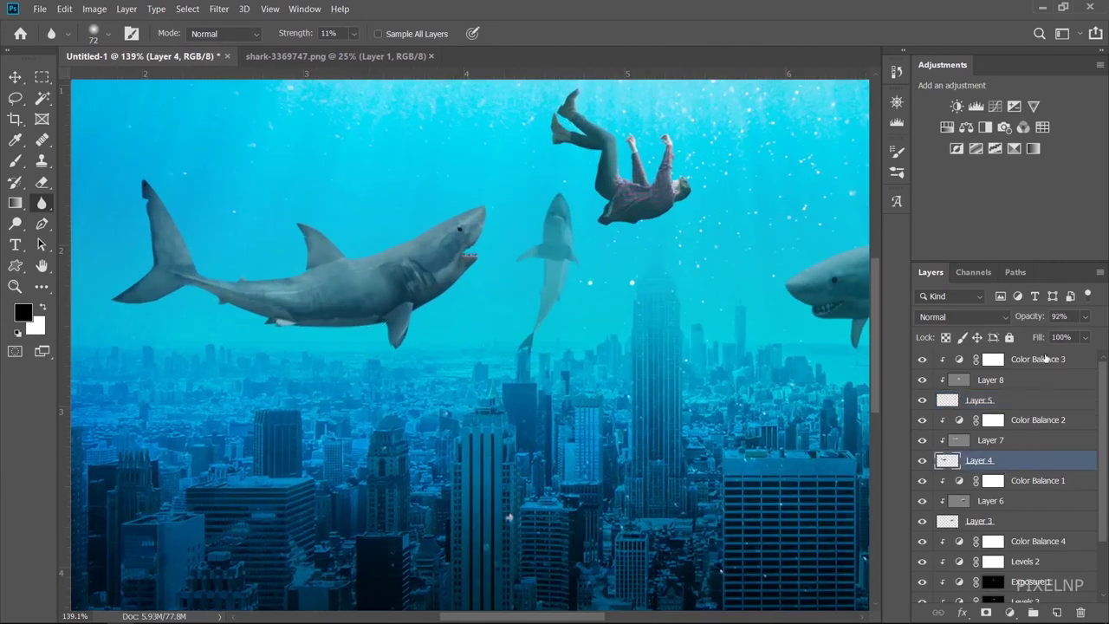
drag(1034, 320, 1026, 322)
scroll(532, 273, down, 5)
scroll(533, 273, up, 2)
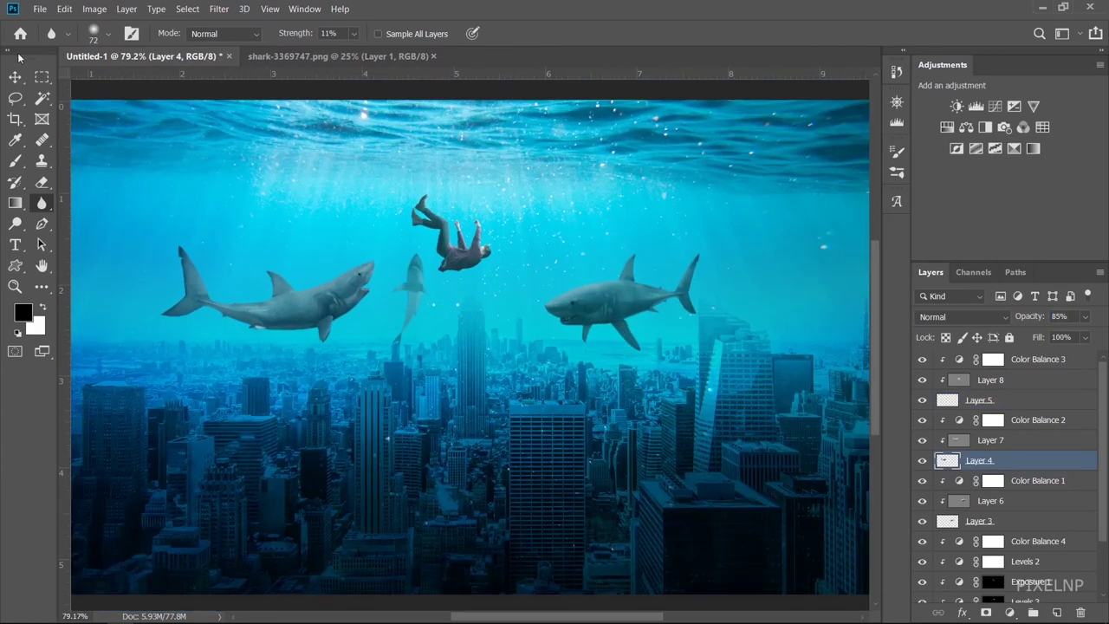
Check the falling man's Levels 2 and set his model layer to 93% opacity
click(13, 103)
click(15, 77)
click(481, 266)
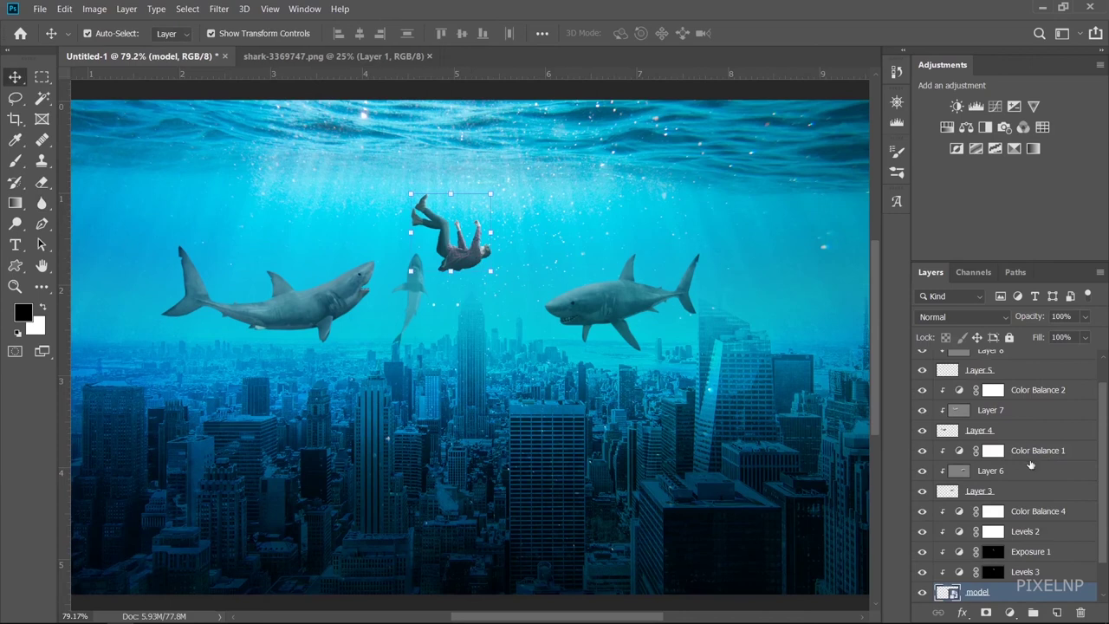
scroll(1027, 546, down, 2)
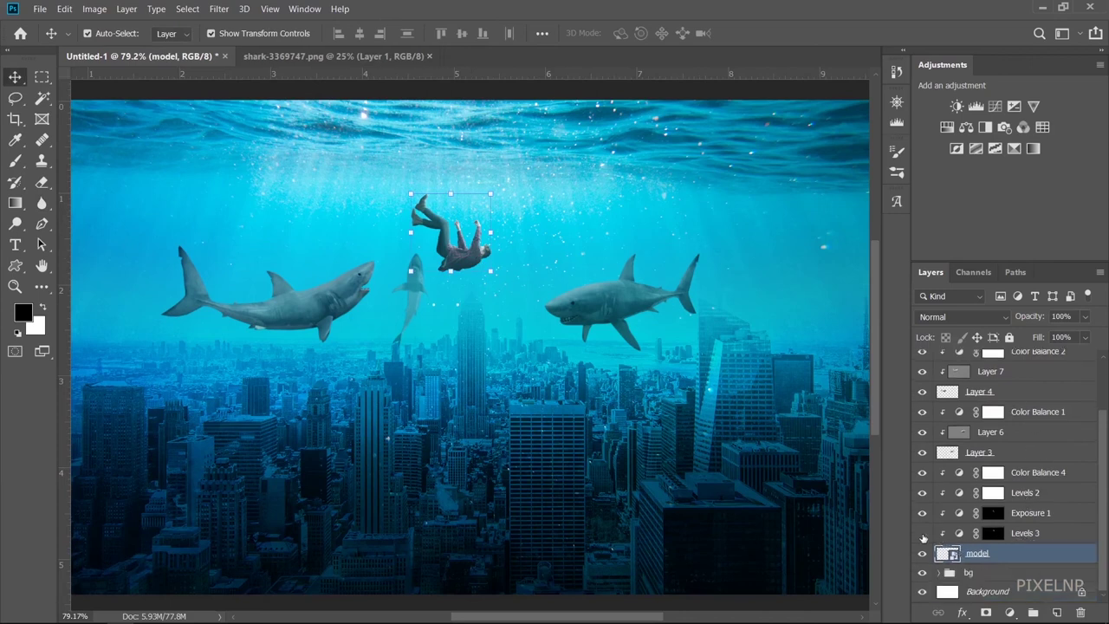
click(922, 534)
double_click(959, 492)
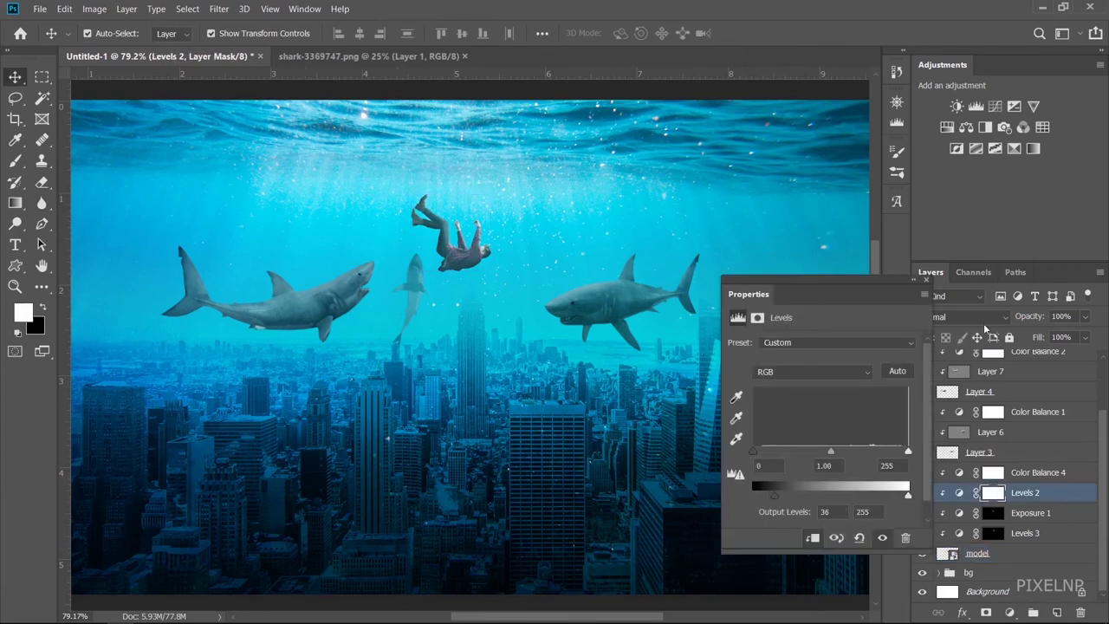
click(927, 281)
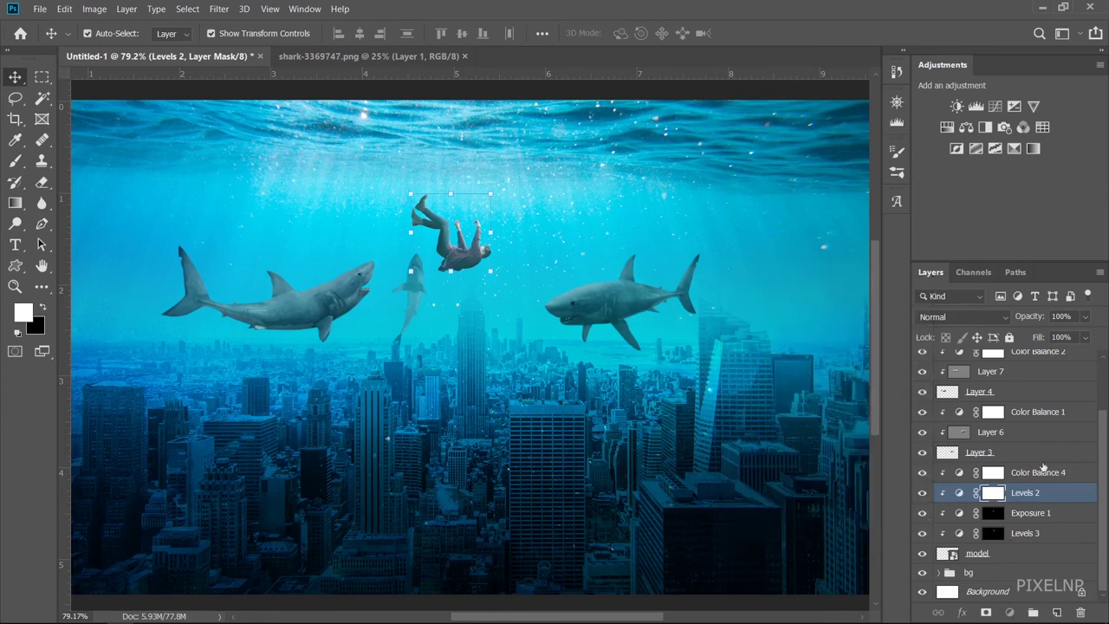
click(996, 552)
drag(1033, 317, 1029, 318)
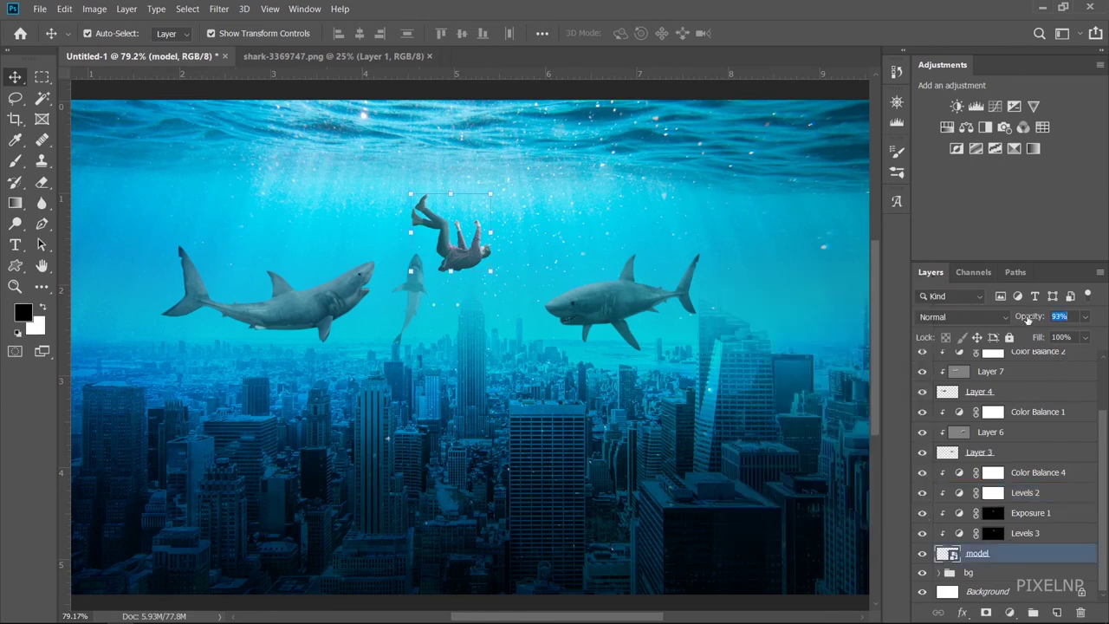
scroll(644, 407, down, 3)
scroll(645, 407, up, 1)
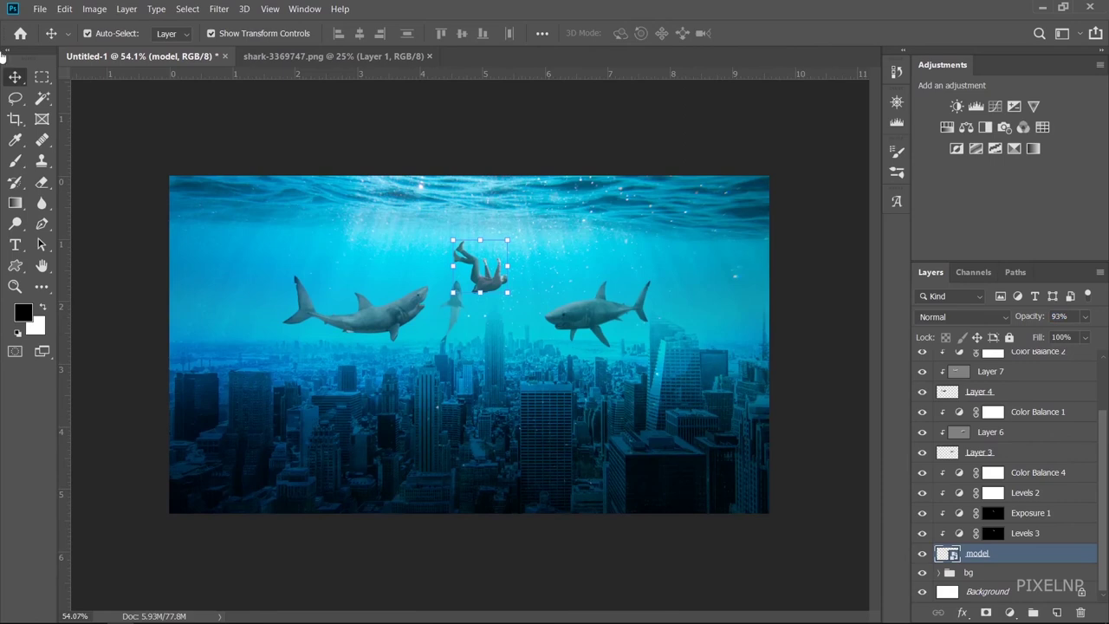
Select every layer from Color Balance 3 down to the model layer
click(792, 310)
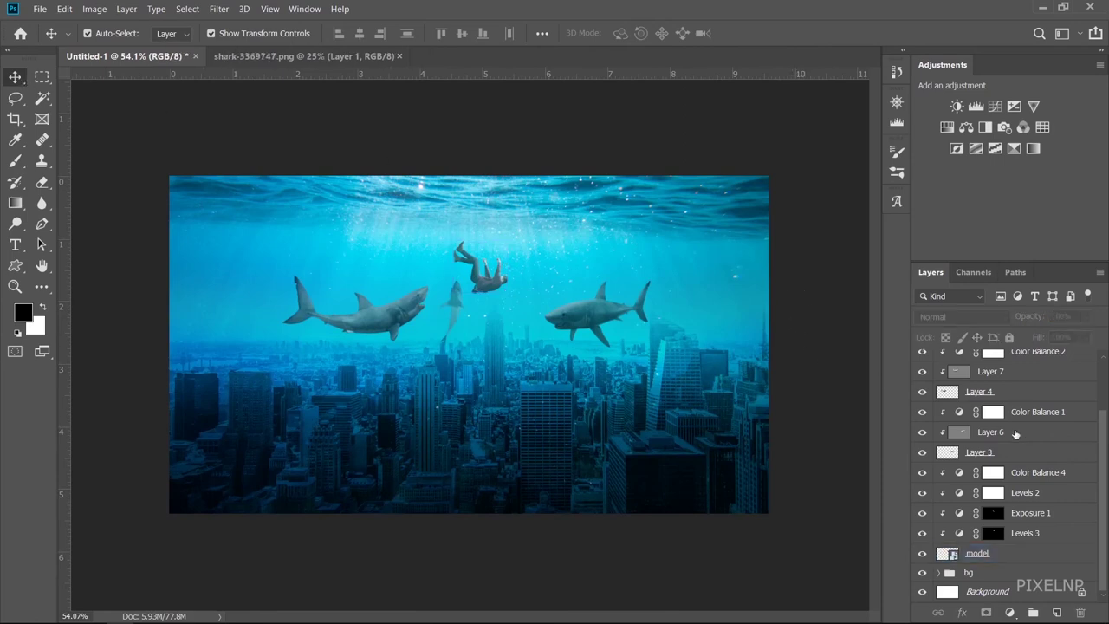
scroll(1016, 436, up, 1)
scroll(1004, 445, up, 2)
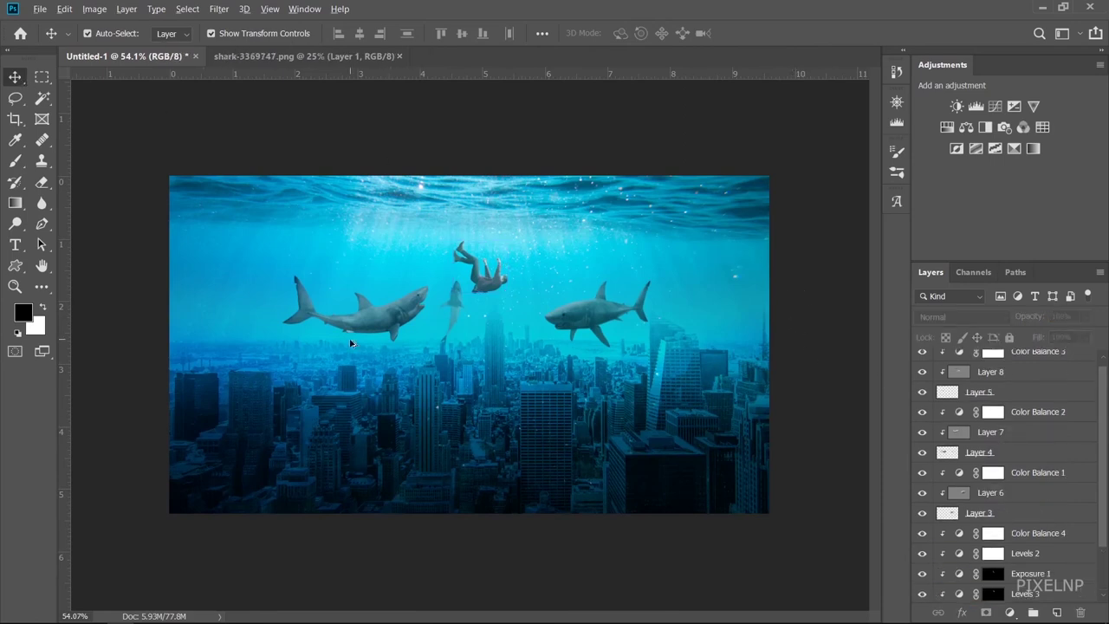
scroll(666, 326, up, 2)
scroll(666, 326, up, 1)
scroll(666, 326, down, 2)
scroll(667, 327, down, 1)
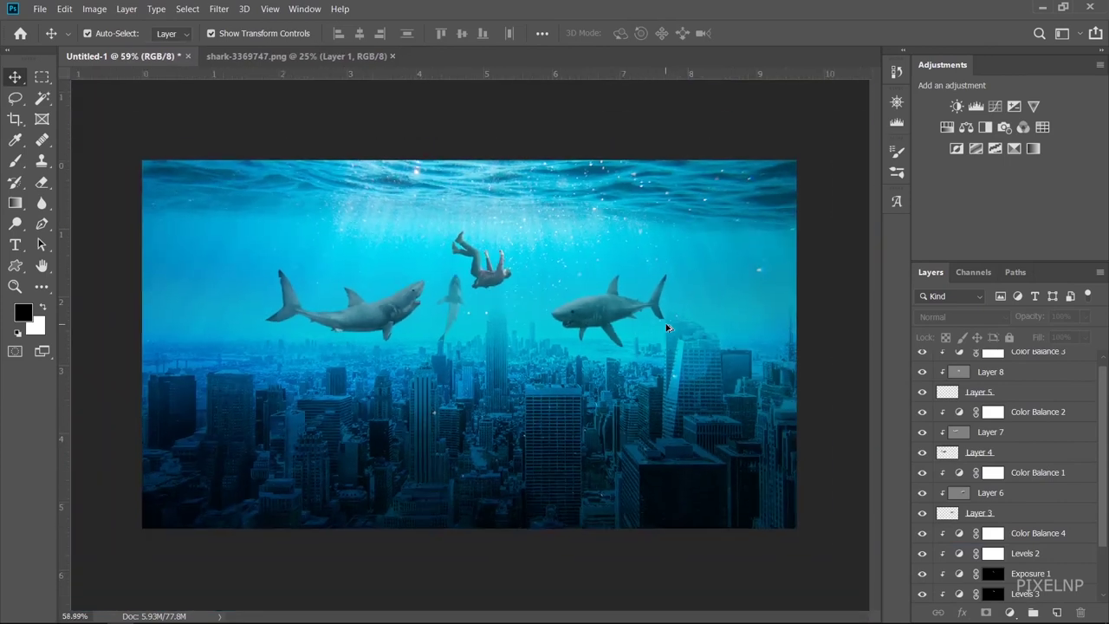
scroll(667, 327, down, 1)
scroll(967, 428, up, 1)
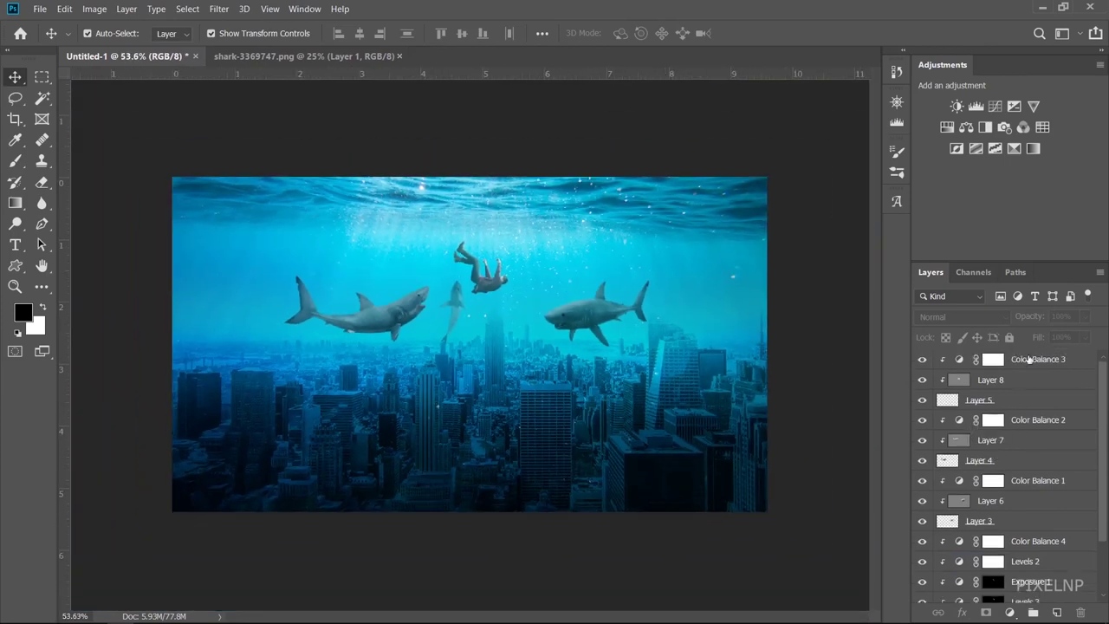
click(1031, 364)
scroll(1007, 390, down, 3)
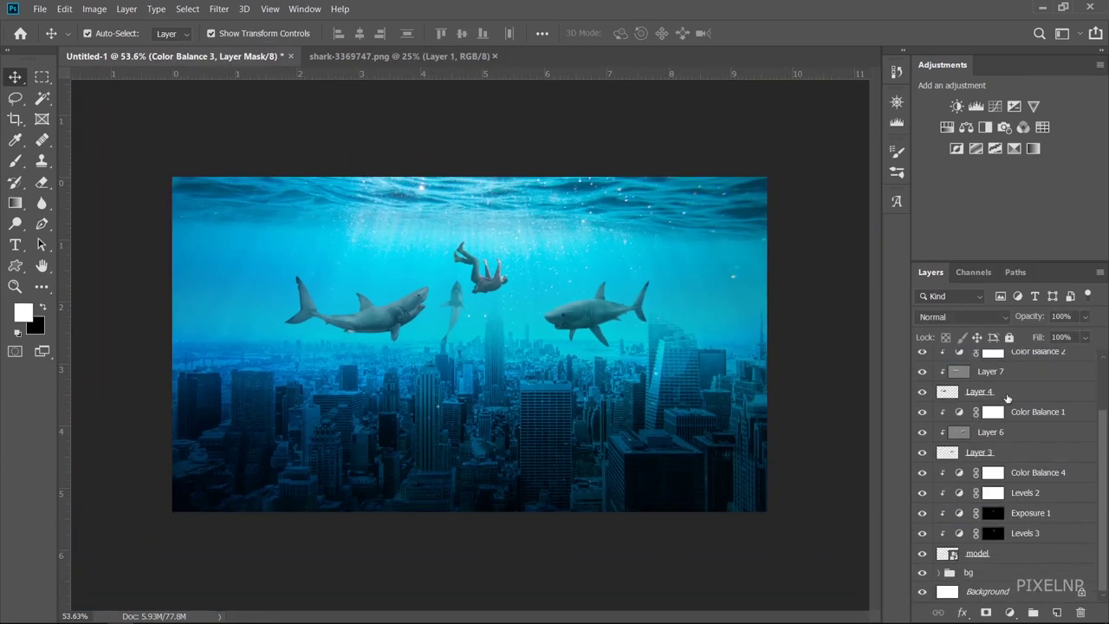
shift+click(1010, 557)
Group the selected layers and name the group 'sub'
key(ctrl+g)
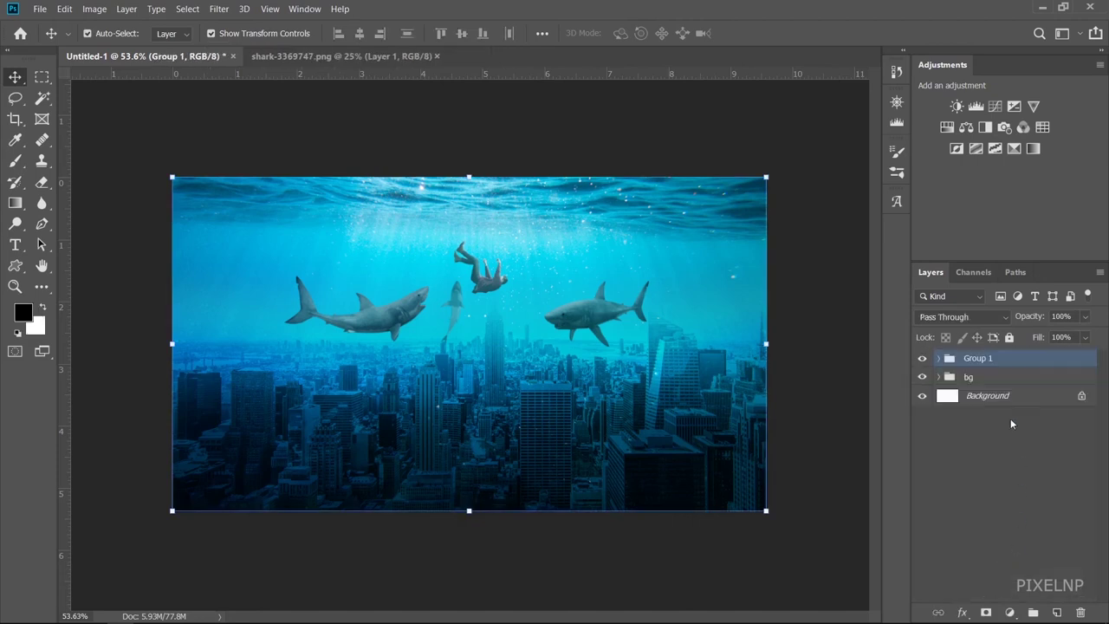
double_click(977, 358)
text(sub)
key(Return)
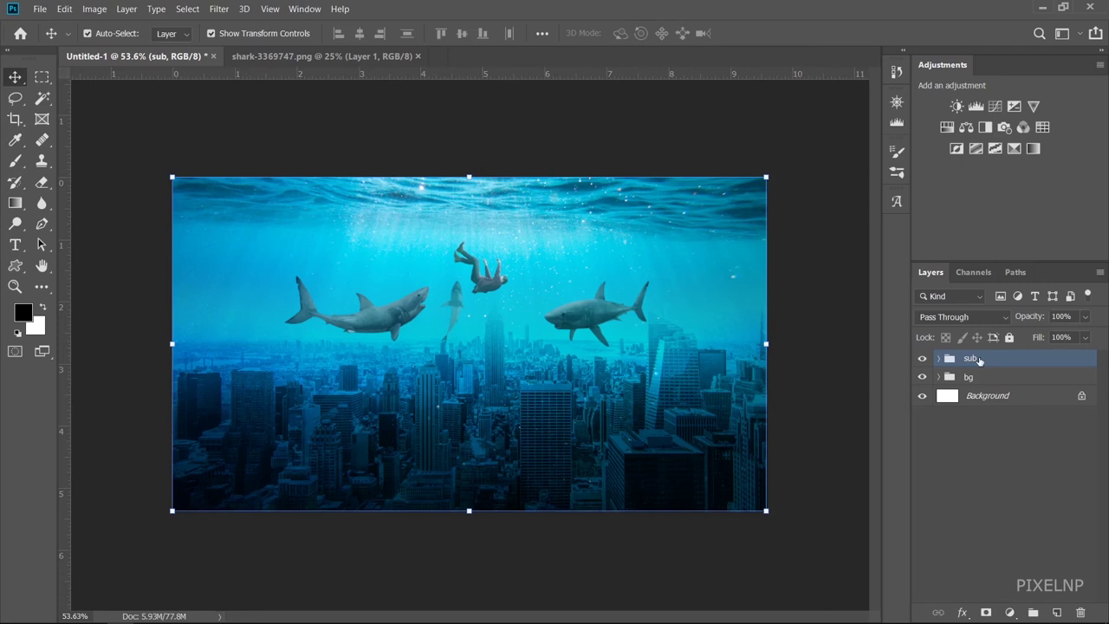
click(801, 201)
Set up a 582 px brush and add a new empty layer above 'sub'
scroll(454, 321, up, 2)
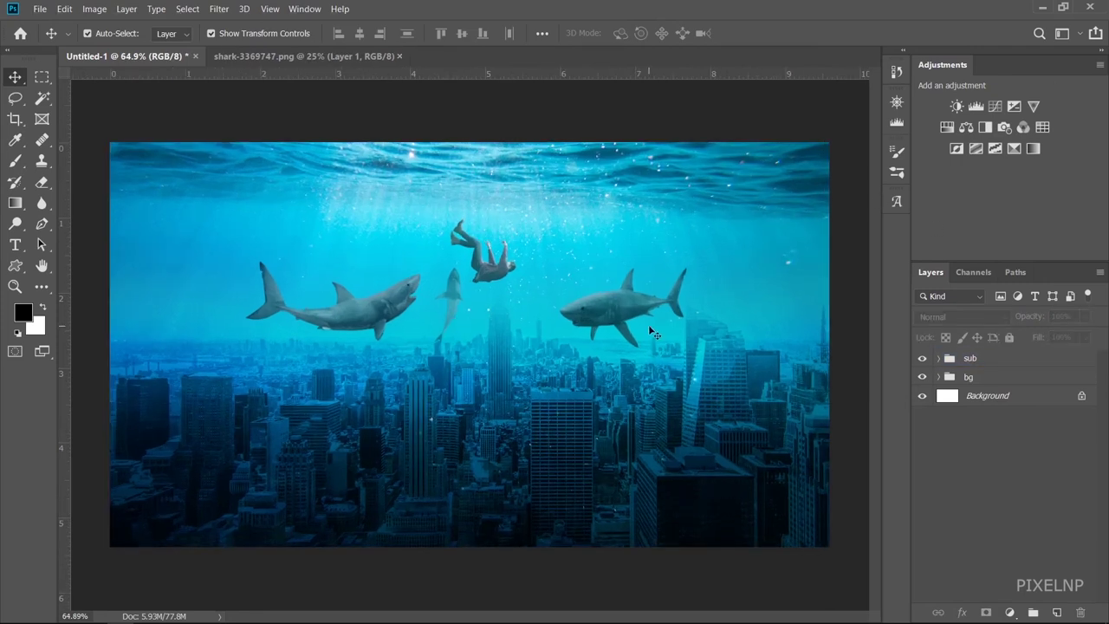
click(24, 166)
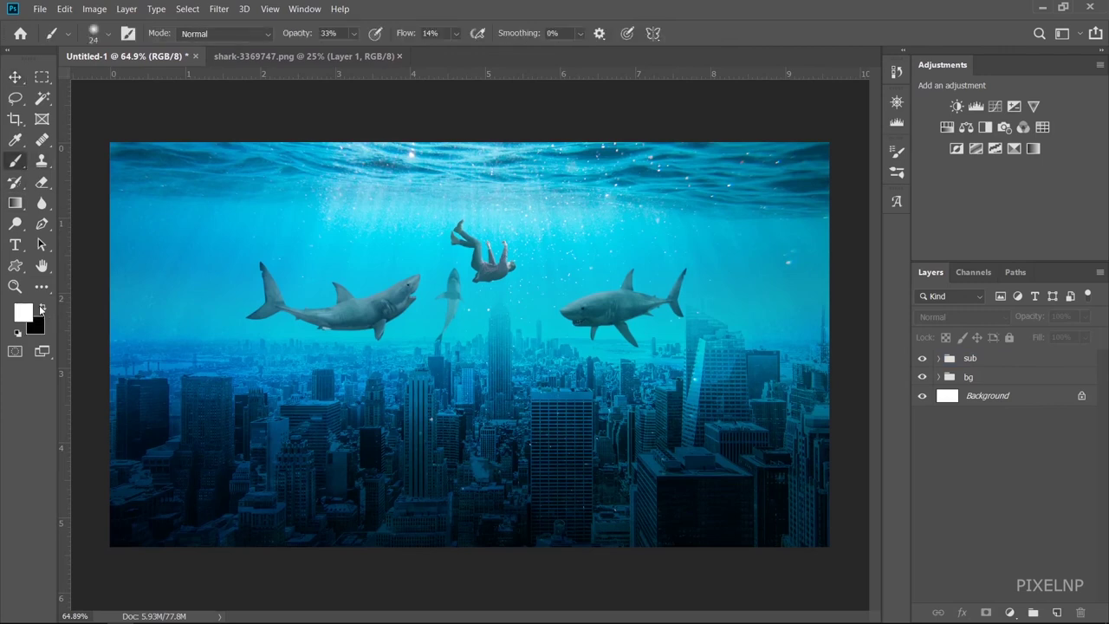
drag(234, 336, 390, 335)
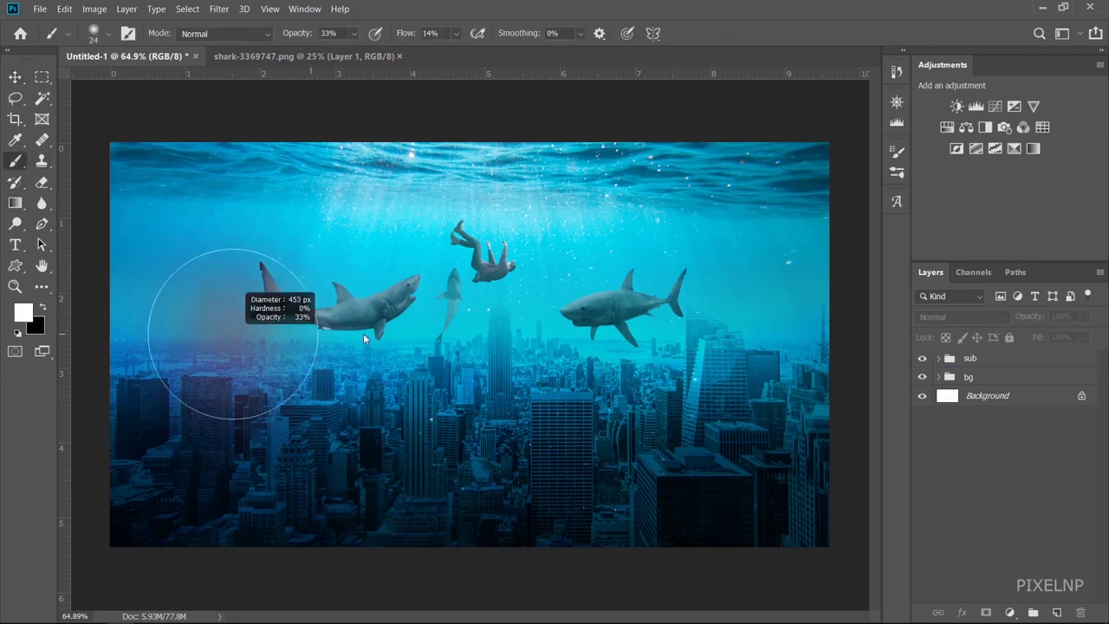
click(1056, 612)
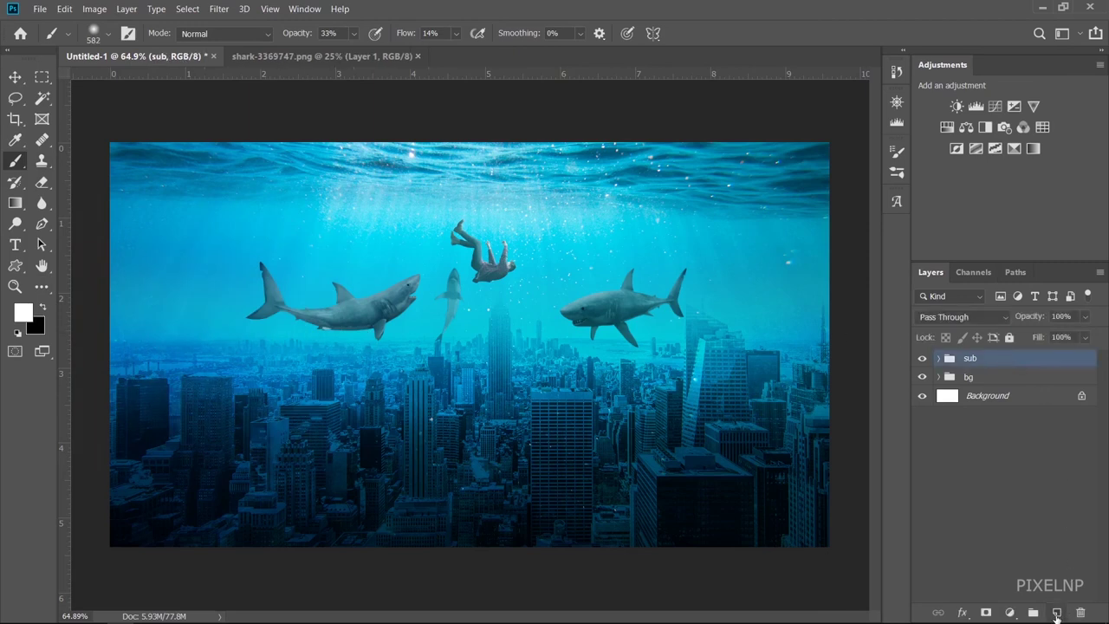
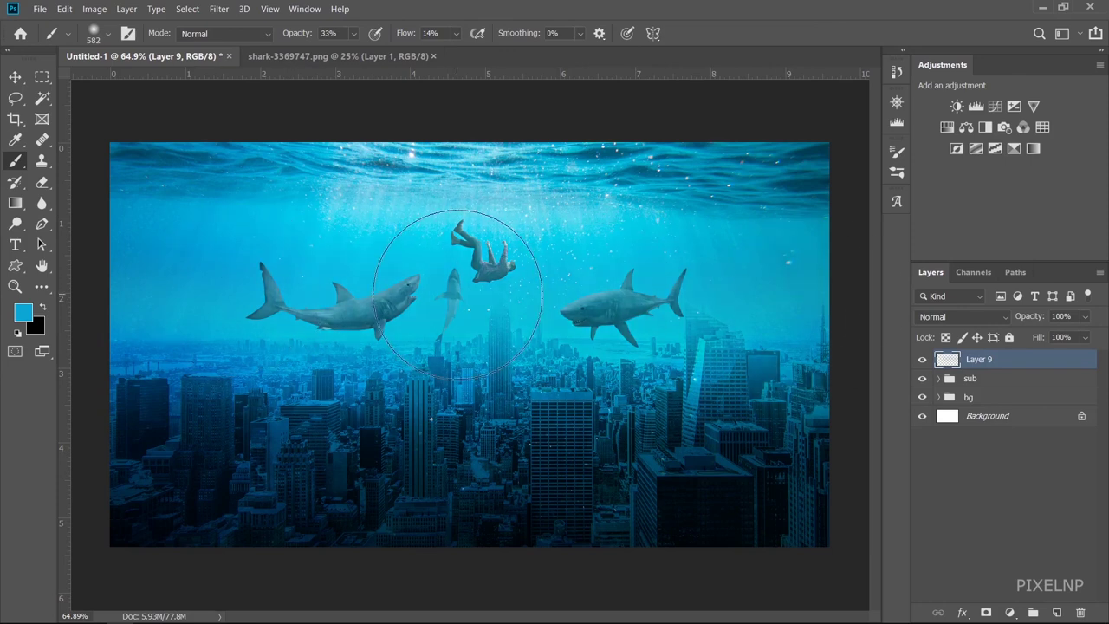
Brush a faint haze across the city on Layer 9 and set its opacity to 21%
drag(179, 386, 278, 407)
drag(664, 389, 898, 378)
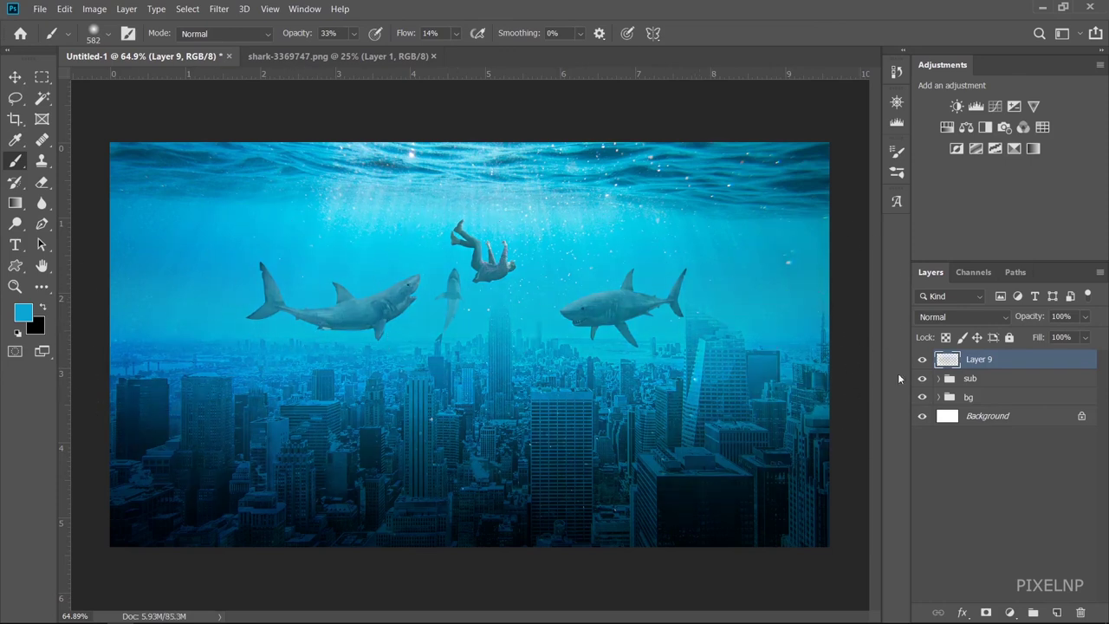
drag(1030, 317, 975, 335)
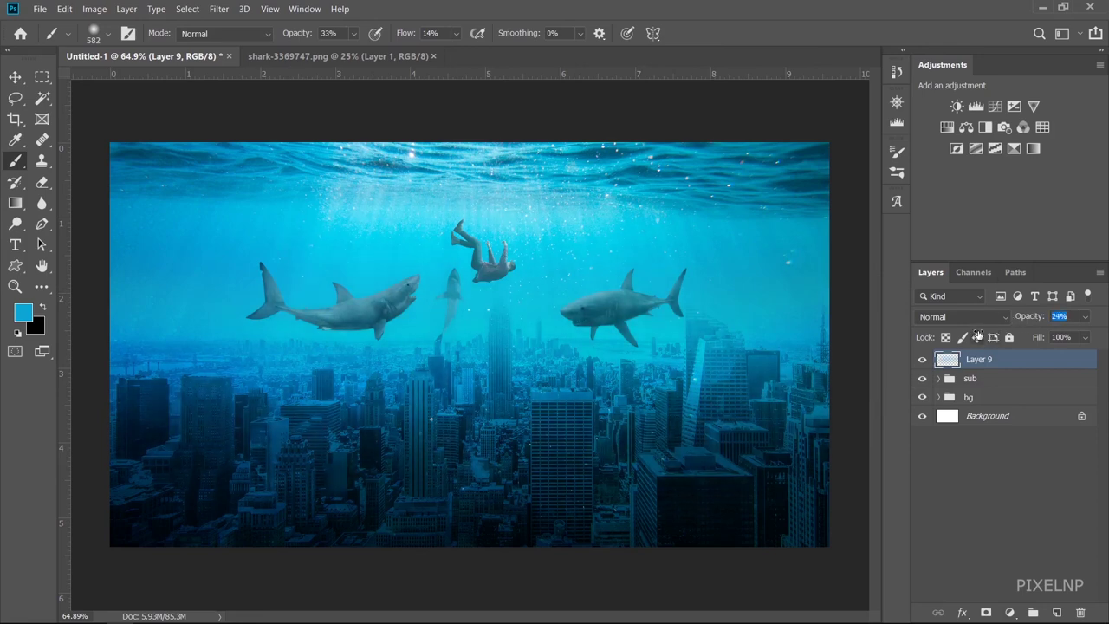
text(21)
key(Return)
Convert Layer 9, sub and bg together into a single smart object
shift+click(991, 398)
right_click(986, 395)
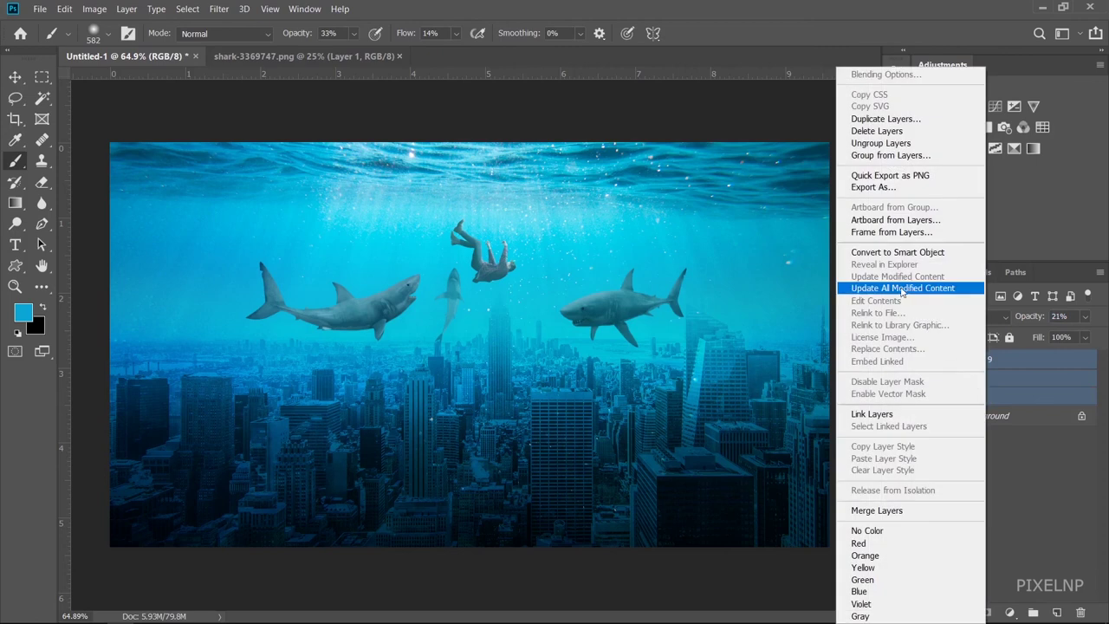
click(908, 251)
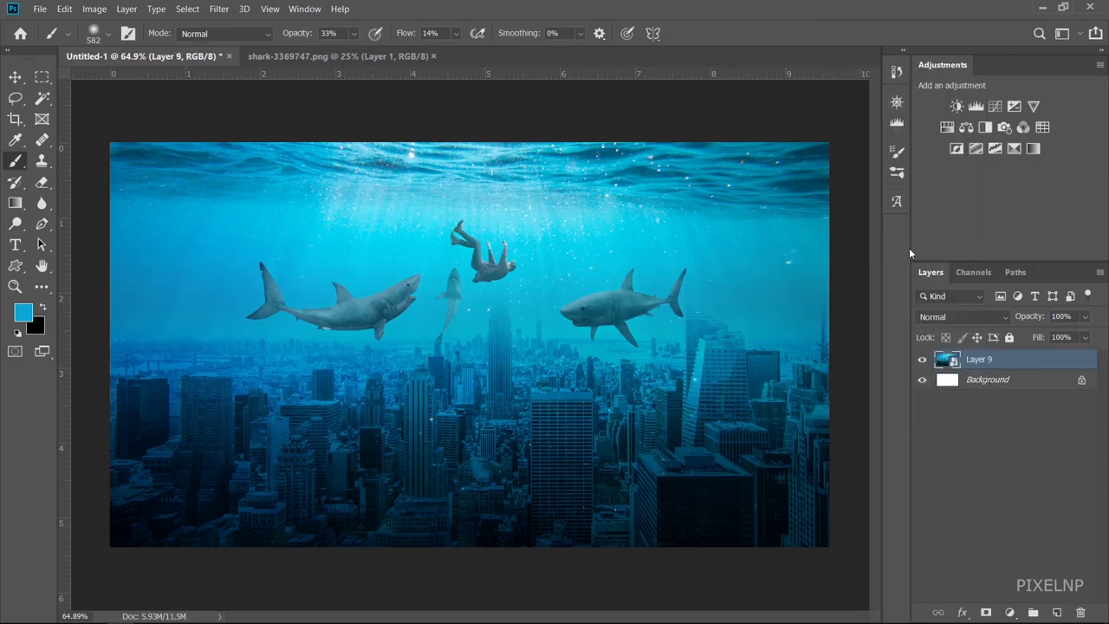
click(220, 9)
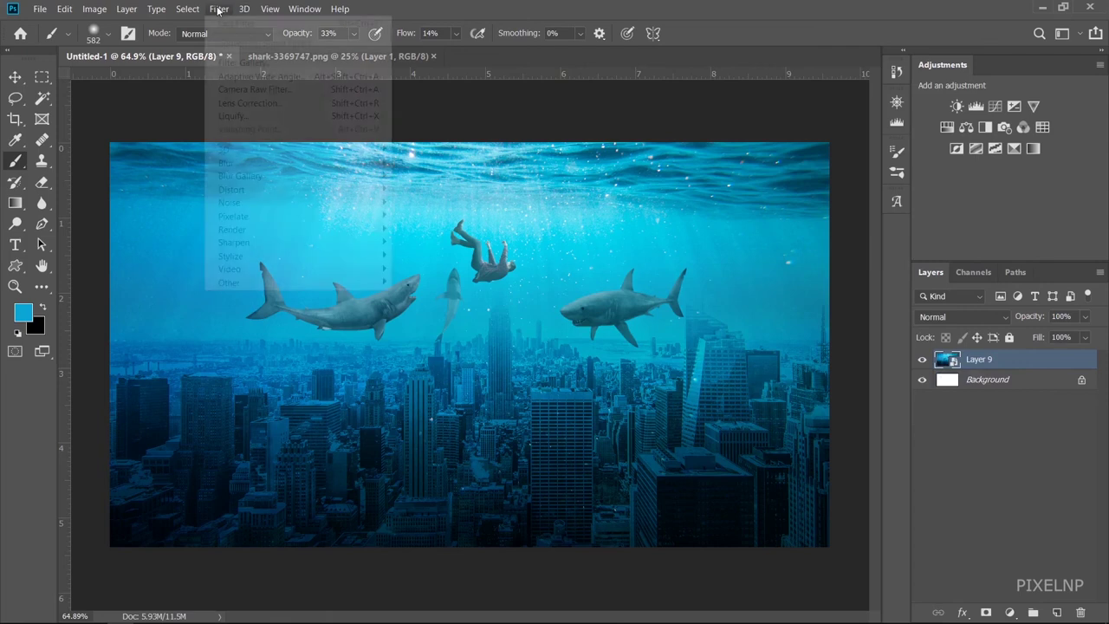
In Camera Raw Filter, set Temperature -7, Contrast +6, Clarity +28, Blacks +13, Vibrance +6
click(277, 89)
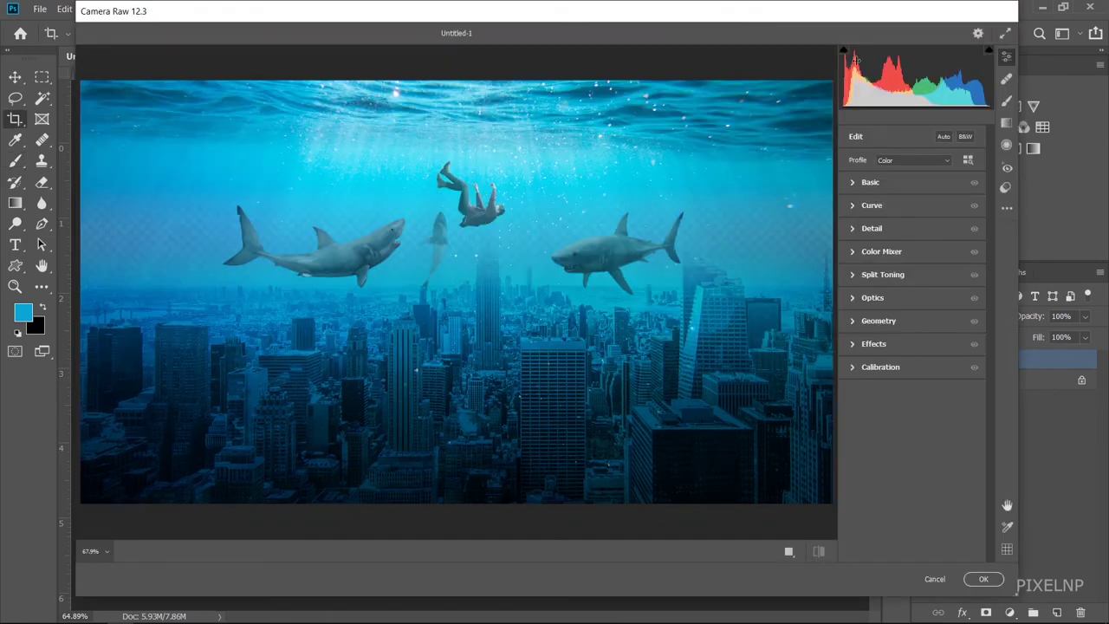
click(851, 182)
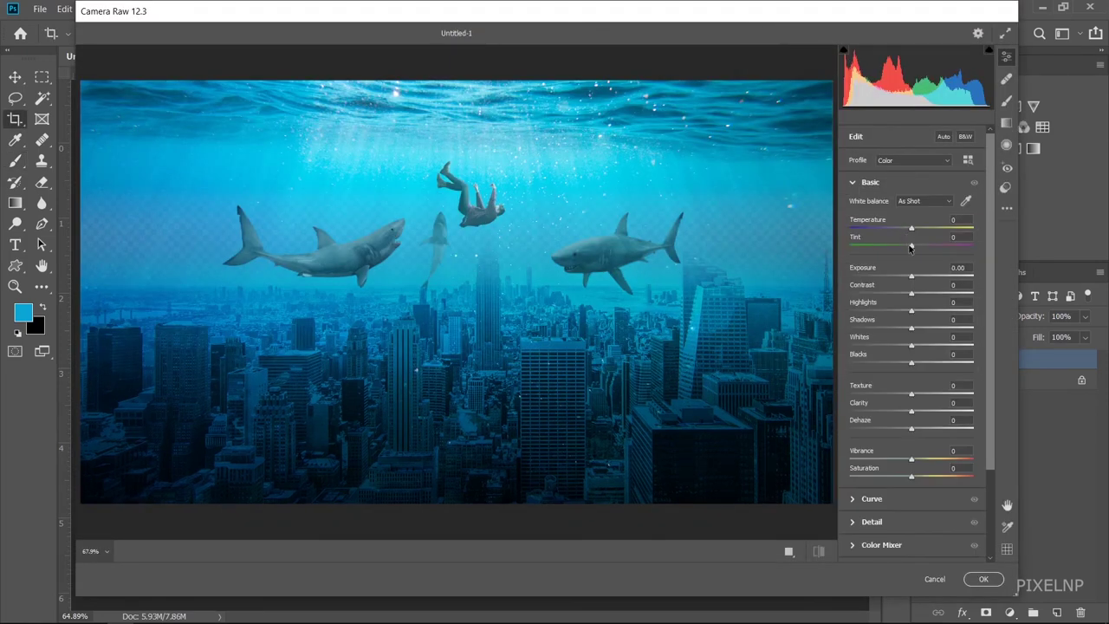
drag(911, 229, 907, 230)
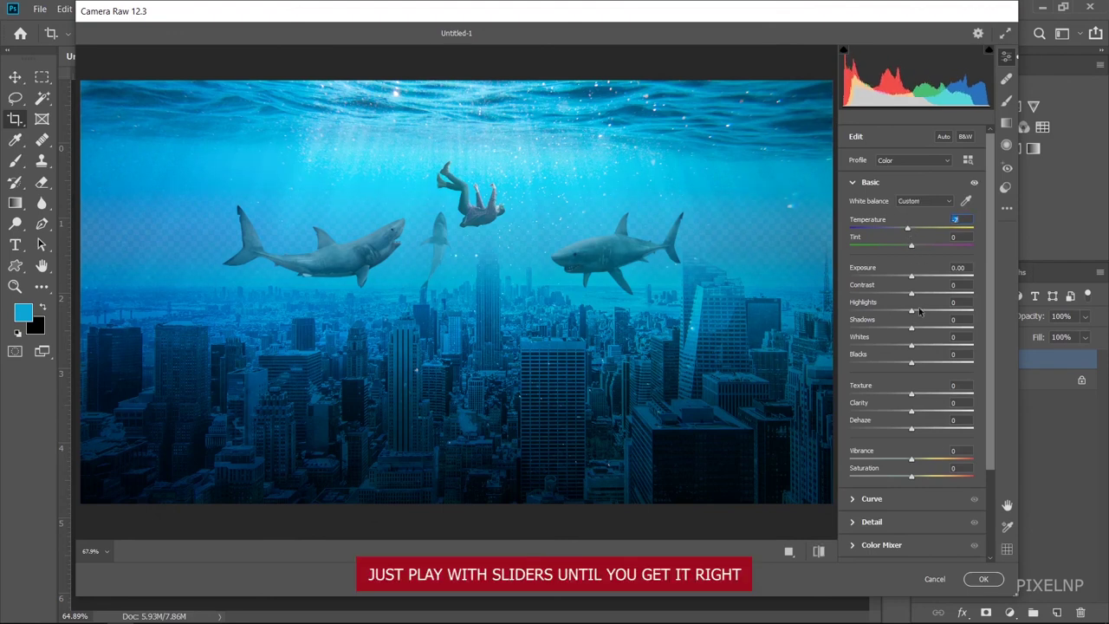
drag(911, 297, 914, 297)
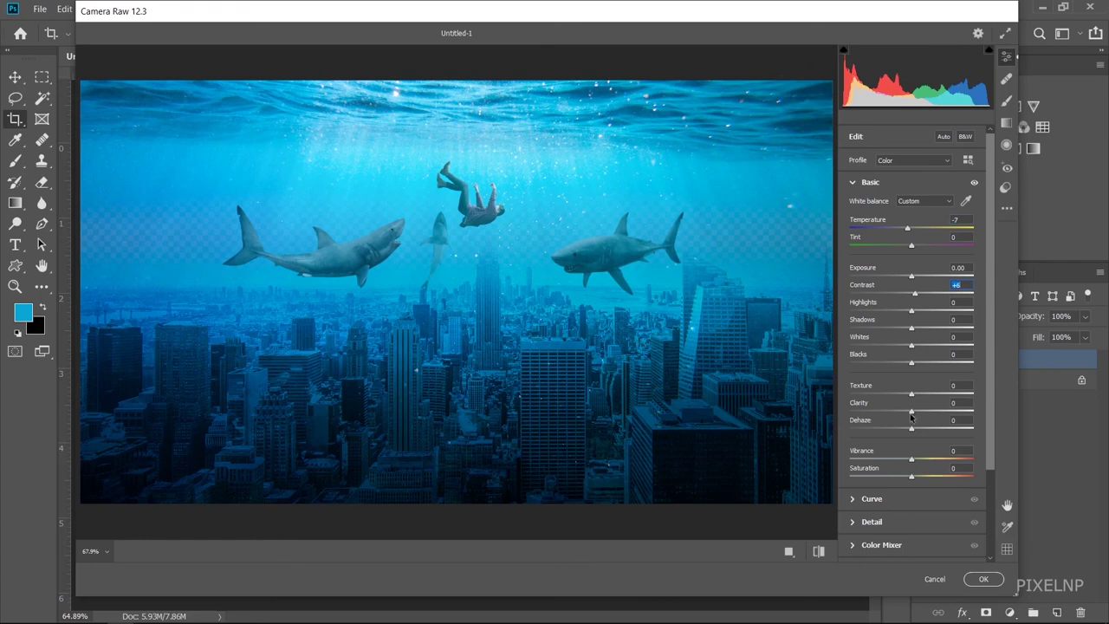
mouse_move(911, 412)
mouse_down()
mouse_move(928, 411)
mouse_move(914, 395)
mouse_up()
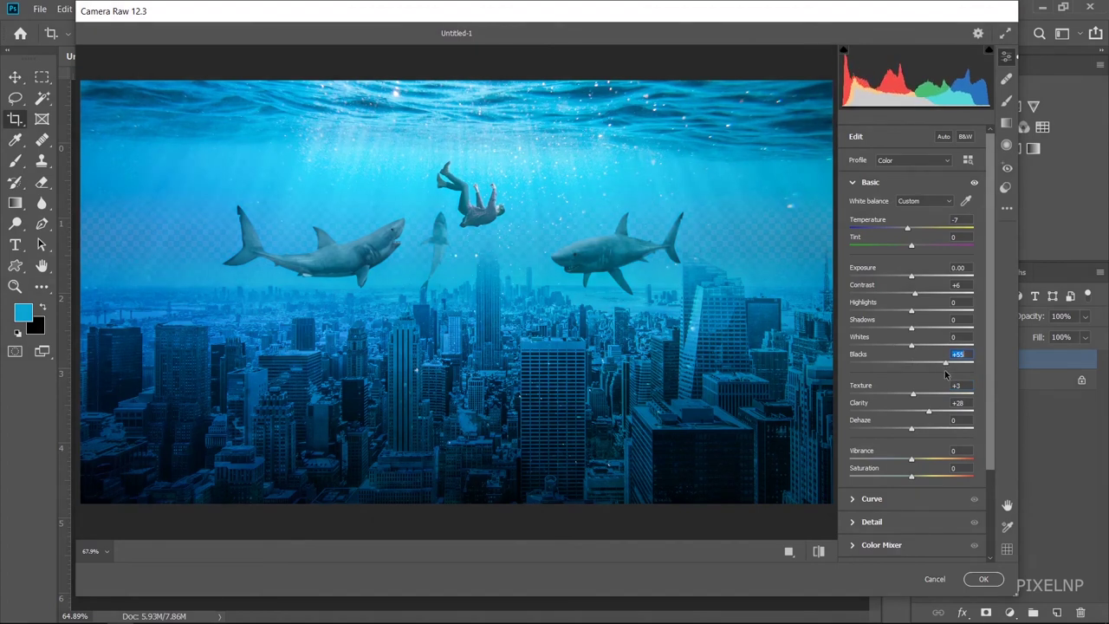
drag(910, 361, 907, 327)
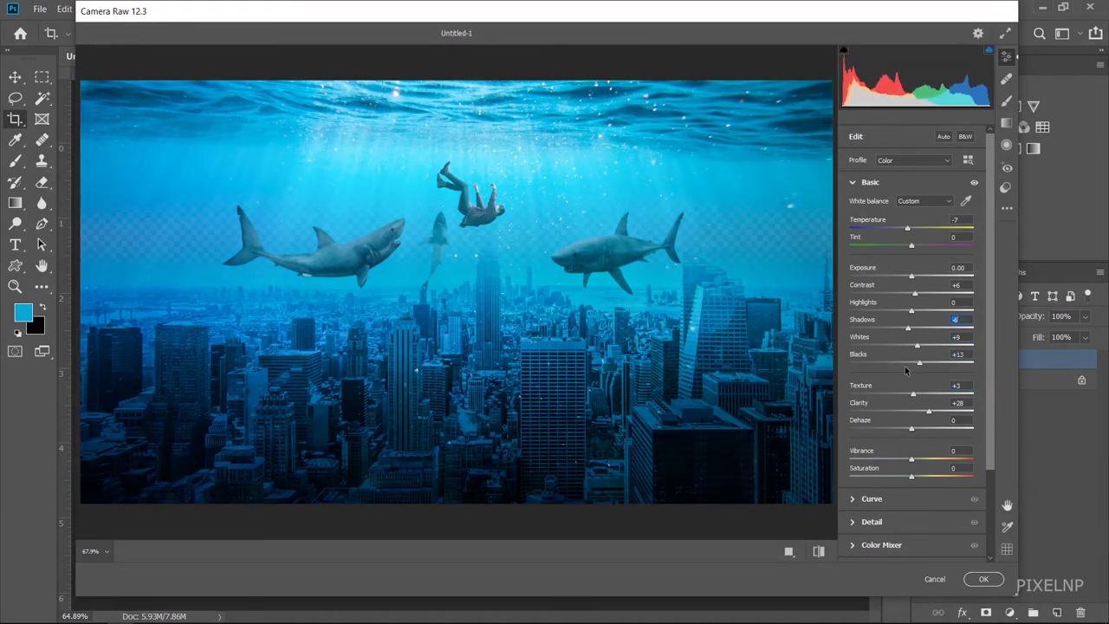
drag(910, 458, 918, 461)
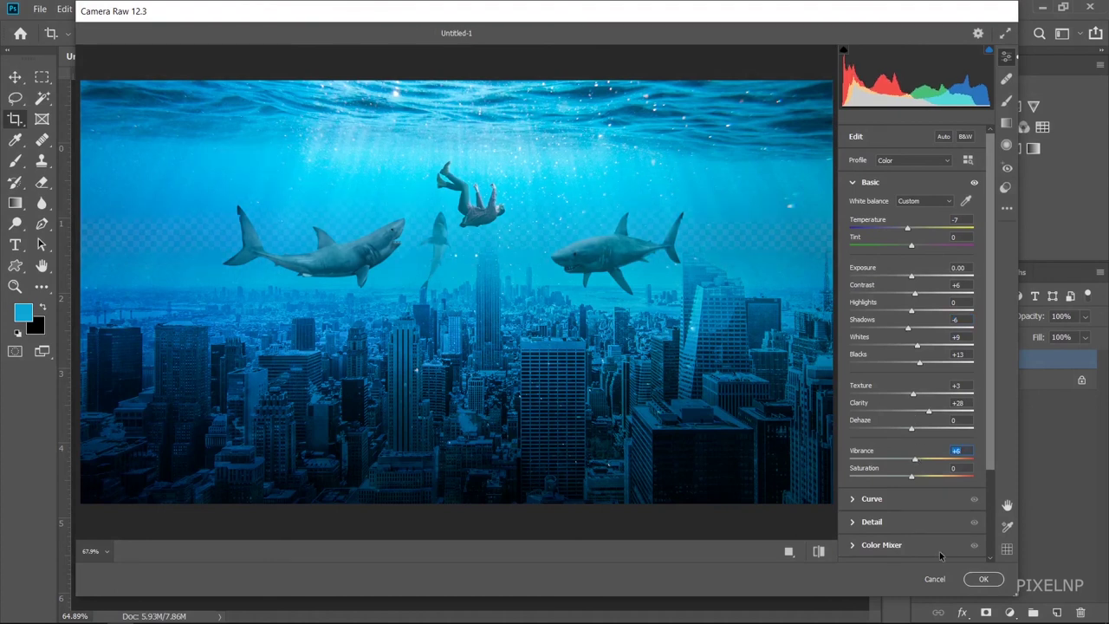
drag(988, 476, 999, 572)
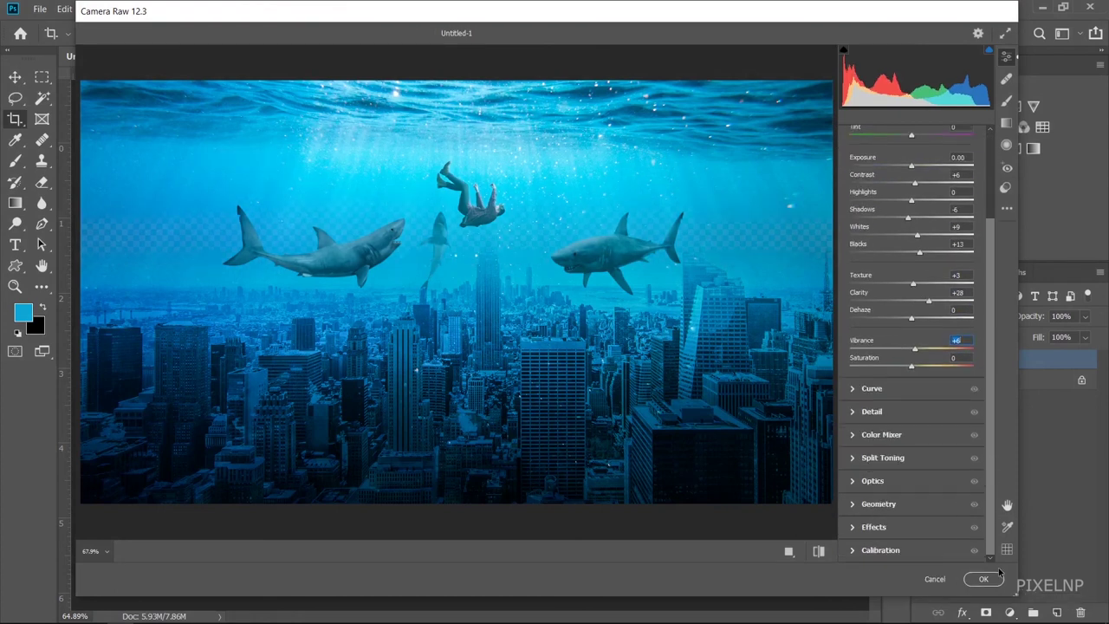
Add Vignetting -13, Texture +11 and Dehaze +13, then apply the Camera Raw grade
click(855, 527)
drag(855, 373, 903, 395)
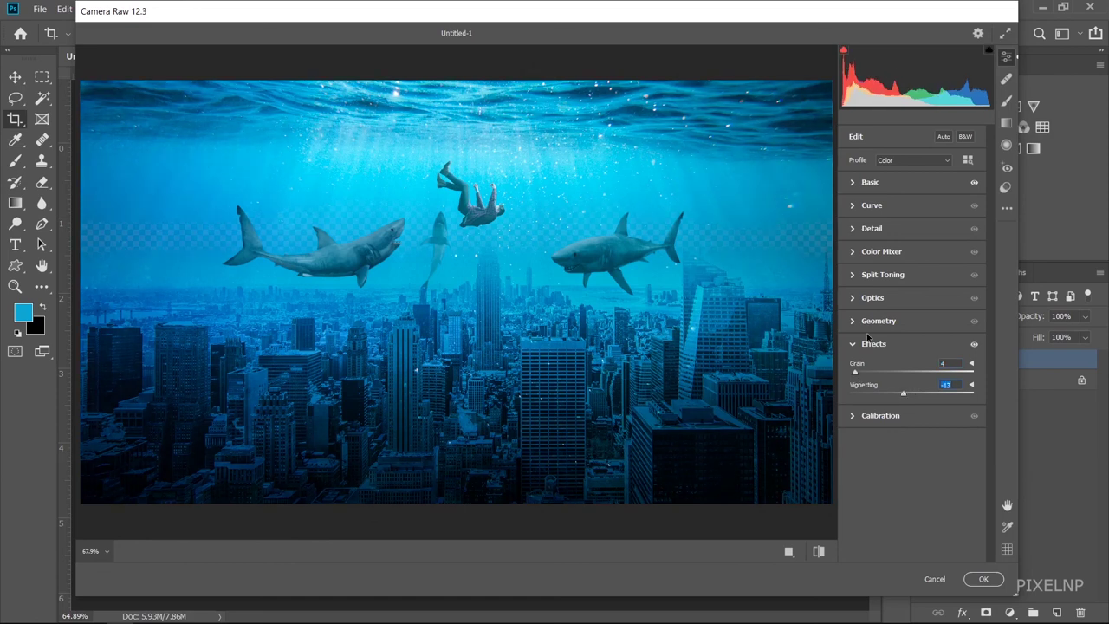
click(870, 182)
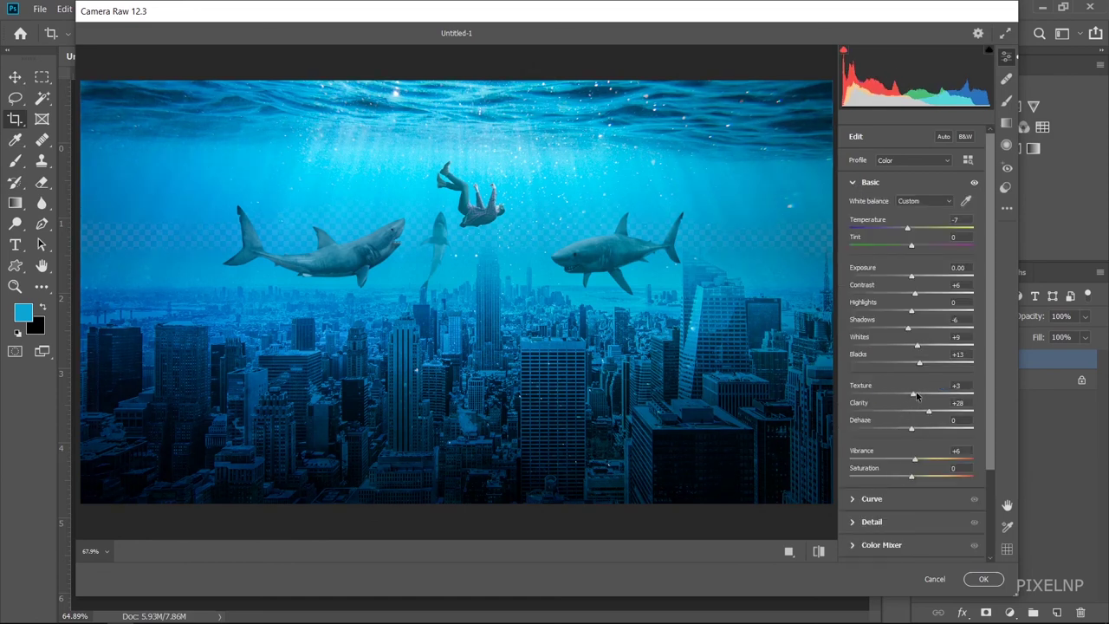
mouse_move(911, 399)
mouse_down()
mouse_move(925, 400)
mouse_move(923, 434)
mouse_up()
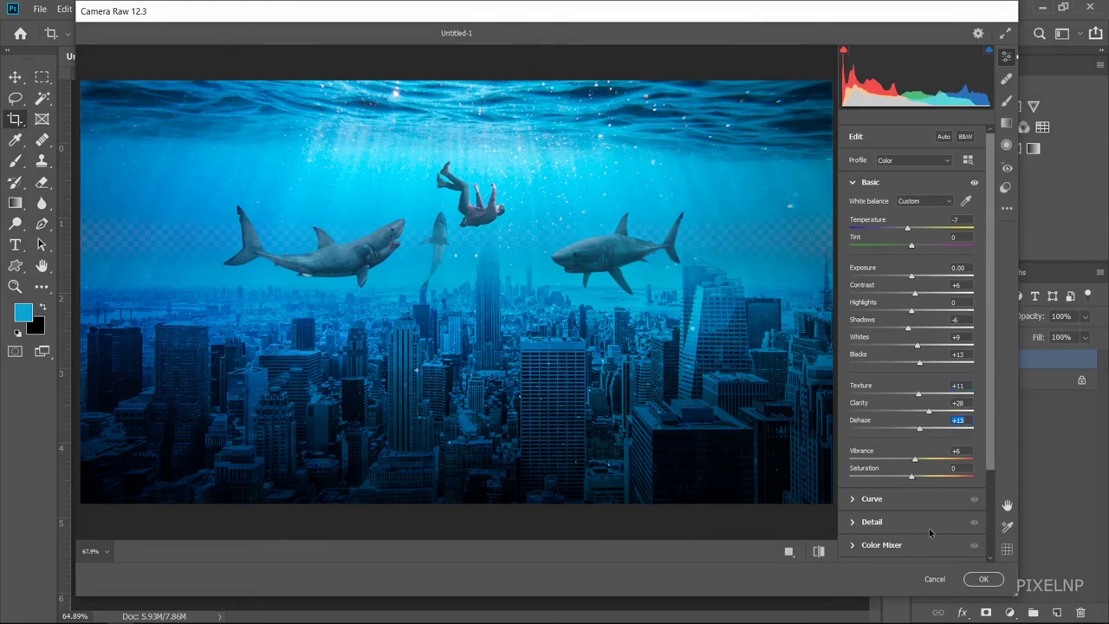
click(983, 579)
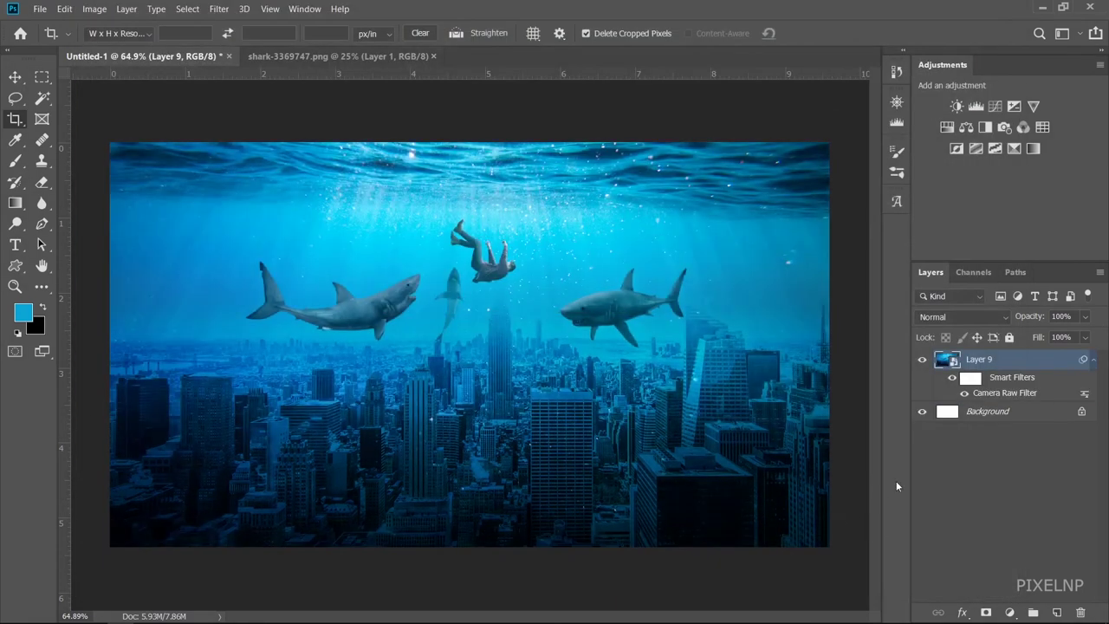